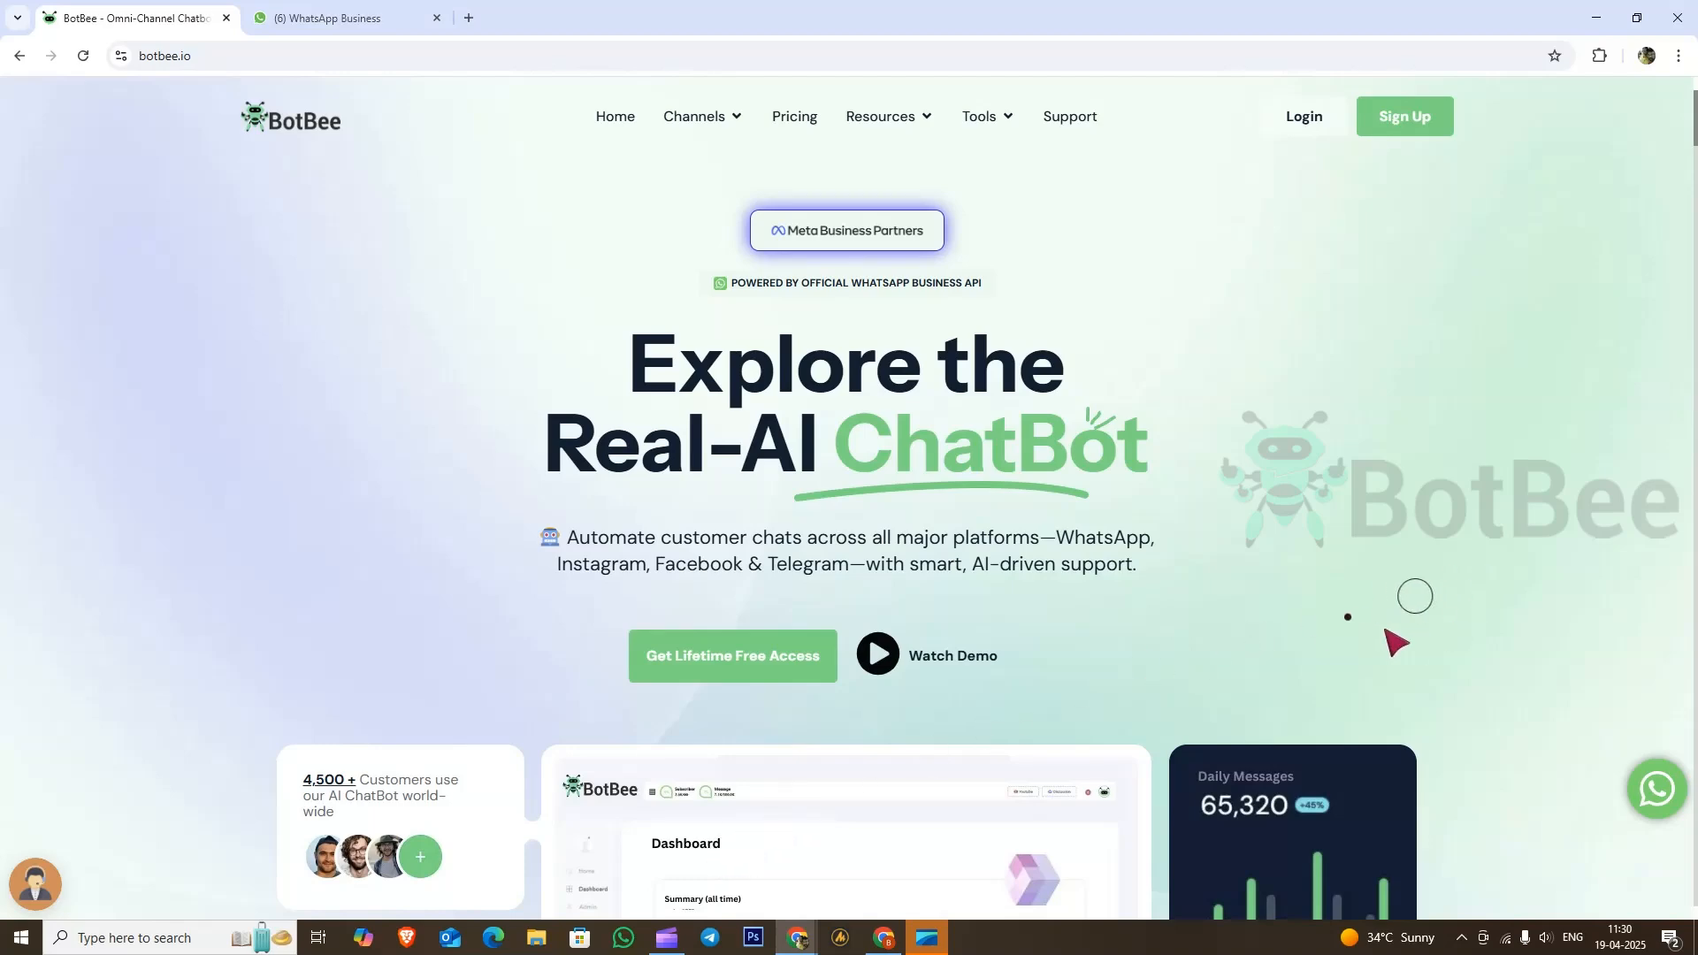
Step: Log in to BotBee and open the Google Sheet integration settings
scroll(1277, 614, "down", 2)
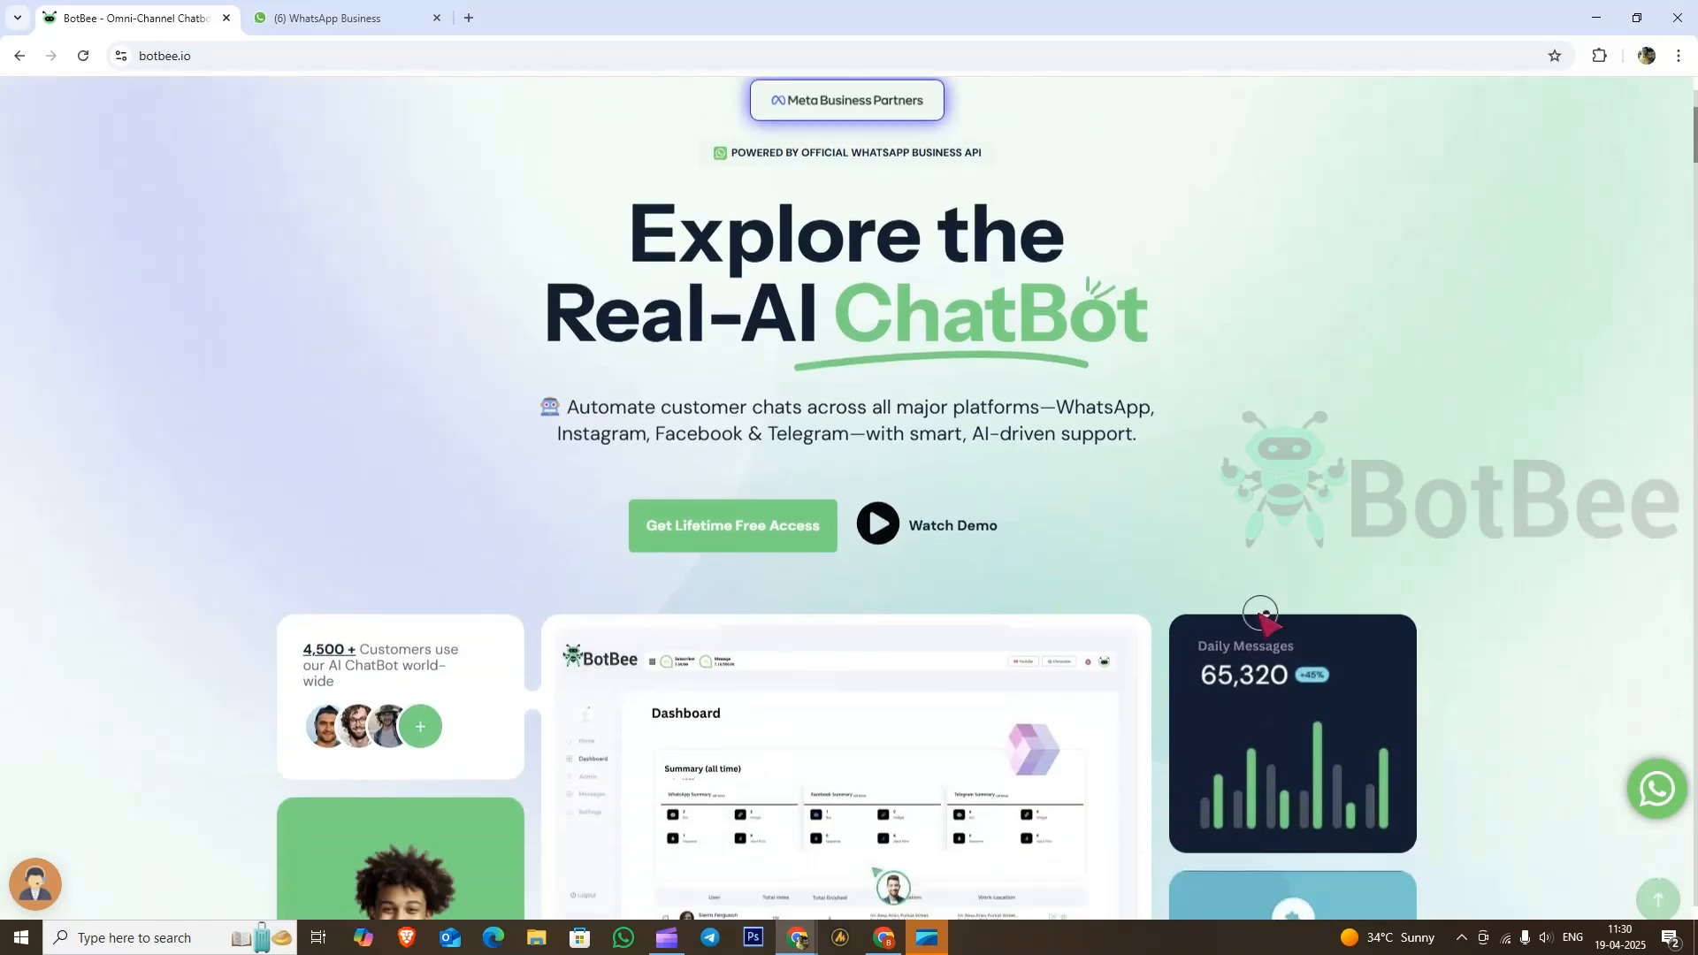
scroll(1262, 618, "up", 2)
left_click(1300, 118)
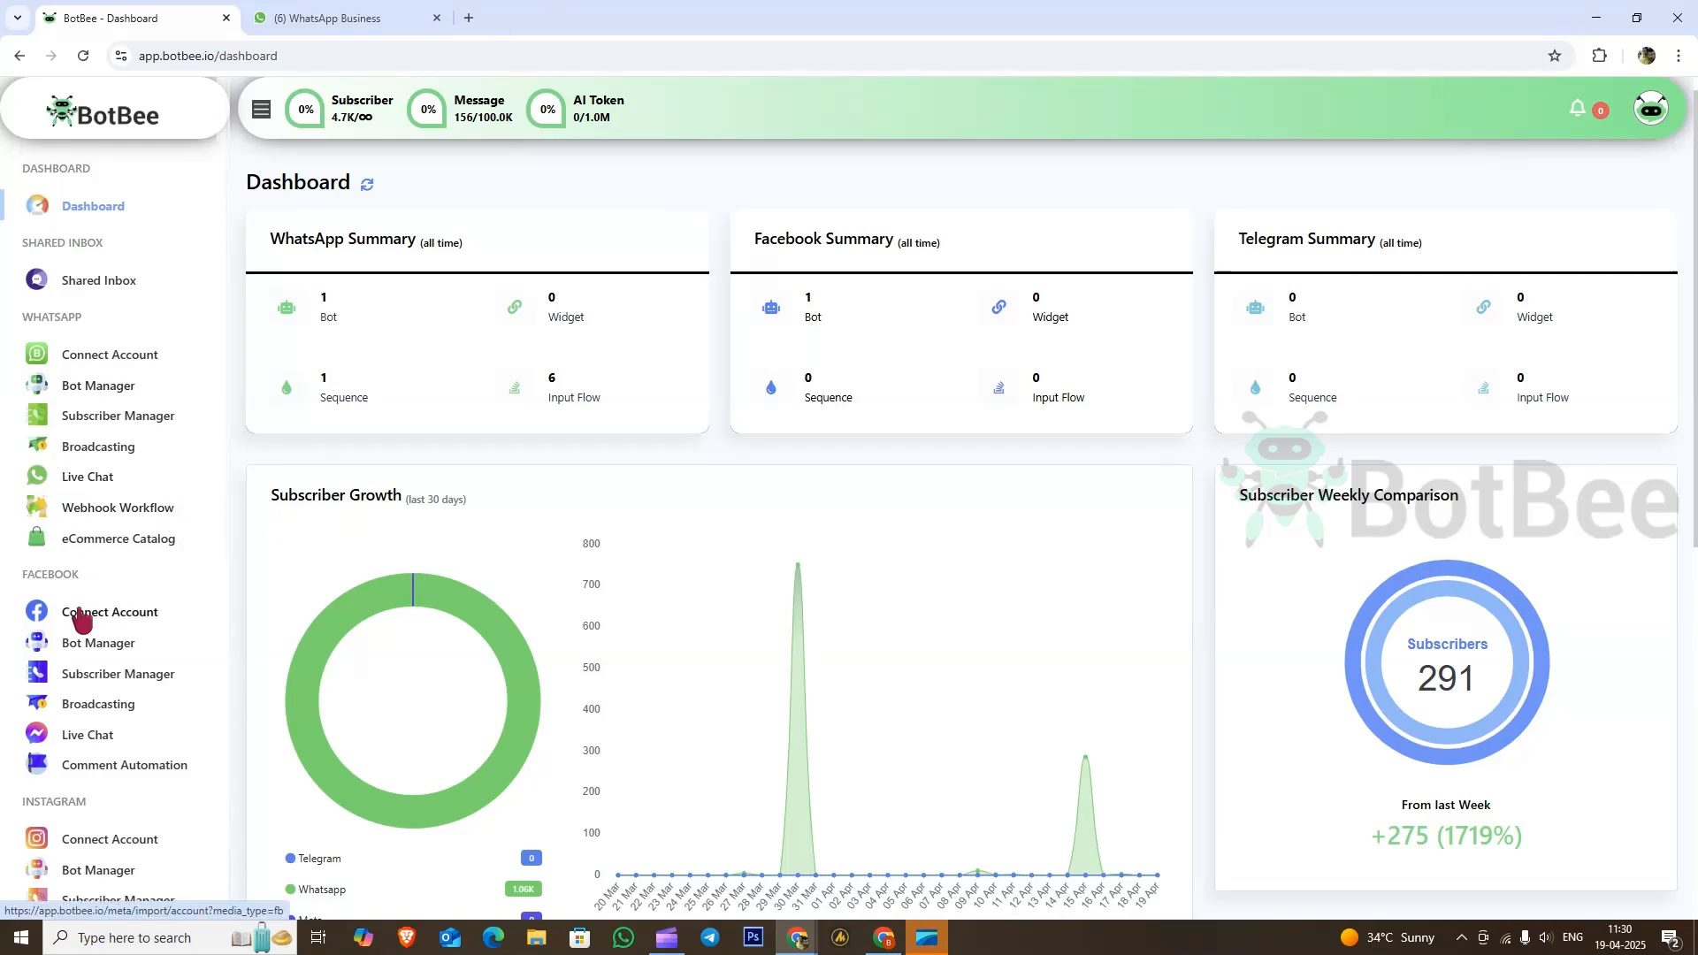
scroll(79, 616, "down", 5)
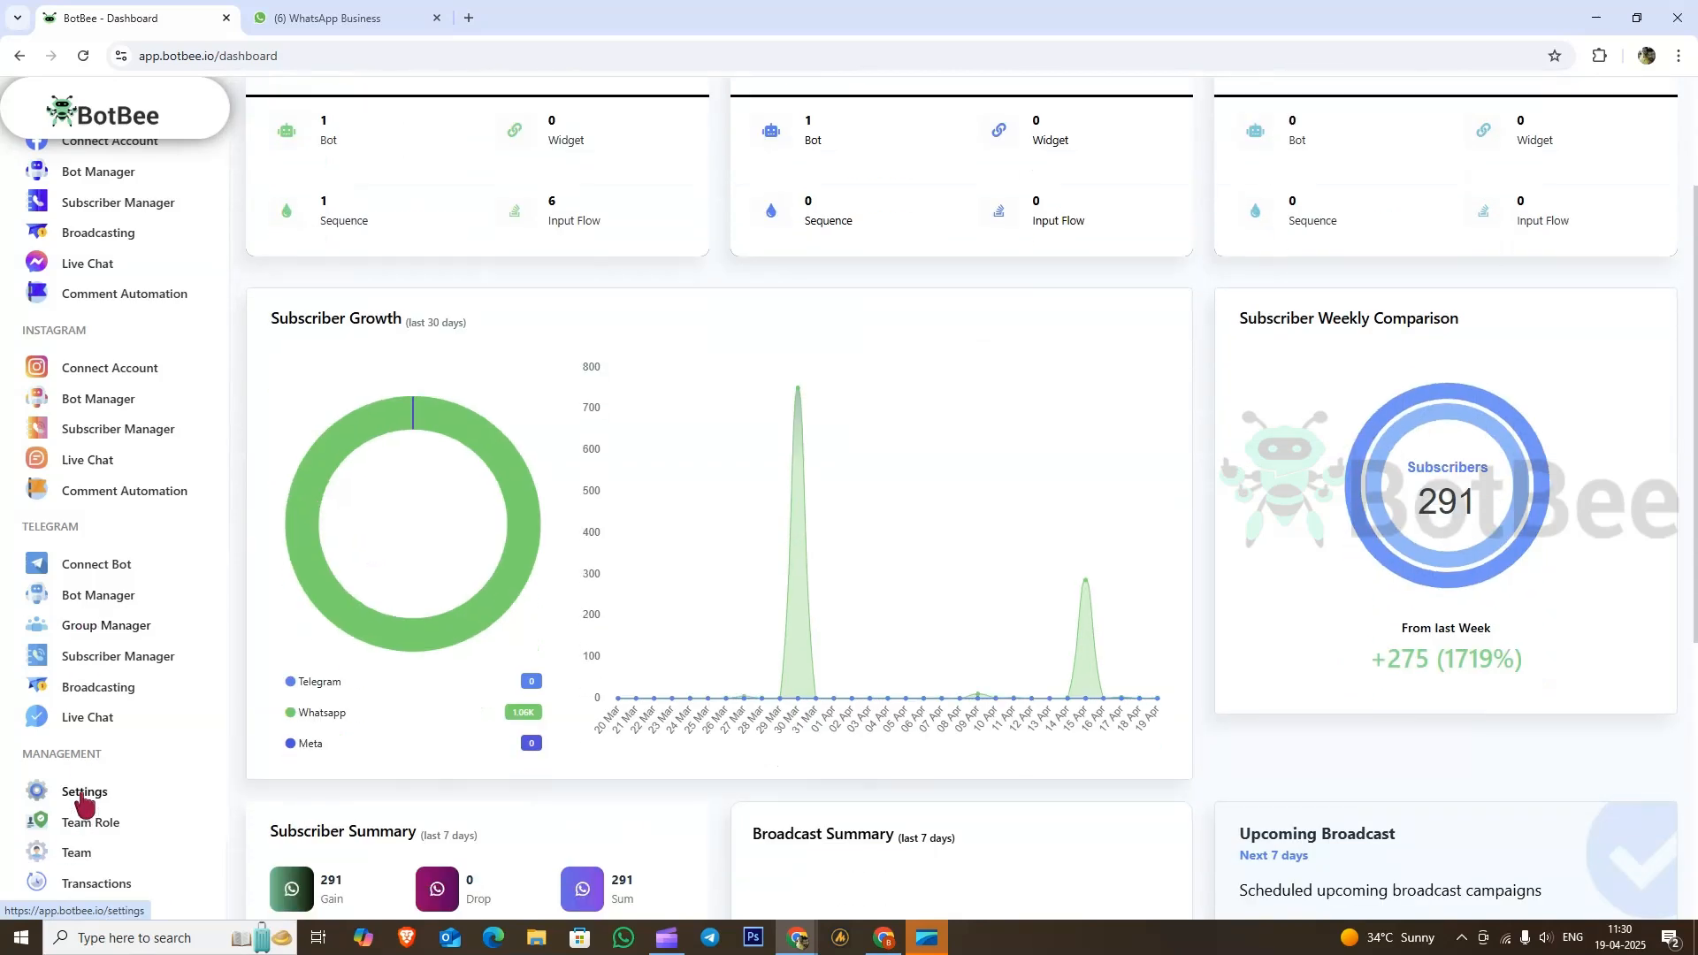
left_click(82, 794)
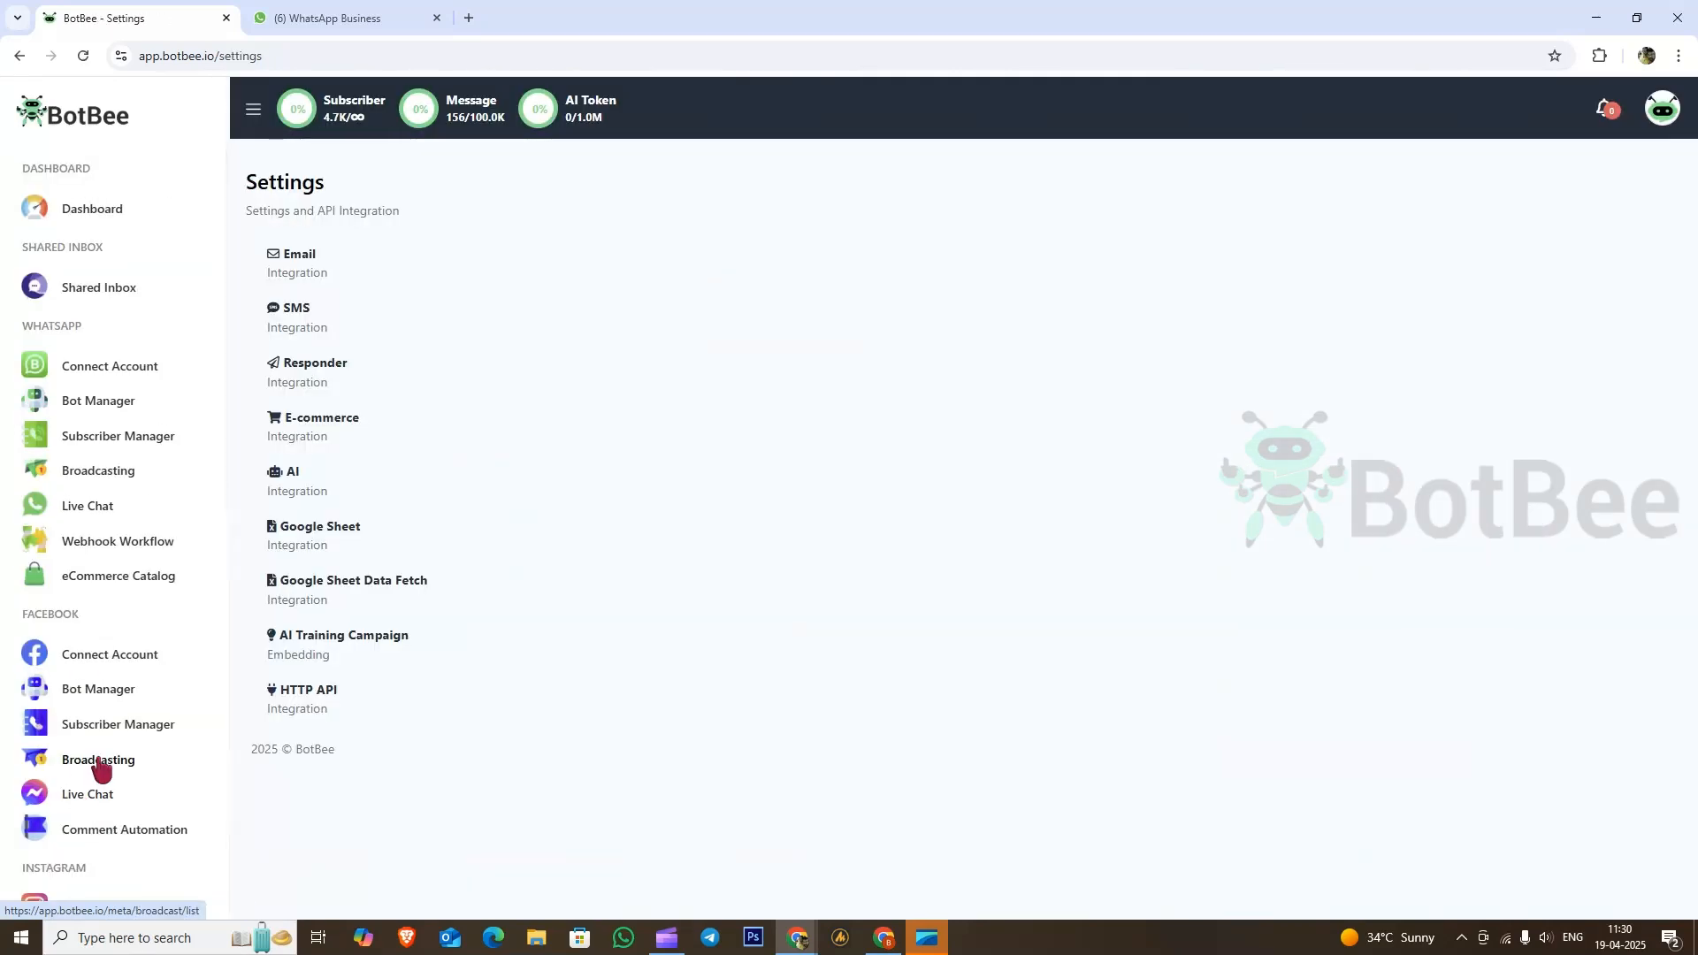
left_click(346, 531)
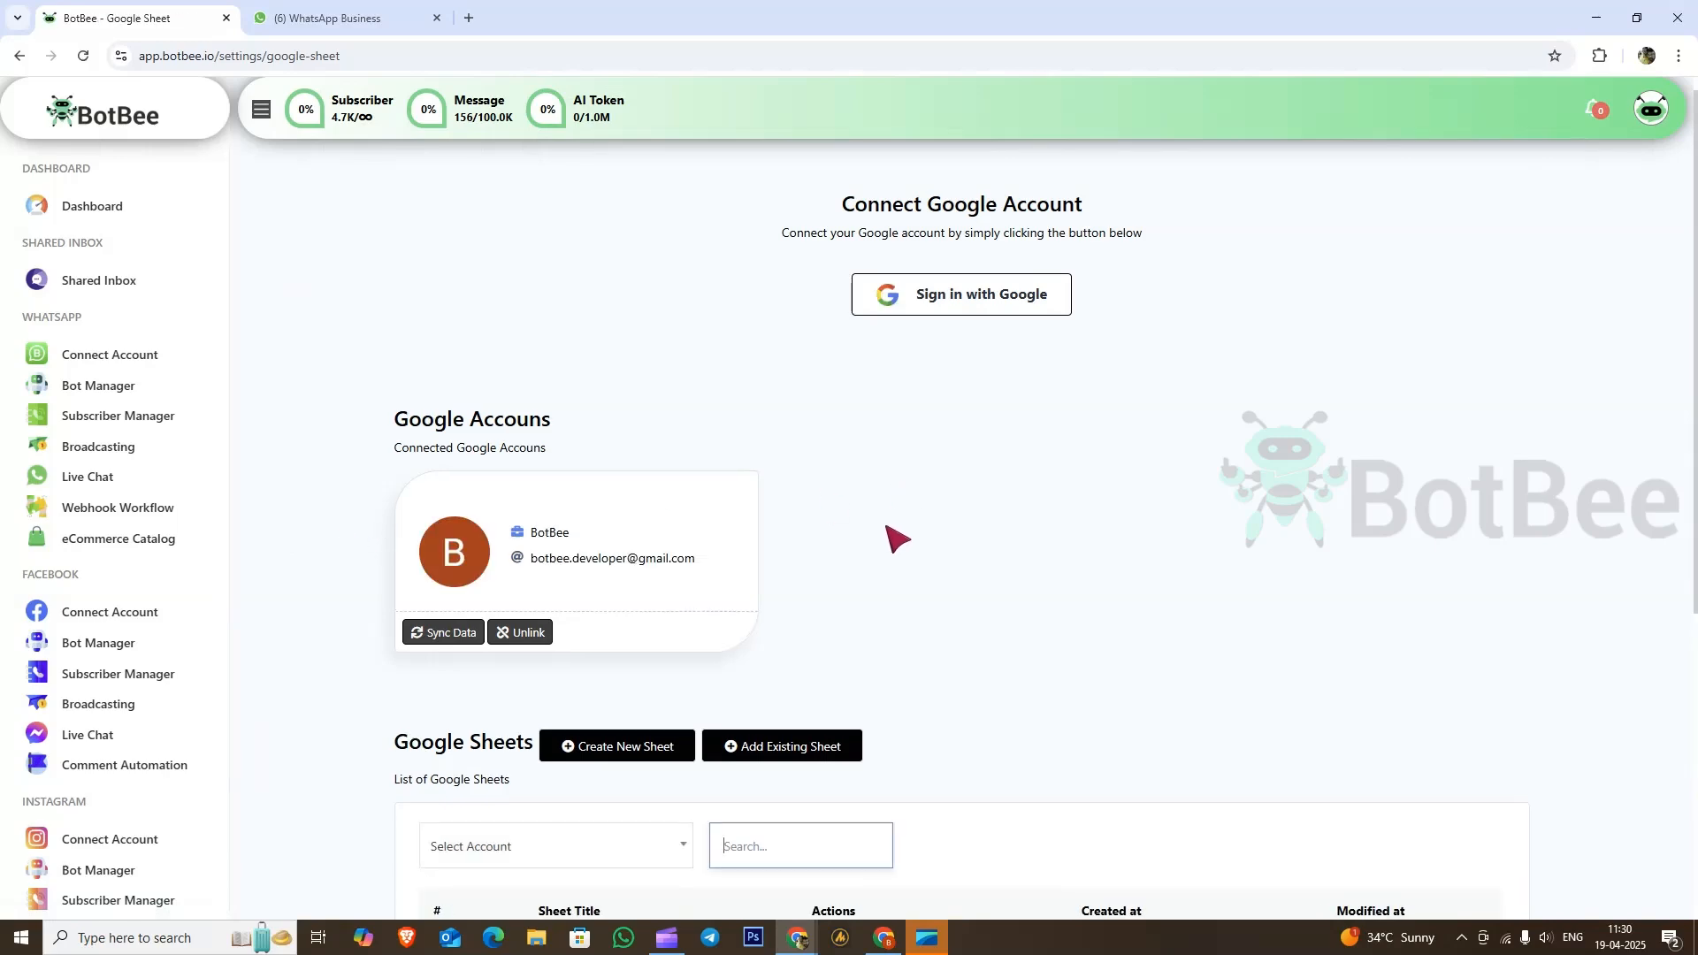
Step: Create a Google Sheet titled 'user input flow' under the connected Google account
scroll(884, 535, "down", 3)
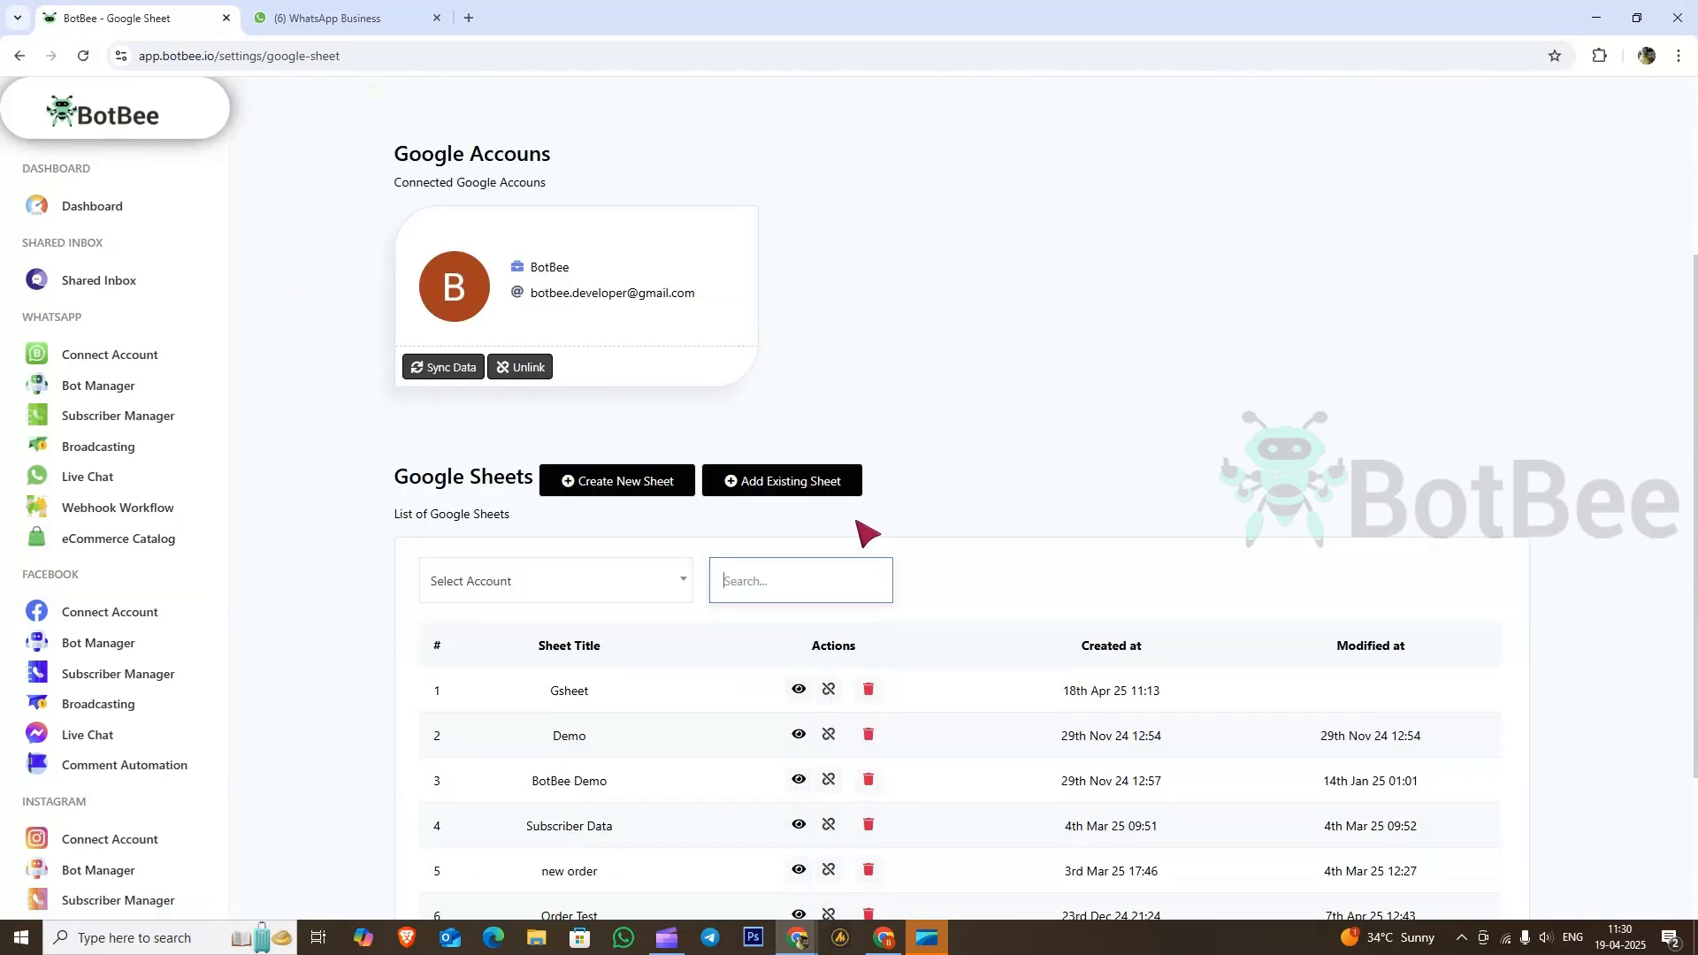
left_click(637, 495)
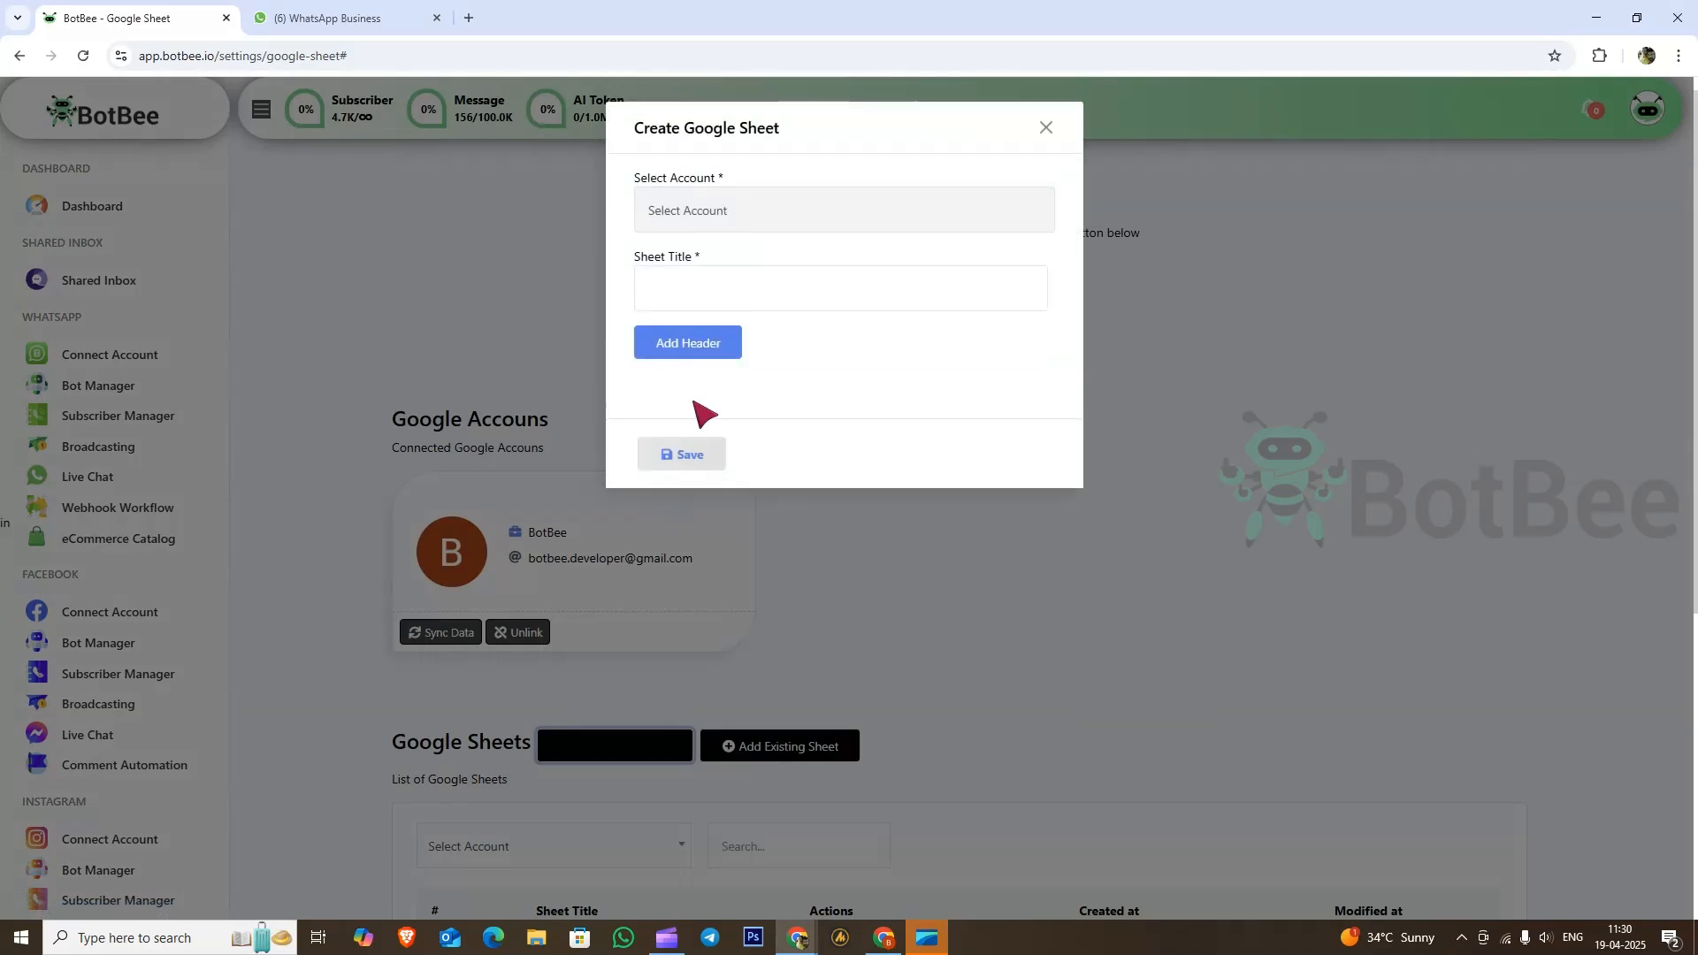
left_click(688, 212)
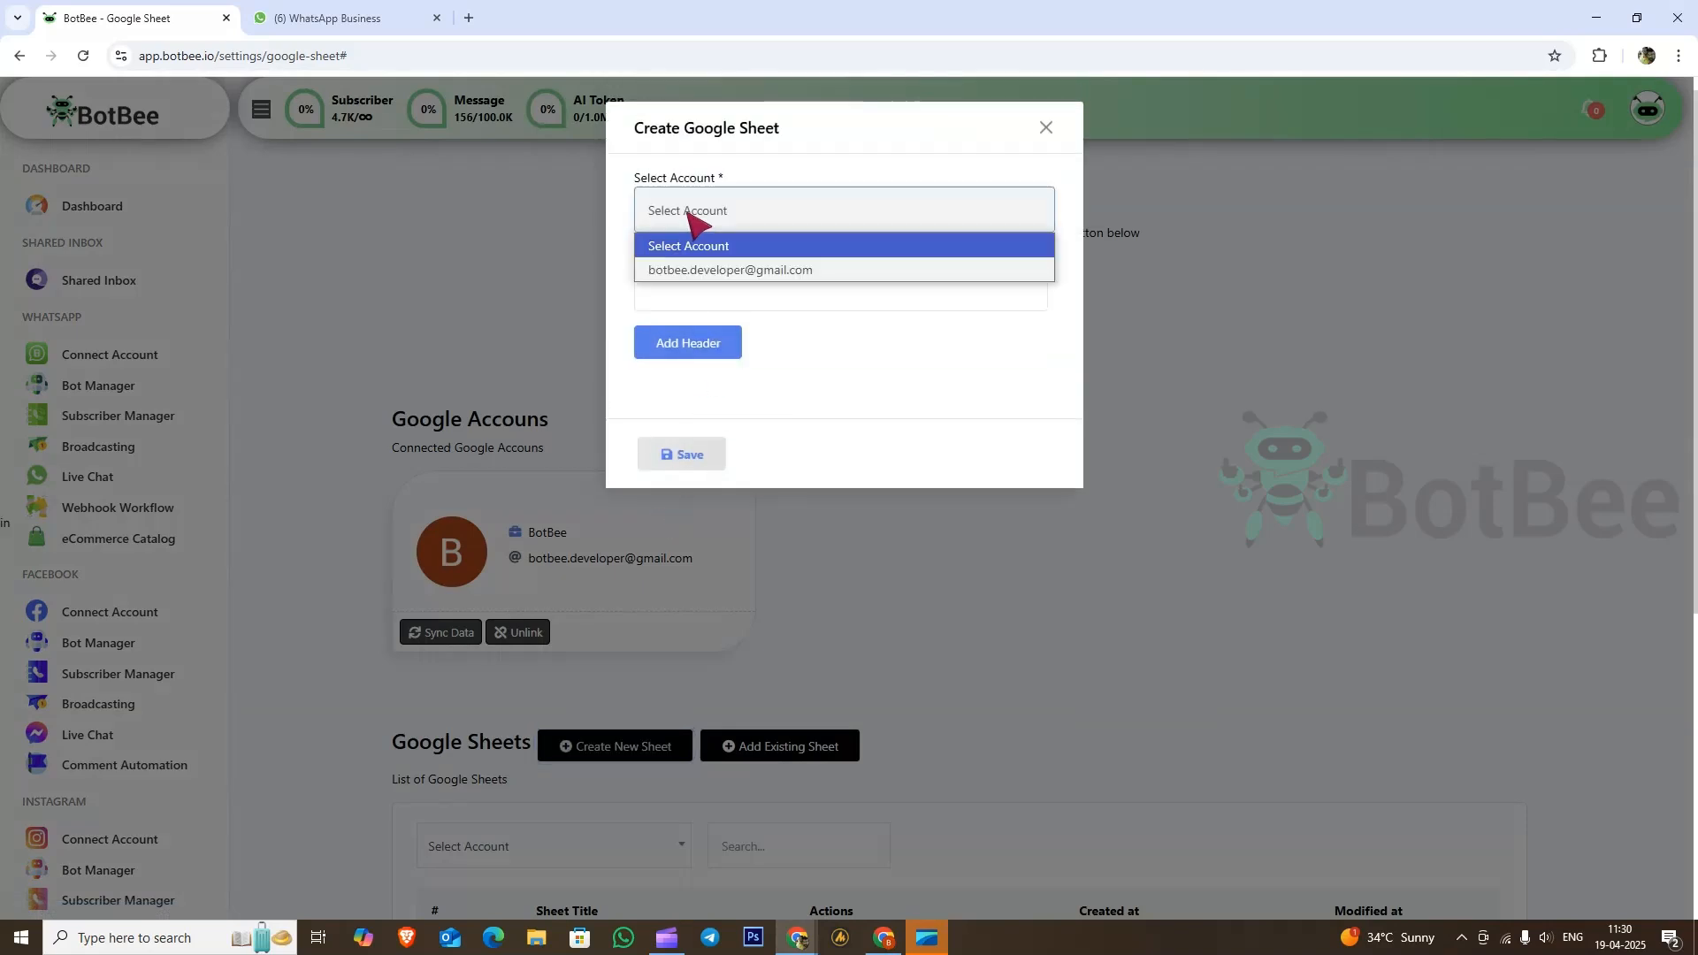
left_click(704, 271)
left_click(691, 285)
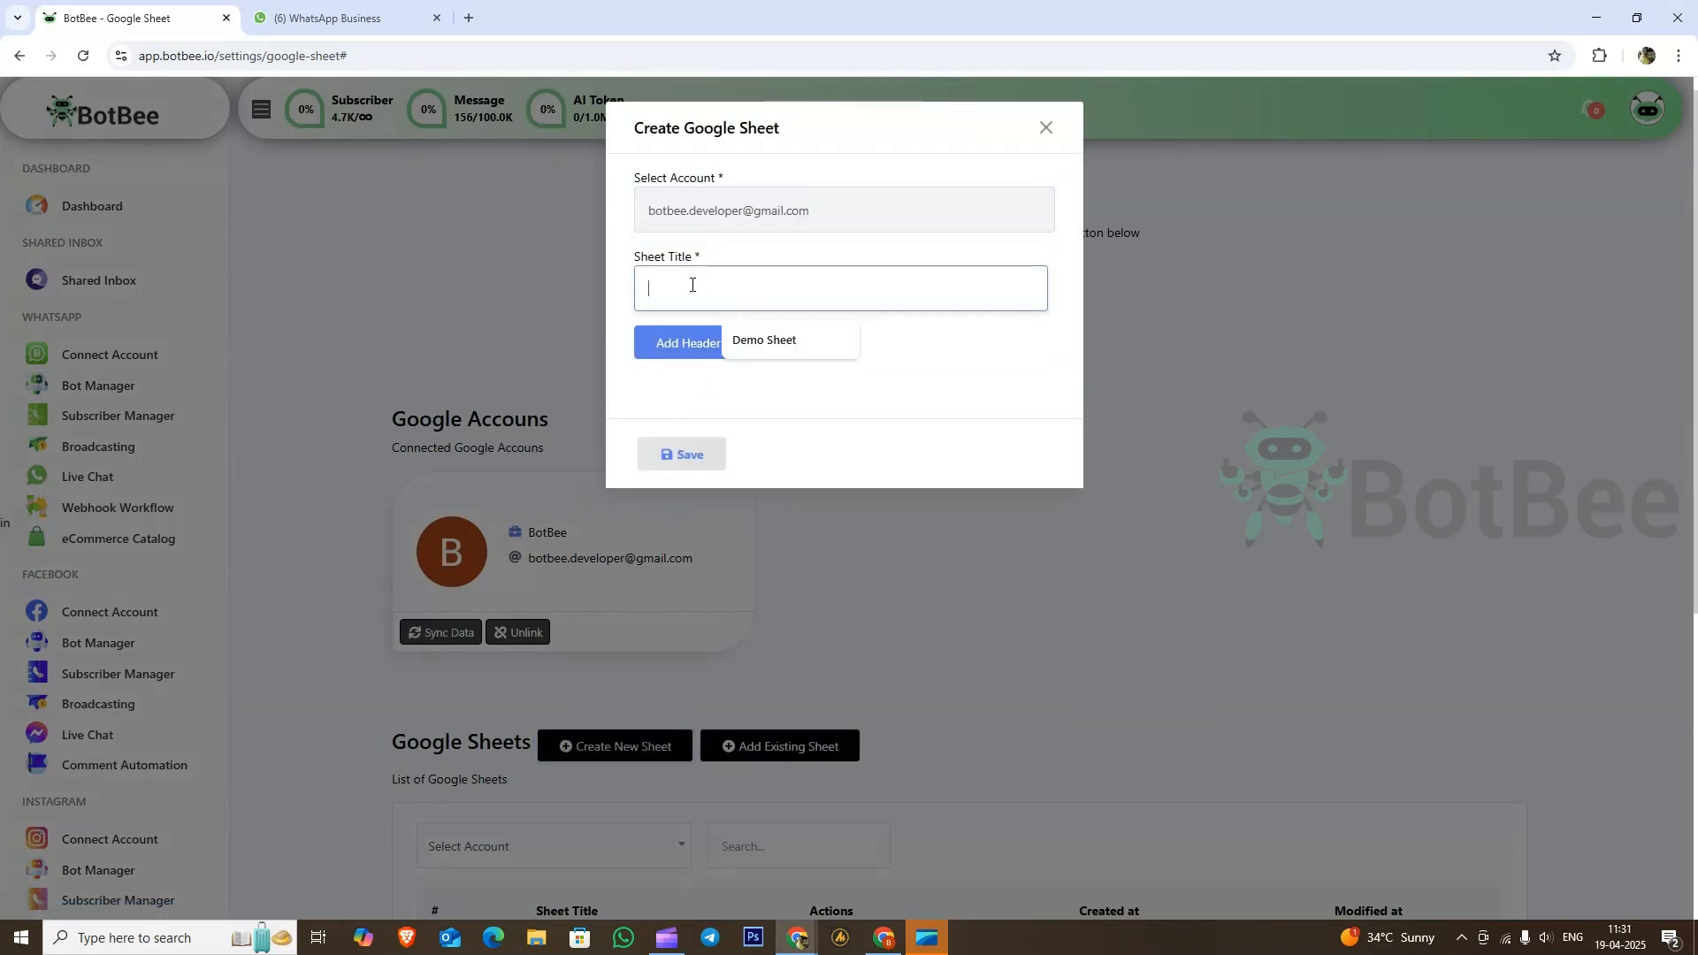
type("user")
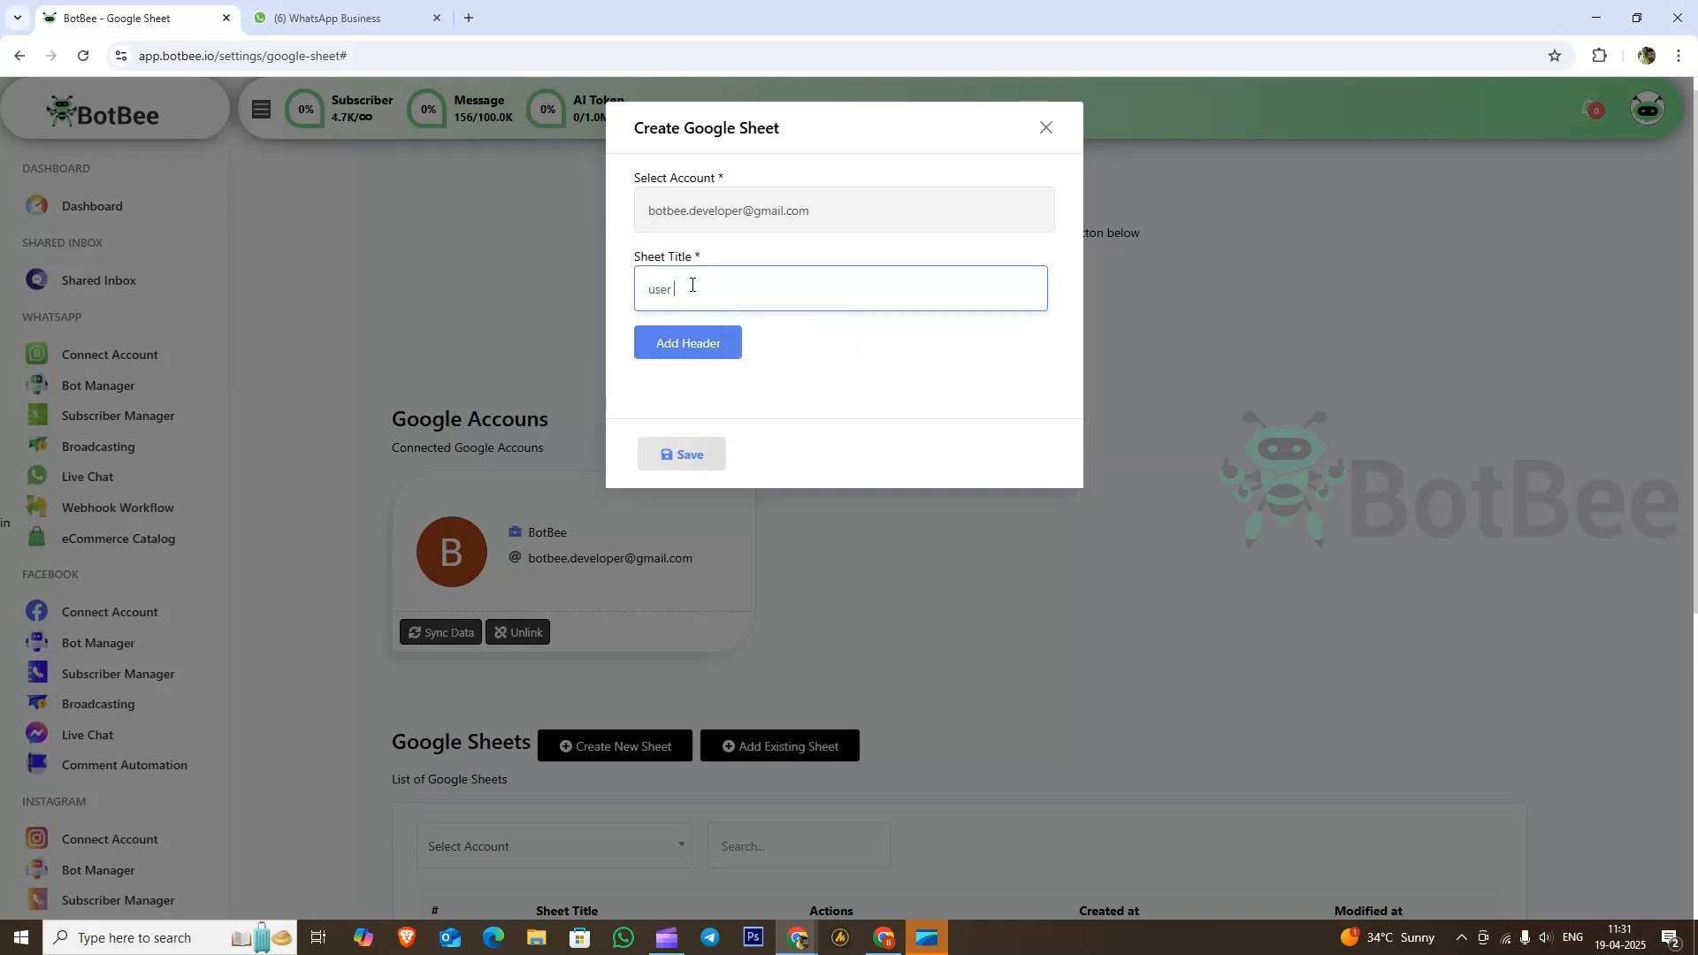
type(" input flow")
left_click(690, 455)
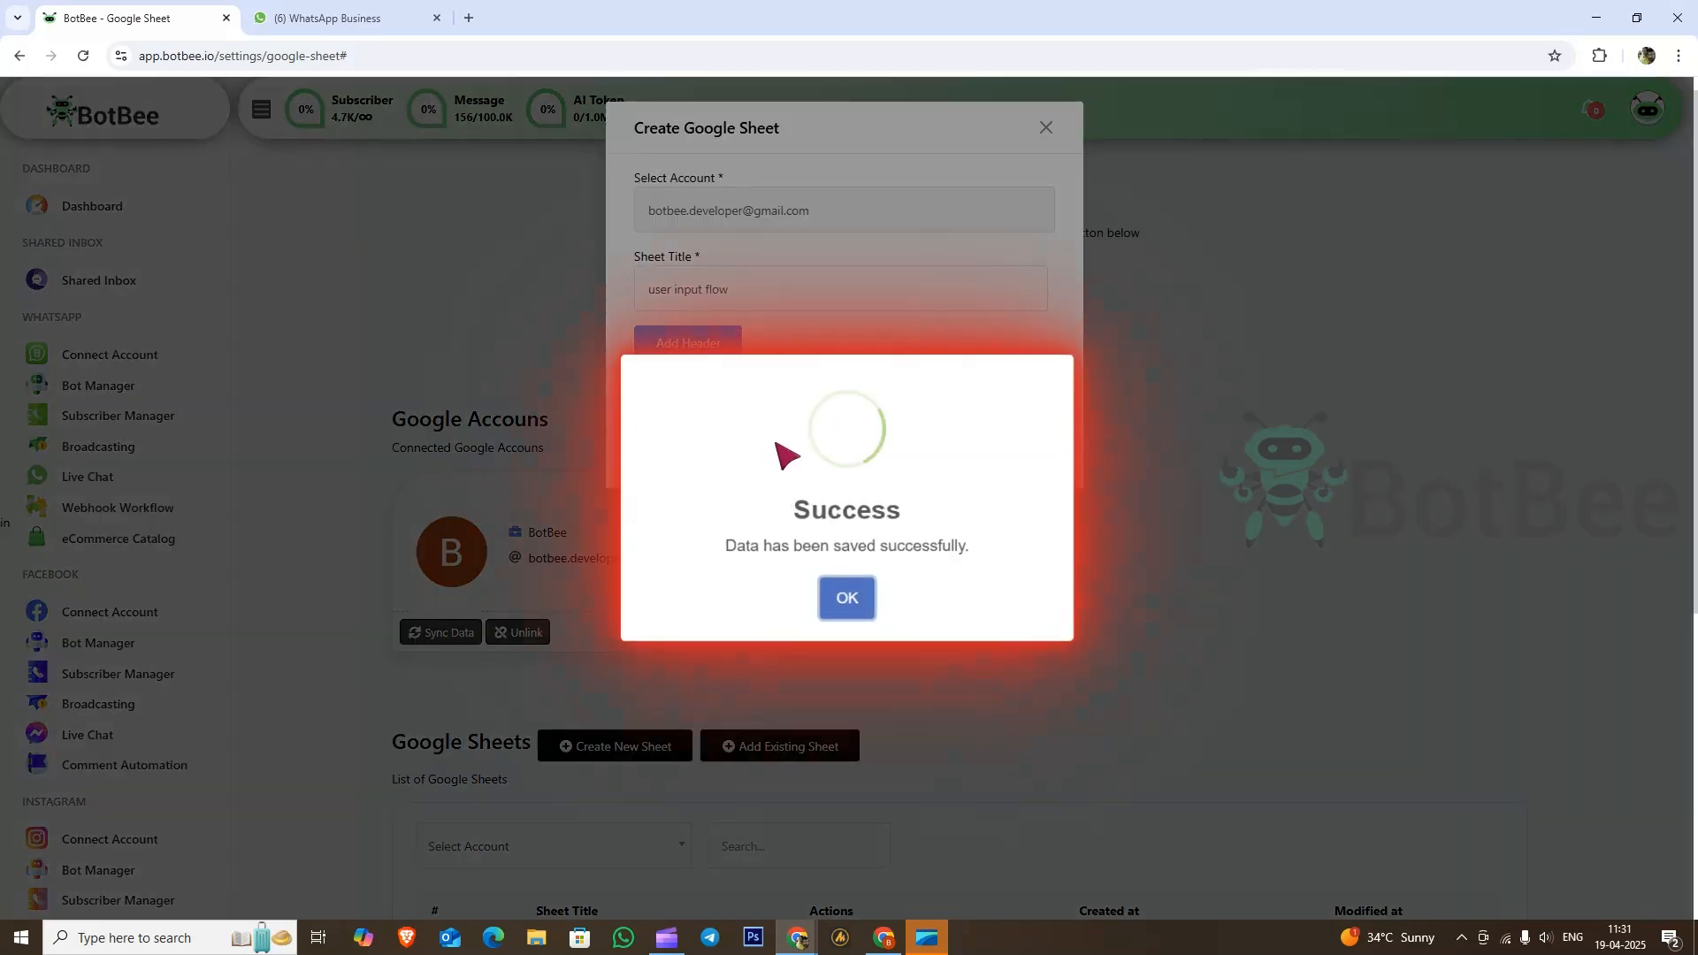
left_click(850, 597)
Step: Create a bot reply whose start node is titled 'User Input' with exact-match keyword 'input'
scroll(863, 593, "down", 2)
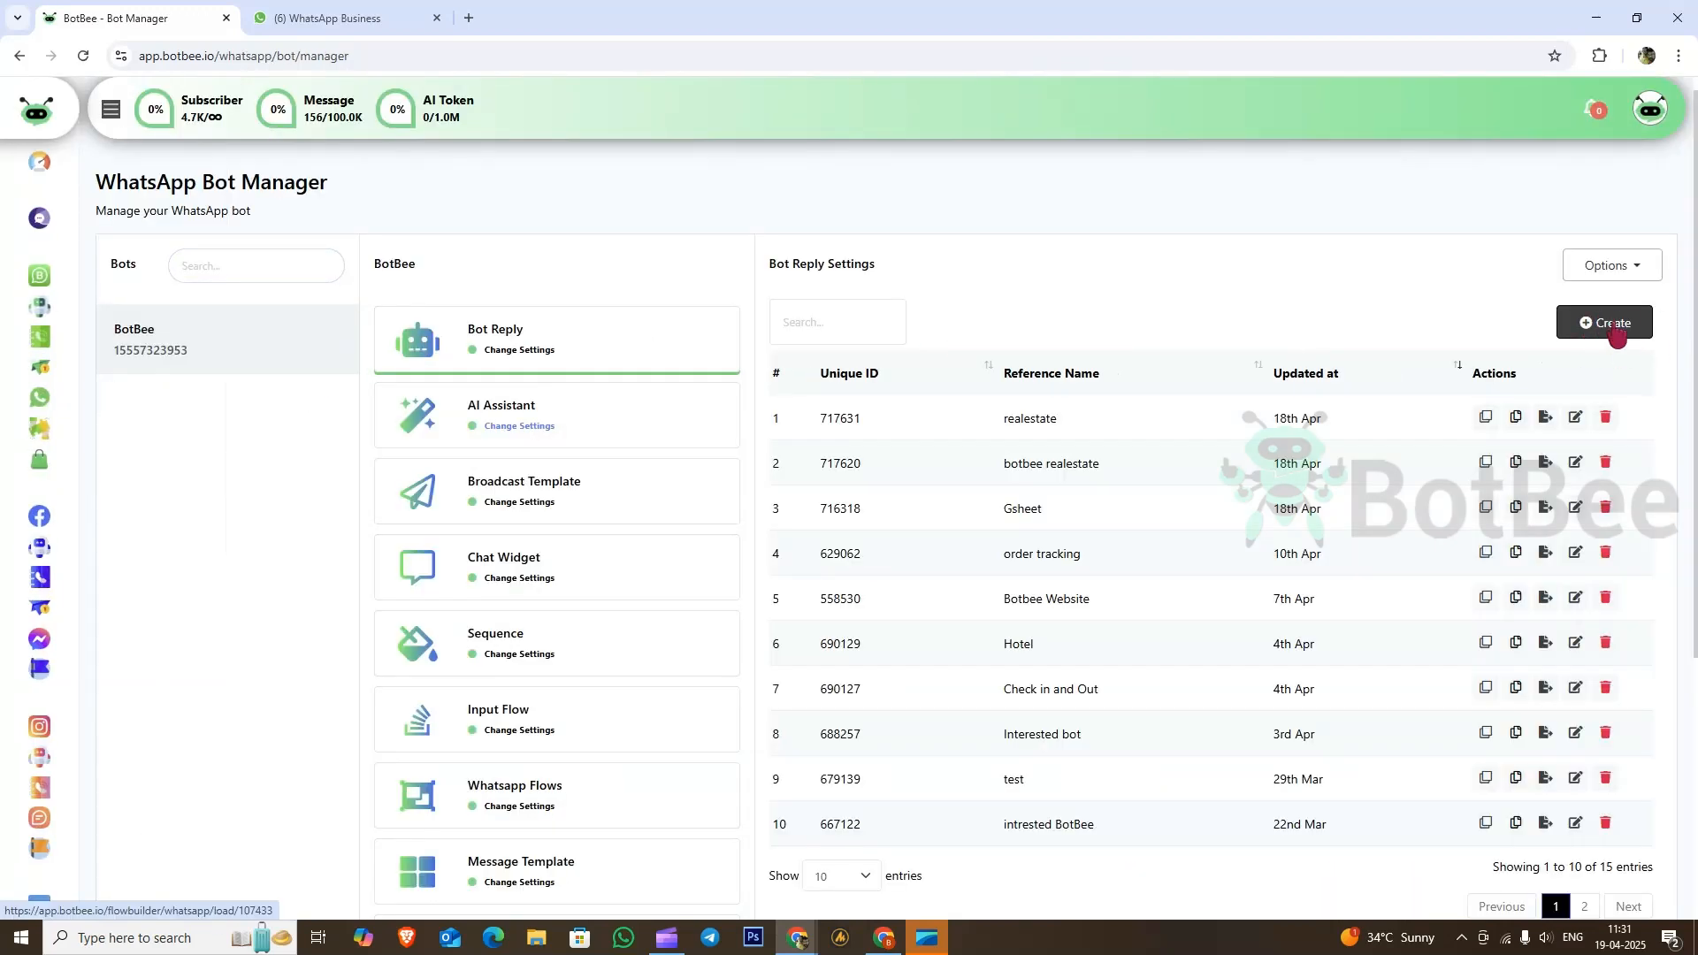
left_click(1616, 330)
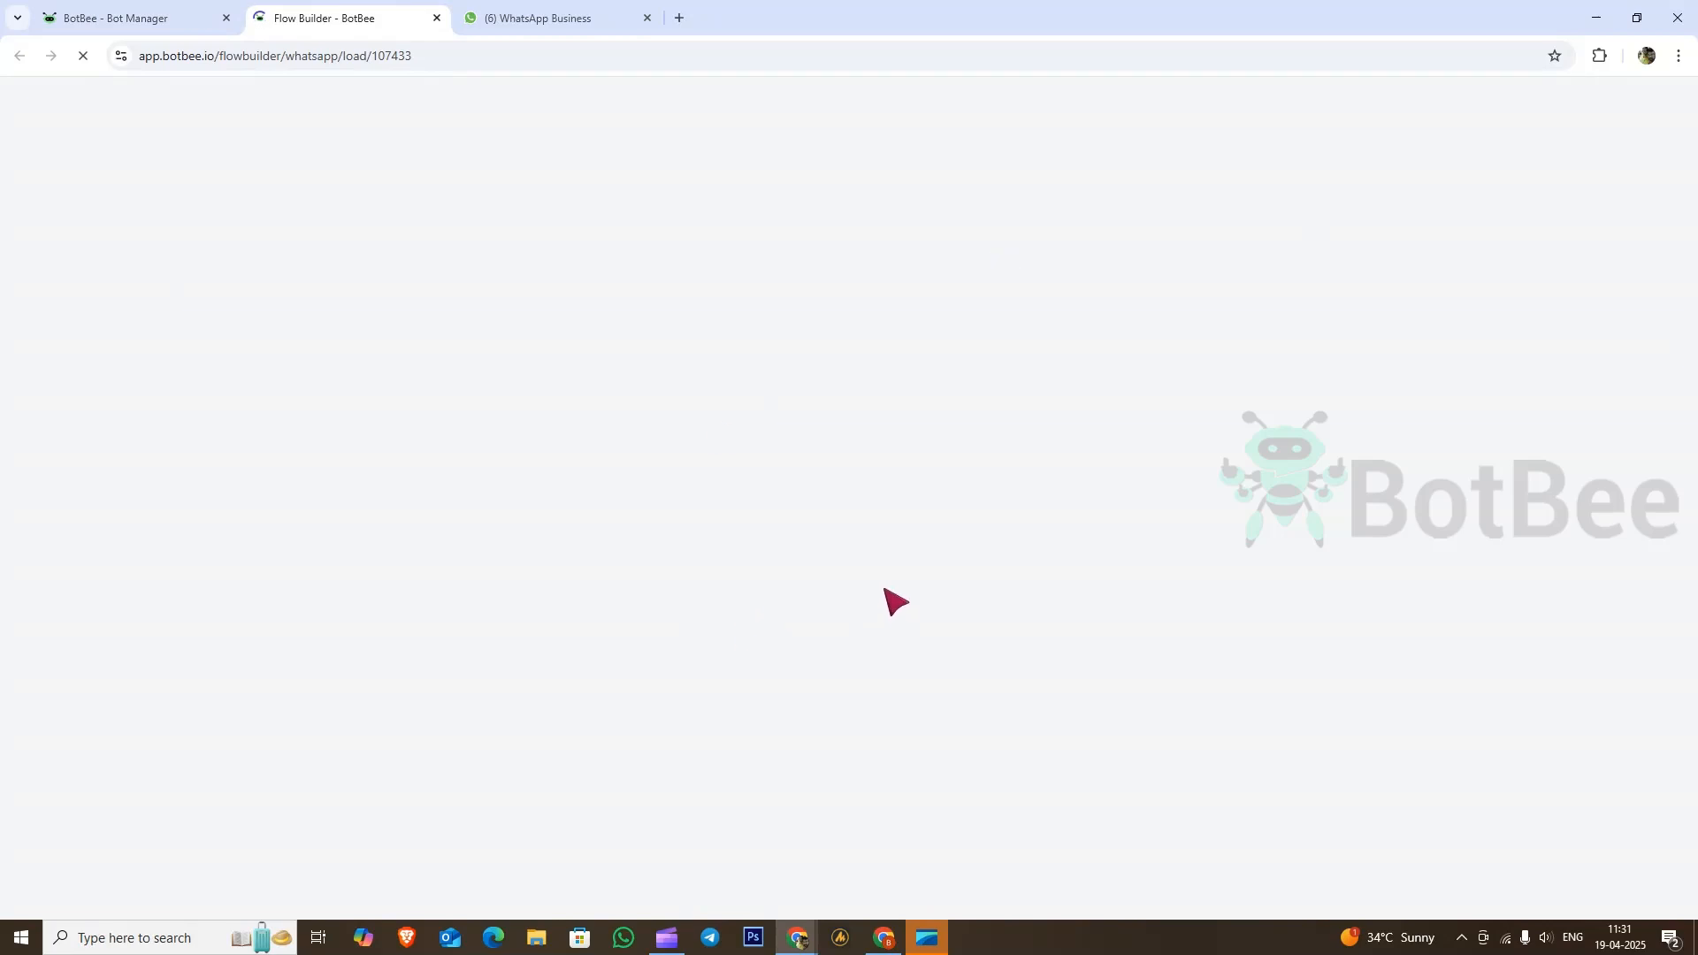
left_click(566, 523)
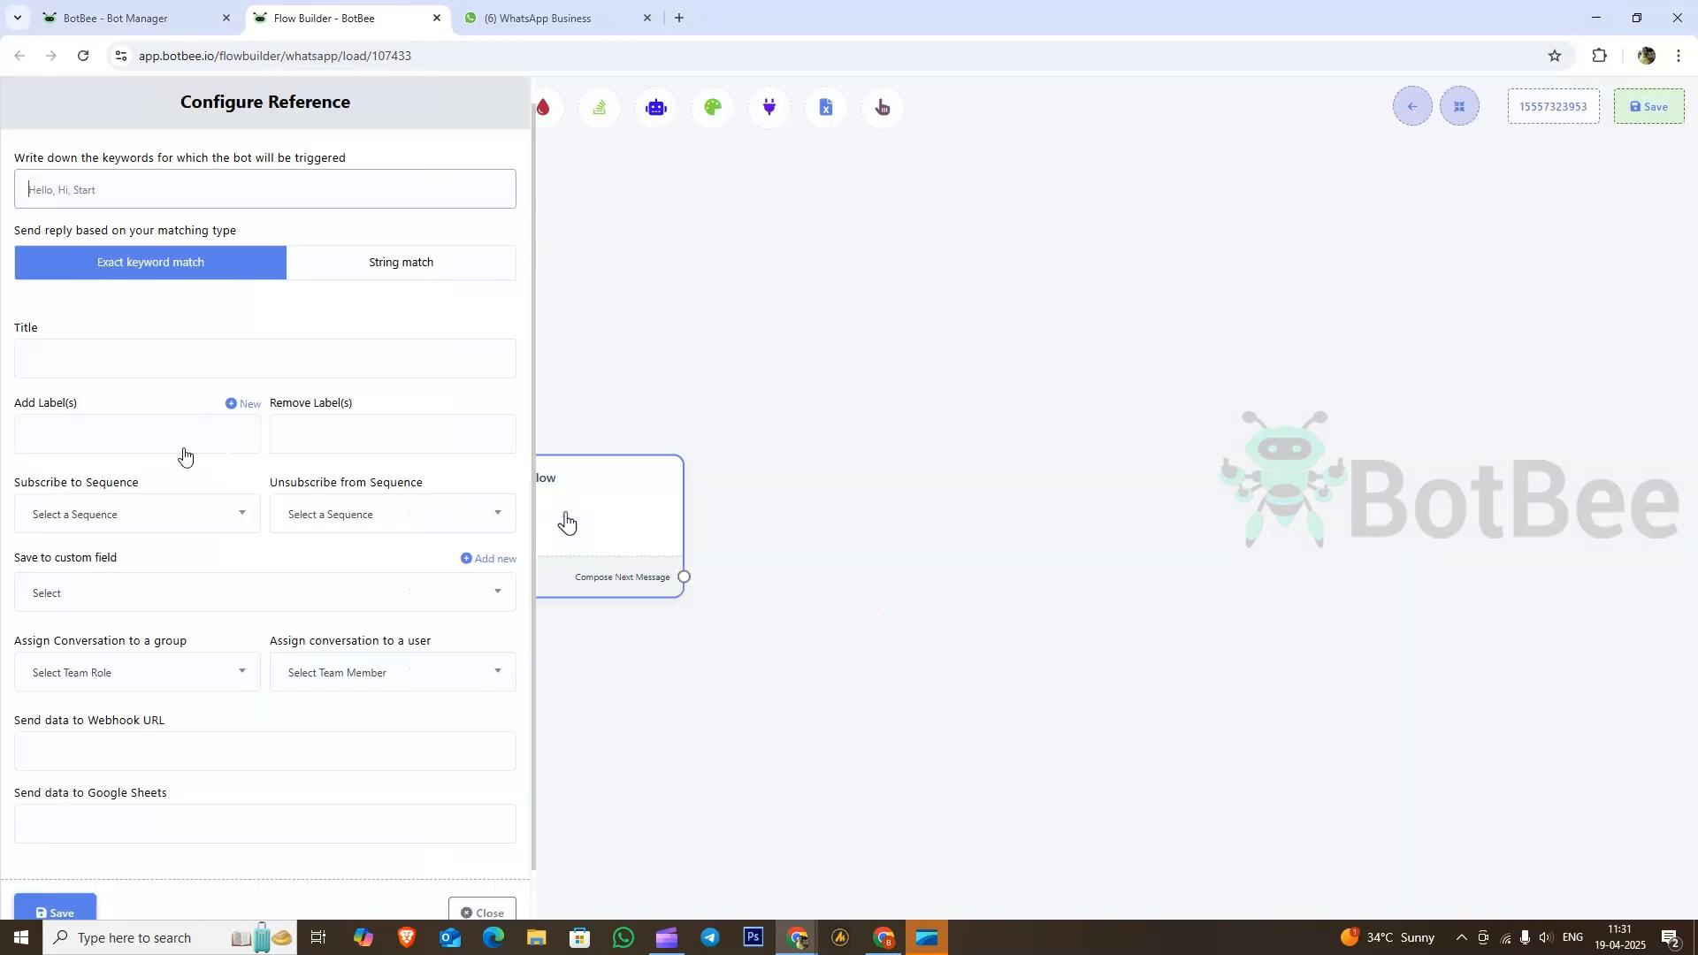
left_click(107, 365)
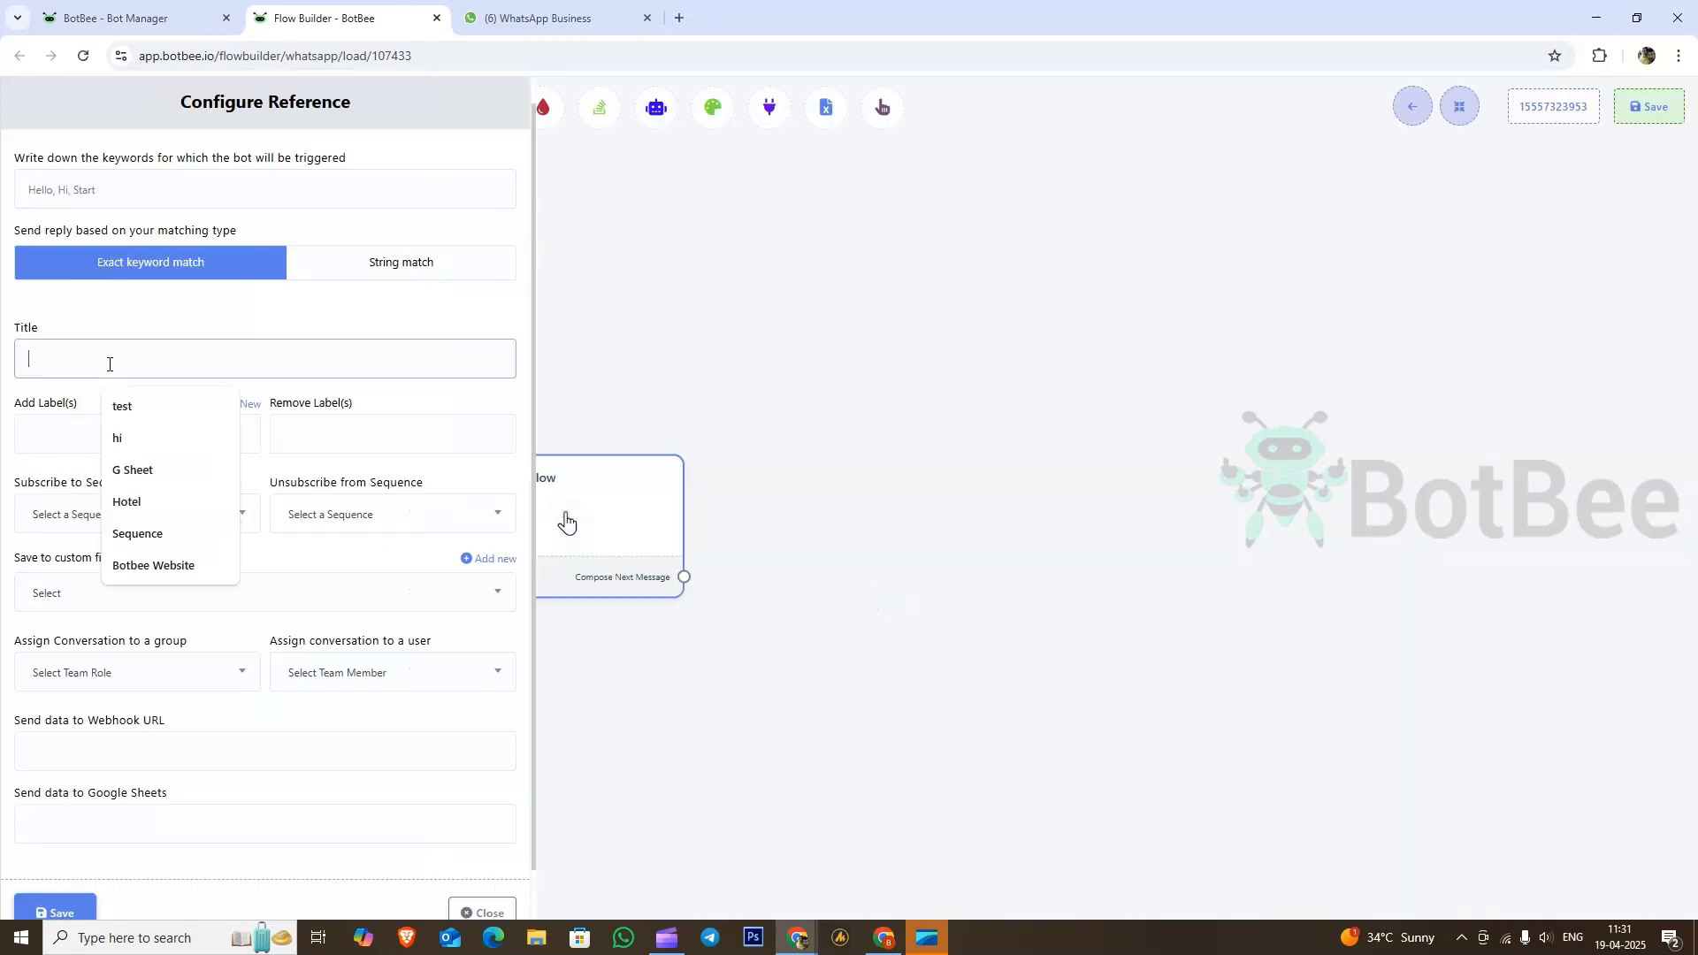
type("User")
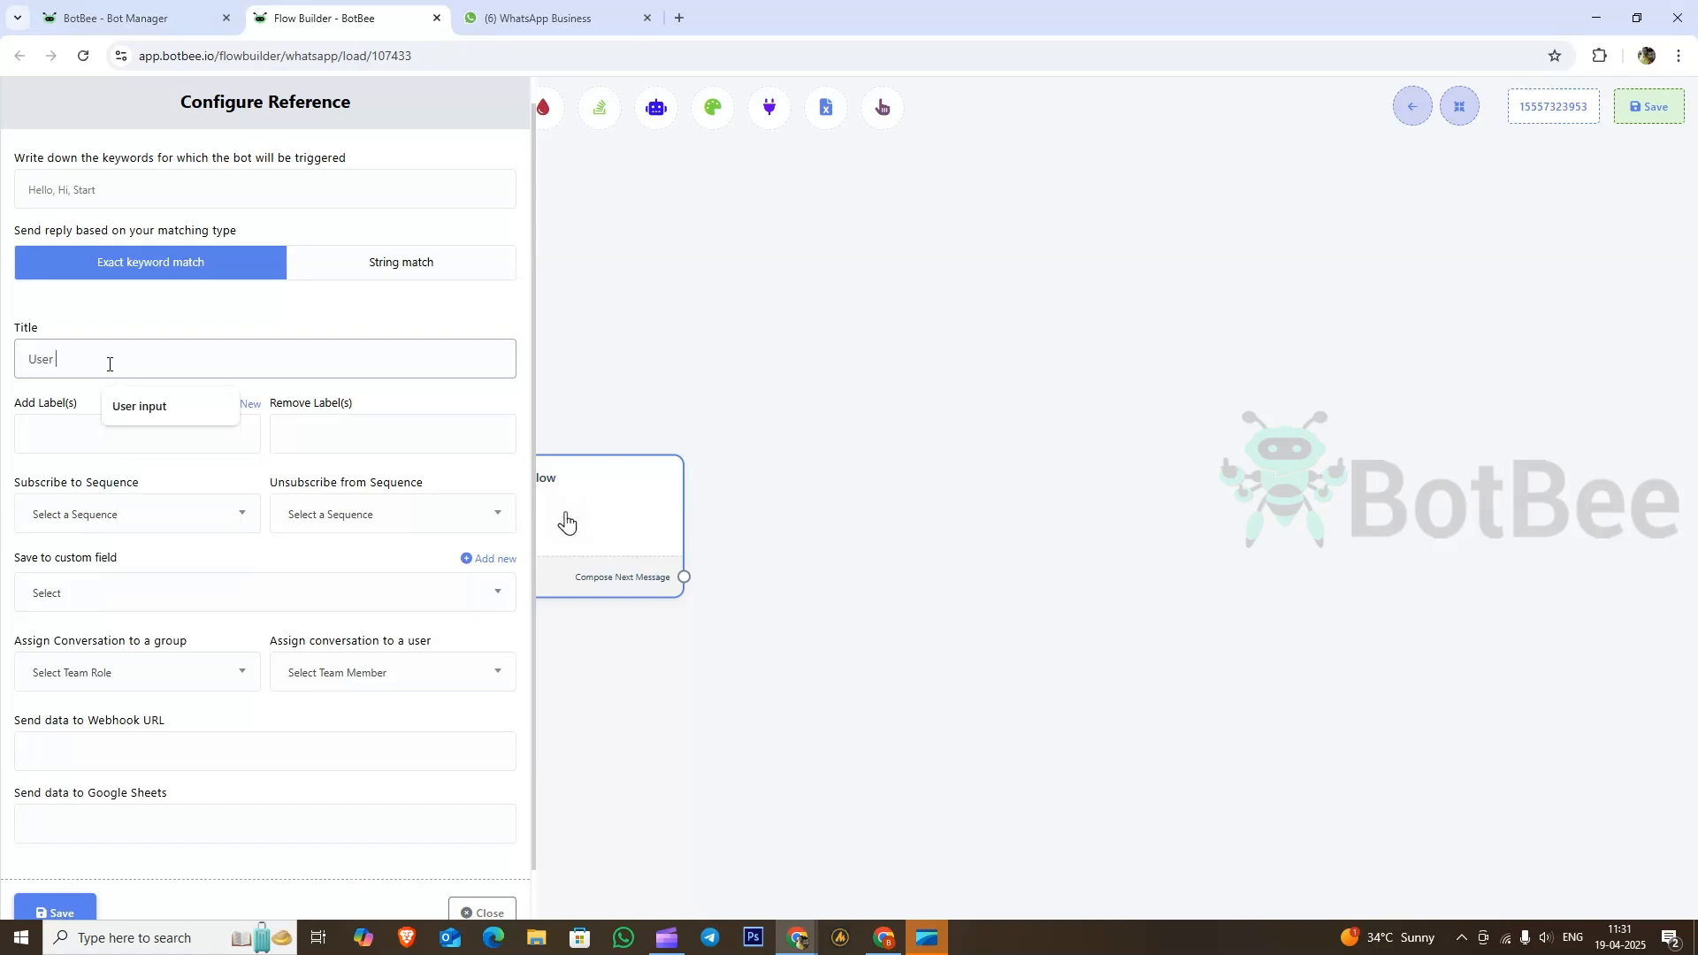
type(" Input")
left_click(132, 191)
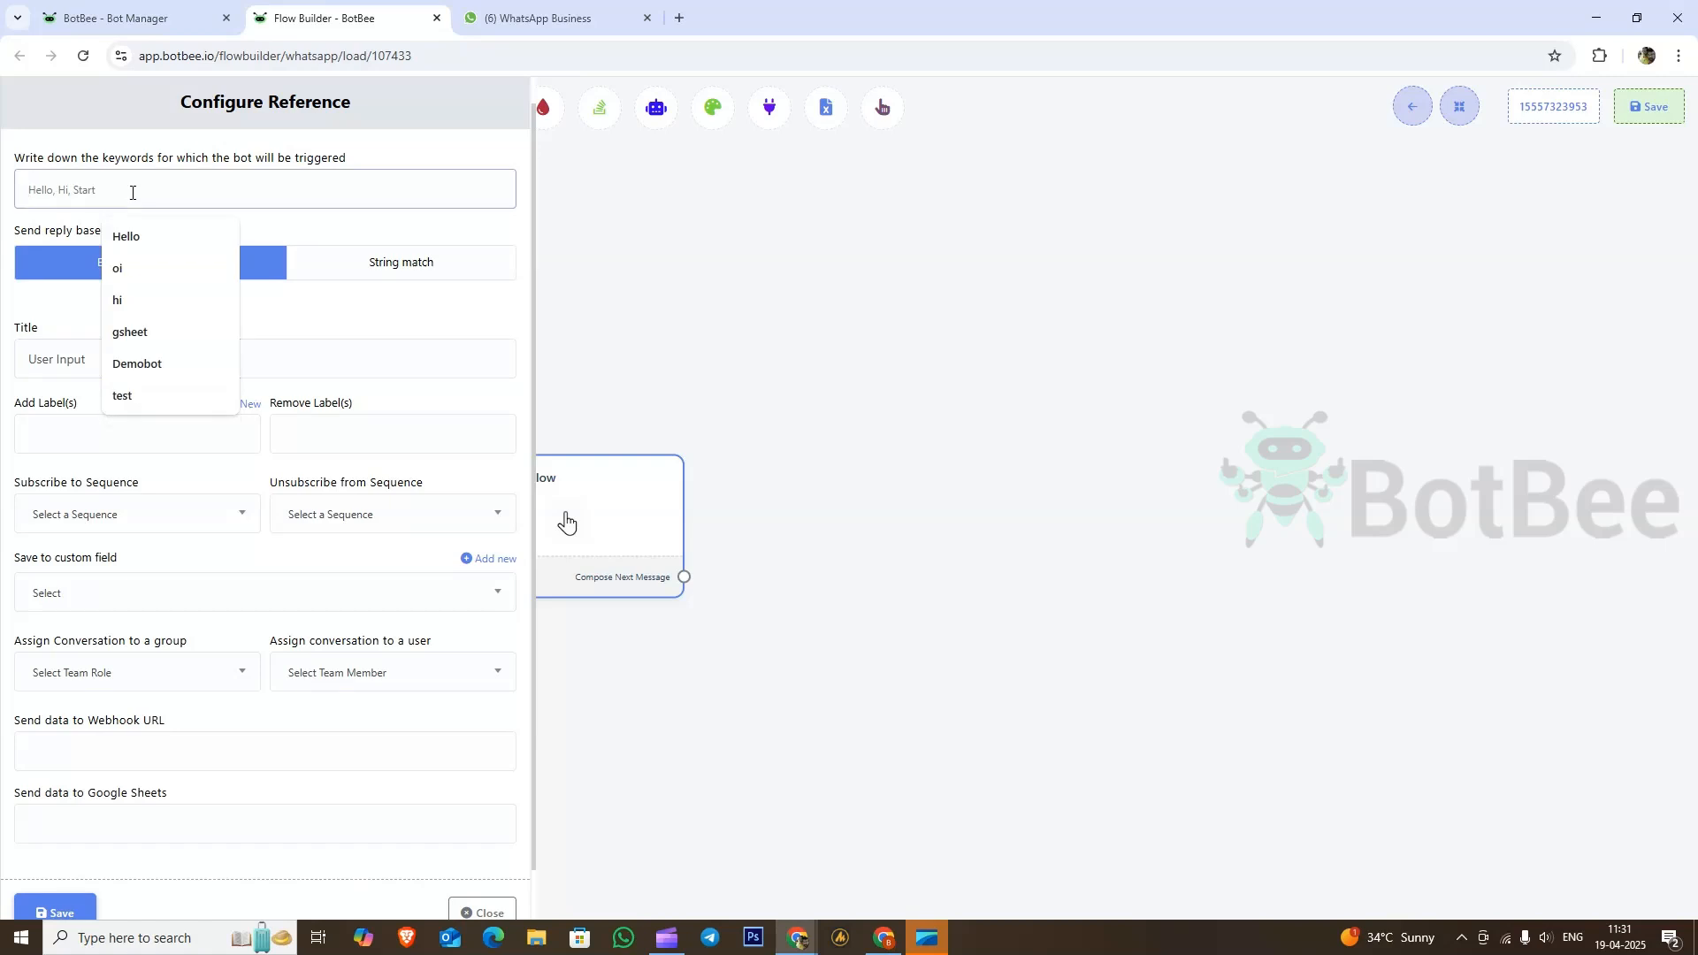
type("in")
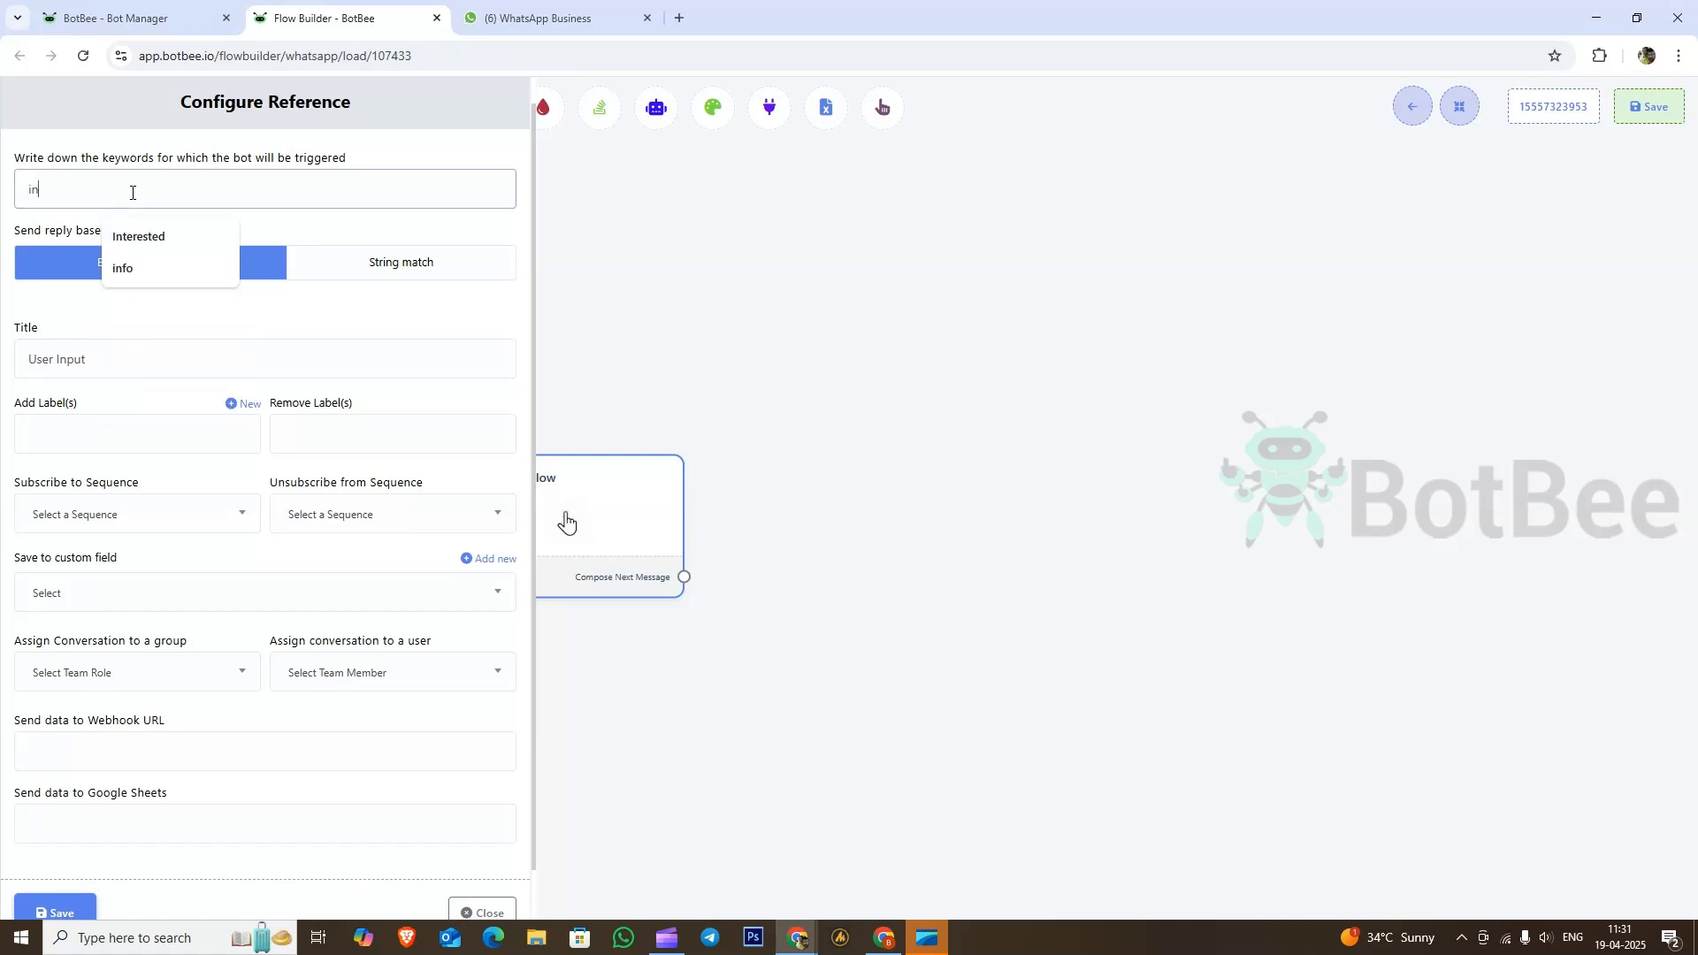
type("put")
scroll(265, 572, "down", 1)
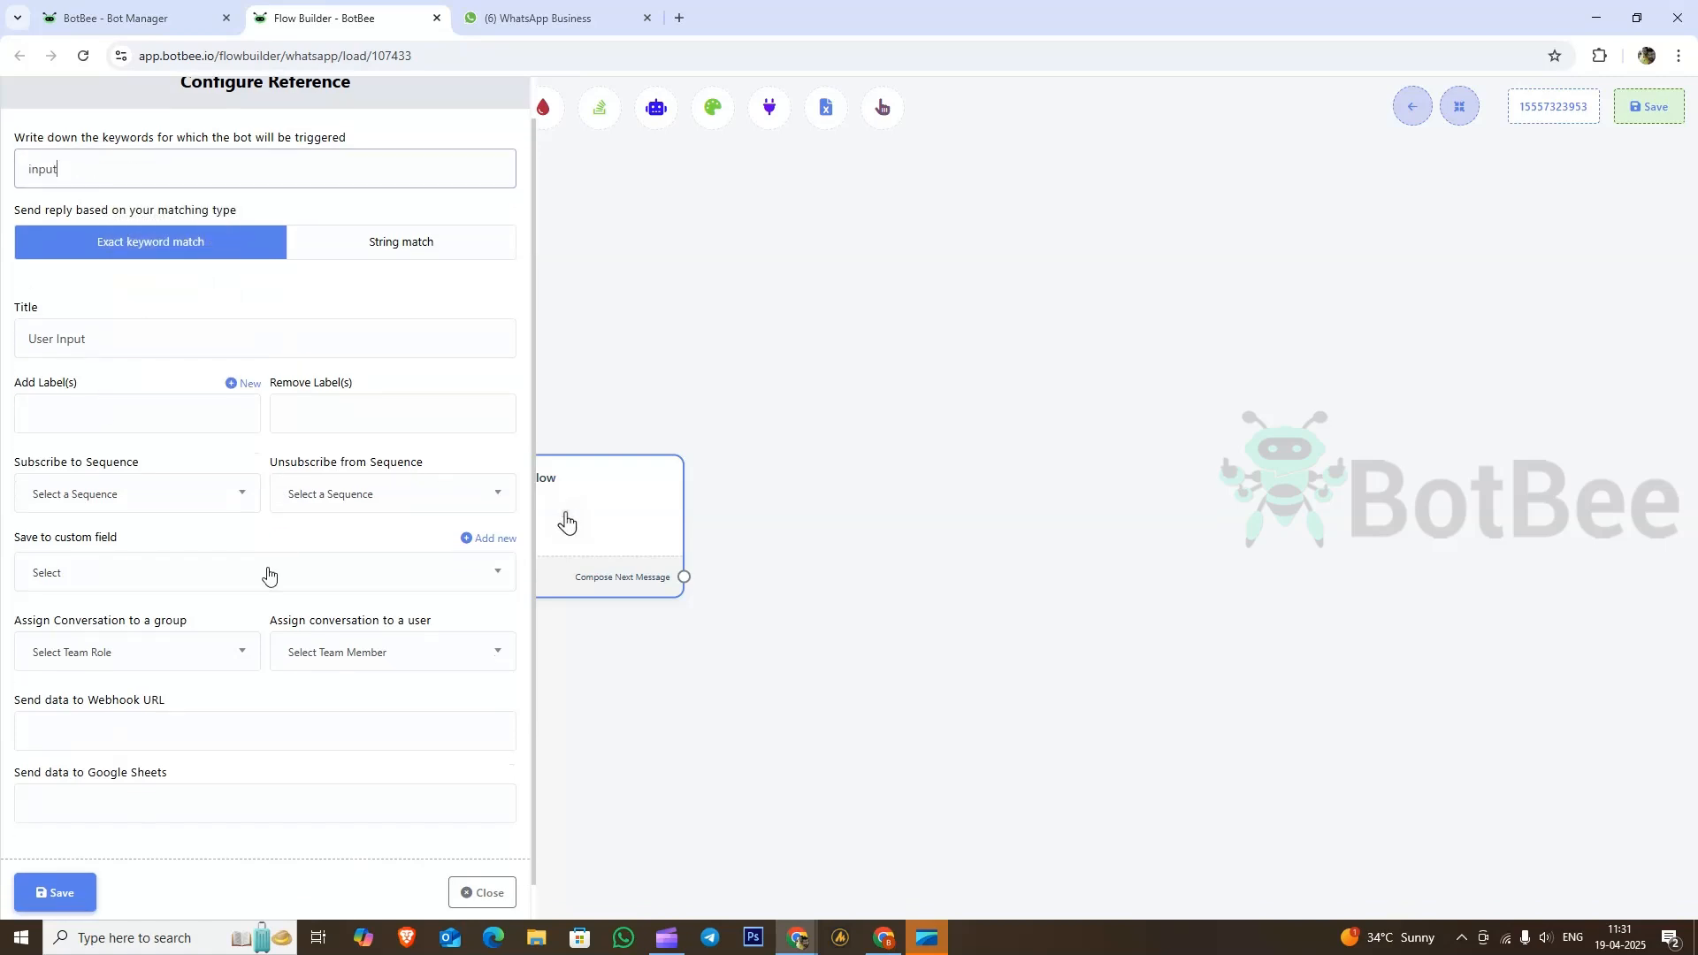
left_click(63, 888)
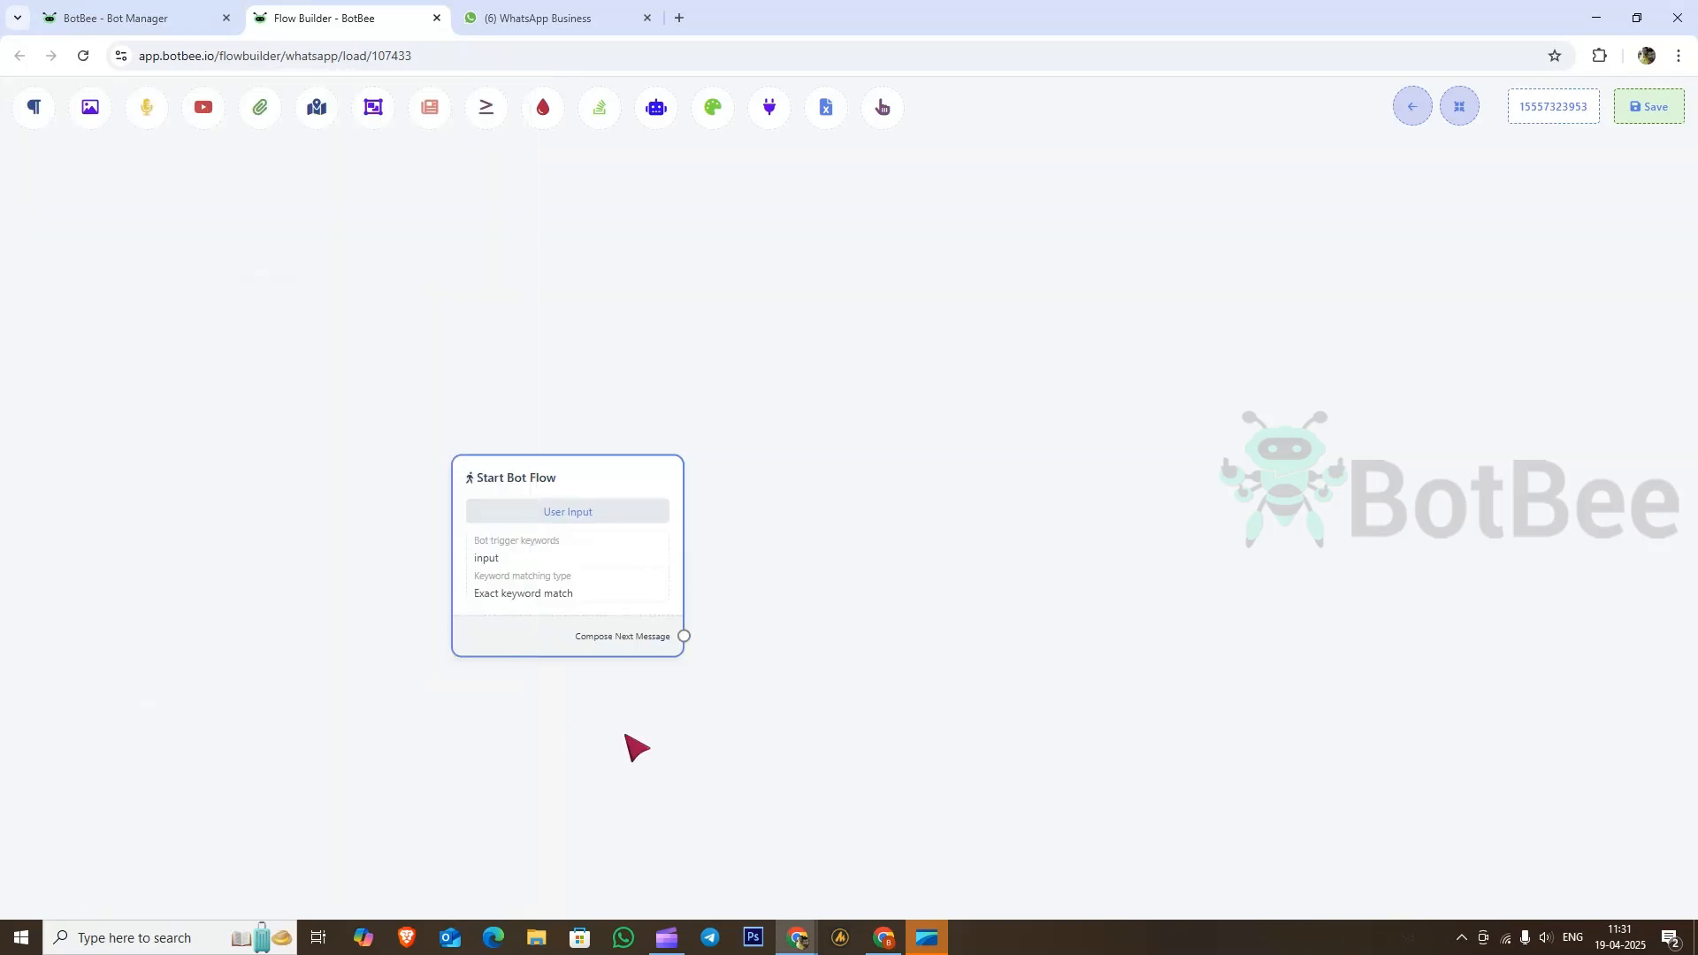
Step: Attach a User Input Flow node after the start node
left_click_drag(557, 623, 661, 405)
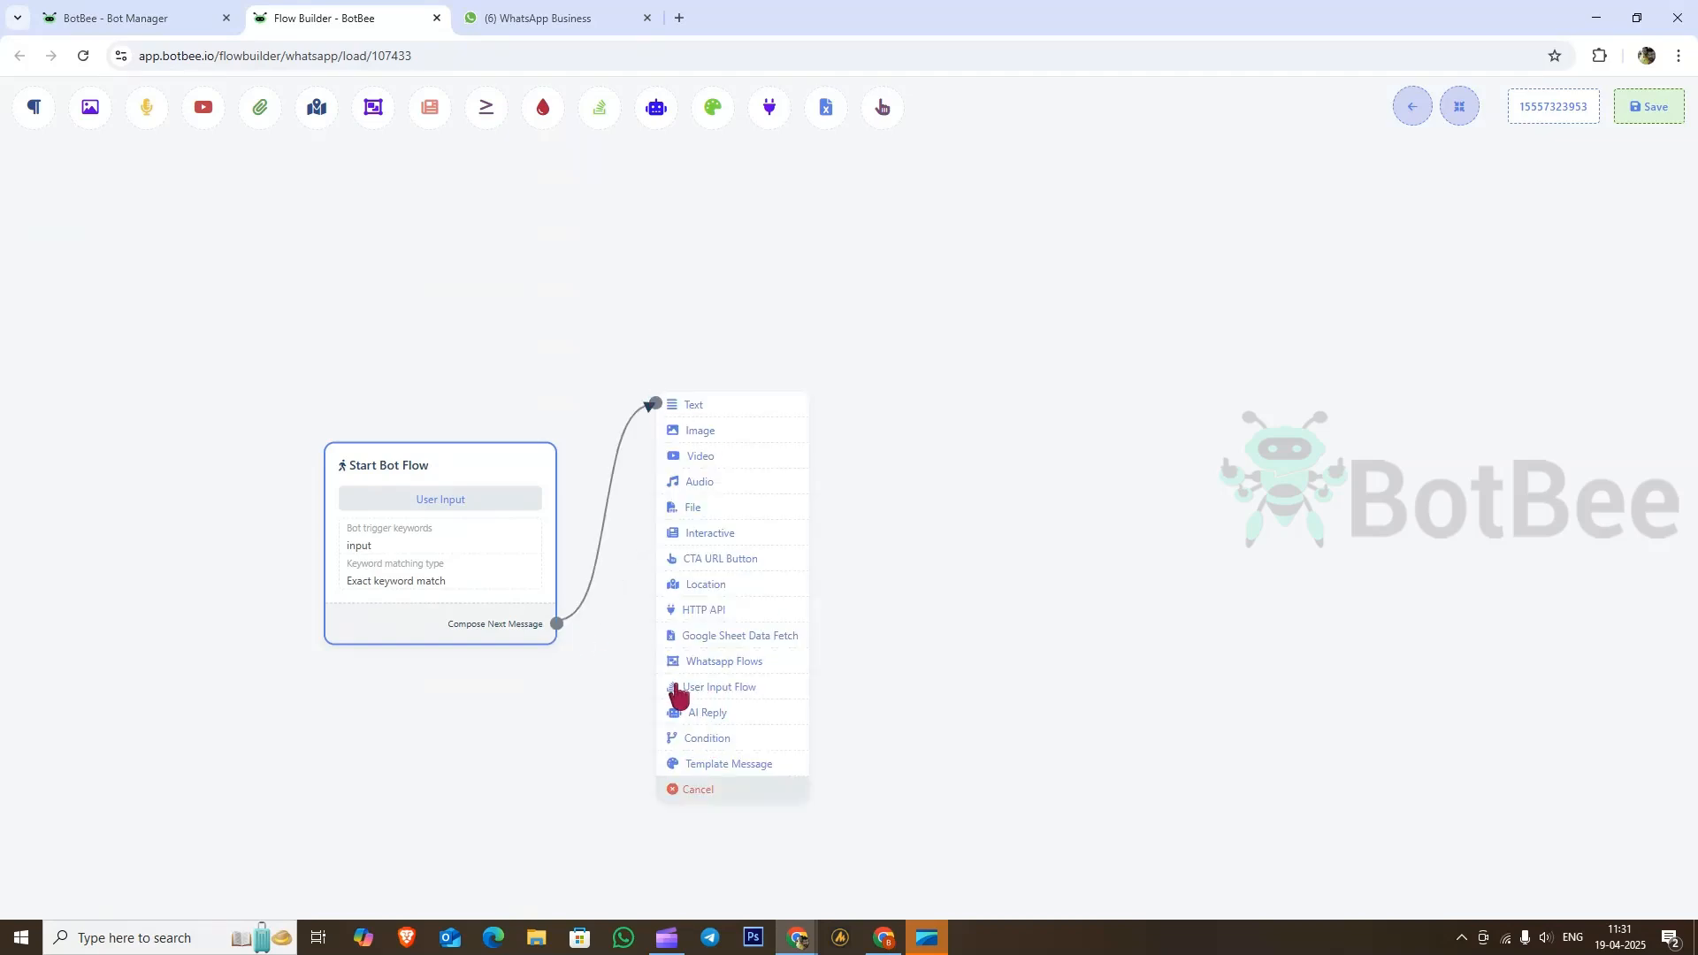
left_click(739, 693)
left_click_drag(812, 747, 778, 489)
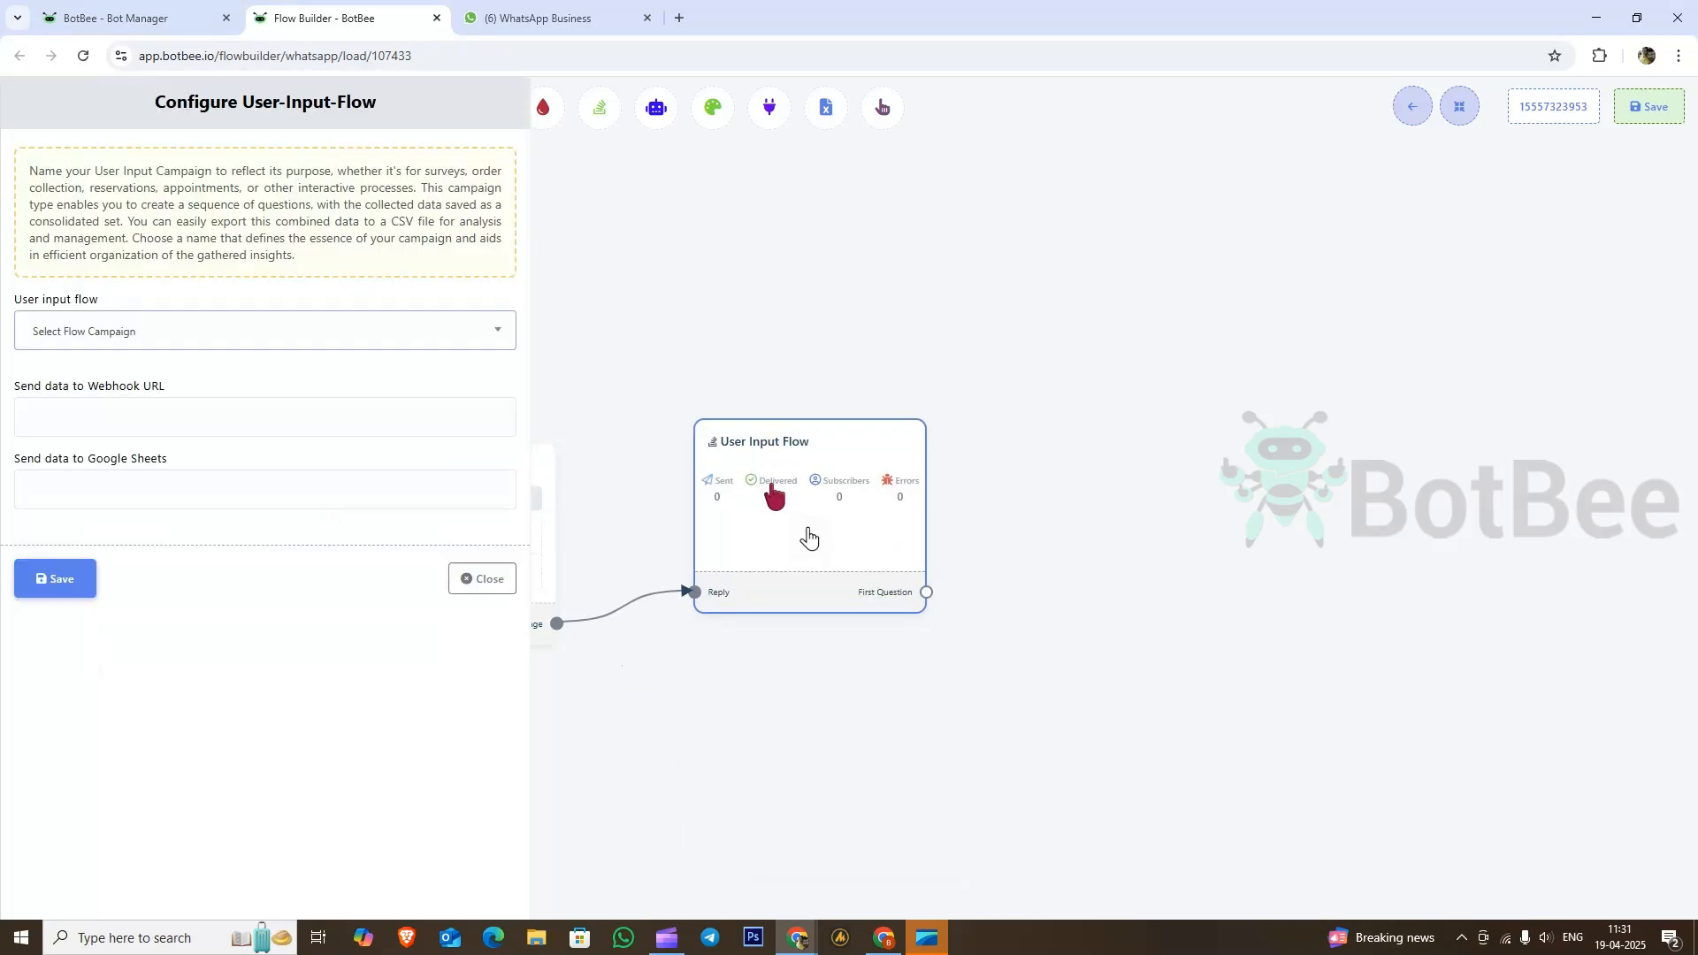
Step: Create the 'User Data' input flow campaign sending answers to 'user input flow [Sheet1]'
left_click(141, 331)
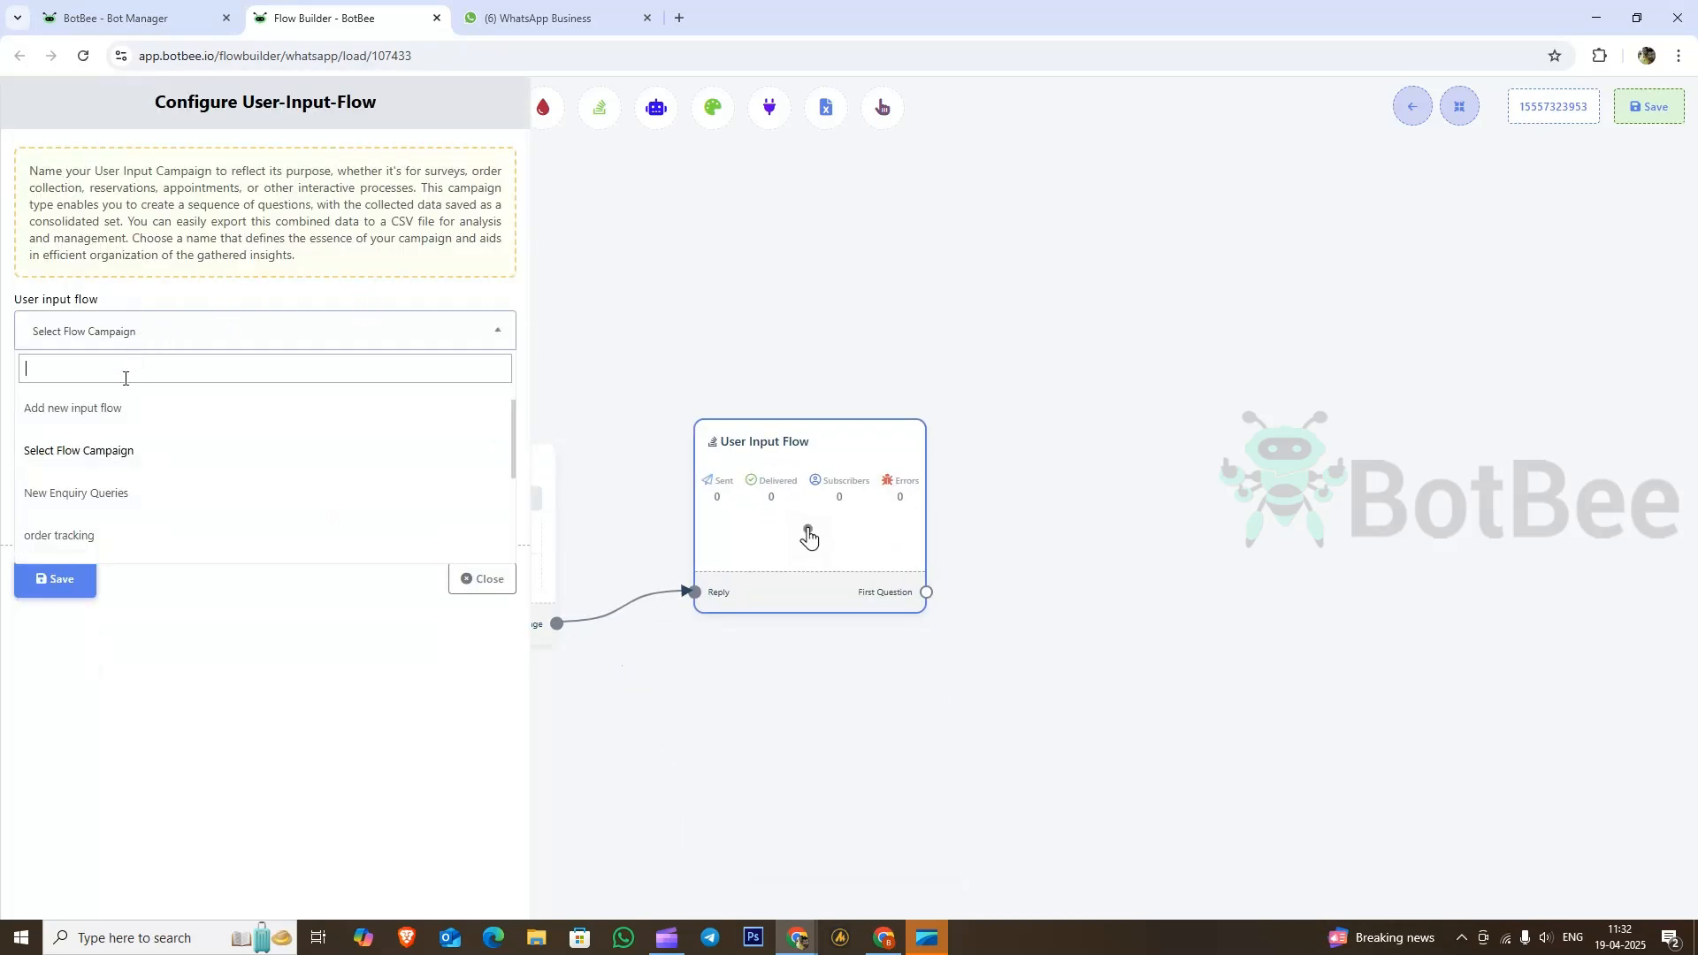
left_click(92, 409)
left_click(134, 415)
type("U")
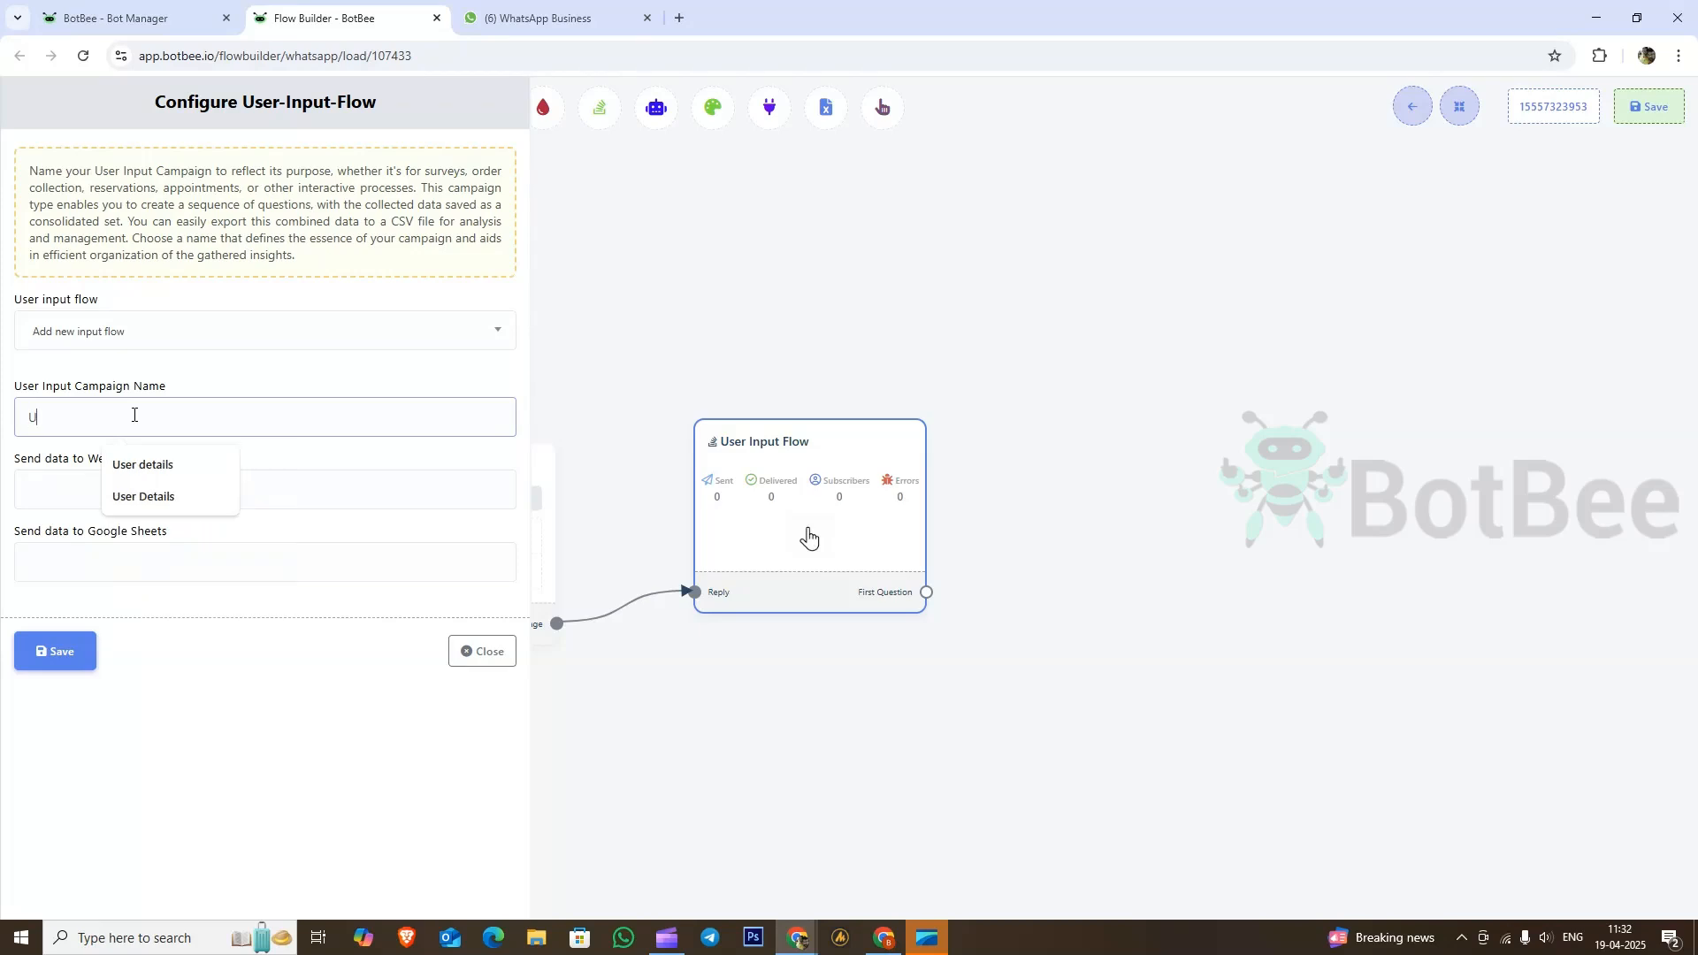
type("ser Data")
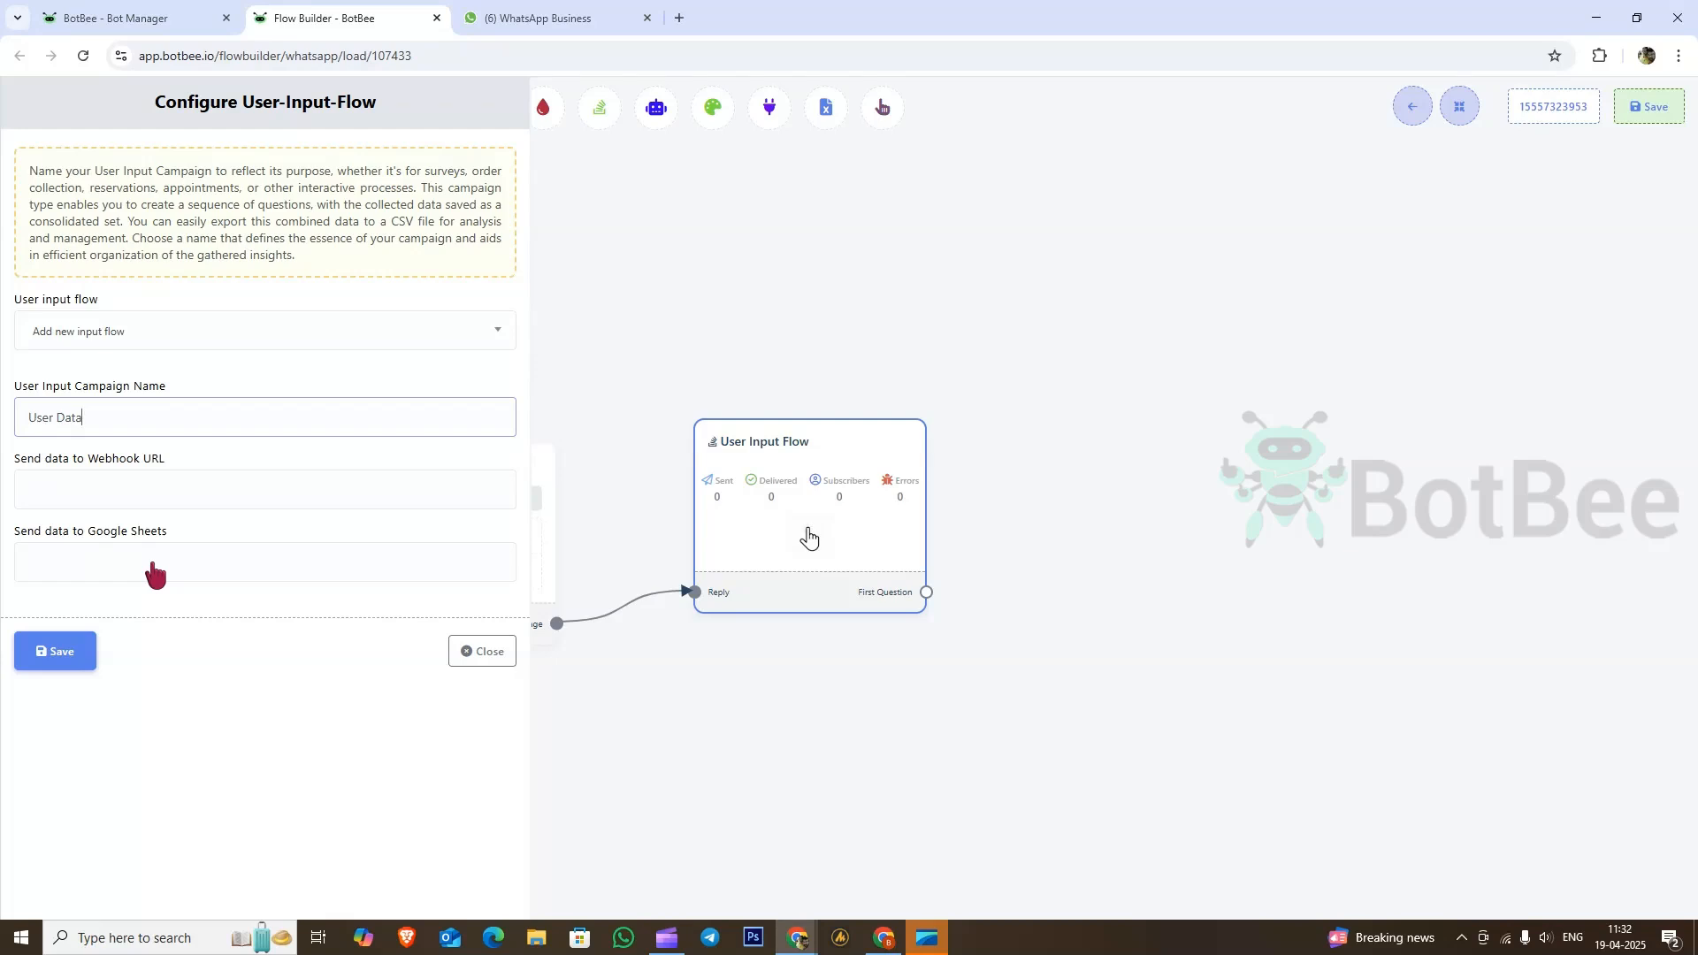
left_click(92, 571)
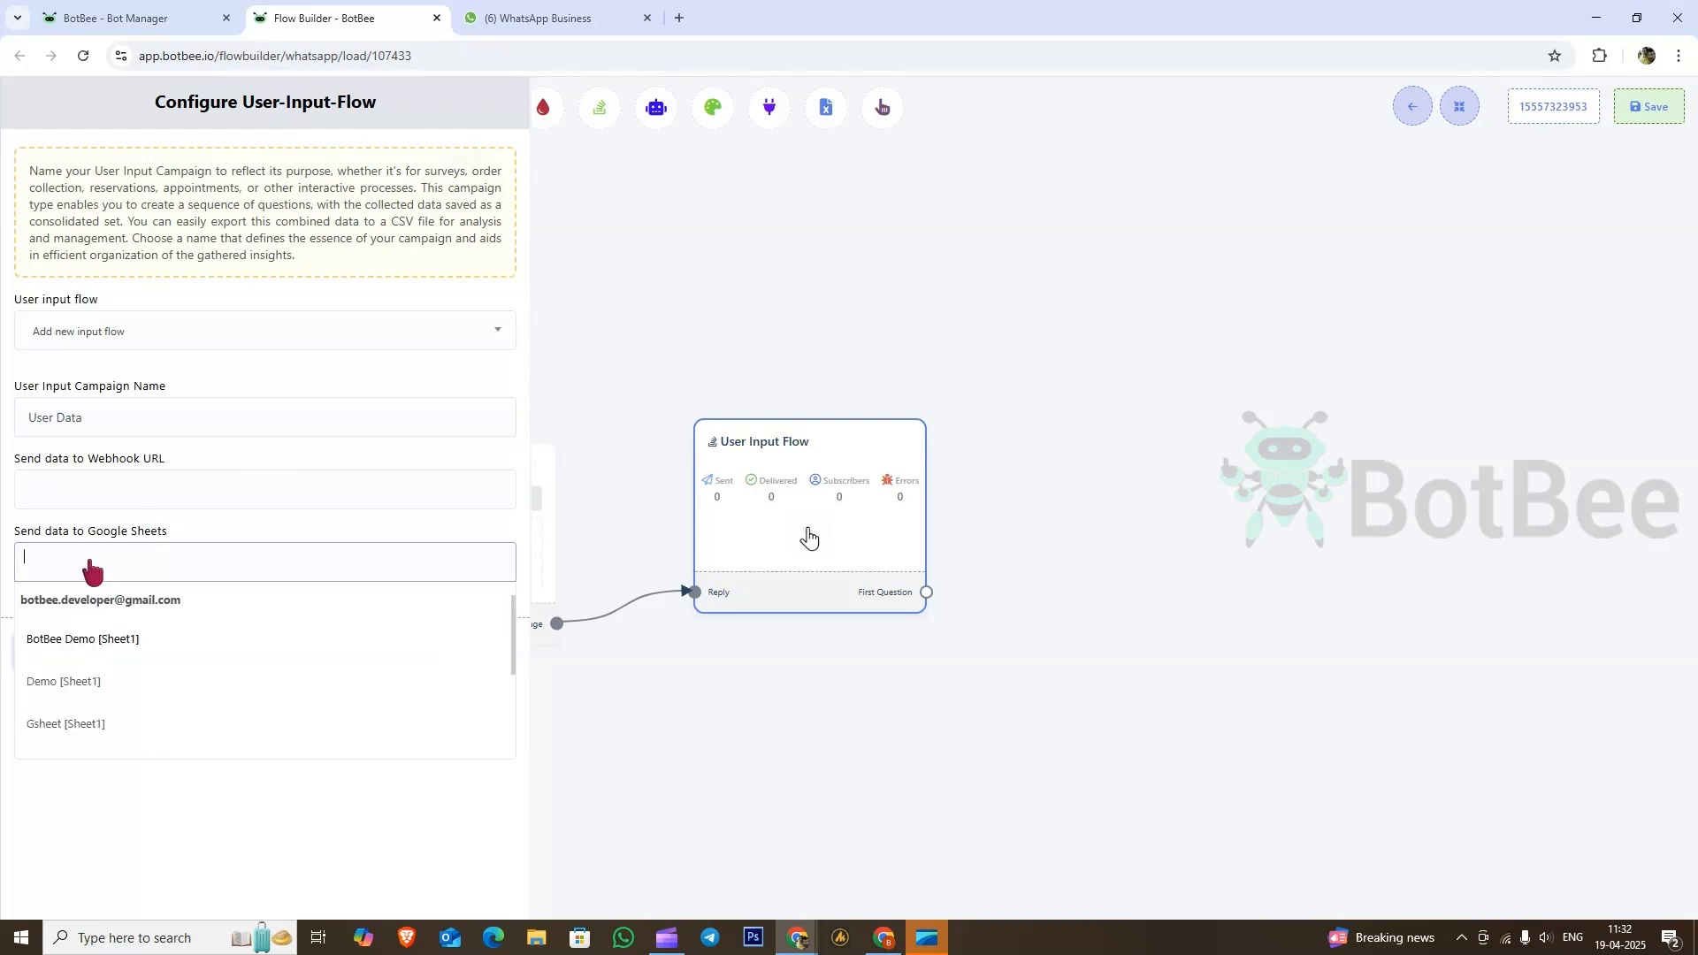
scroll(151, 654, "down", 5)
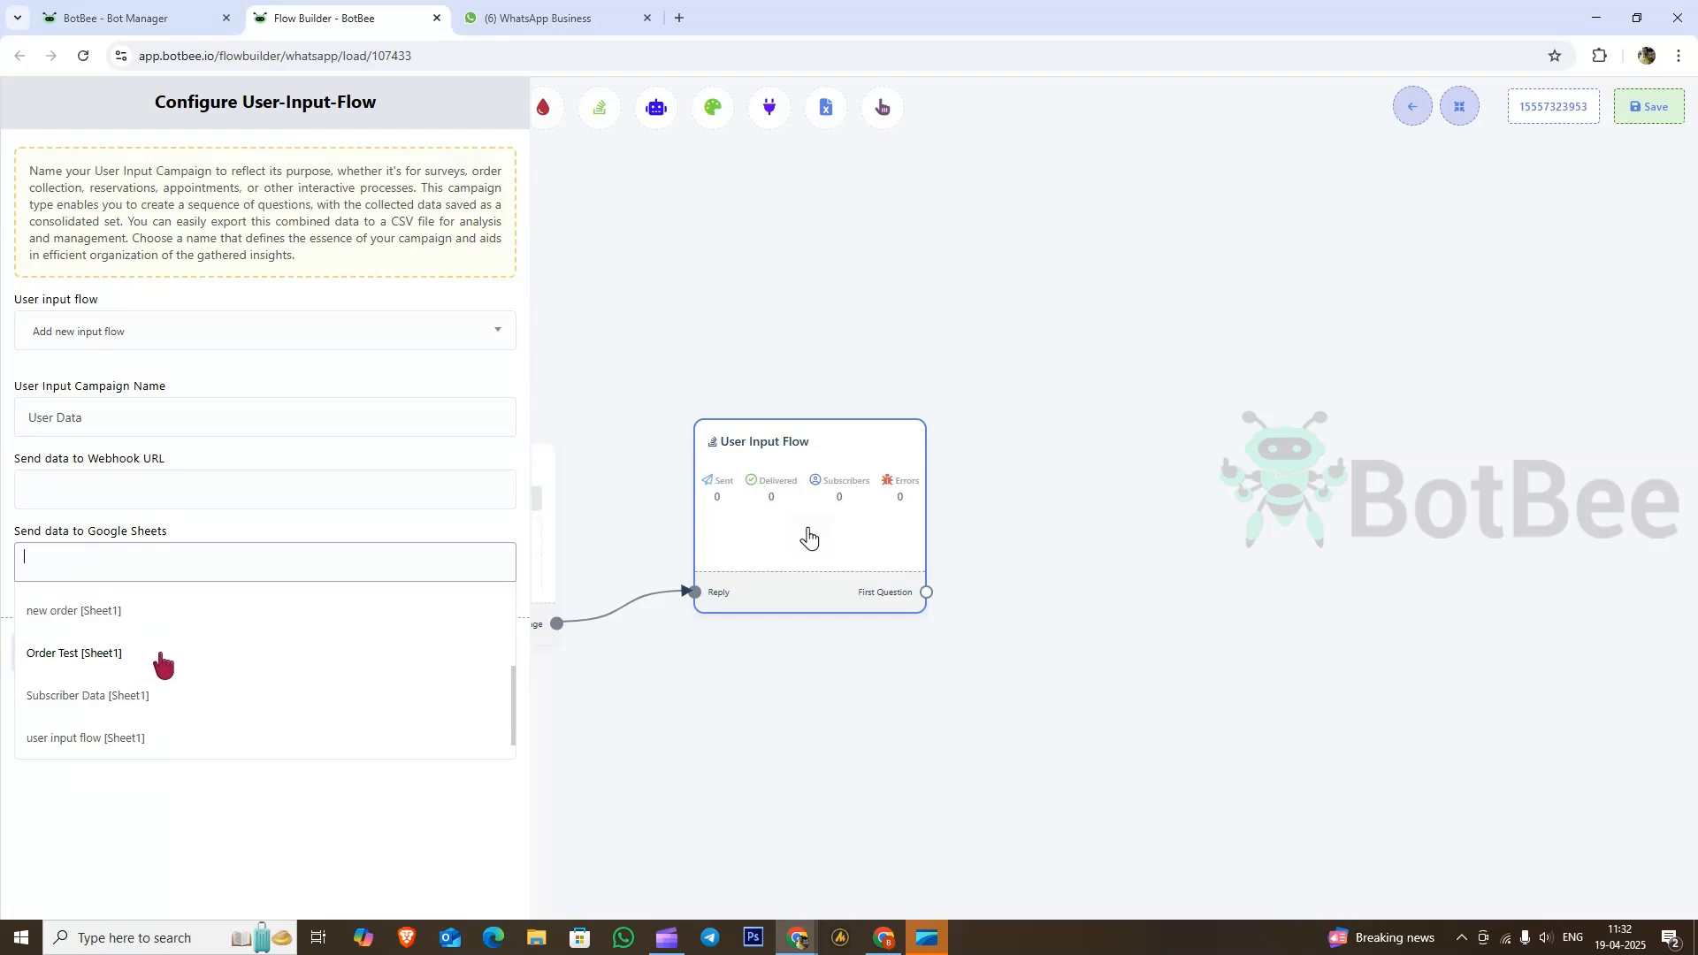
left_click(119, 740)
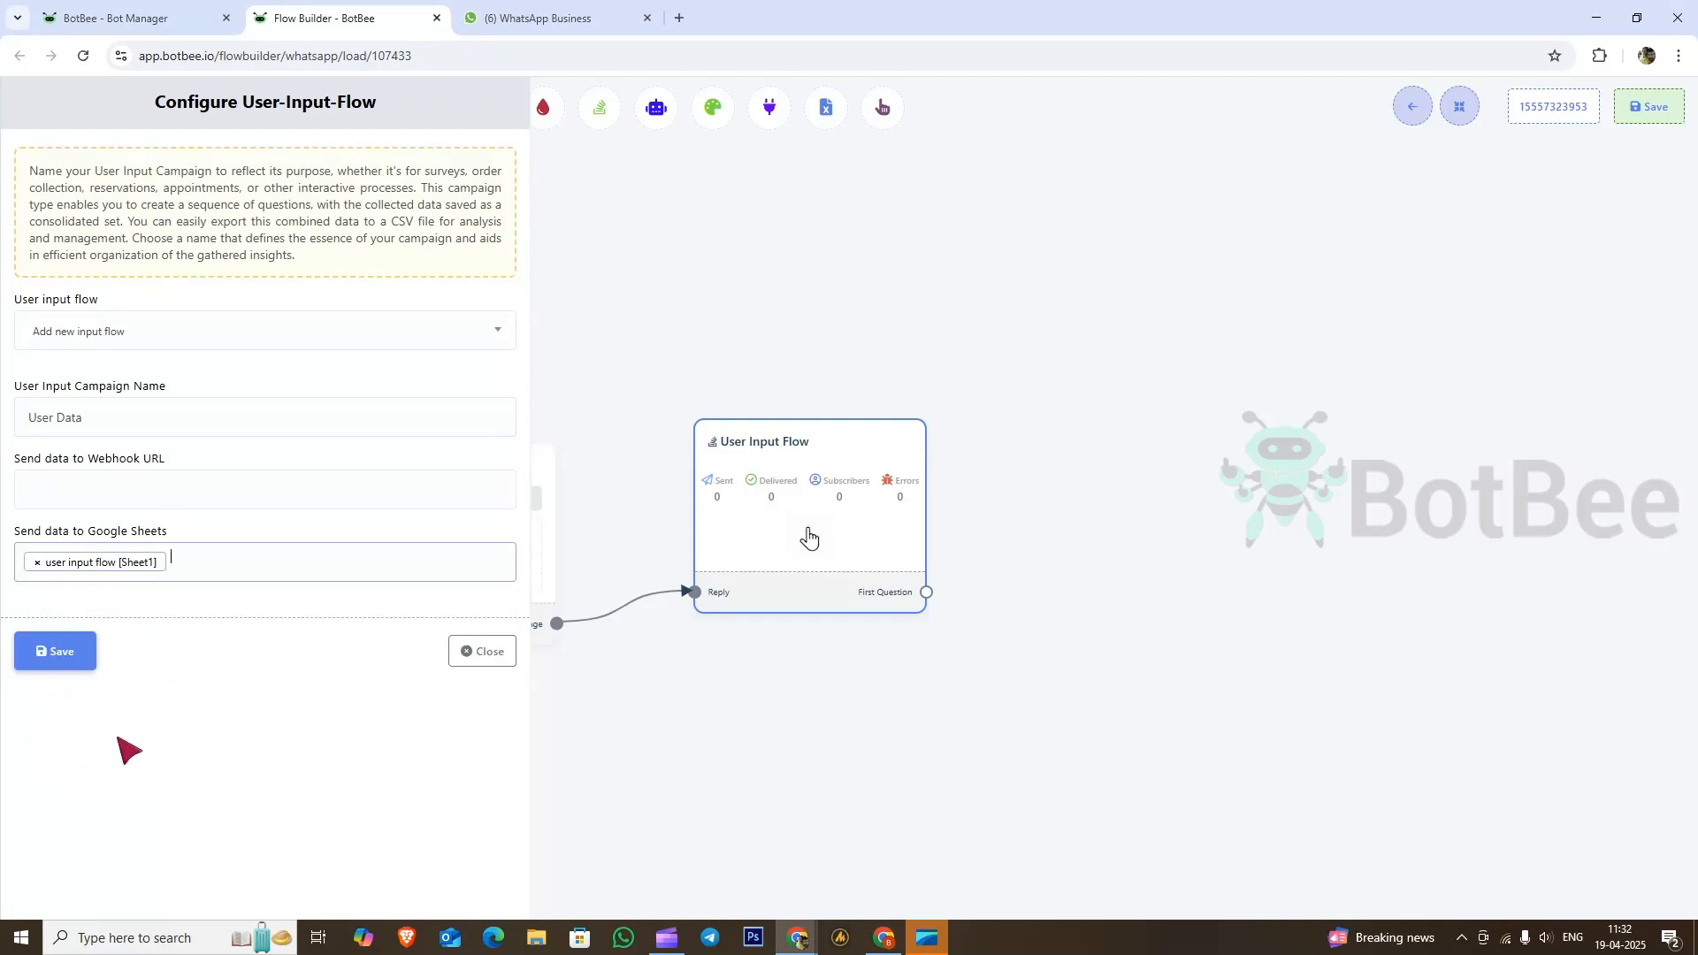
left_click(55, 660)
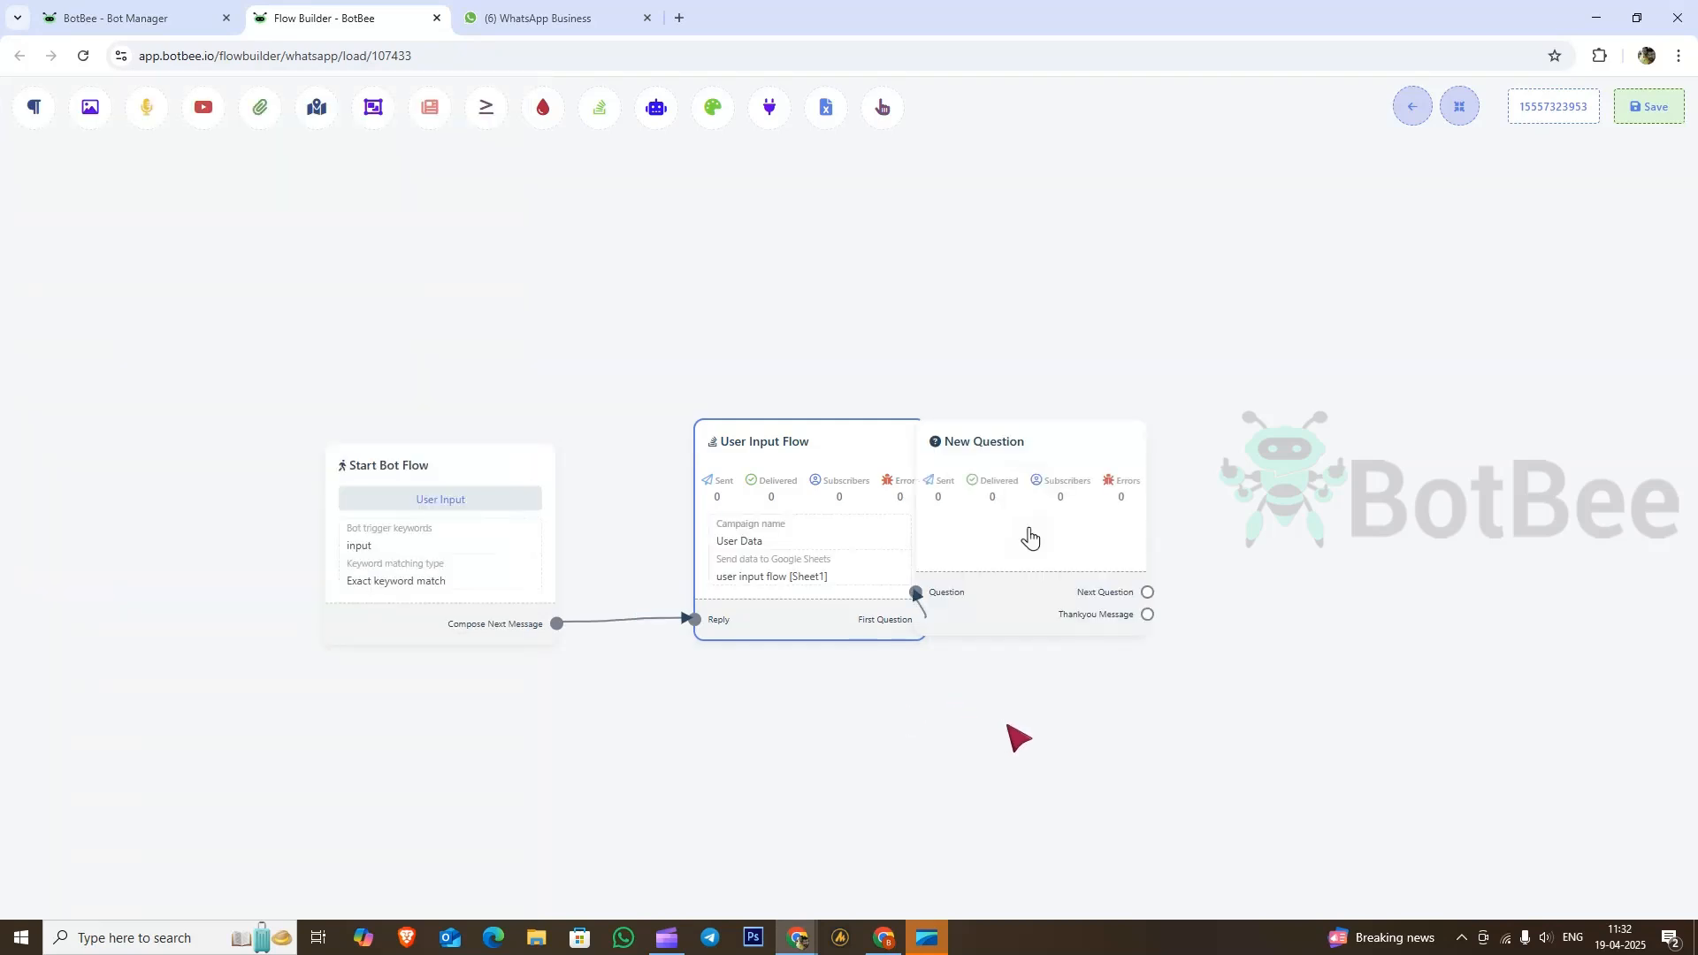
Step: Make the New Question a free keyboard input asking 'Name', saved to the Name custom field
left_click_drag(1007, 725, 700, 680)
left_click_drag(702, 504, 828, 499)
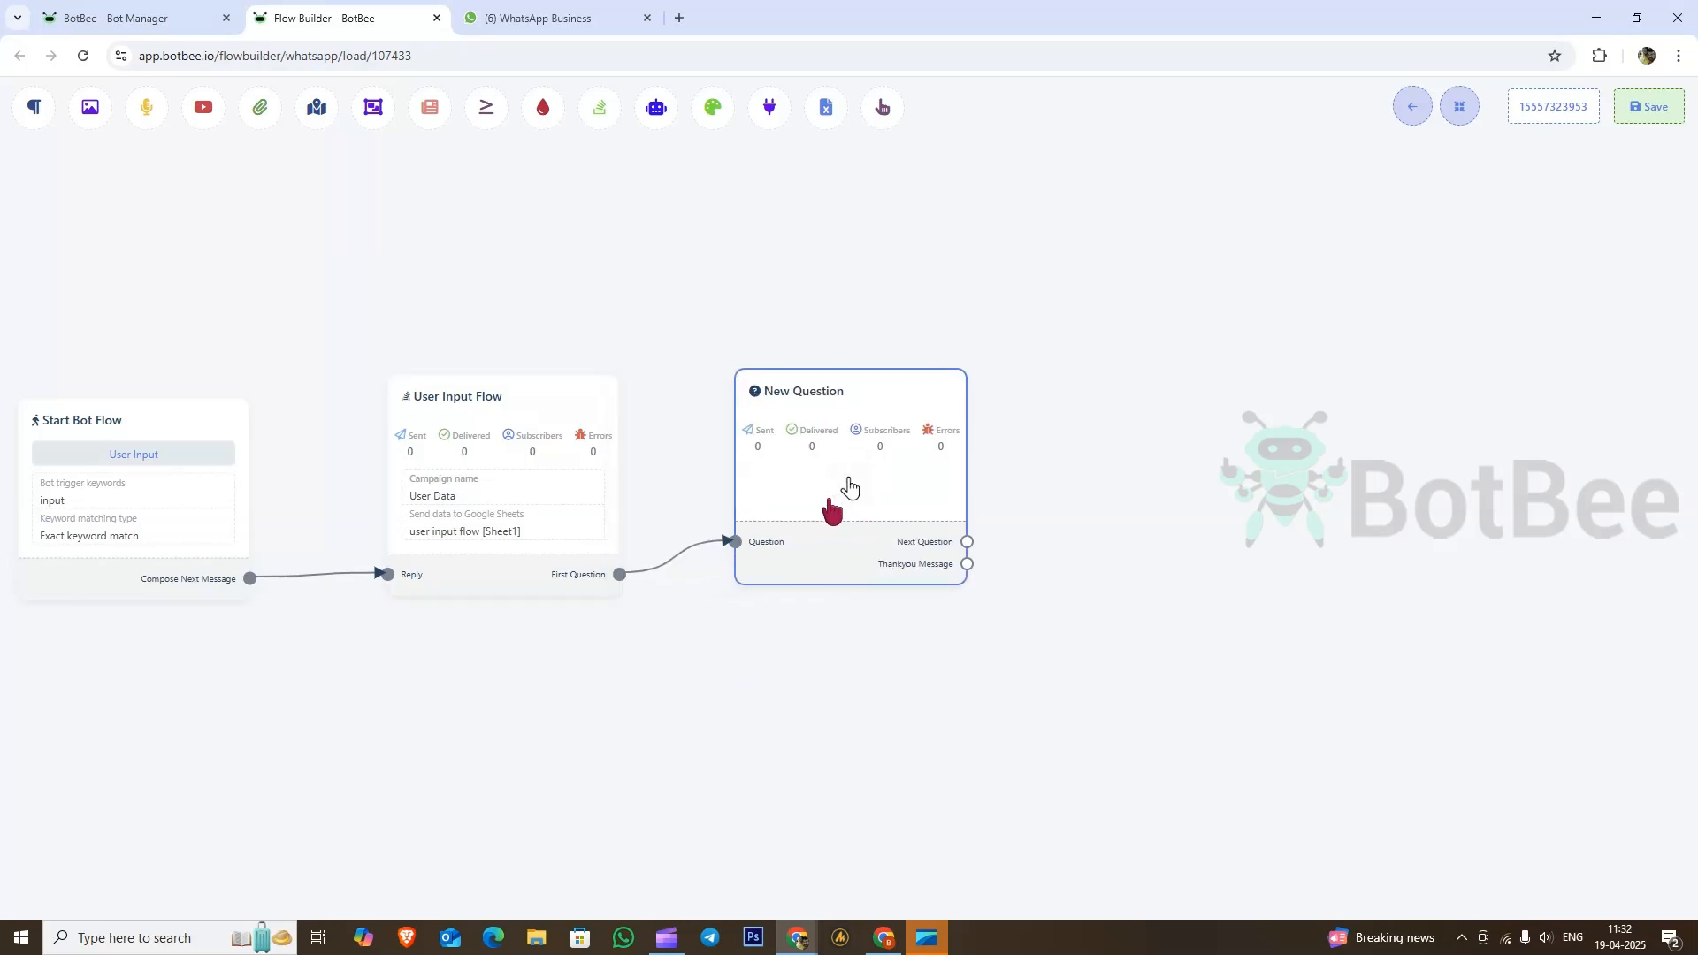
left_click(849, 484)
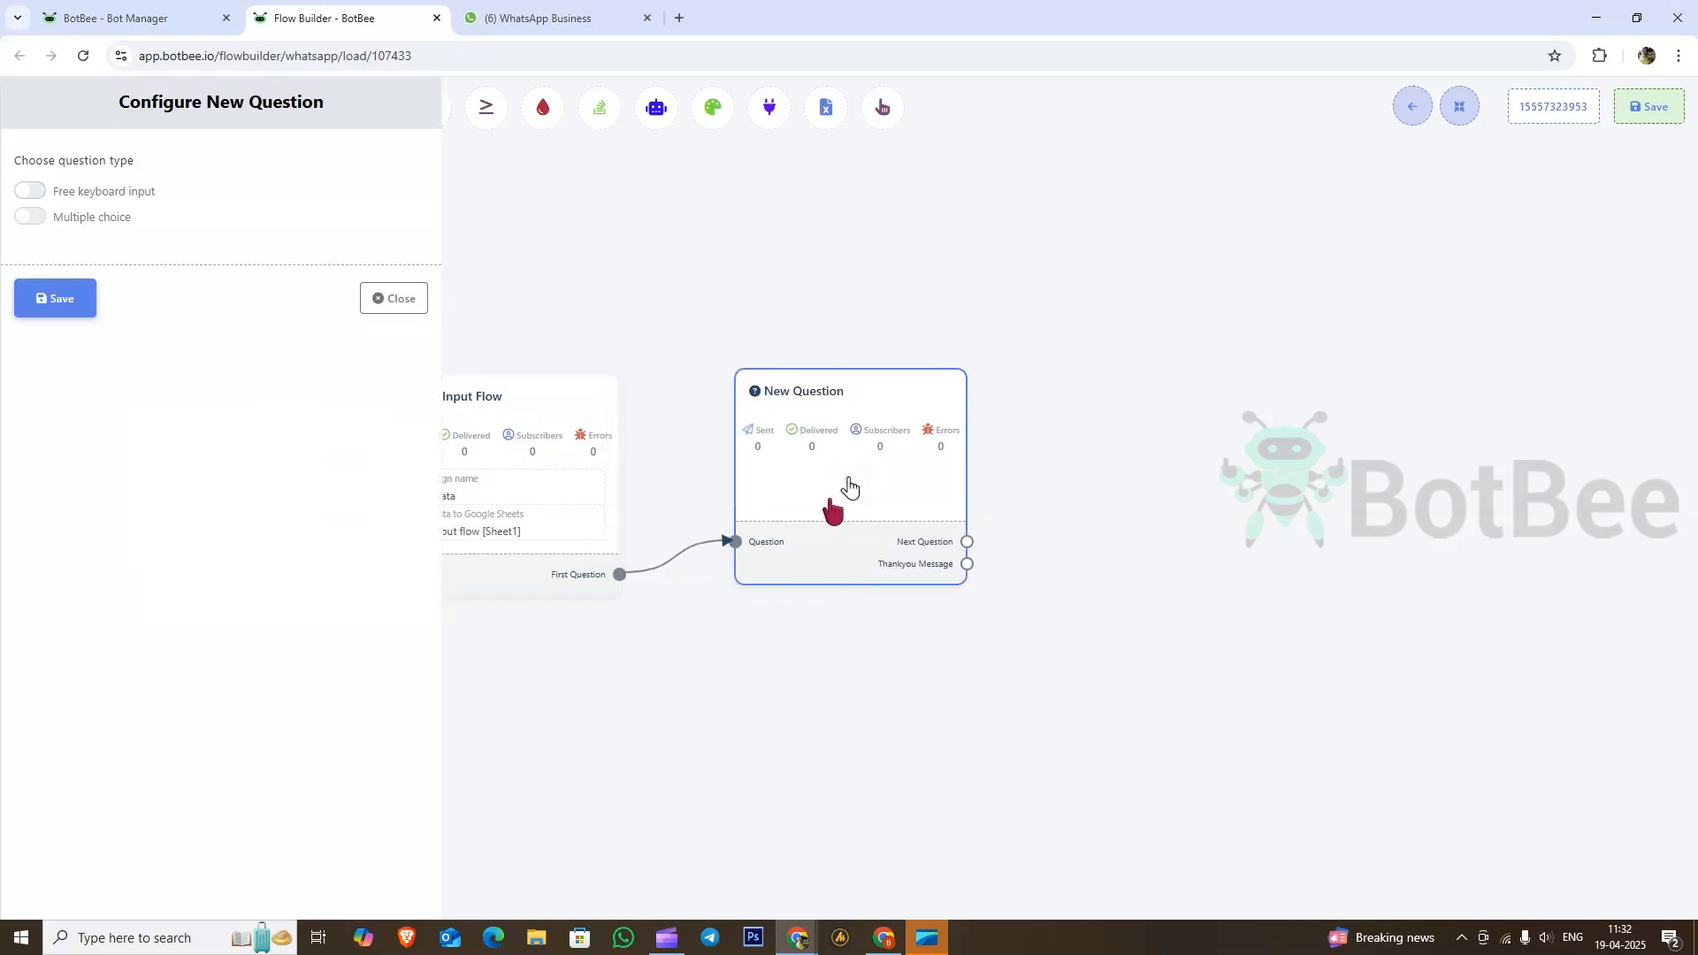
left_click(31, 191)
left_click(116, 315)
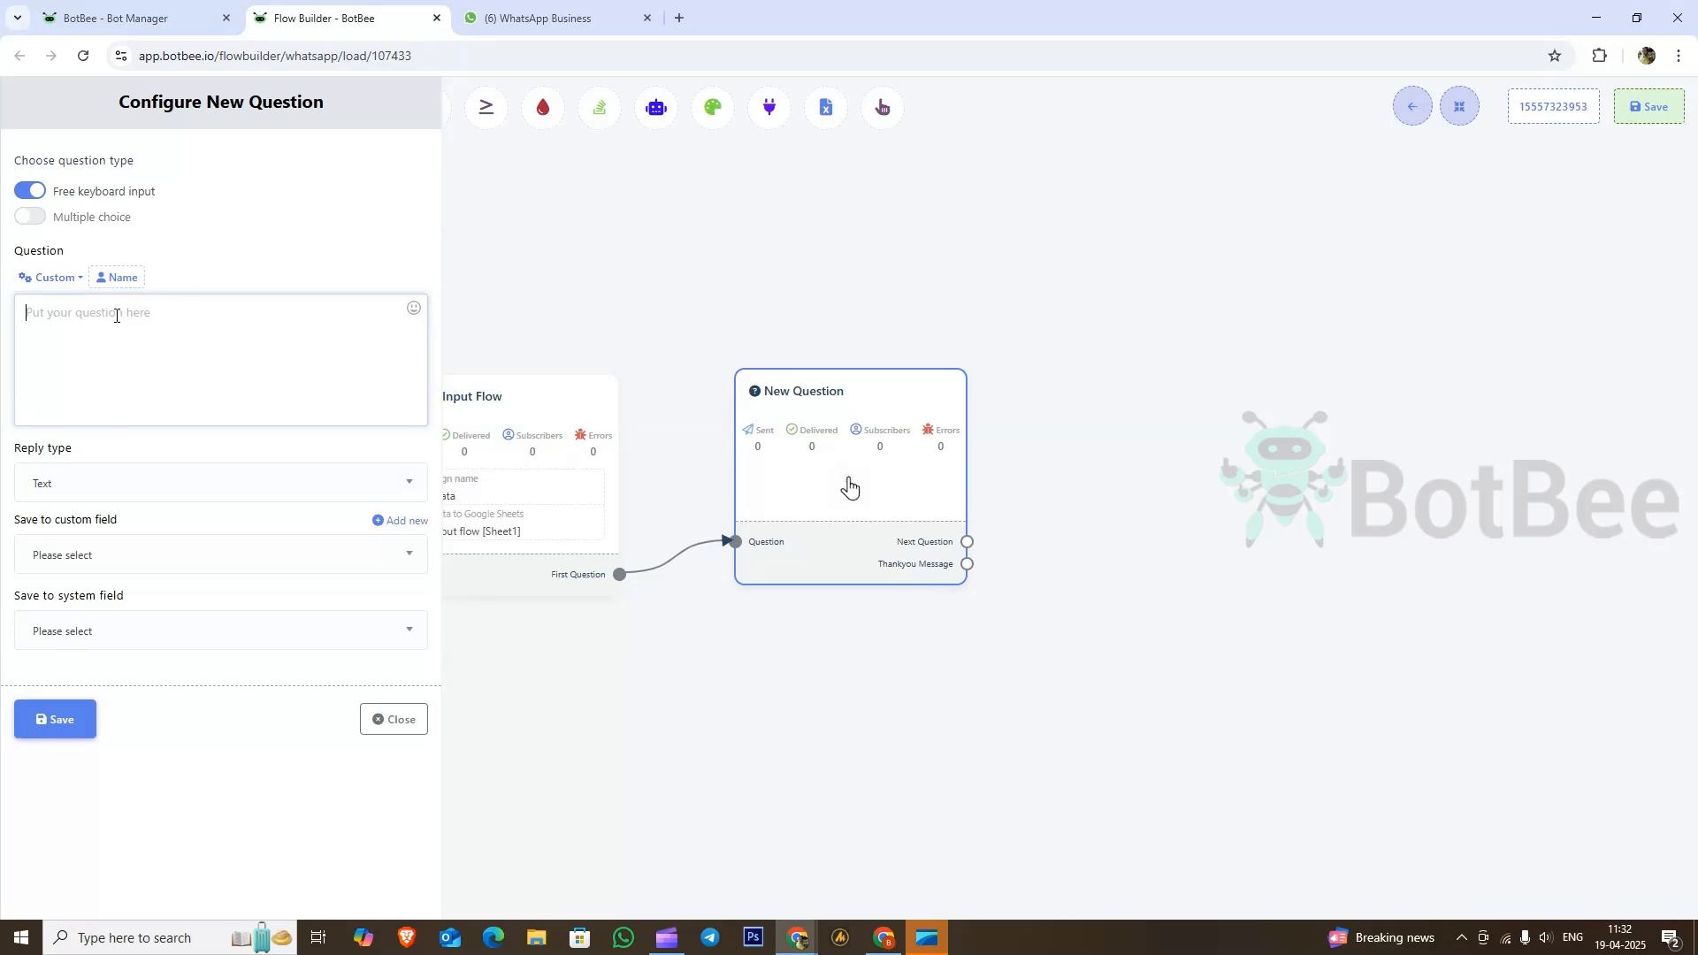
type("Name")
left_click(235, 566)
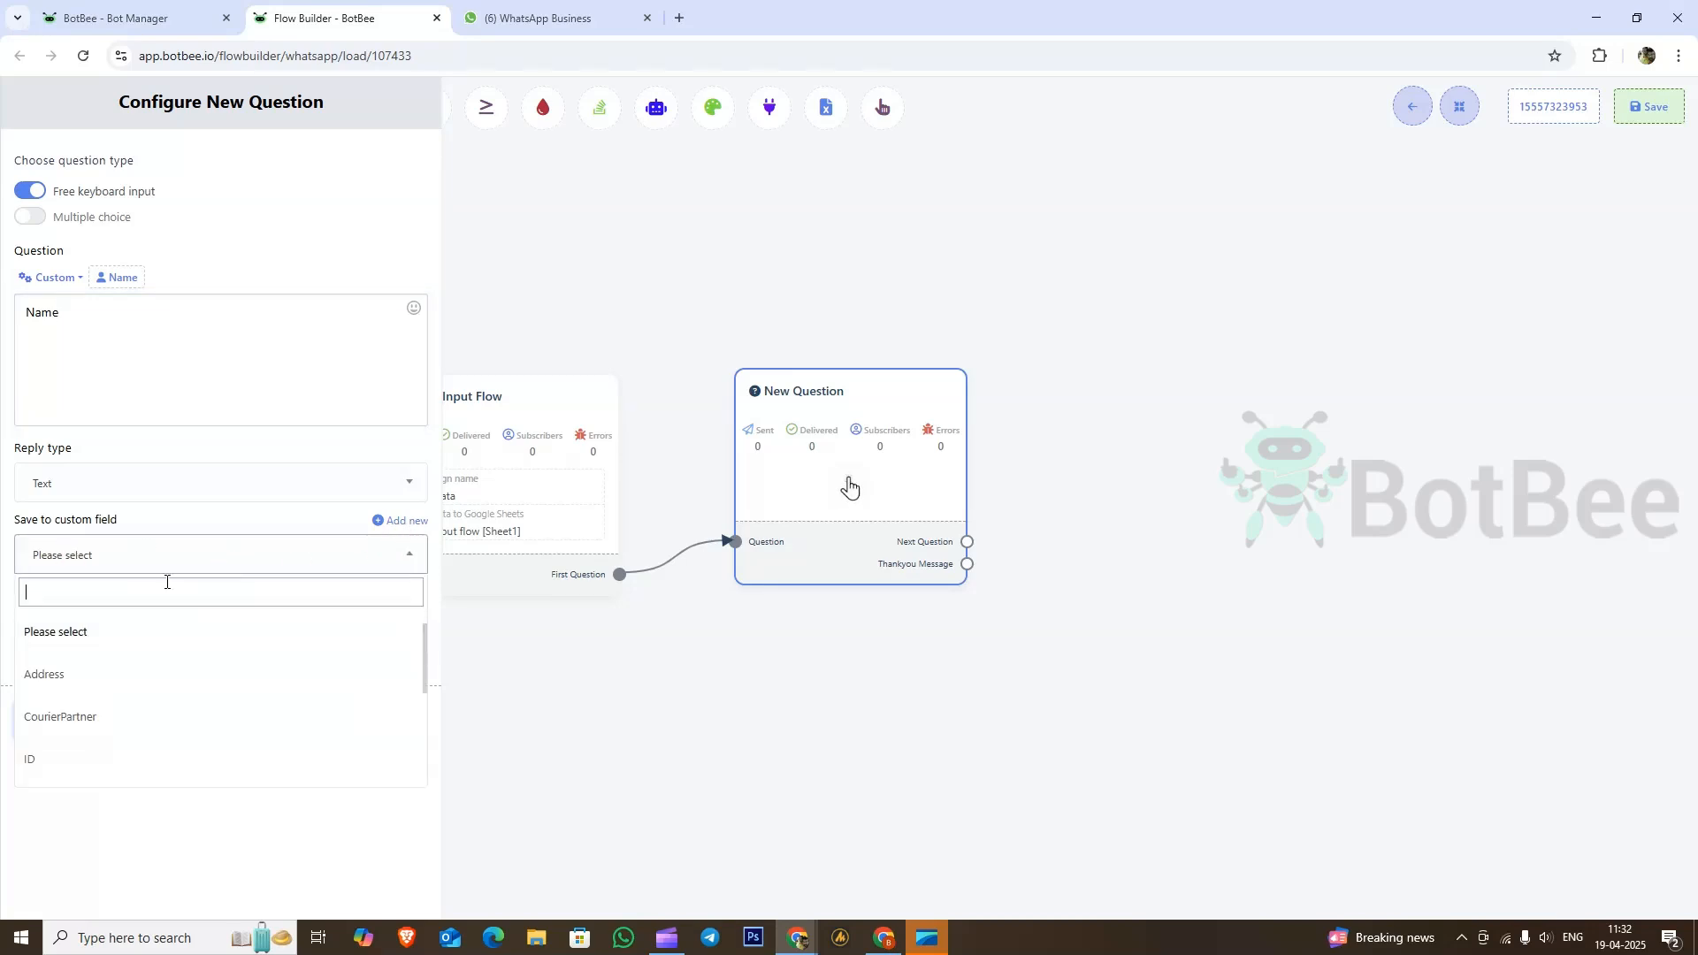
type("name")
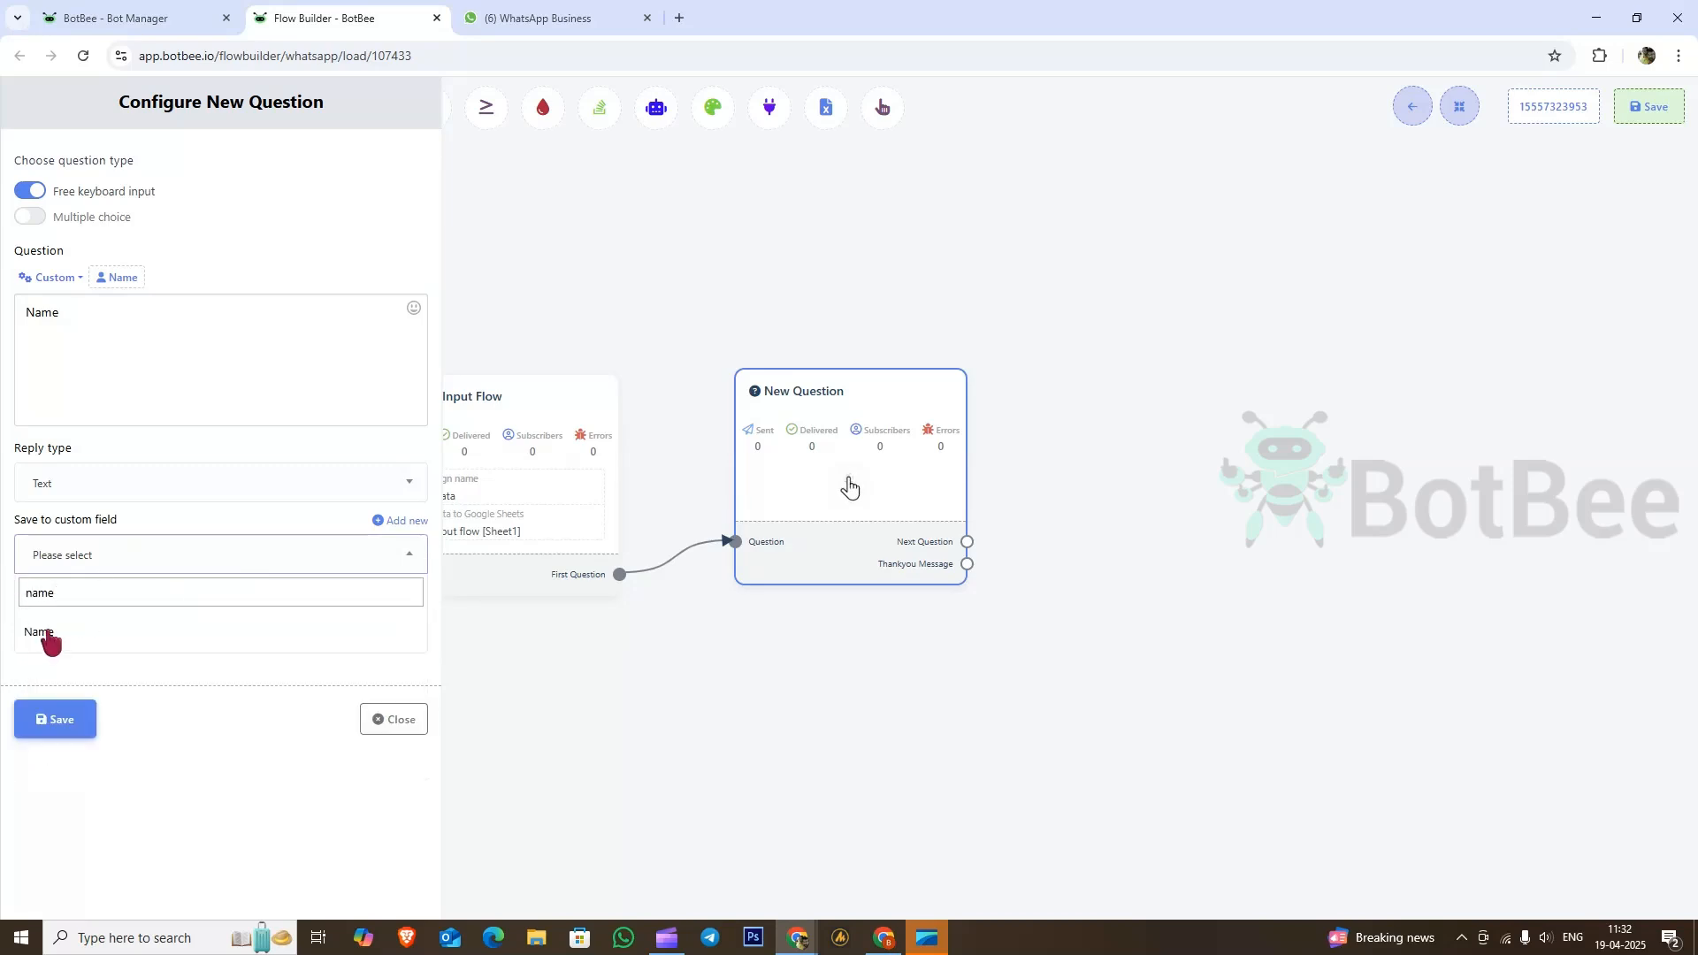
left_click(48, 633)
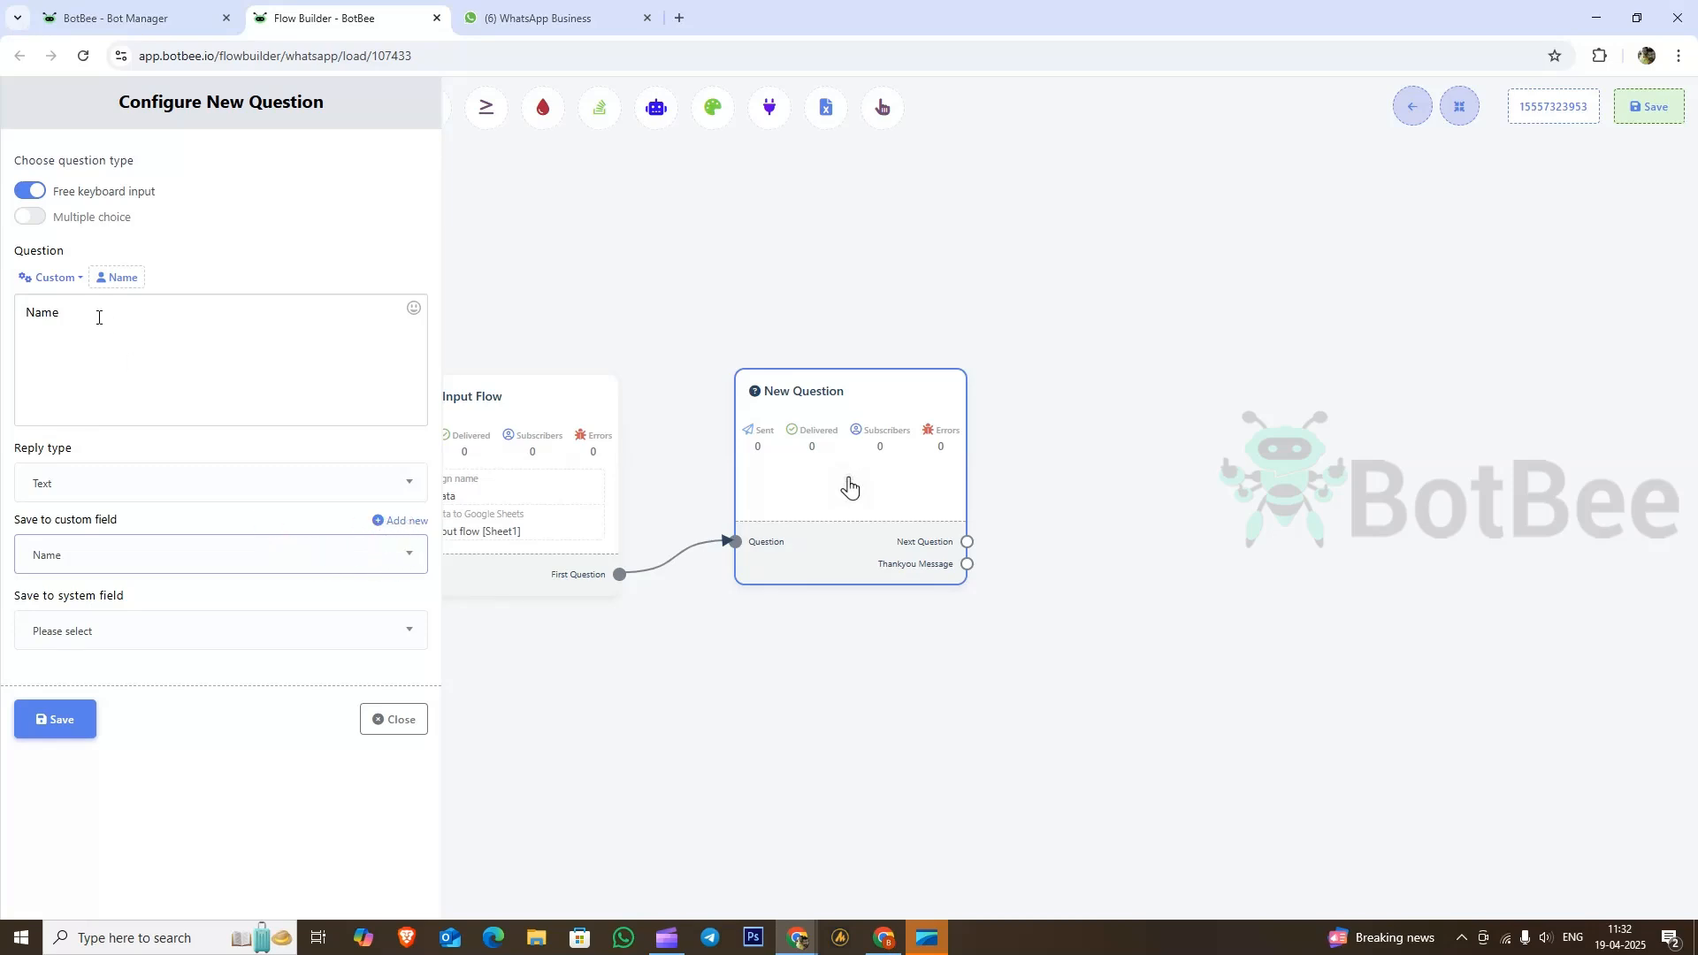
left_click(98, 318)
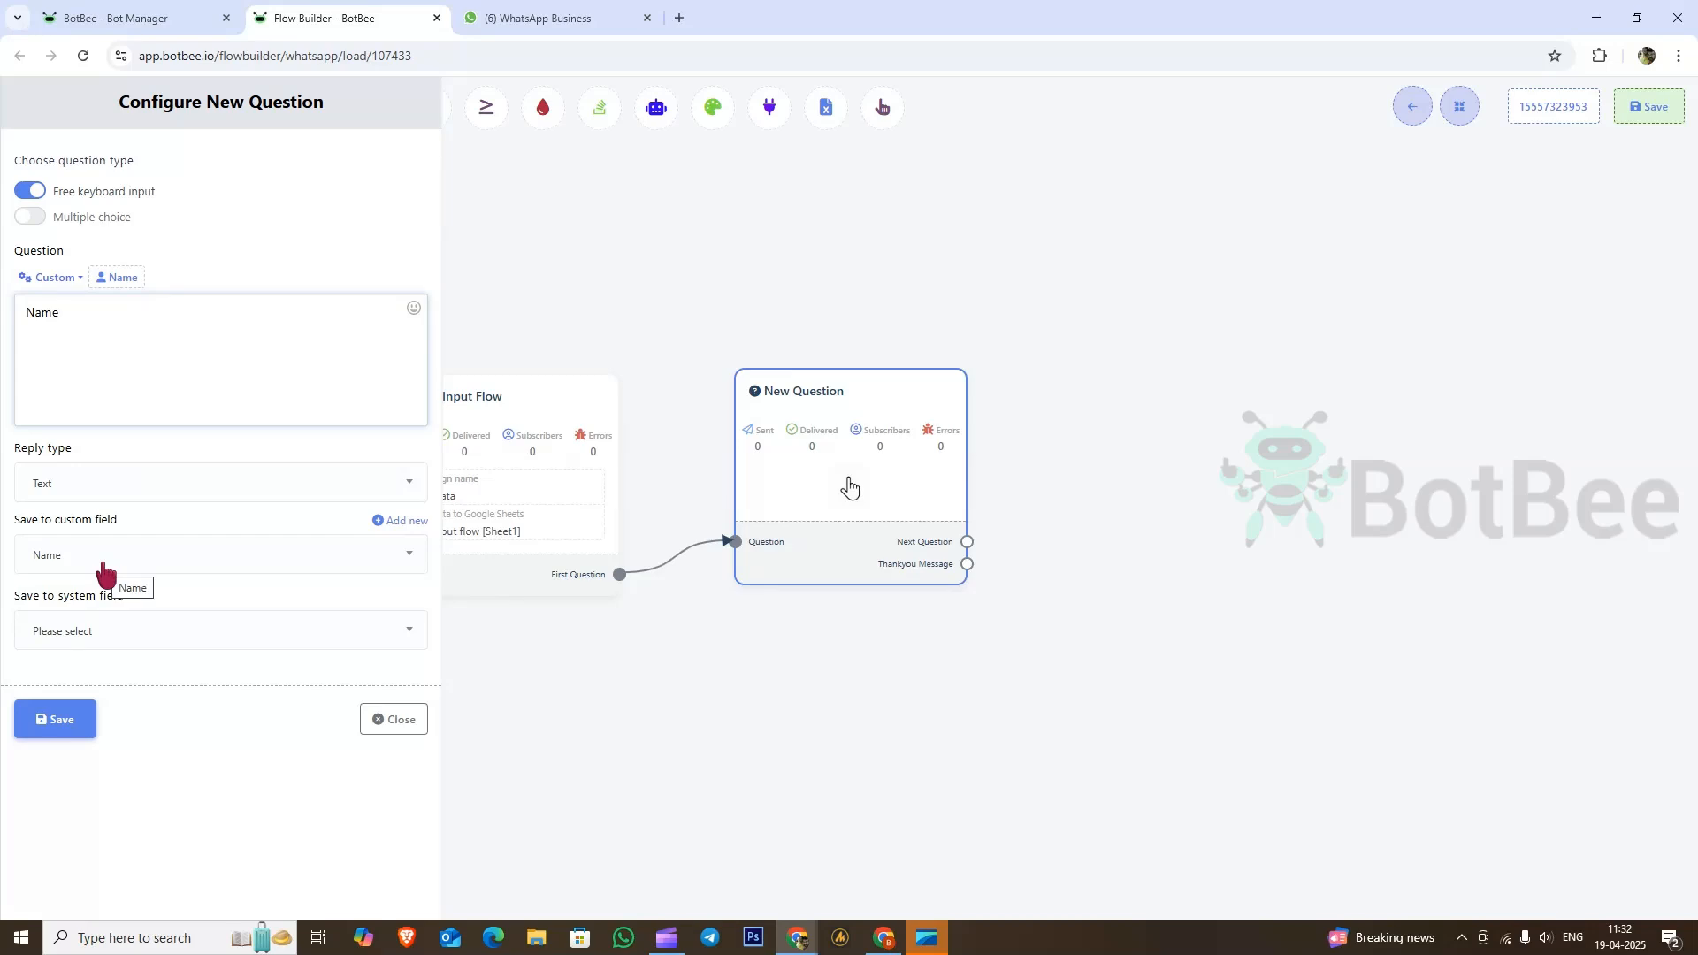
left_click(61, 731)
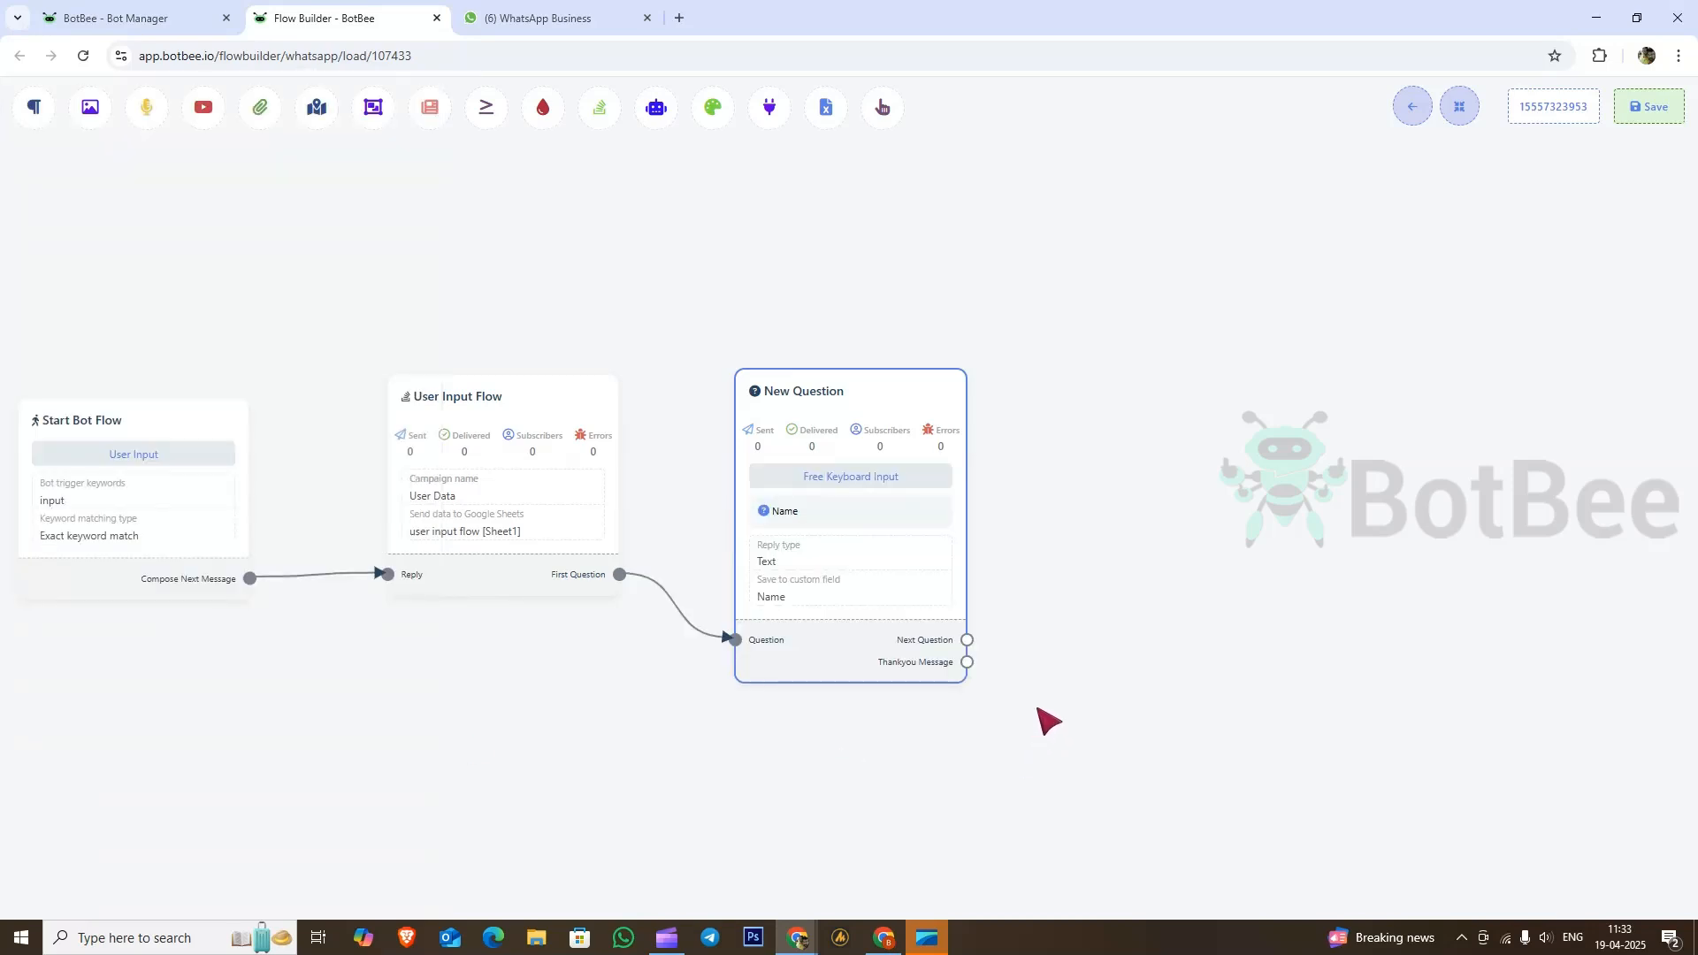
Step: Add a free-input 'Phone Number' question with Phone replies saved to Phone, then attach another question
left_click_drag(968, 641, 1071, 451)
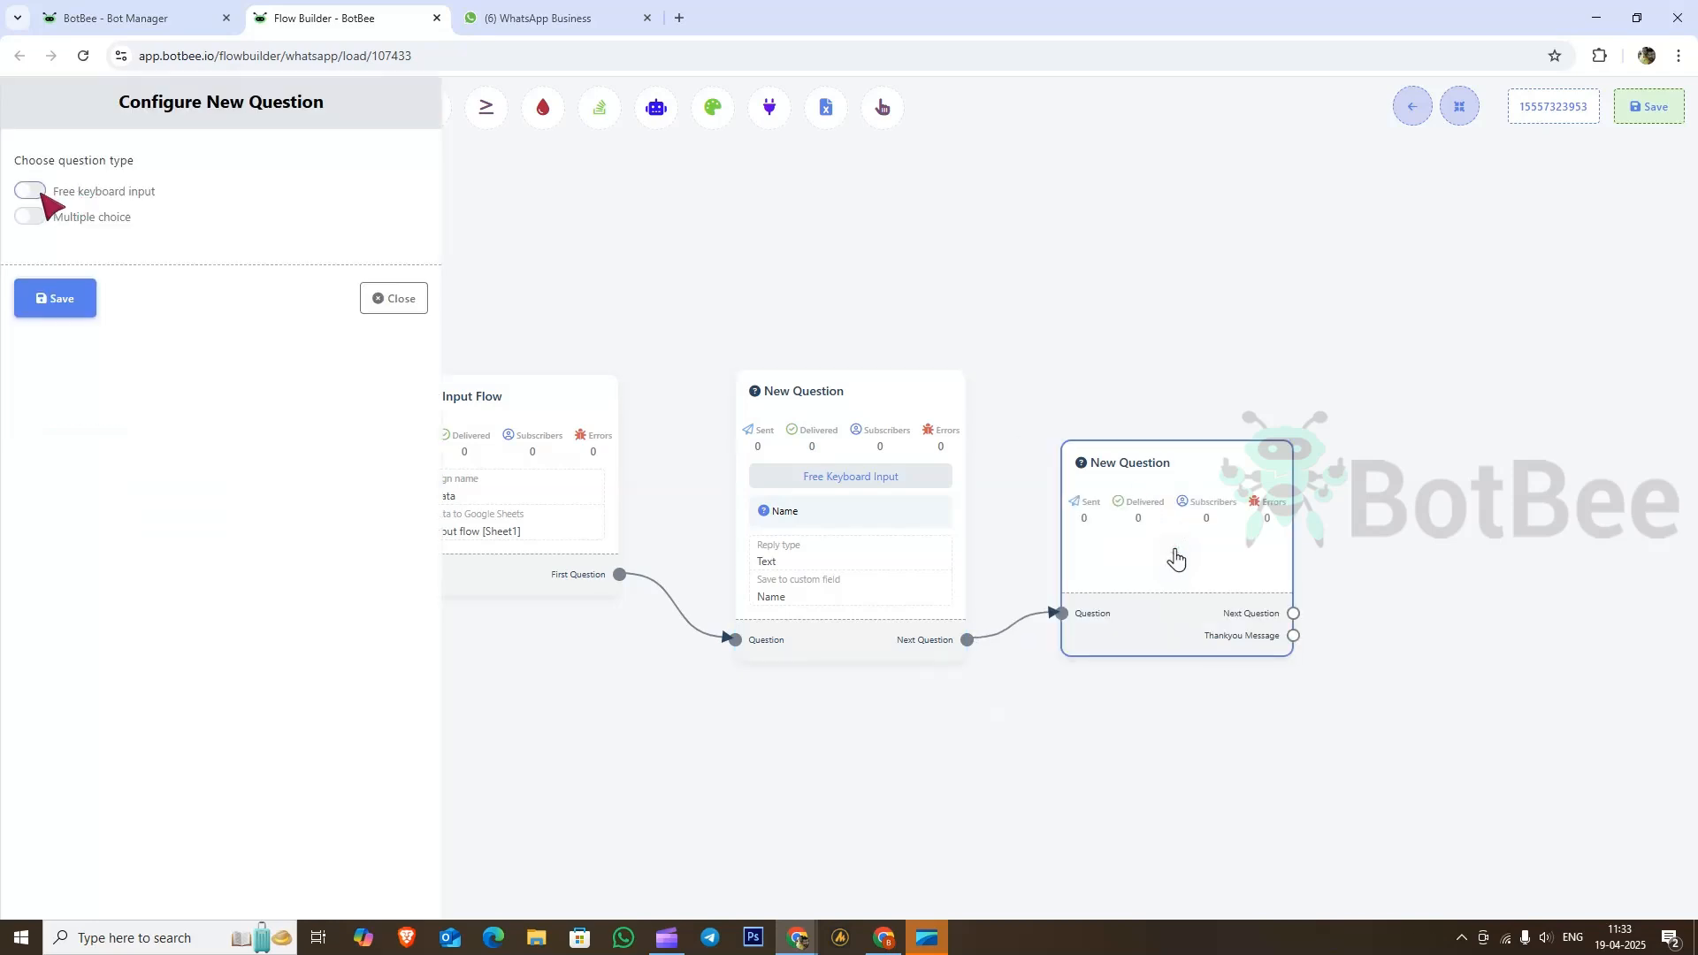
left_click(30, 190)
left_click(151, 360)
type("Phone Number")
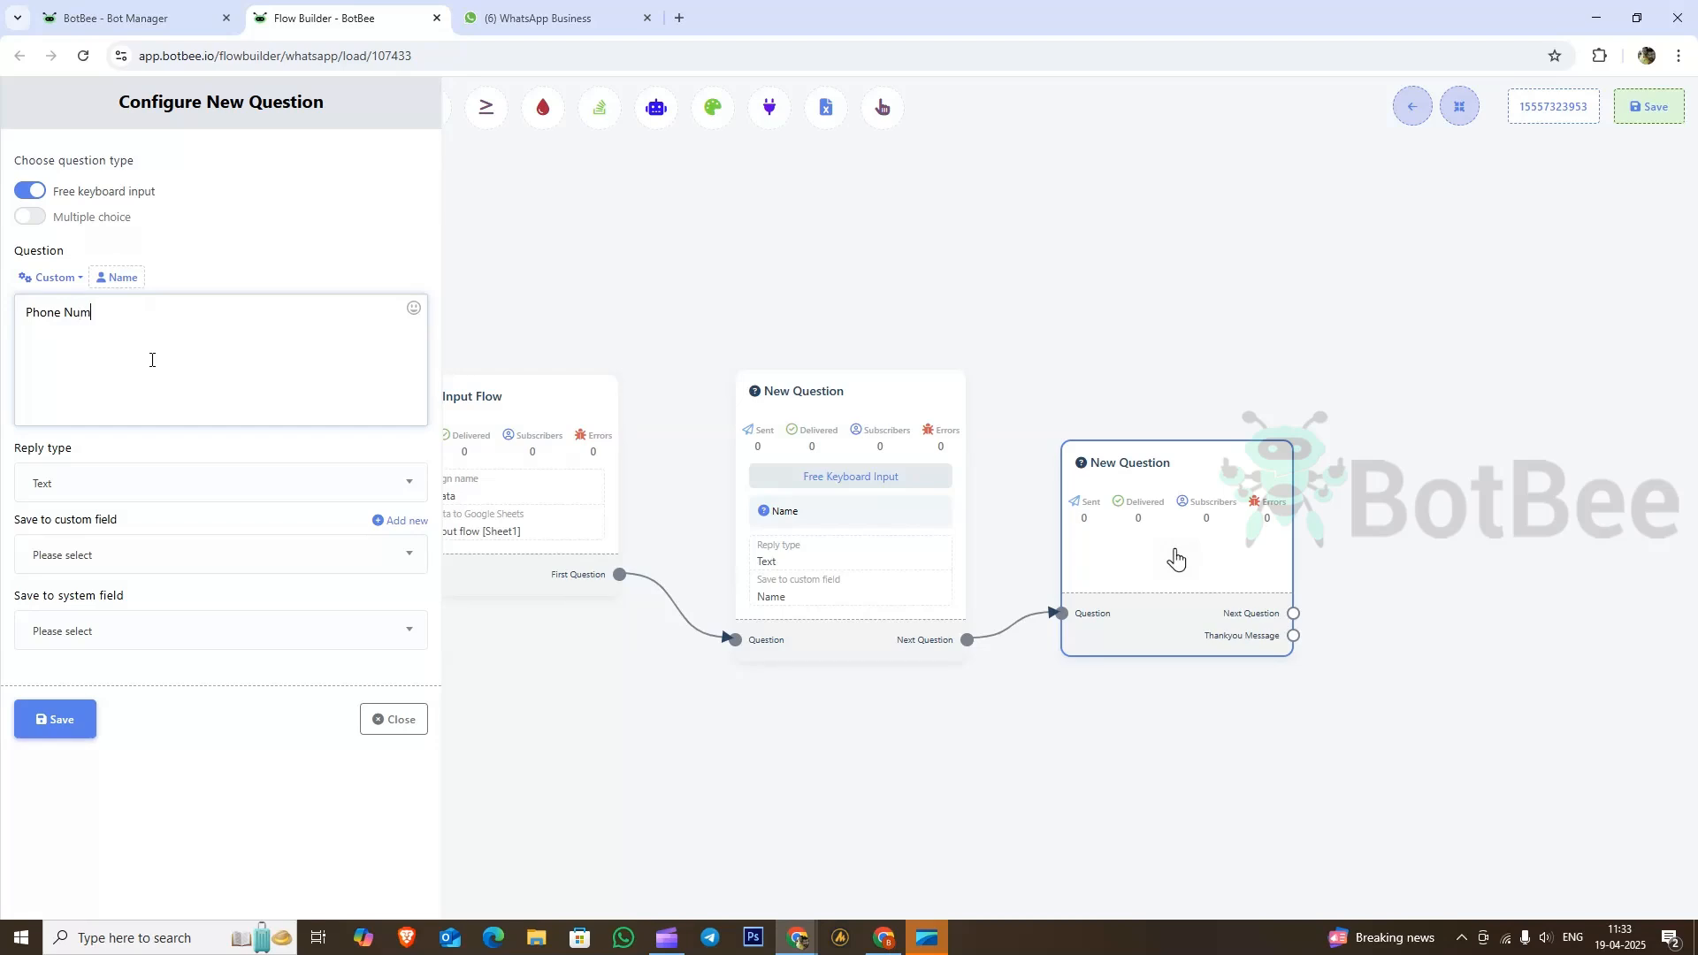
left_click(126, 485)
left_click(42, 647)
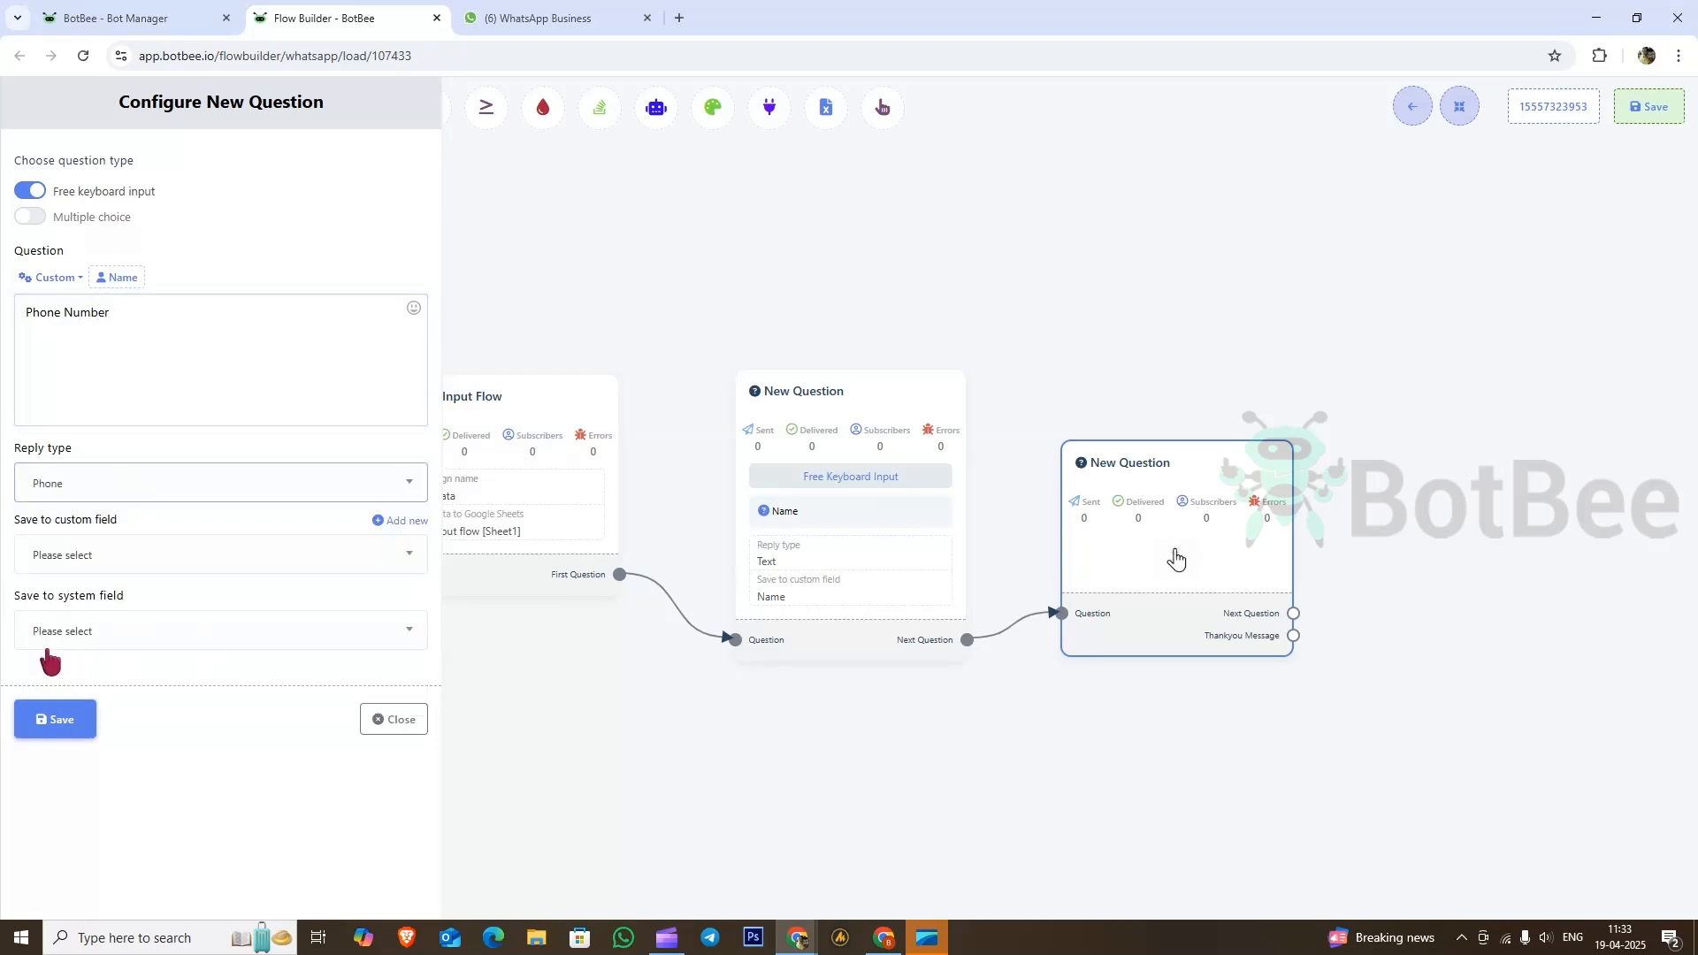
left_click(125, 492)
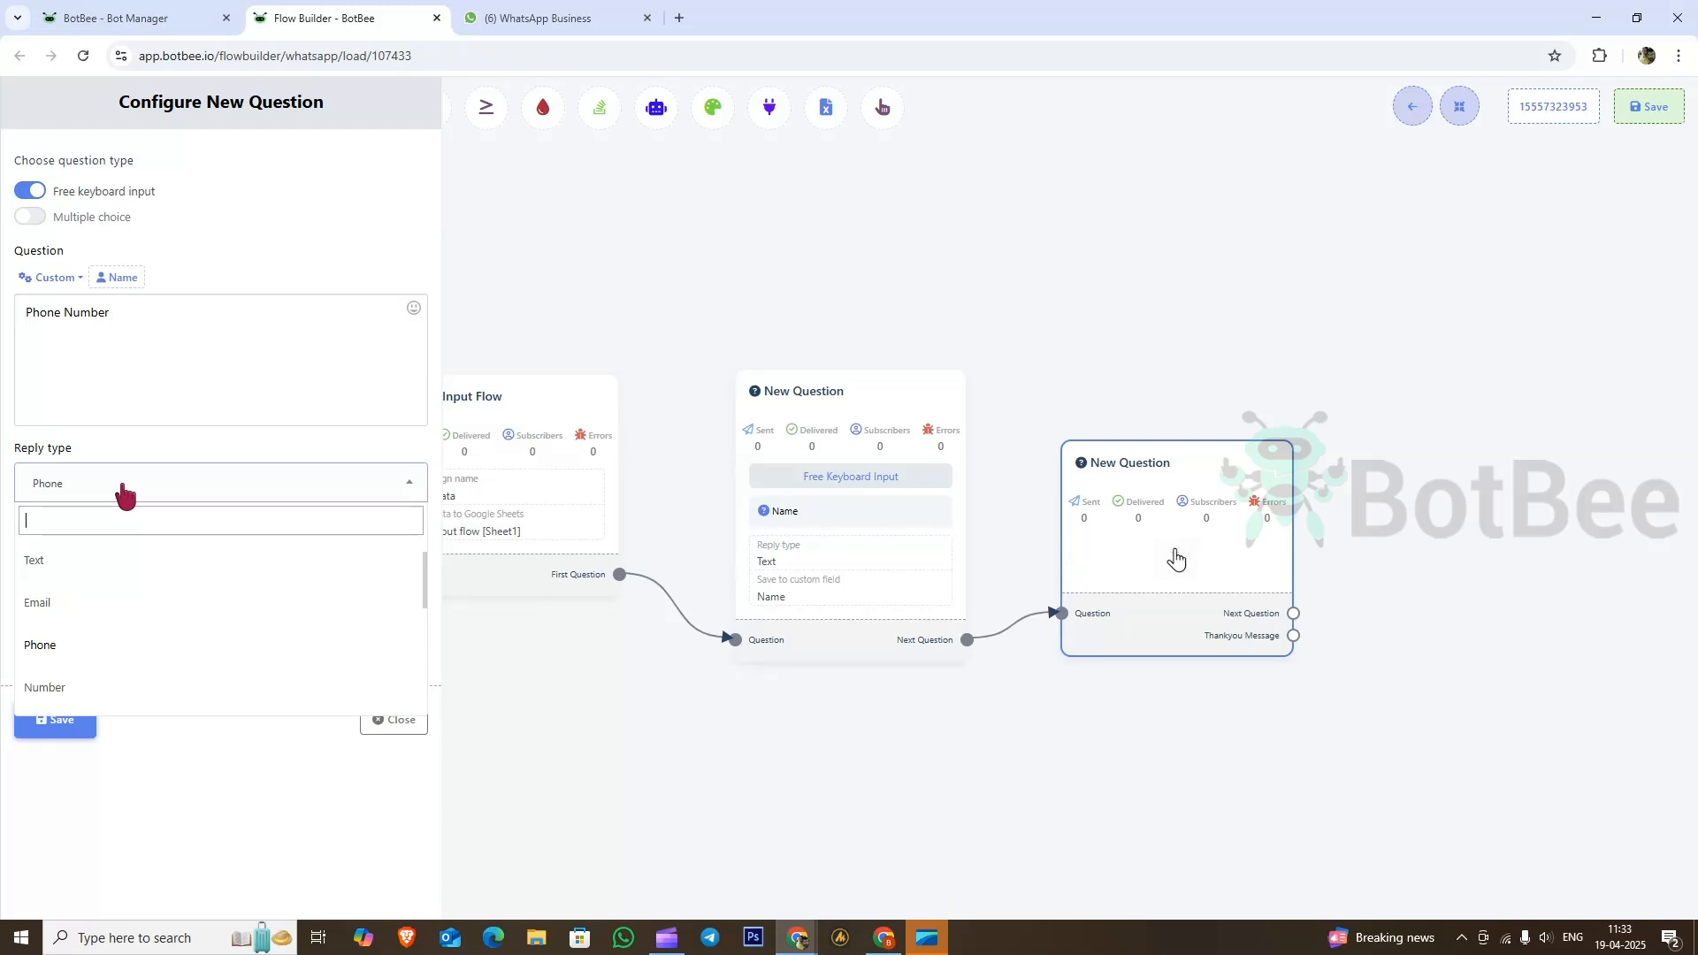
left_click(66, 648)
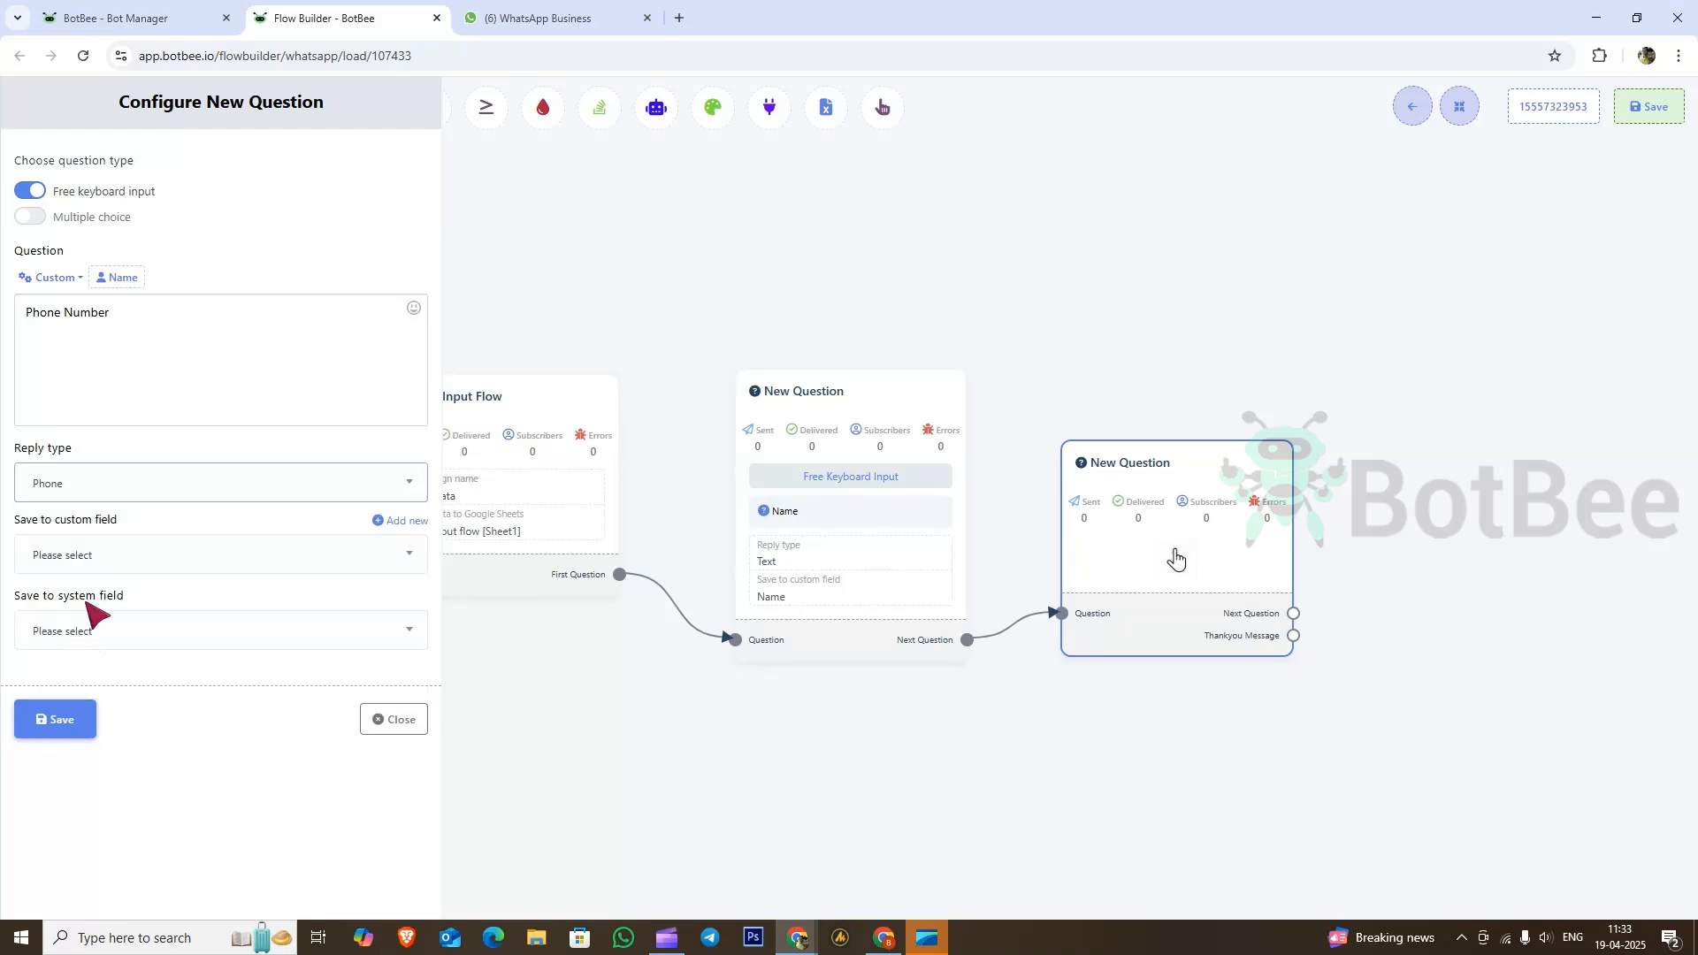
left_click(114, 568)
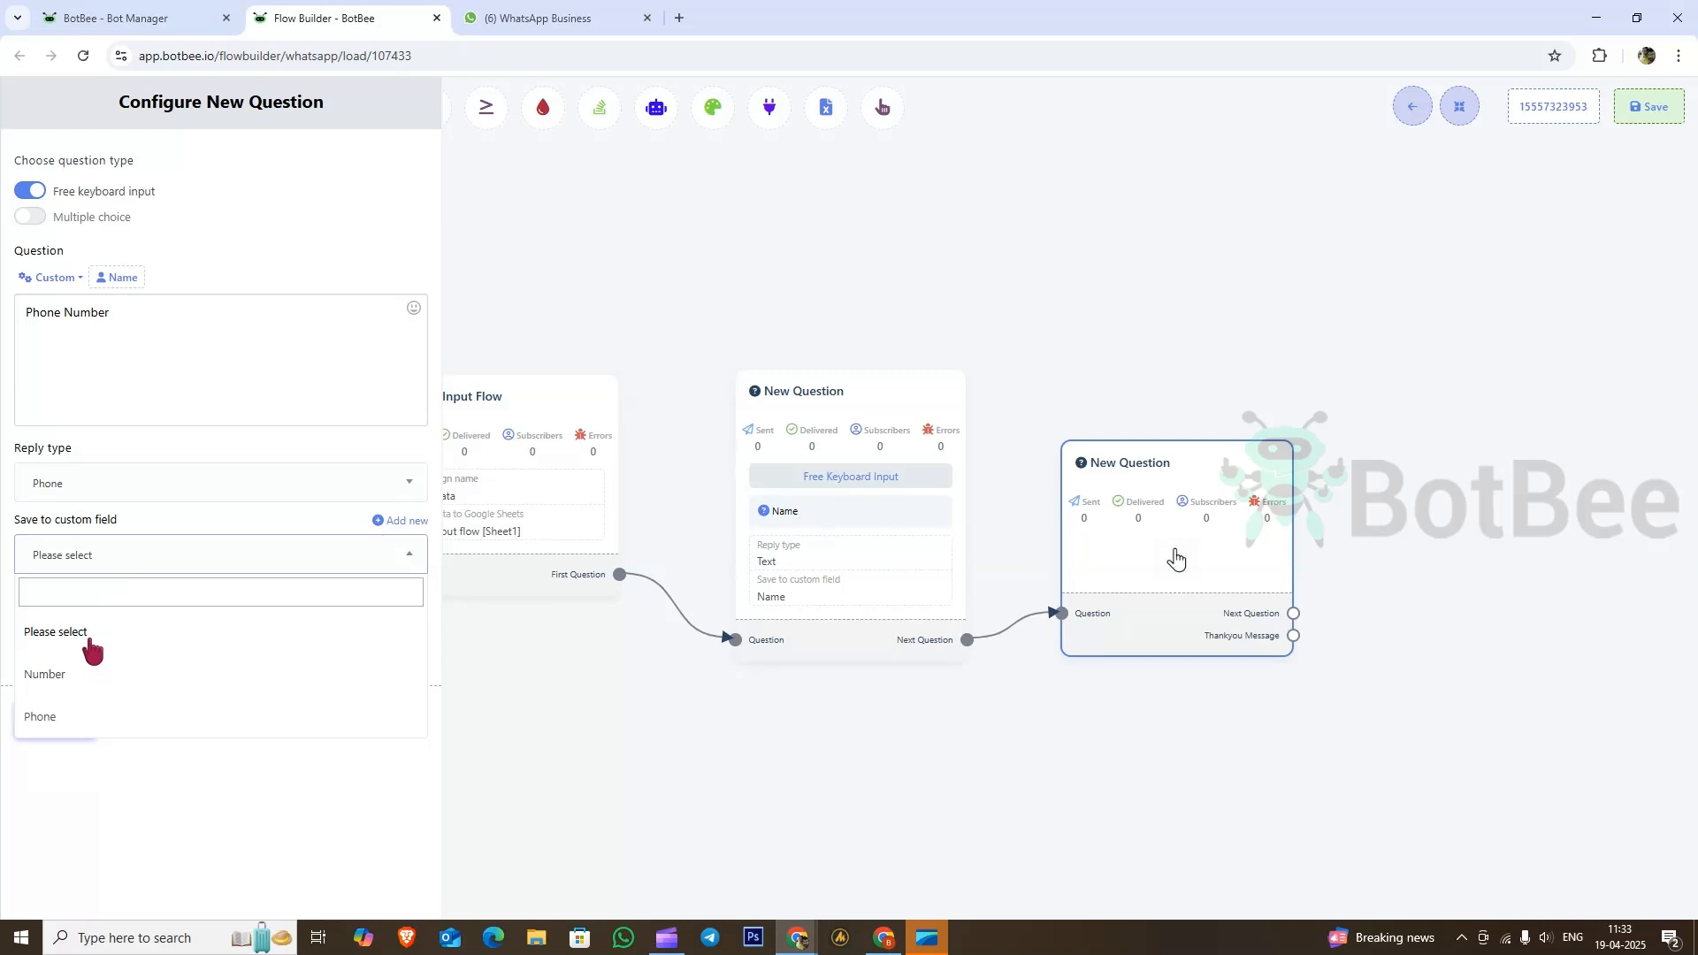
left_click(44, 718)
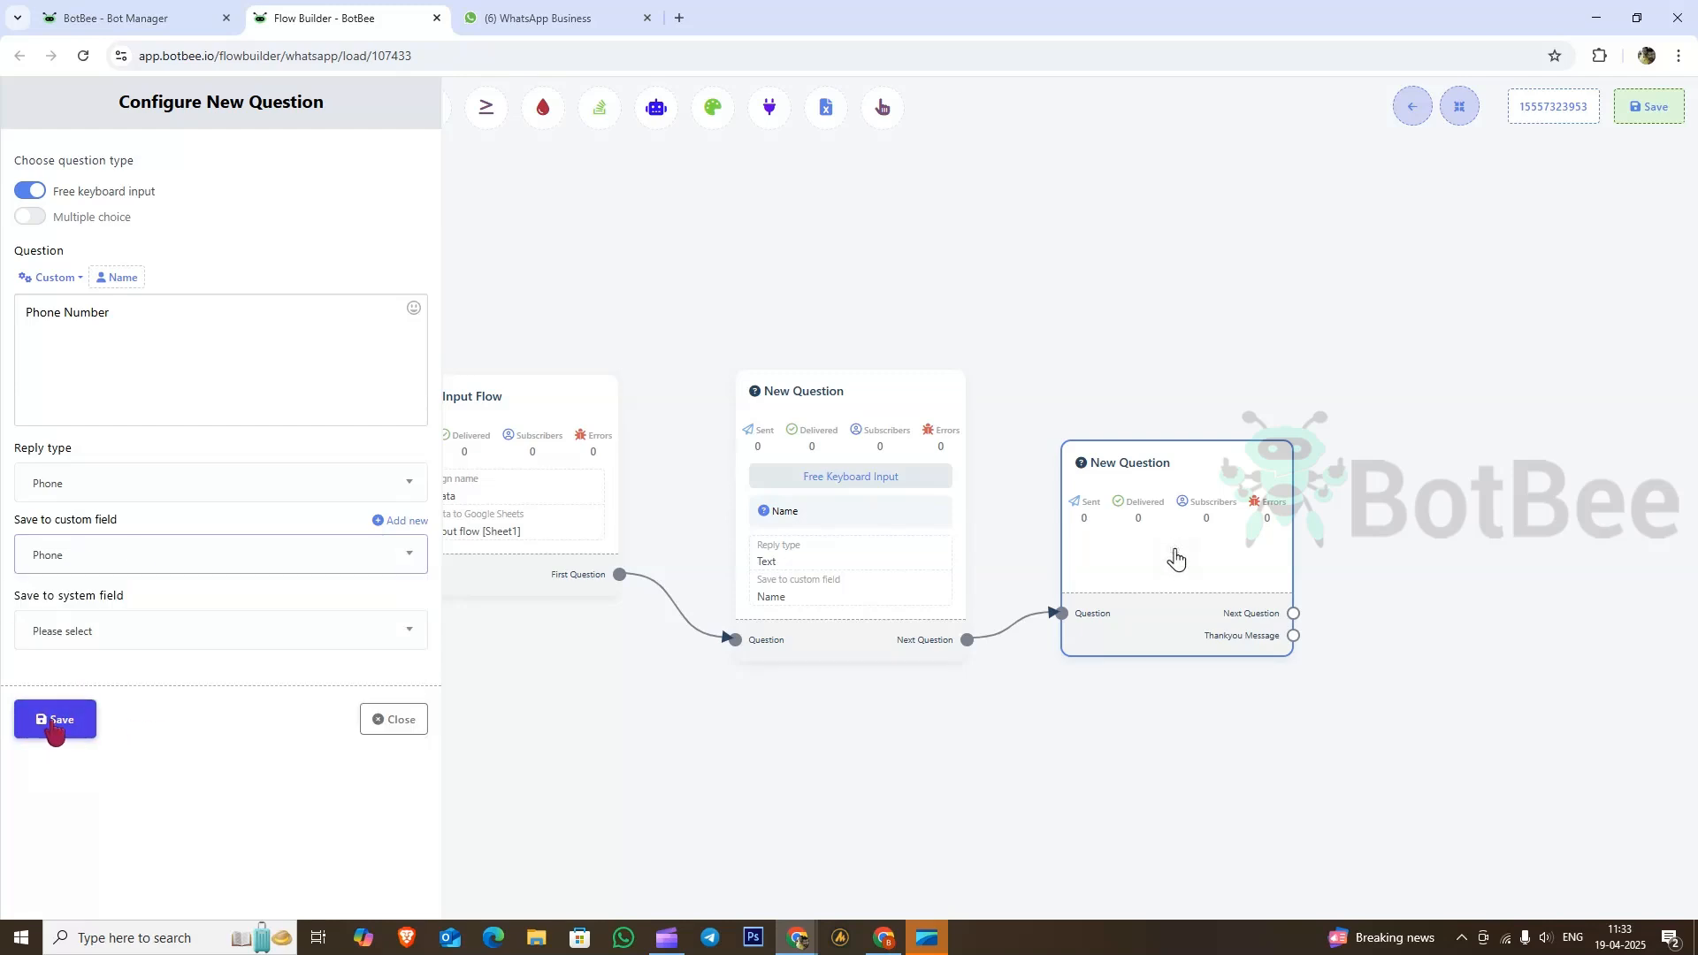
left_click_drag(1351, 518, 921, 491)
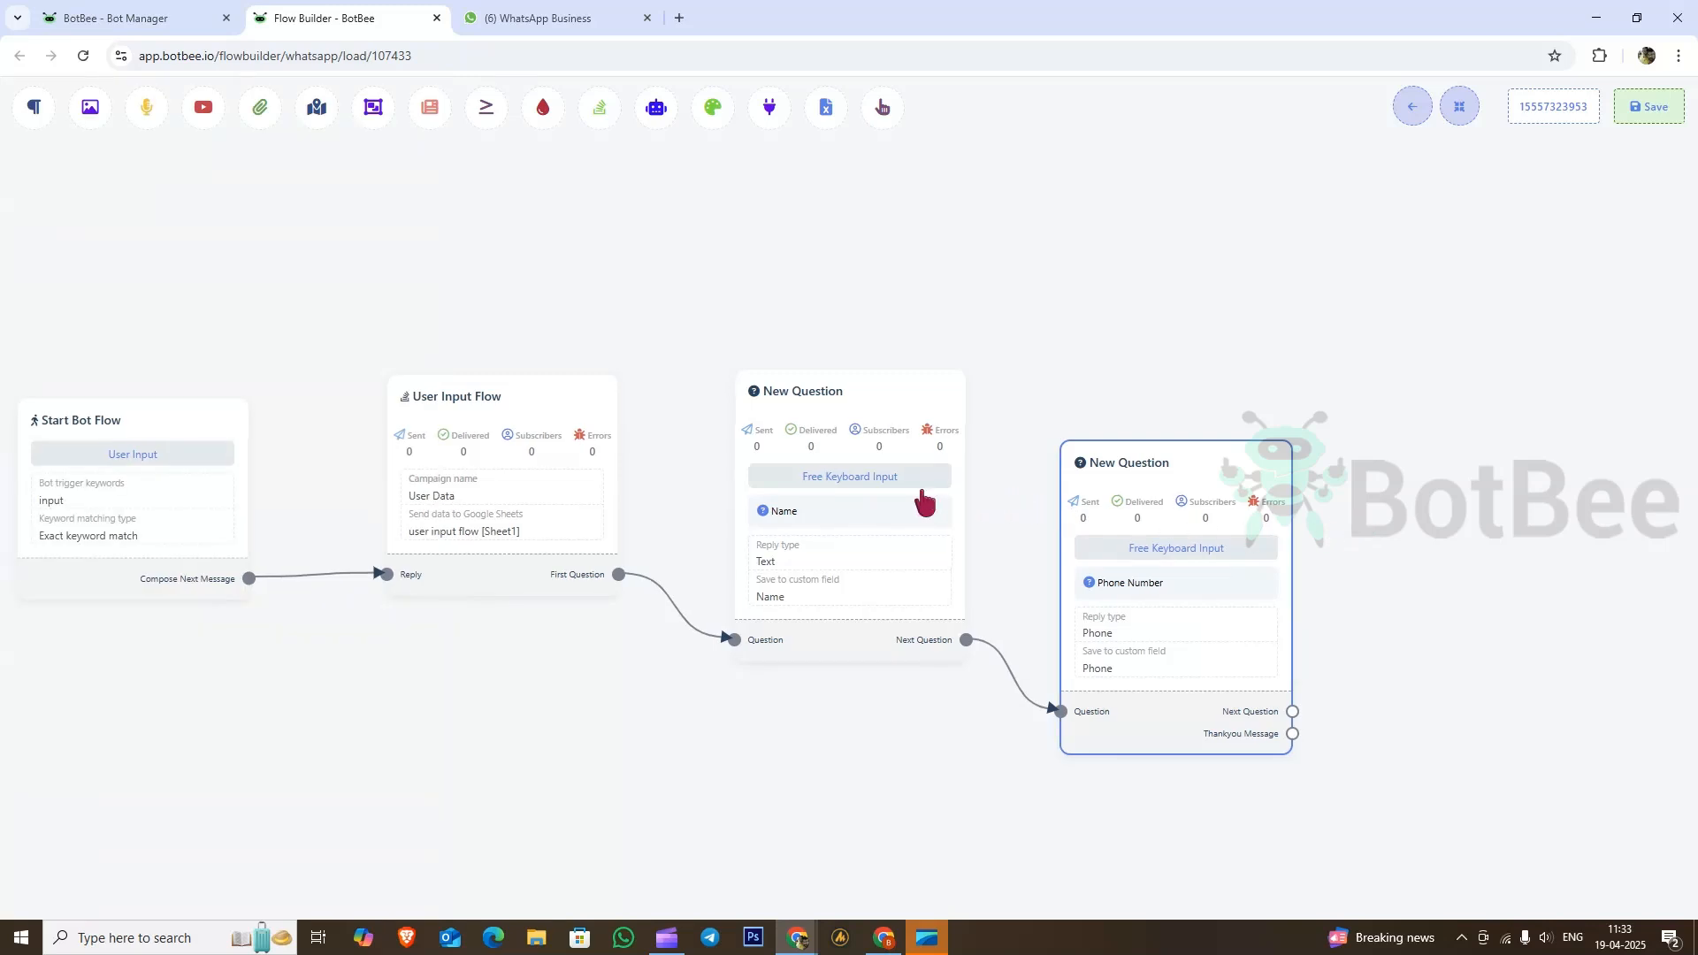
left_click_drag(865, 684, 970, 466)
Step: Set the third question to ask 'Email' with Email as the reply type
double_click(1075, 573)
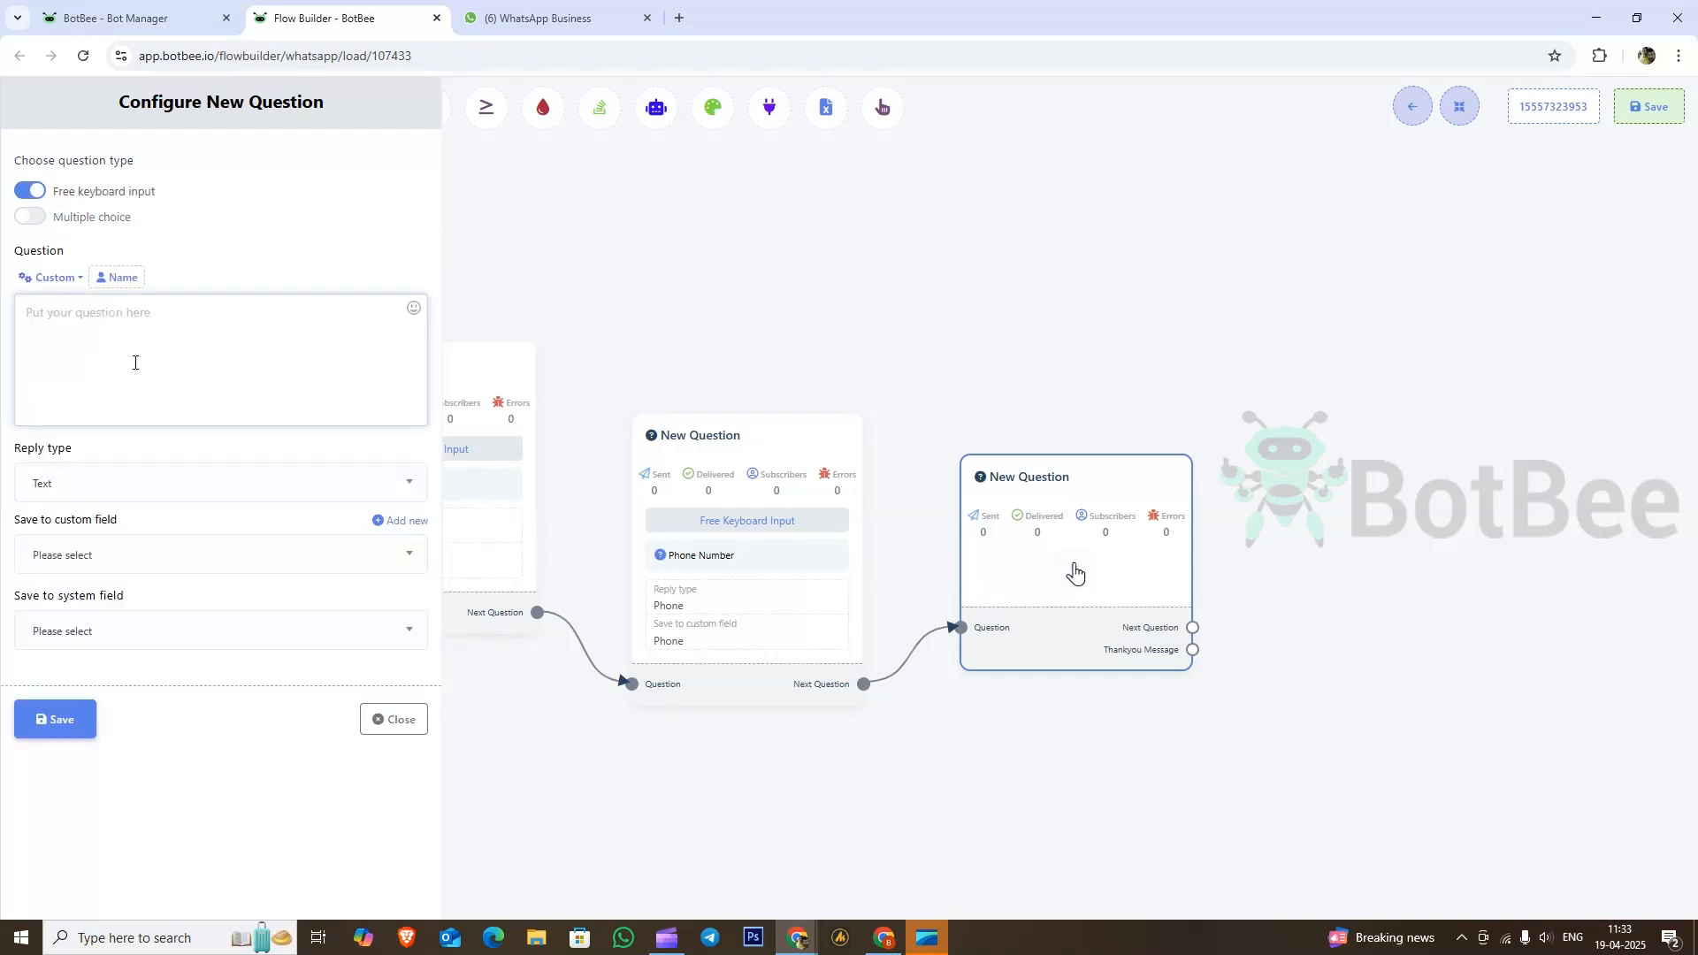
type("Email")
left_click(117, 484)
left_click(60, 609)
left_click(110, 566)
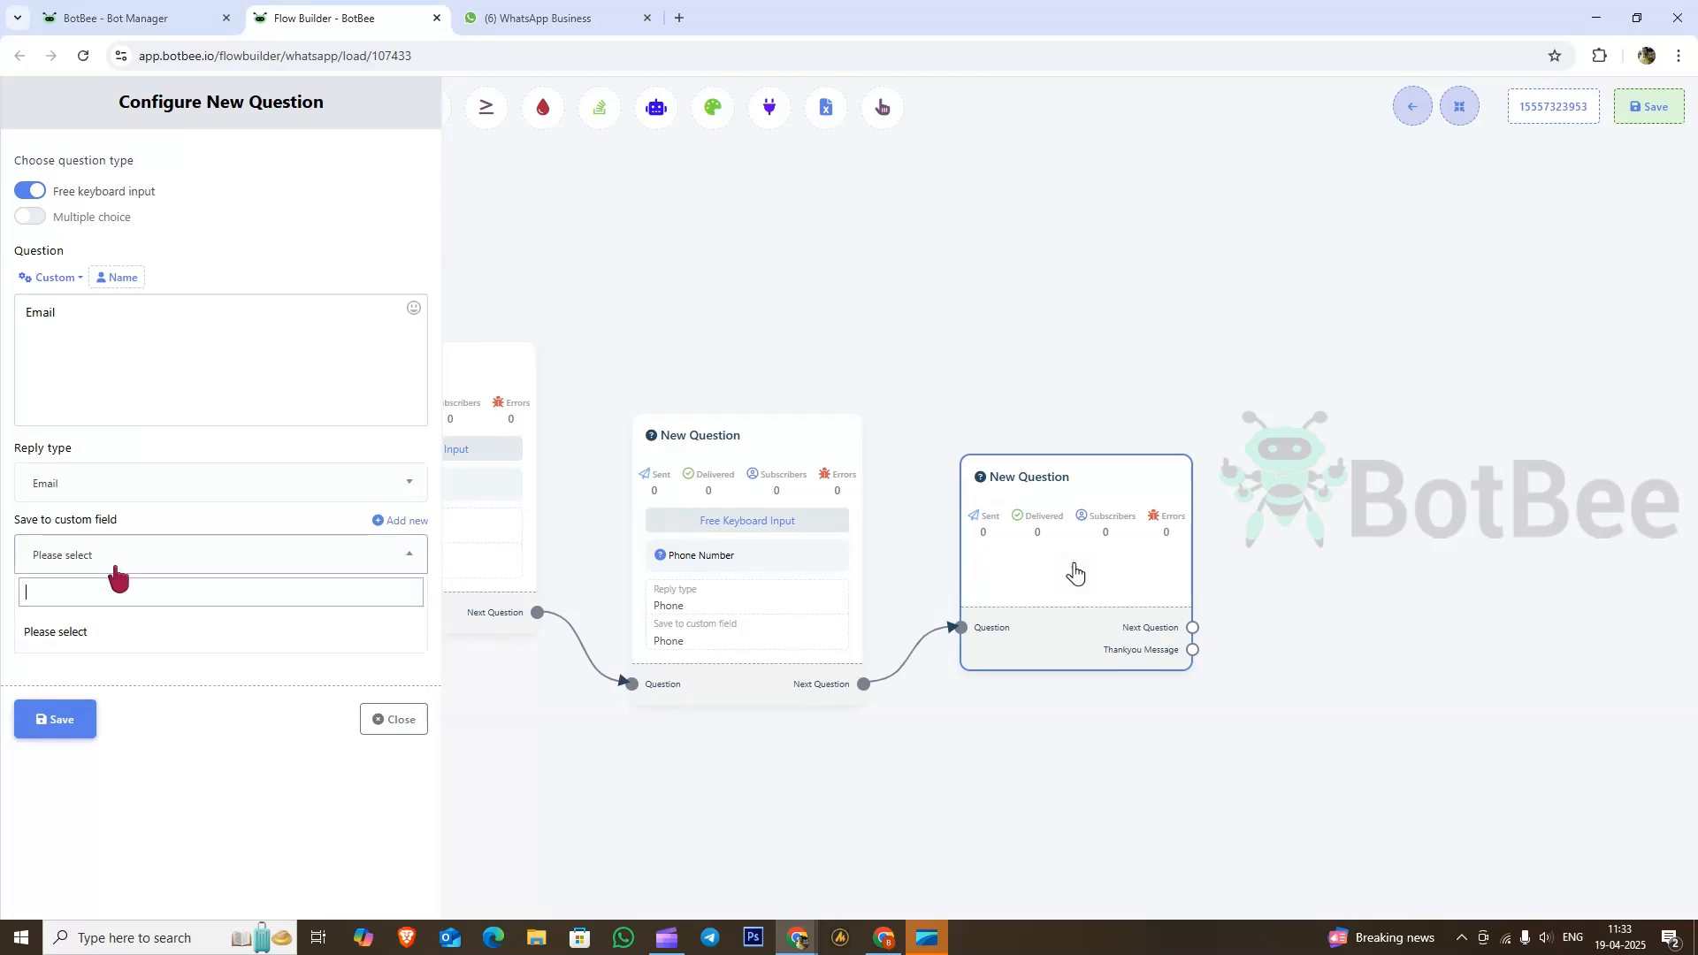
left_click(113, 570)
left_click(118, 559)
left_click(190, 559)
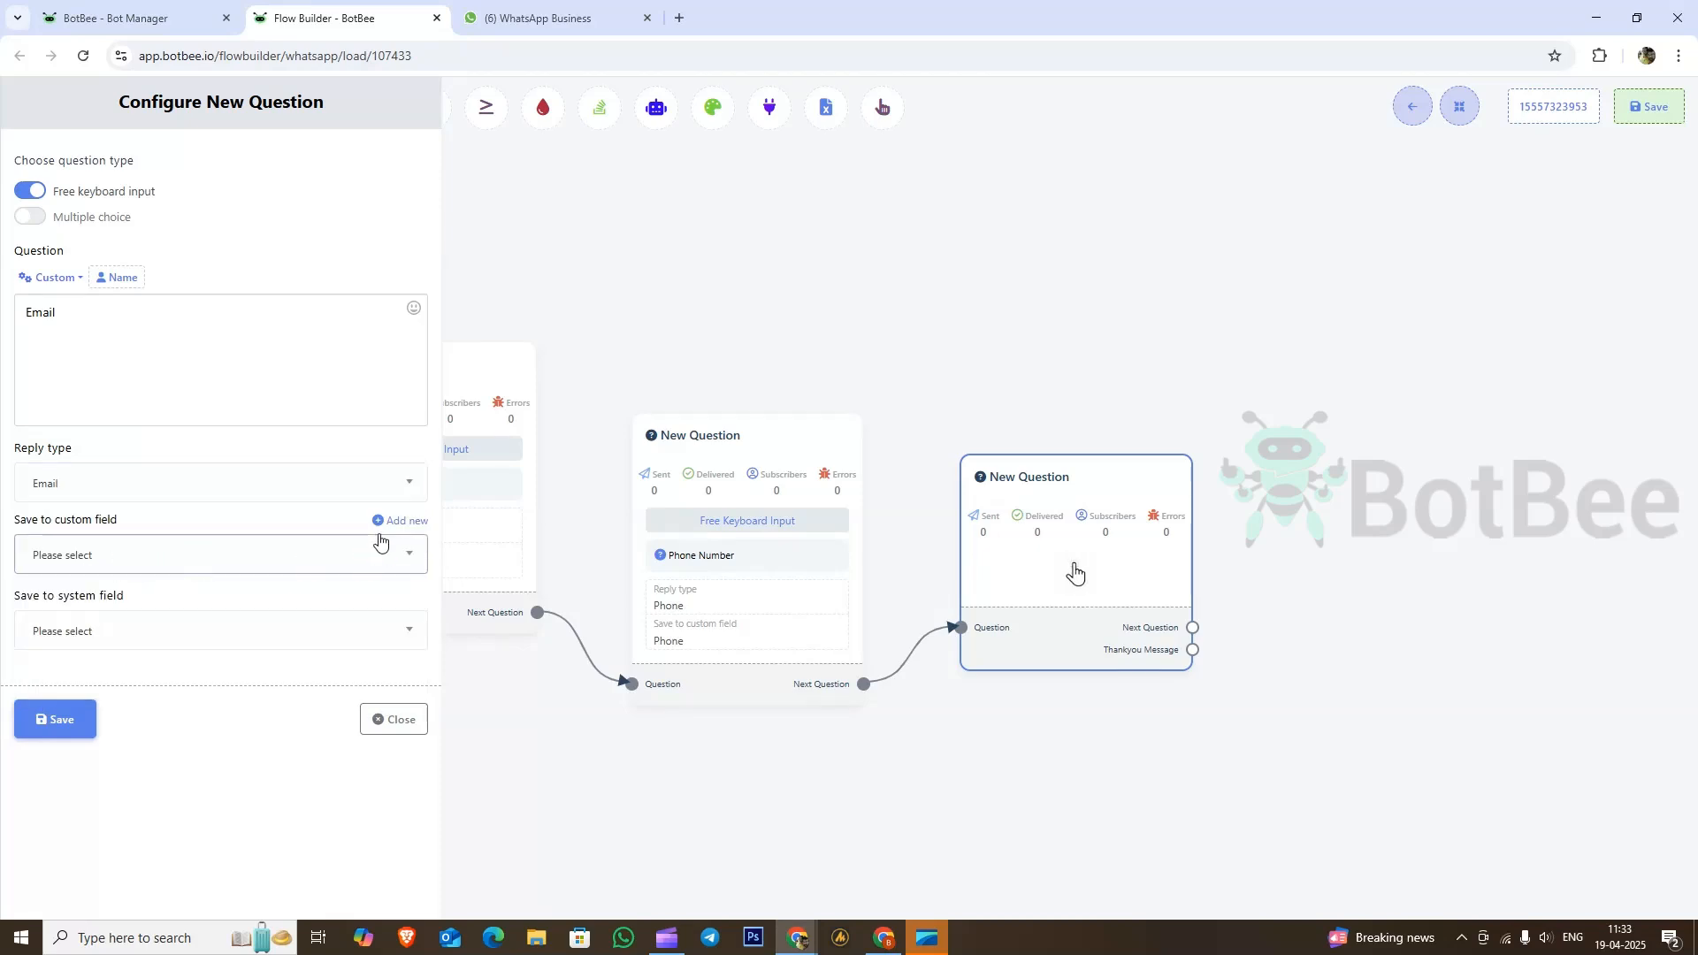
Step: Create a new custom field named Email that expects Email replies
left_click(390, 522)
left_click(122, 640)
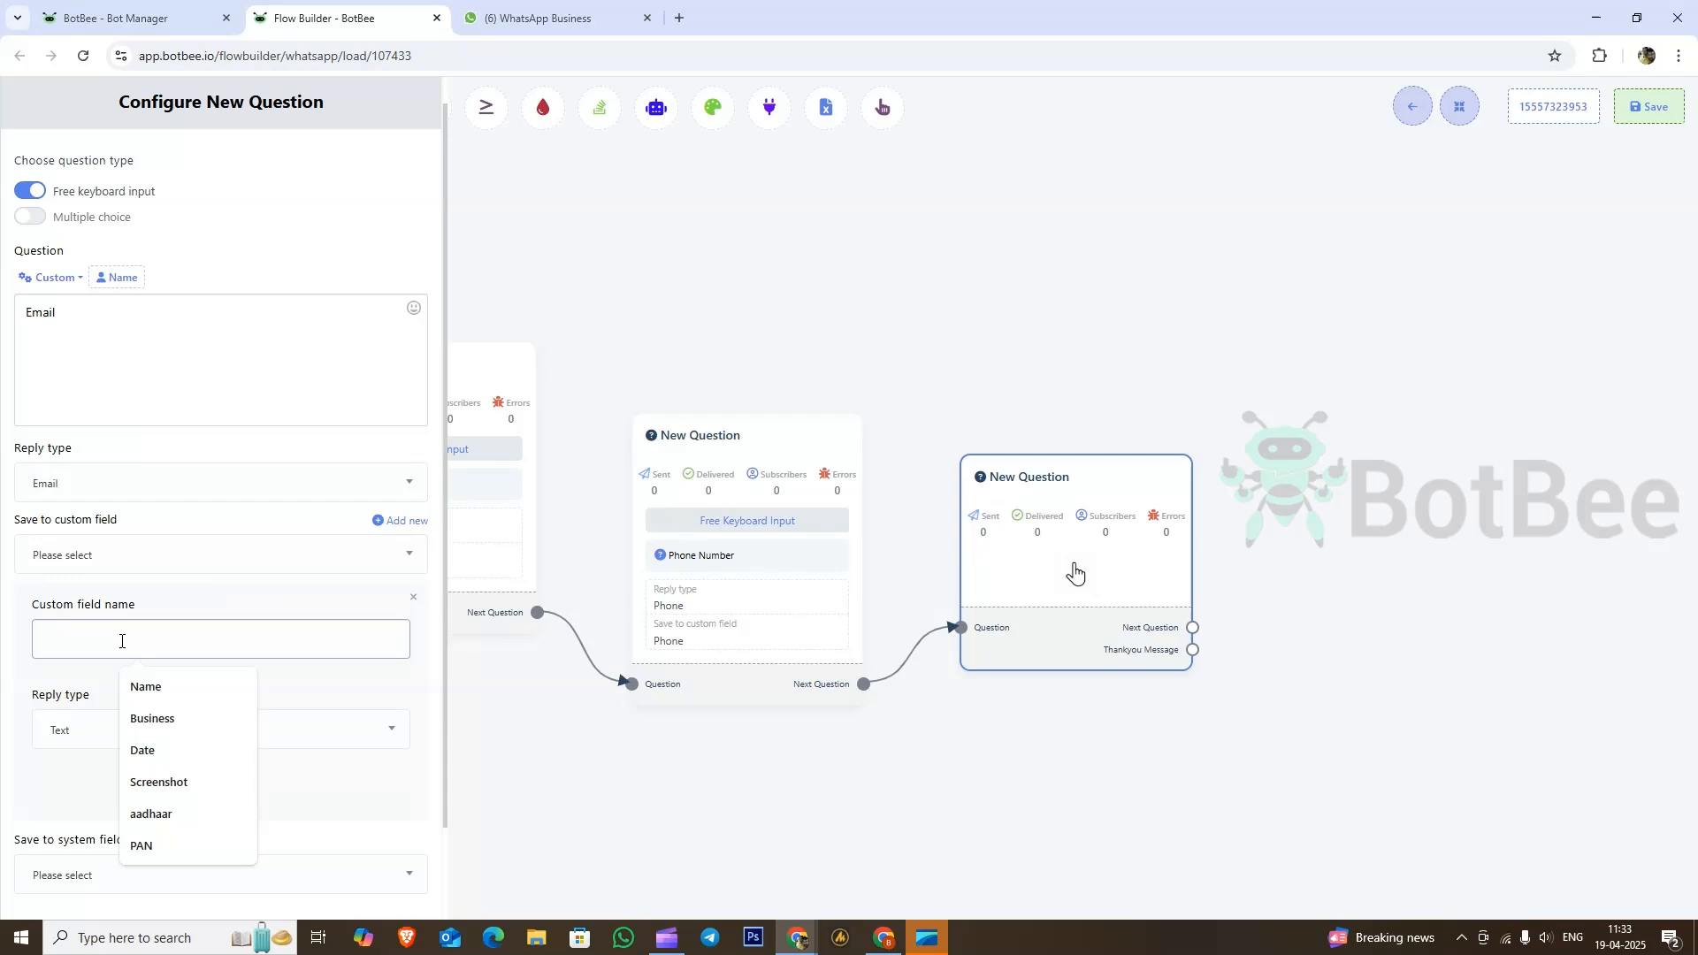
type("Email")
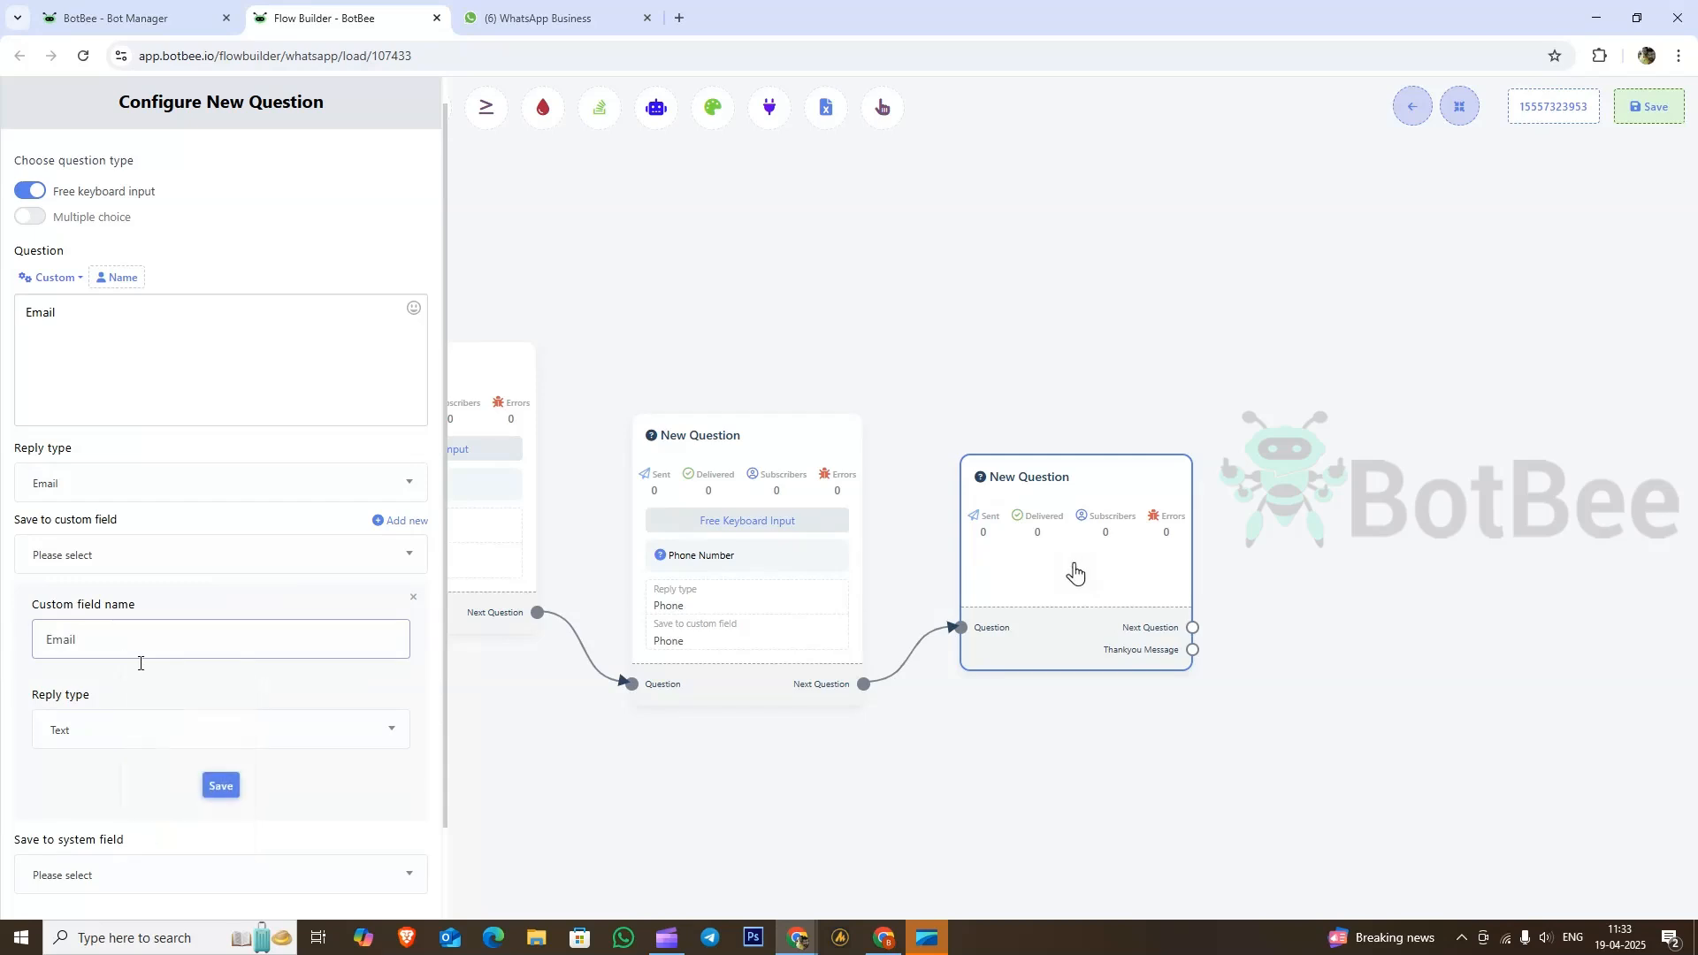
left_click(121, 734)
left_click(100, 598)
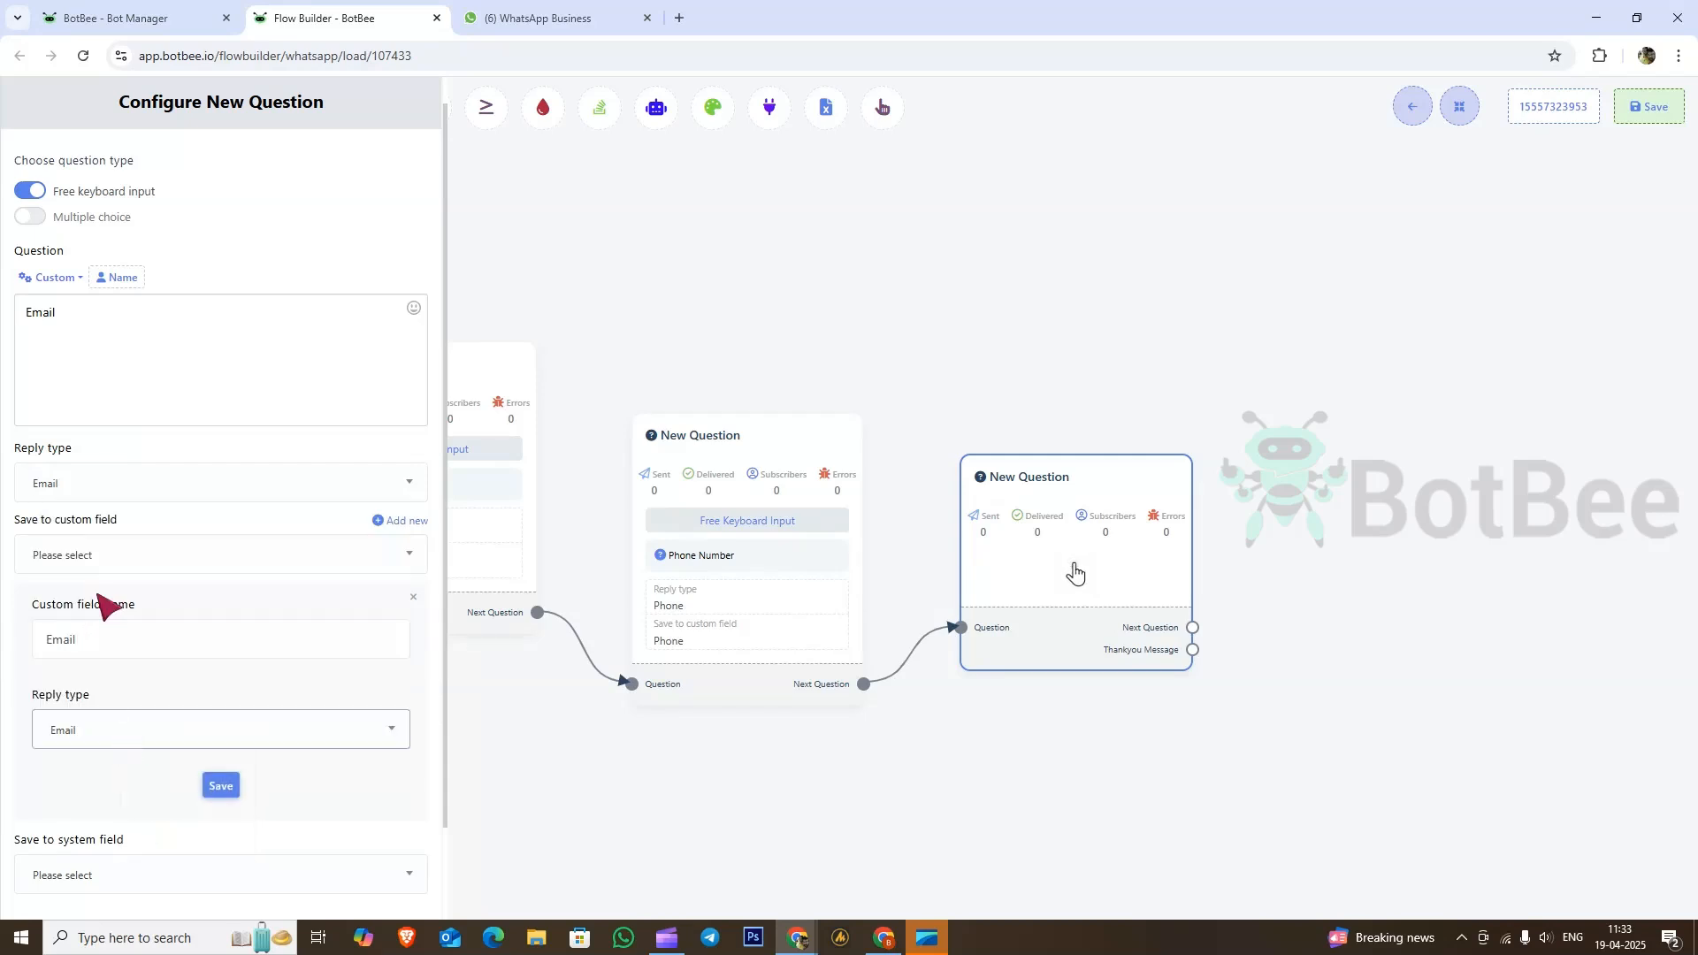
left_click(224, 786)
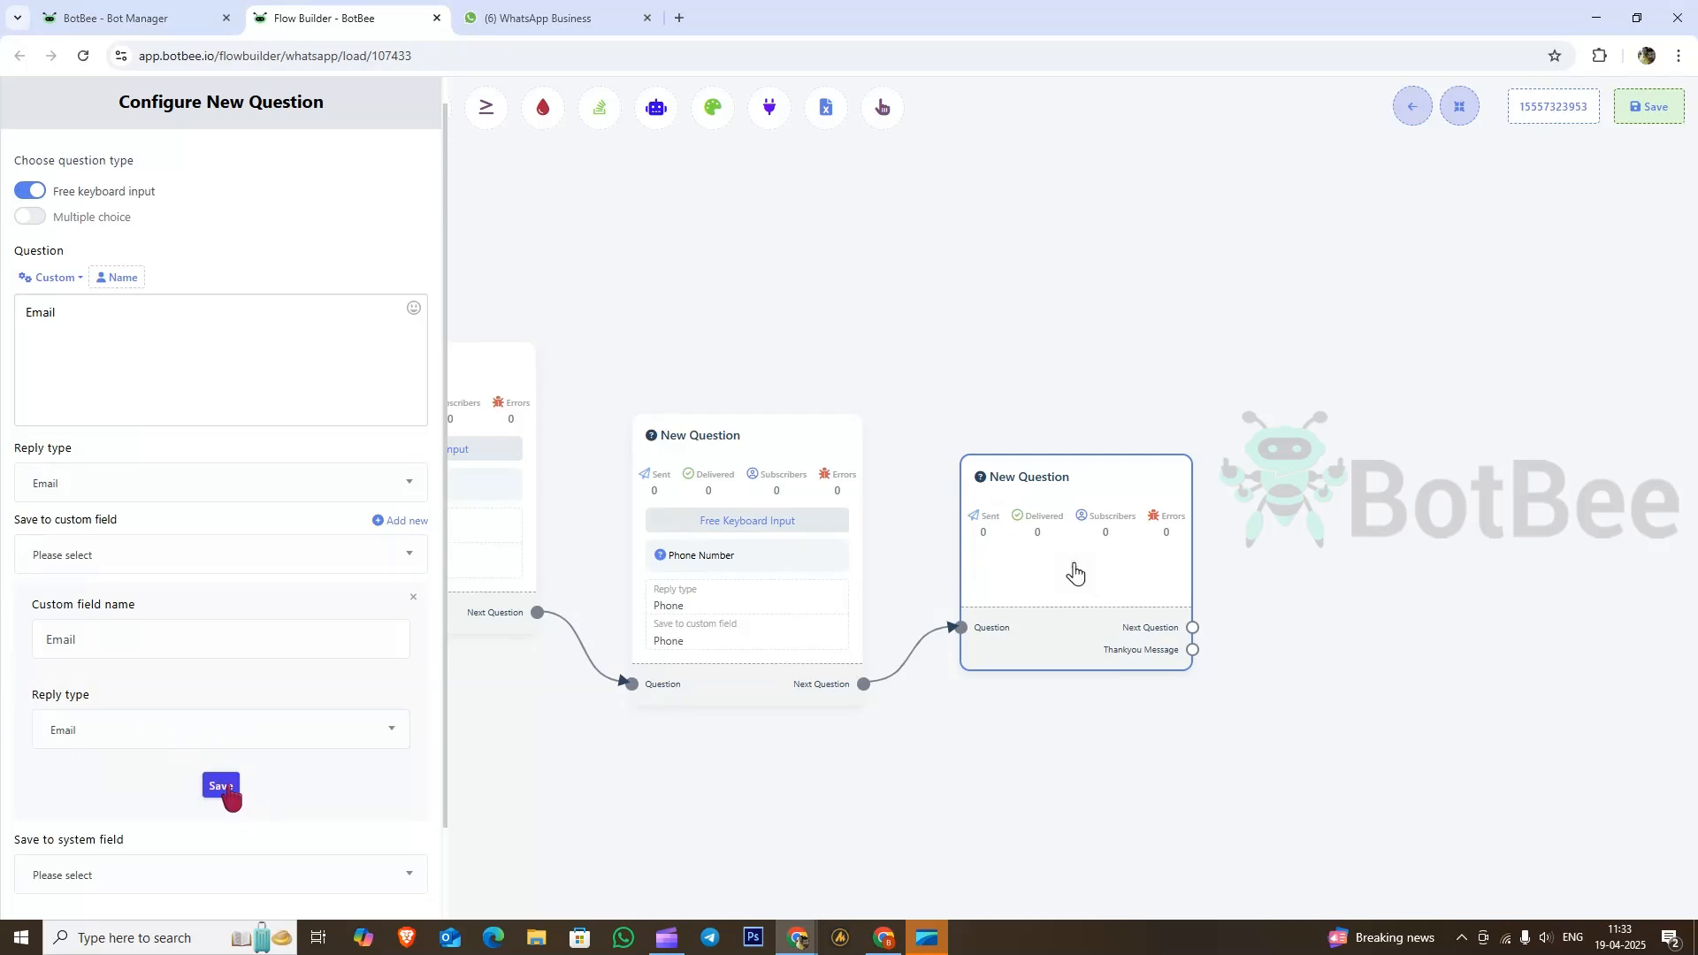
Step: Save the Email question's answers to the Email custom field
left_click(106, 562)
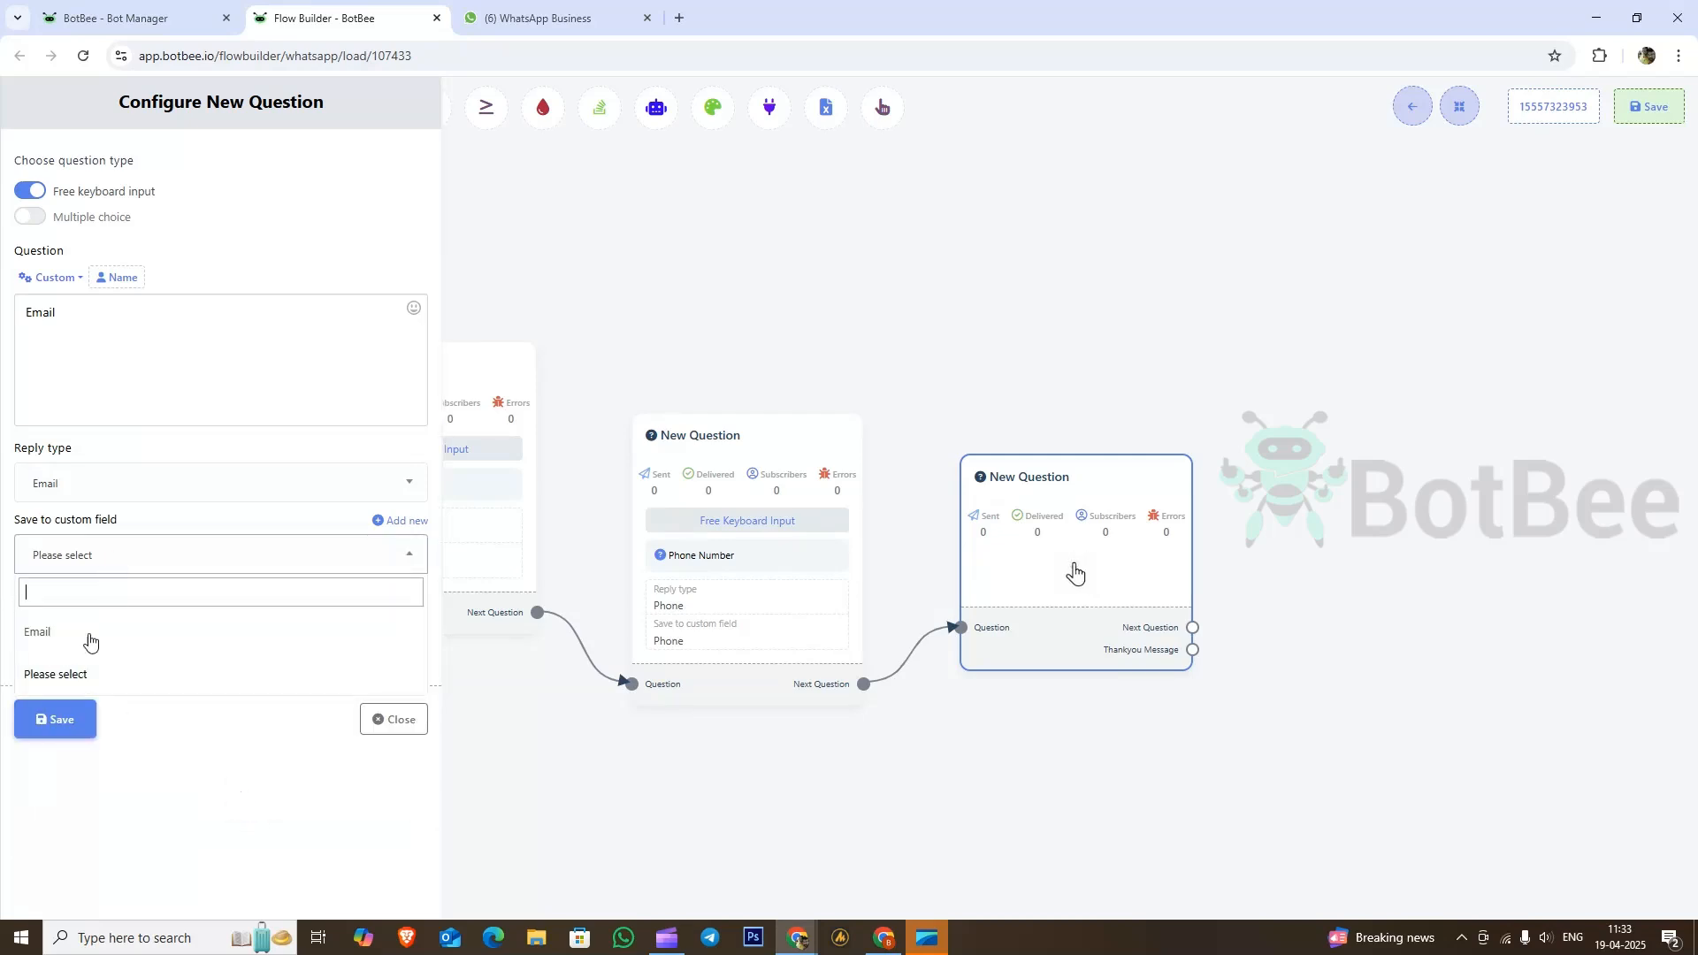
left_click(62, 635)
left_click(62, 633)
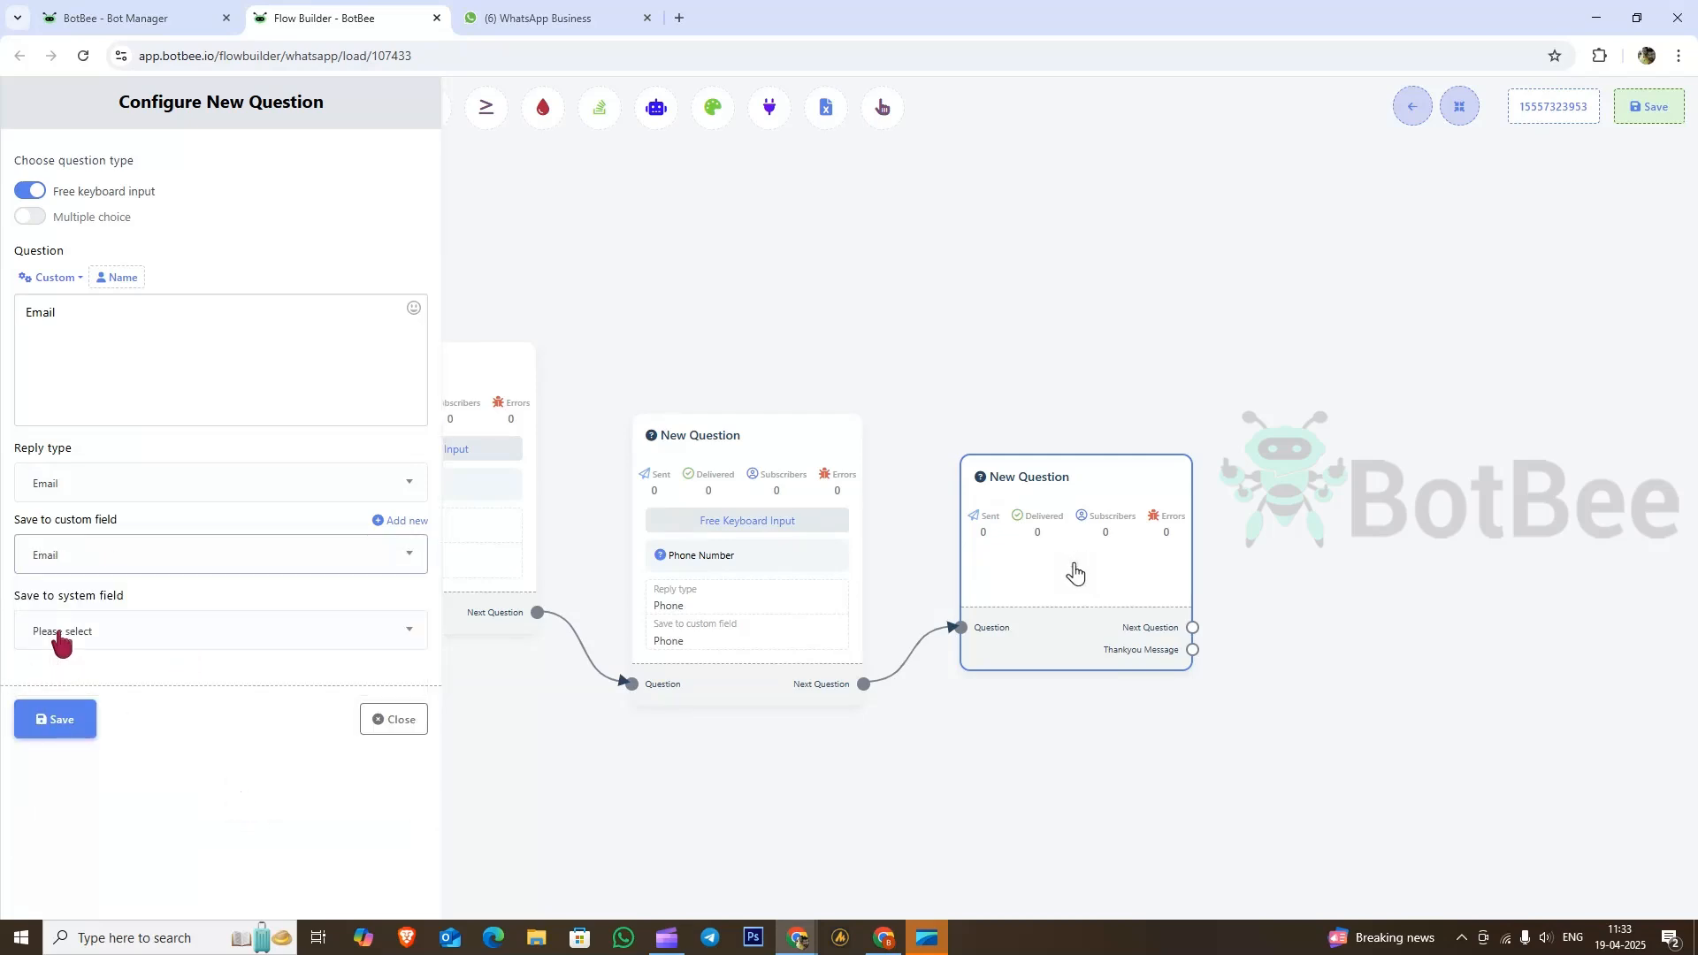
left_click(51, 721)
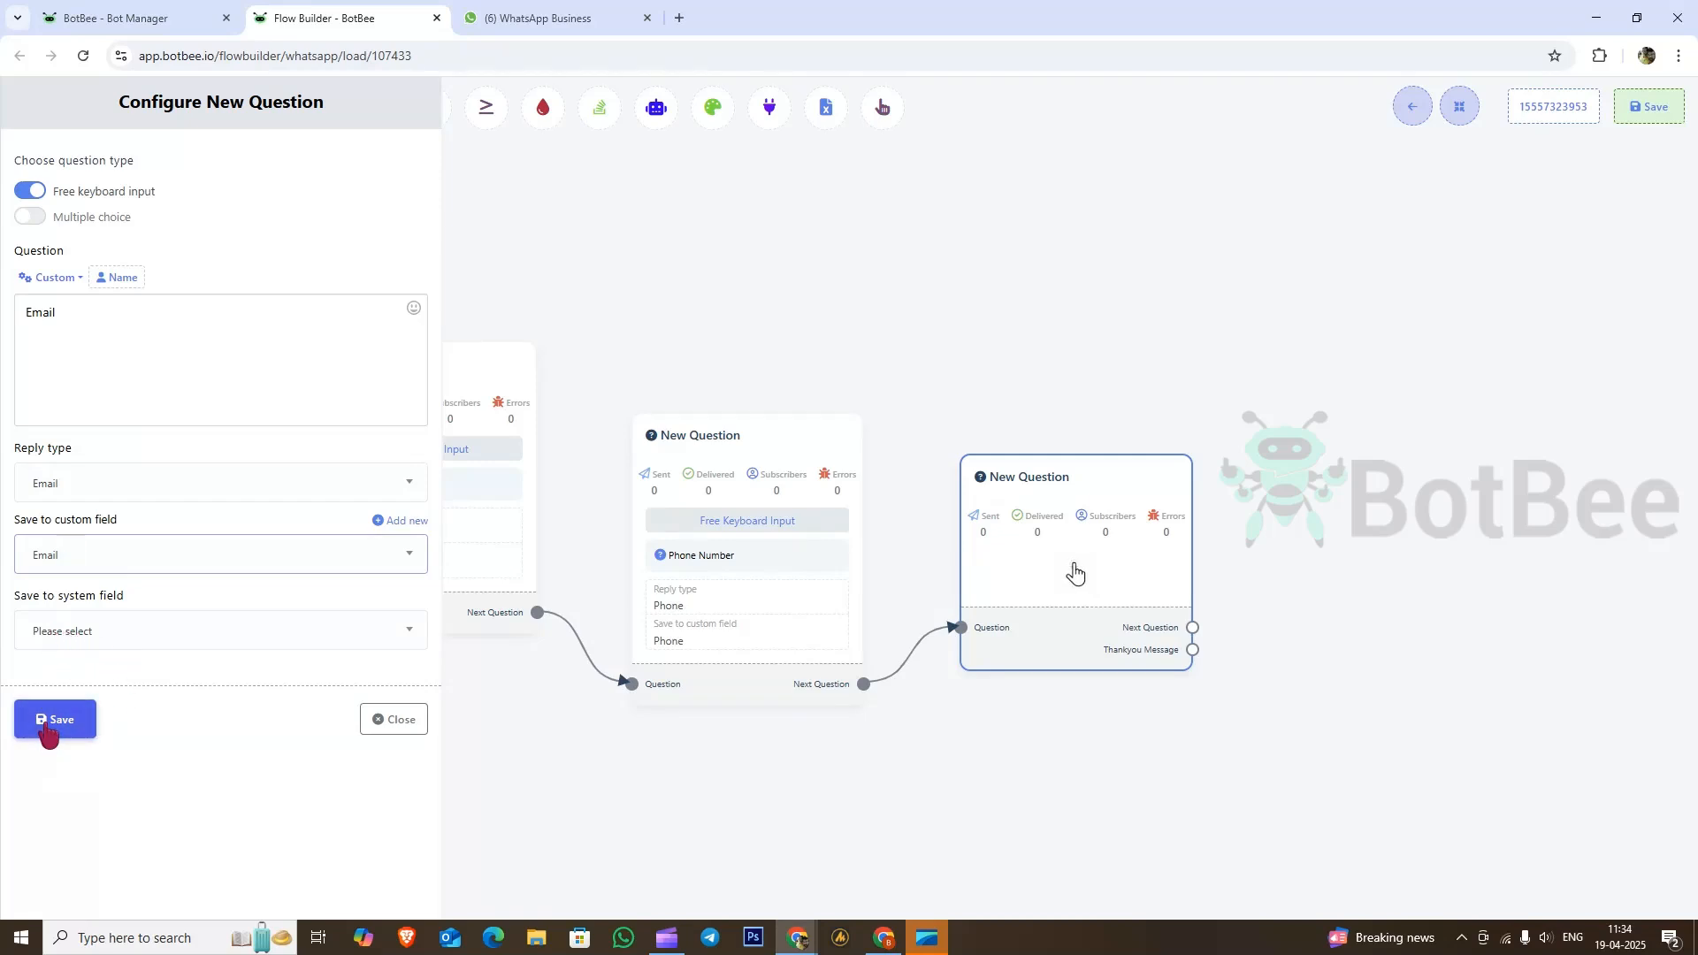
Step: Add a free-input 'Address' question after Email, saving Text replies to the Address field
left_click_drag(1335, 586, 1100, 559)
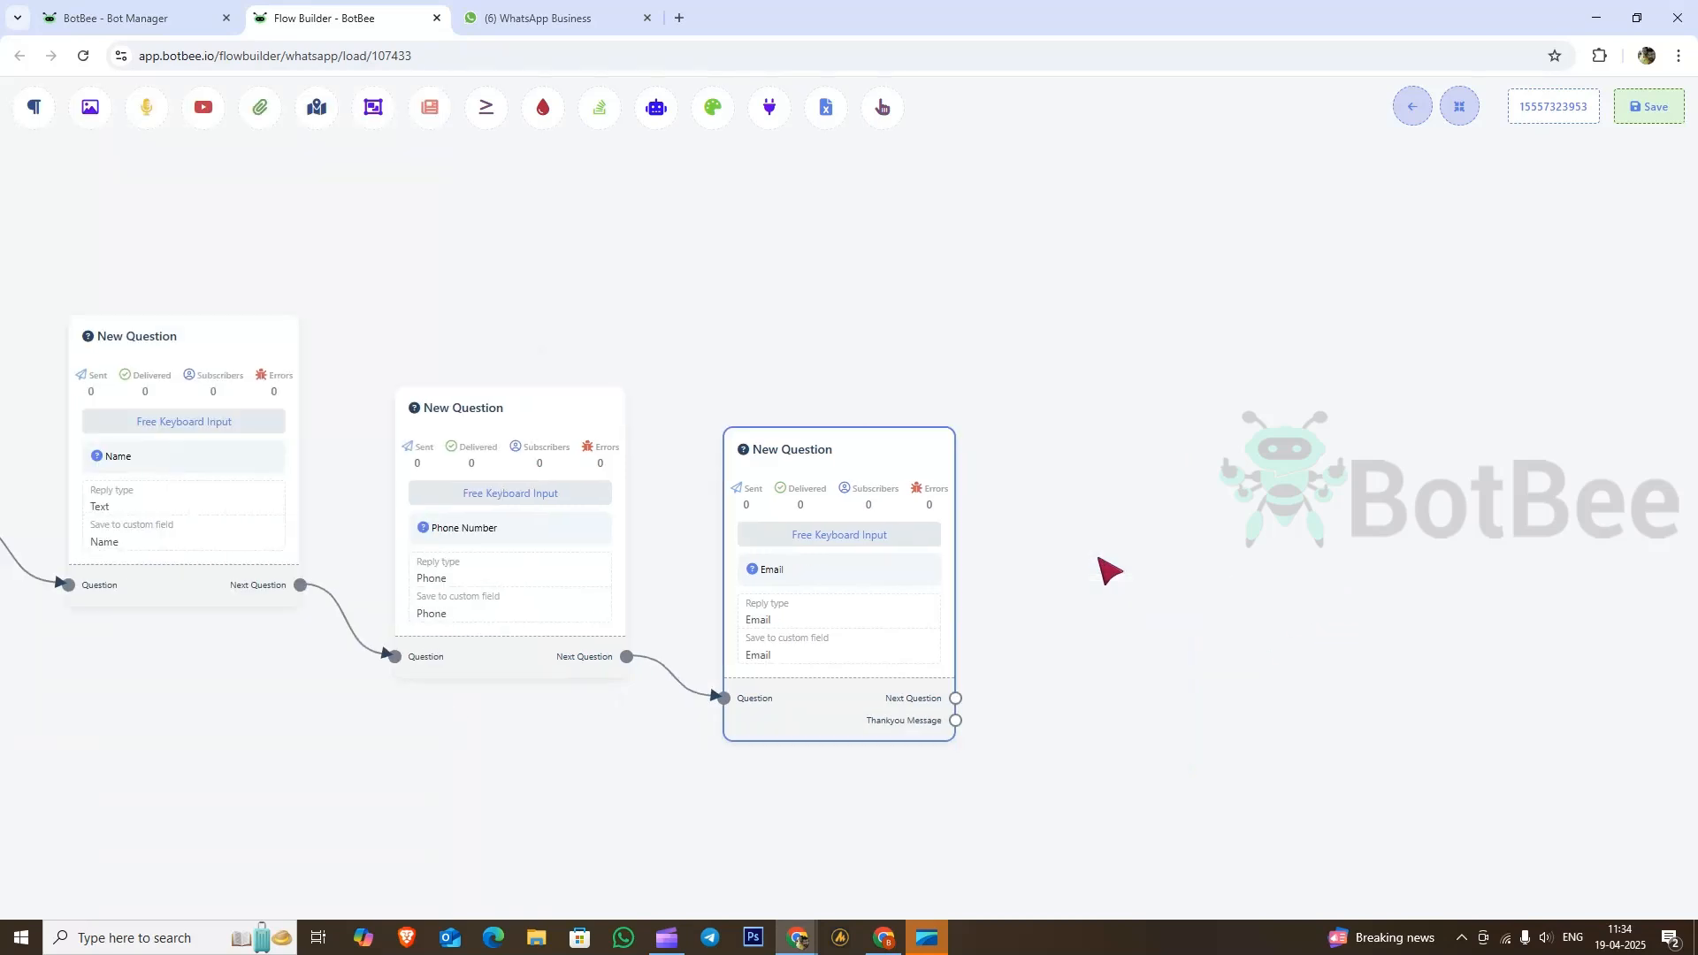
left_click_drag(956, 698, 1027, 451)
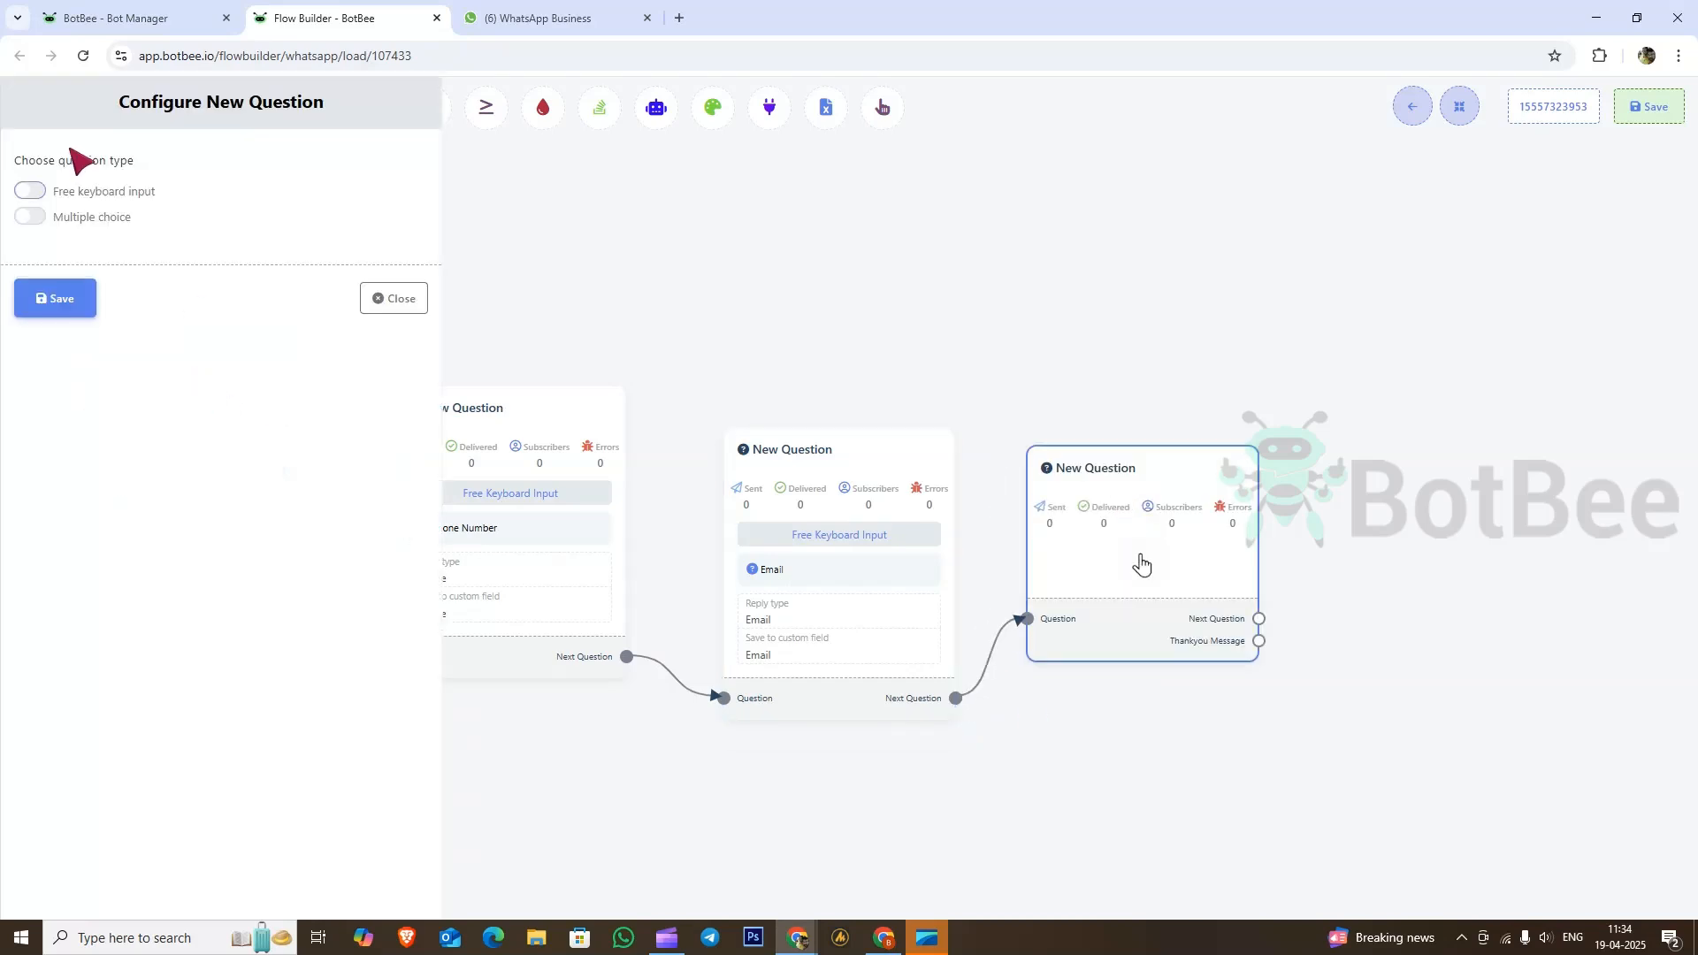
left_click(42, 191)
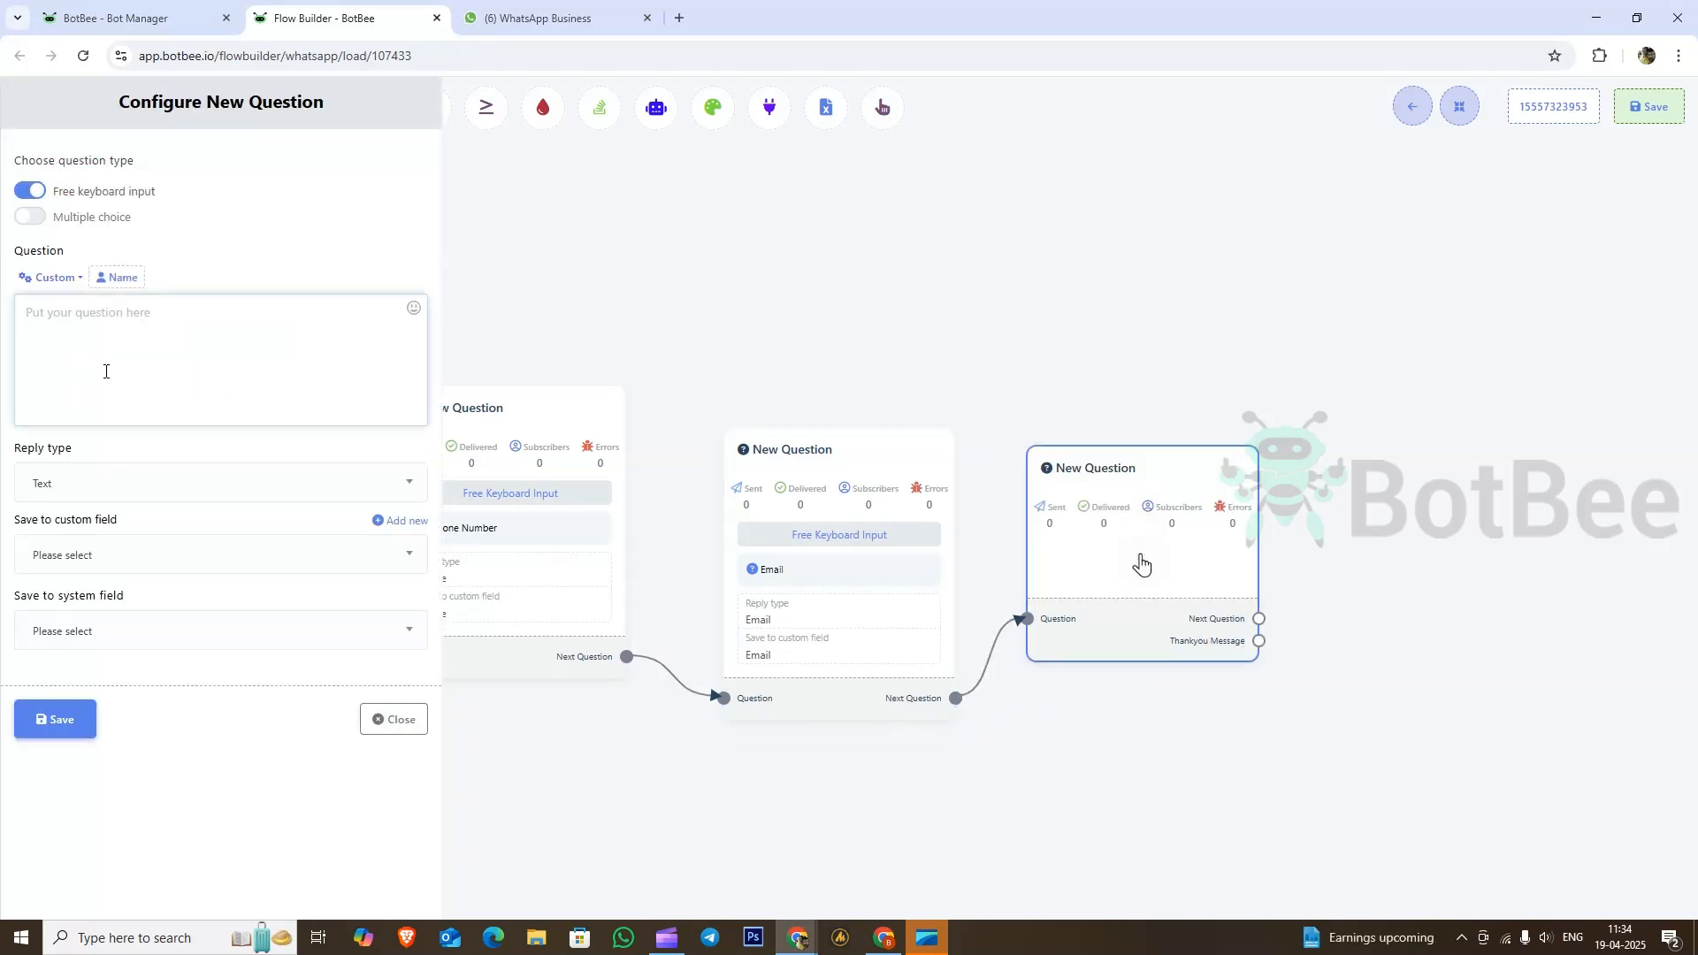
type("Address")
left_click(94, 483)
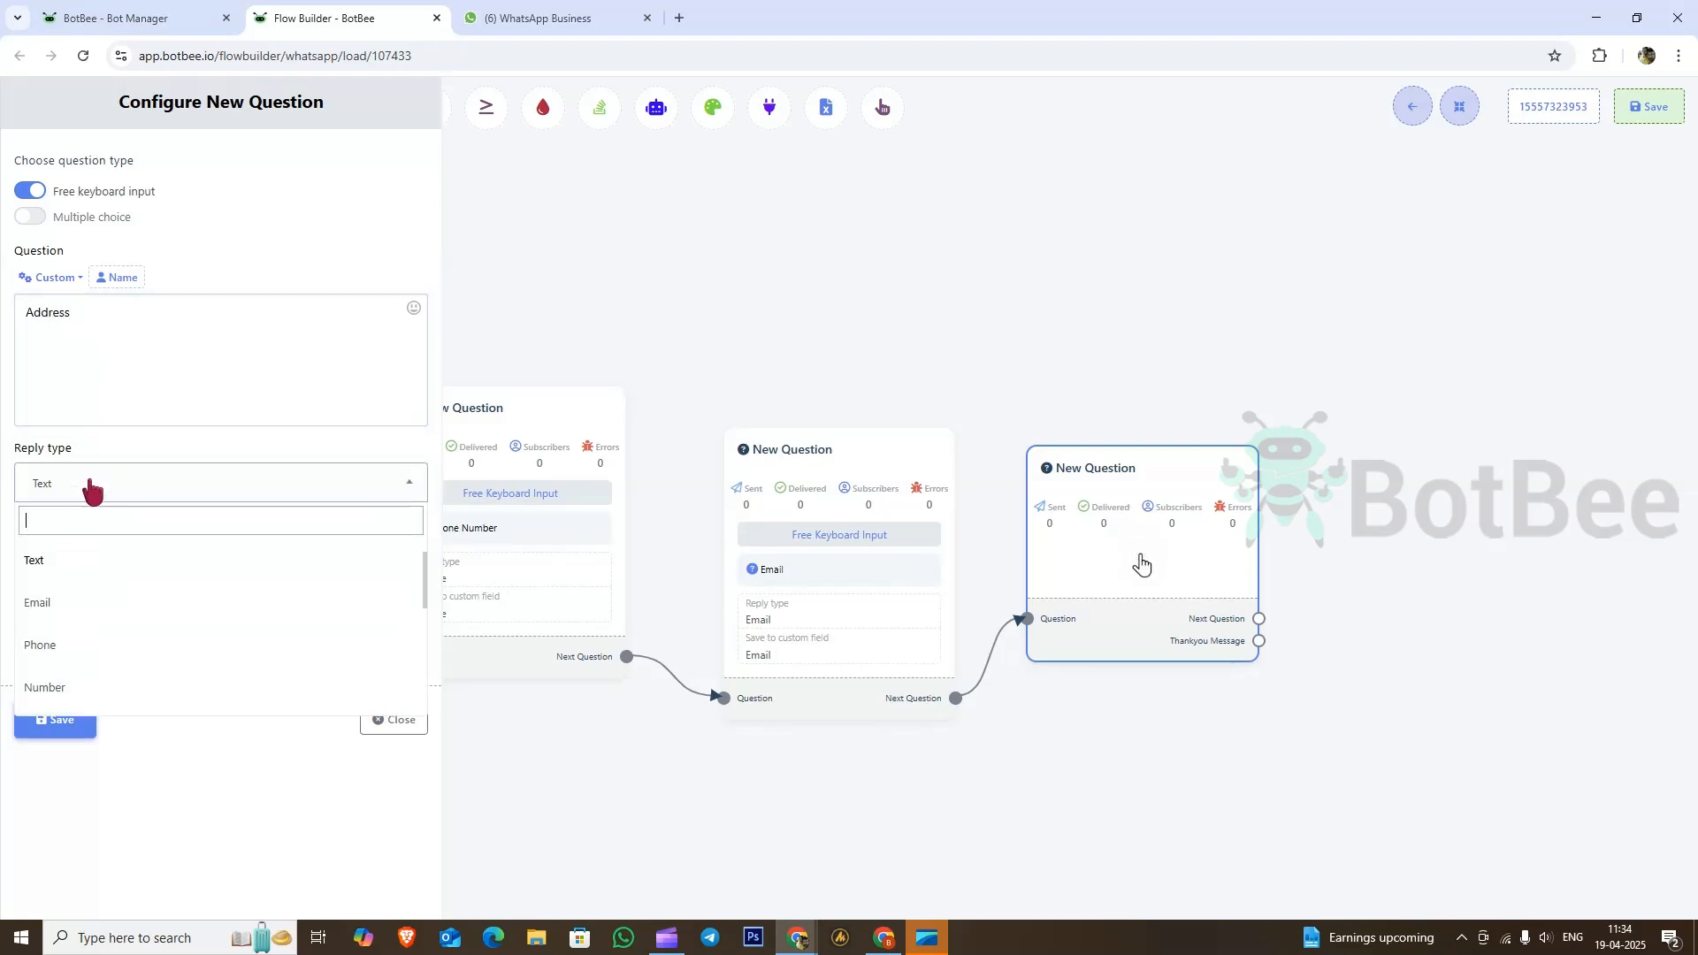
left_click(53, 568)
left_click(119, 558)
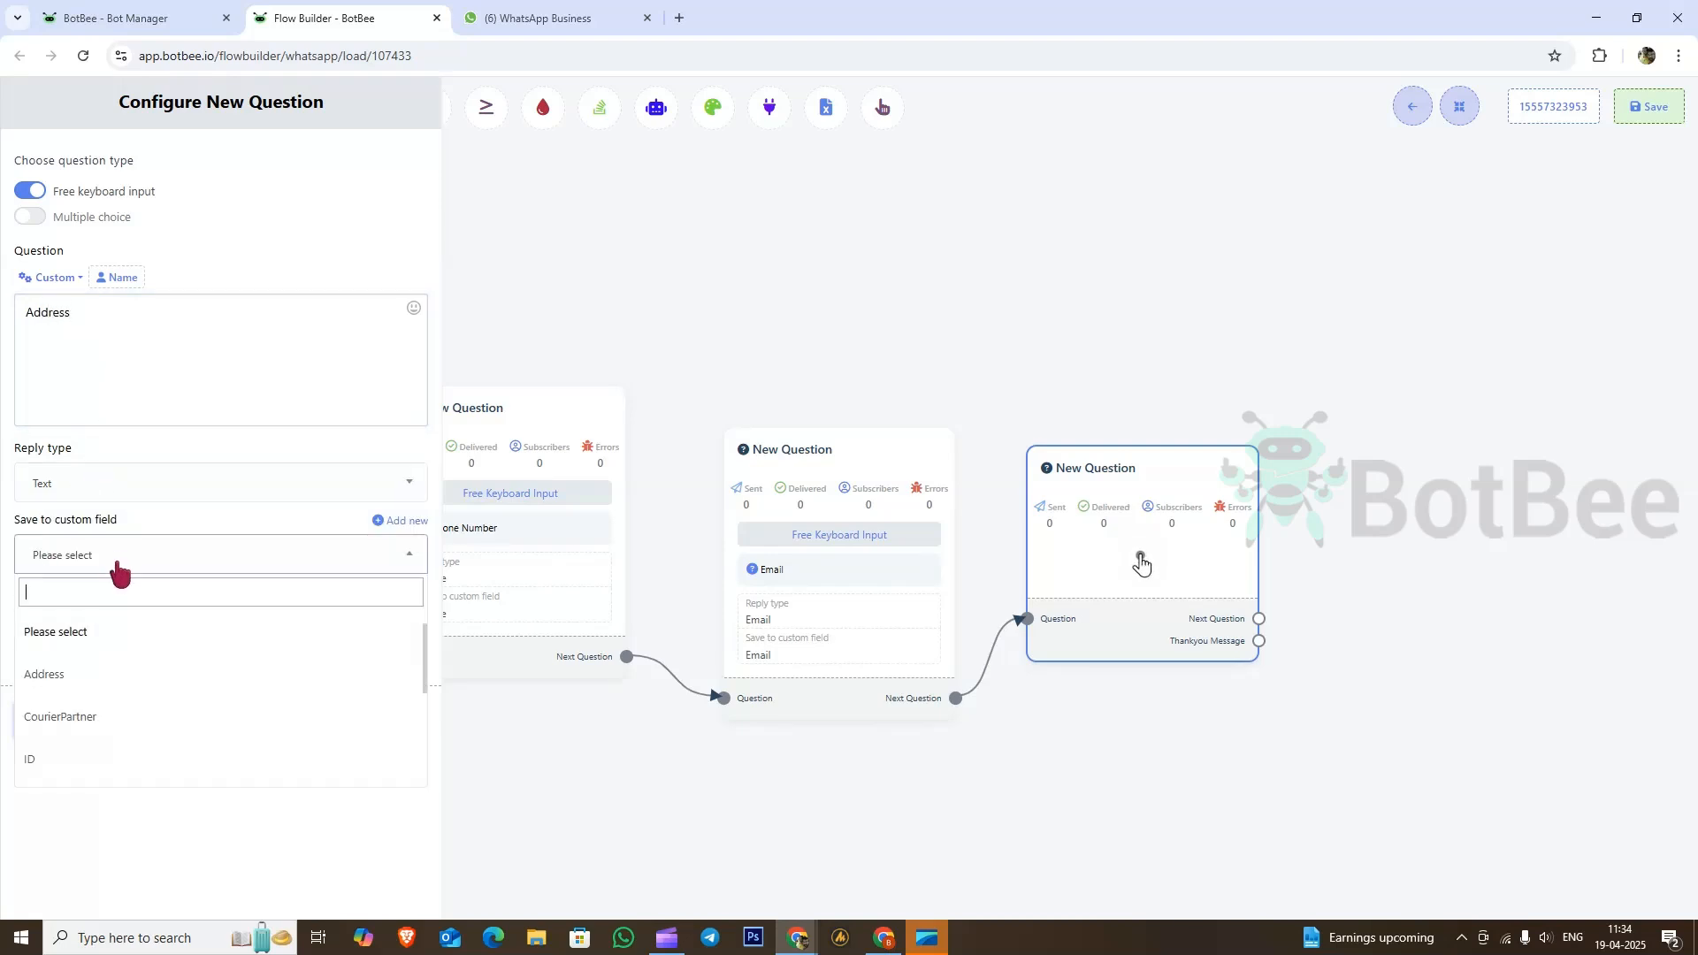
left_click(67, 679)
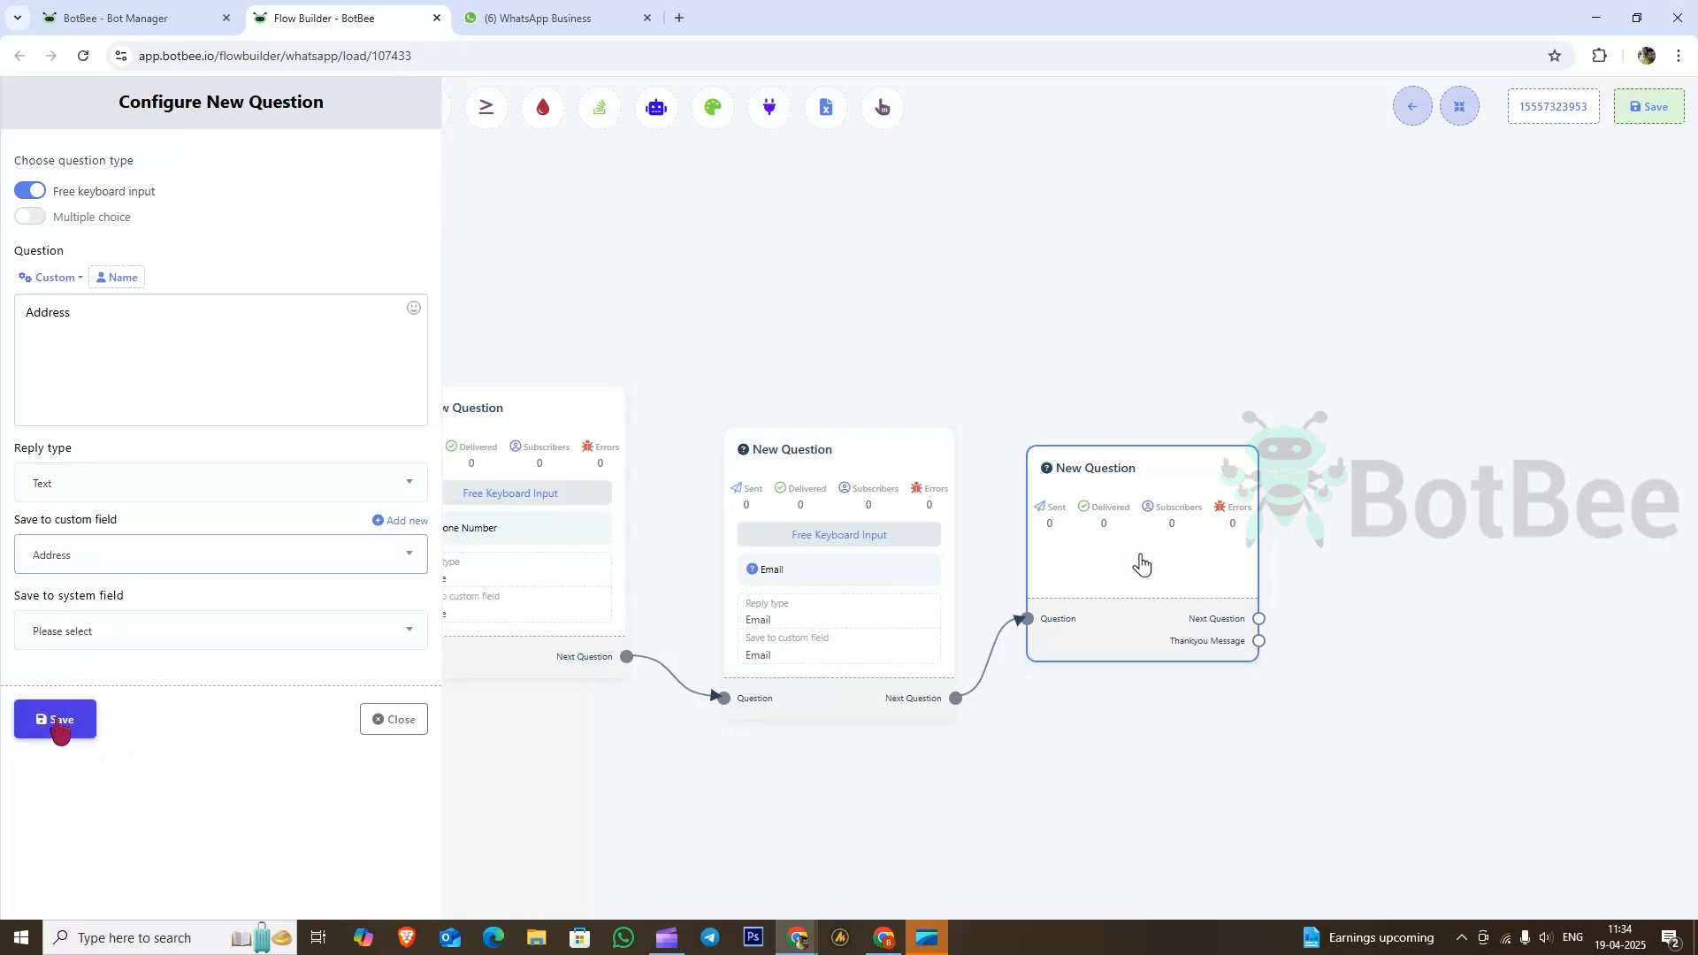
left_click(55, 720)
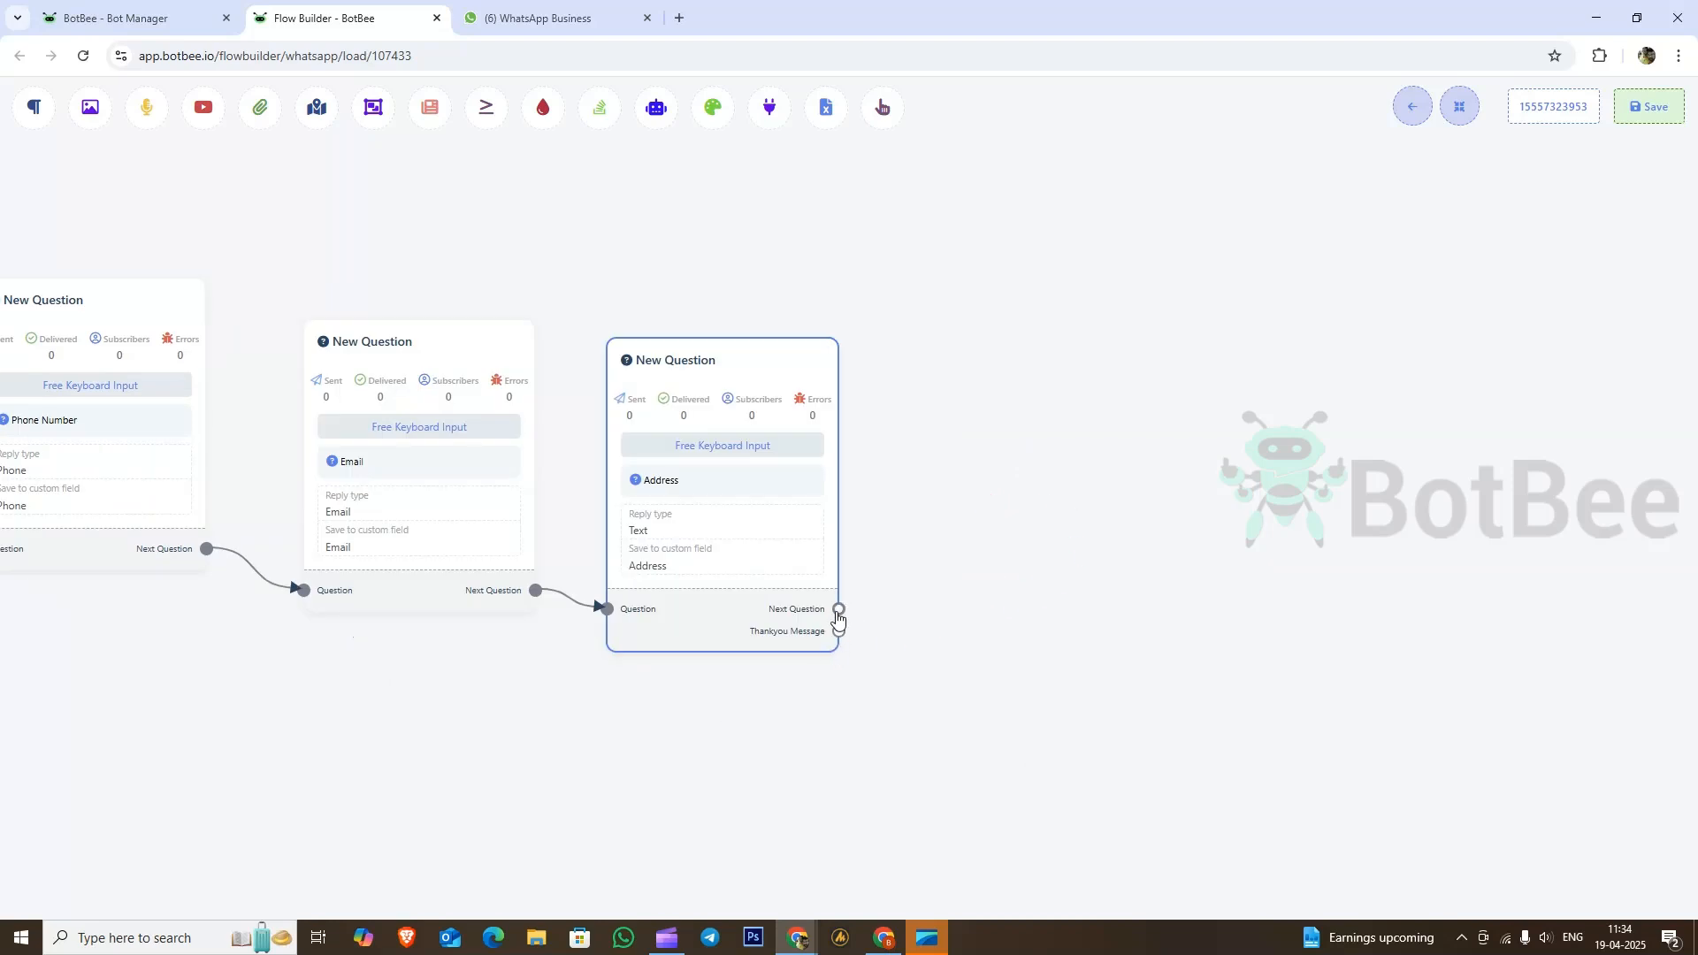
Step: Add a multiple-choice question after Address asking 'Profession'
left_click_drag(838, 610, 920, 406)
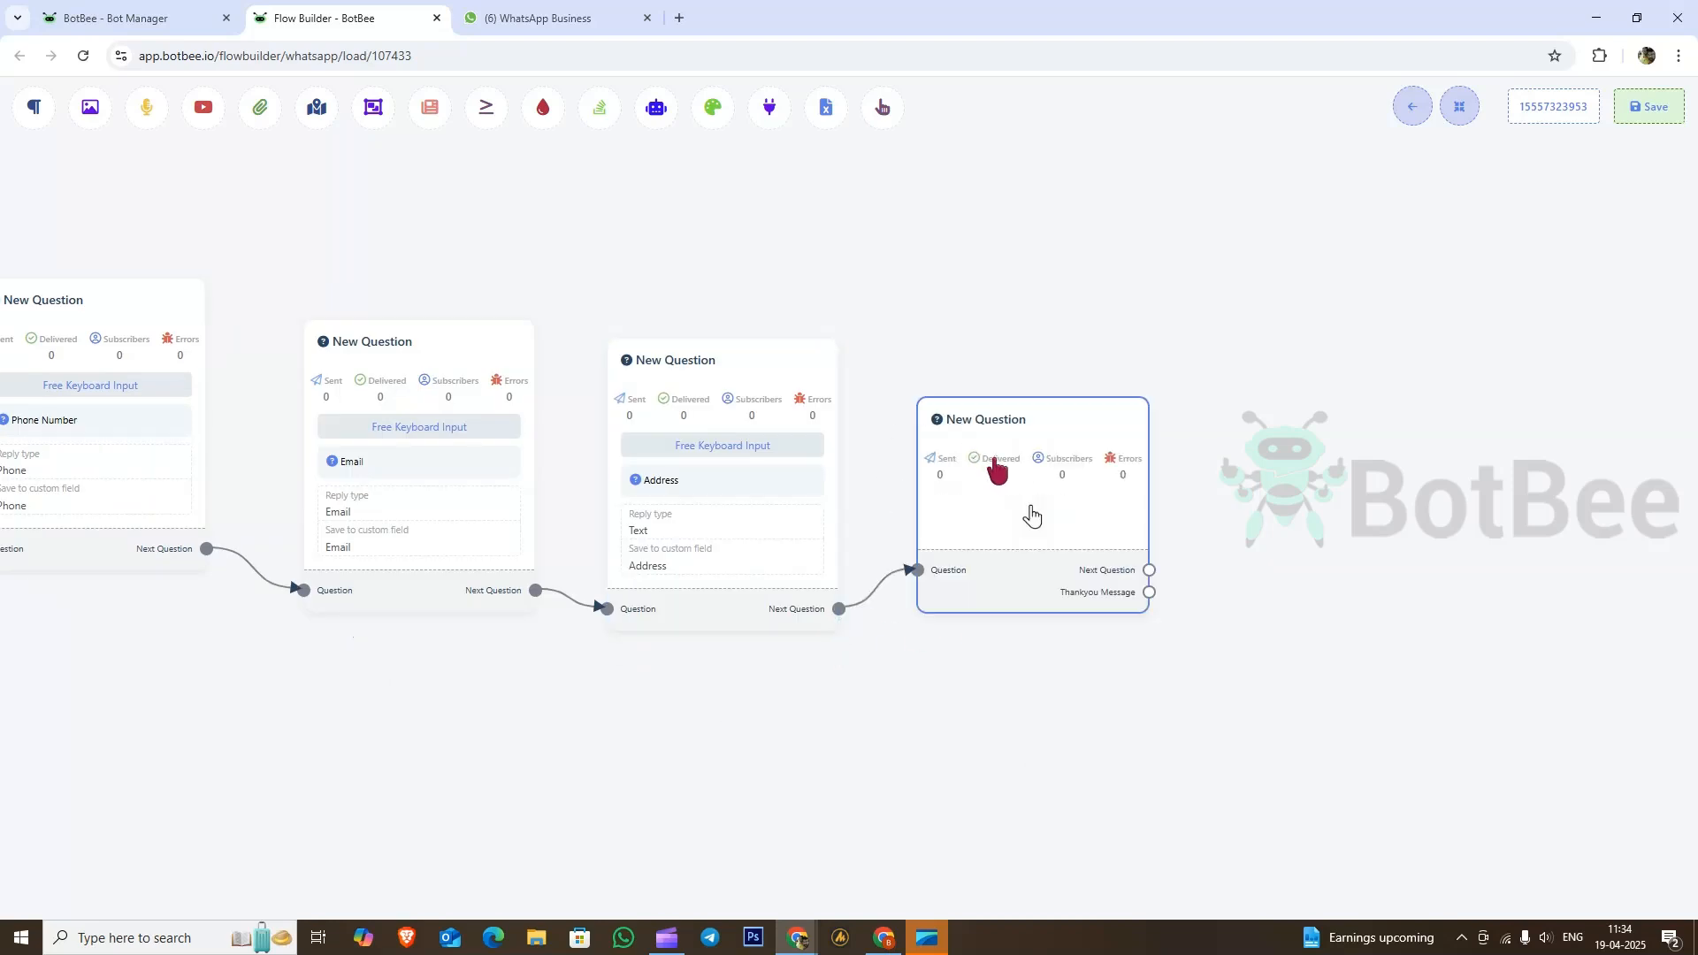
left_click(994, 460)
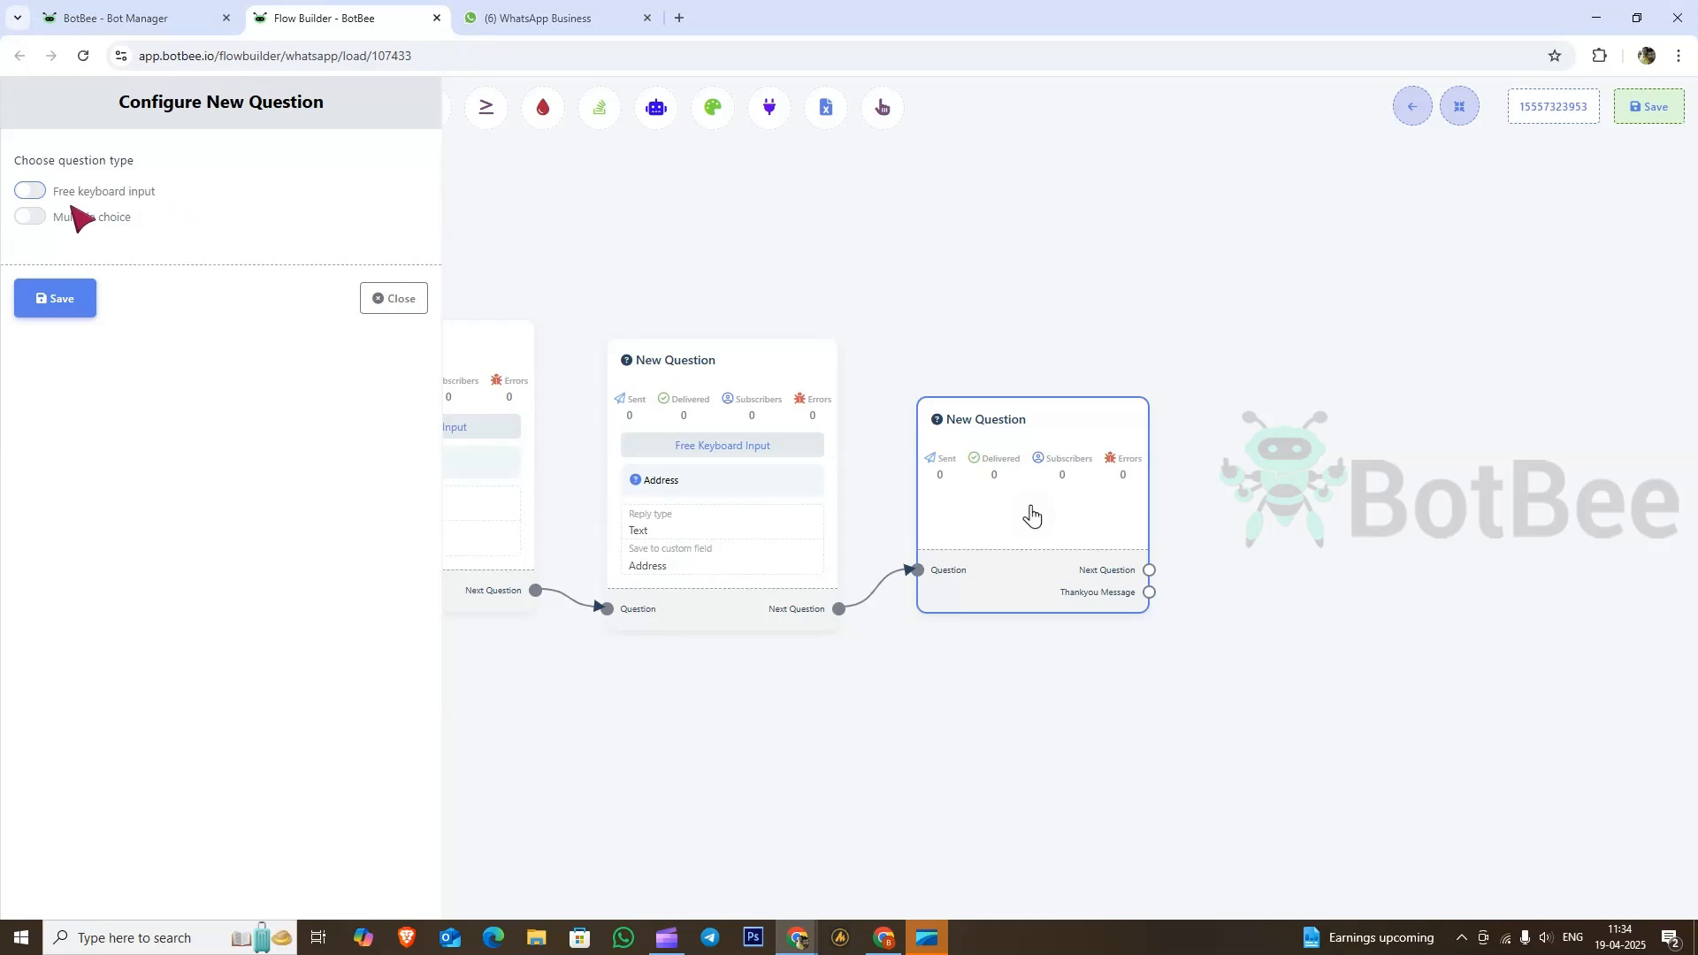
left_click(34, 218)
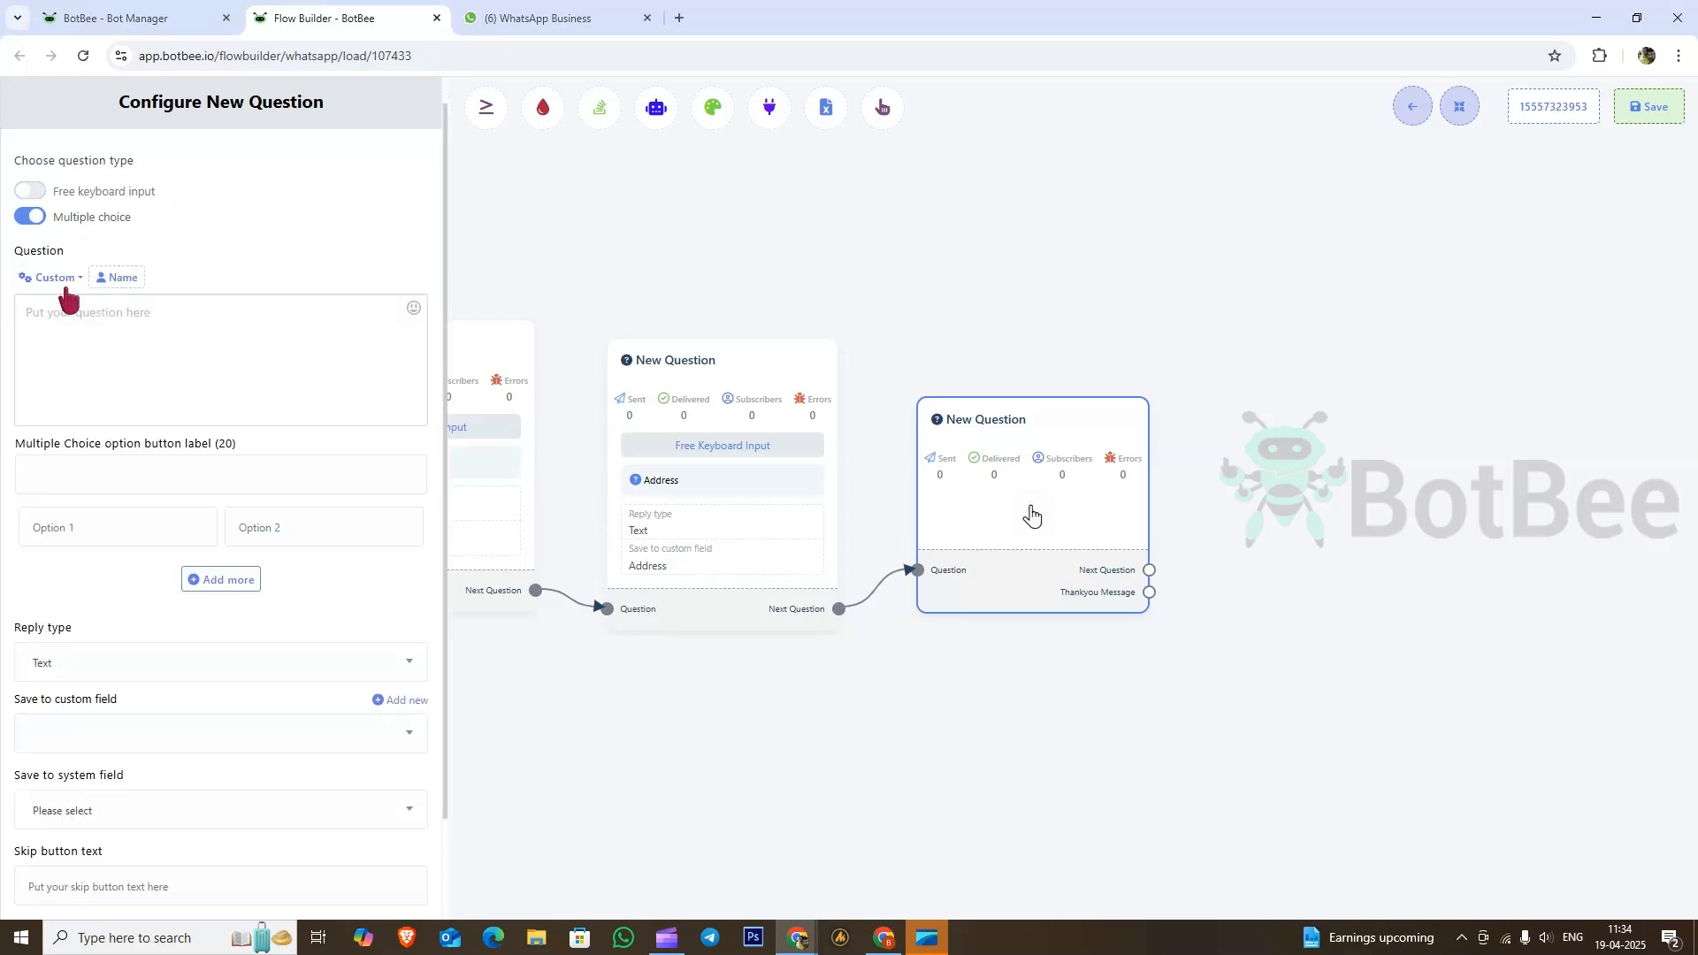
left_click(110, 357)
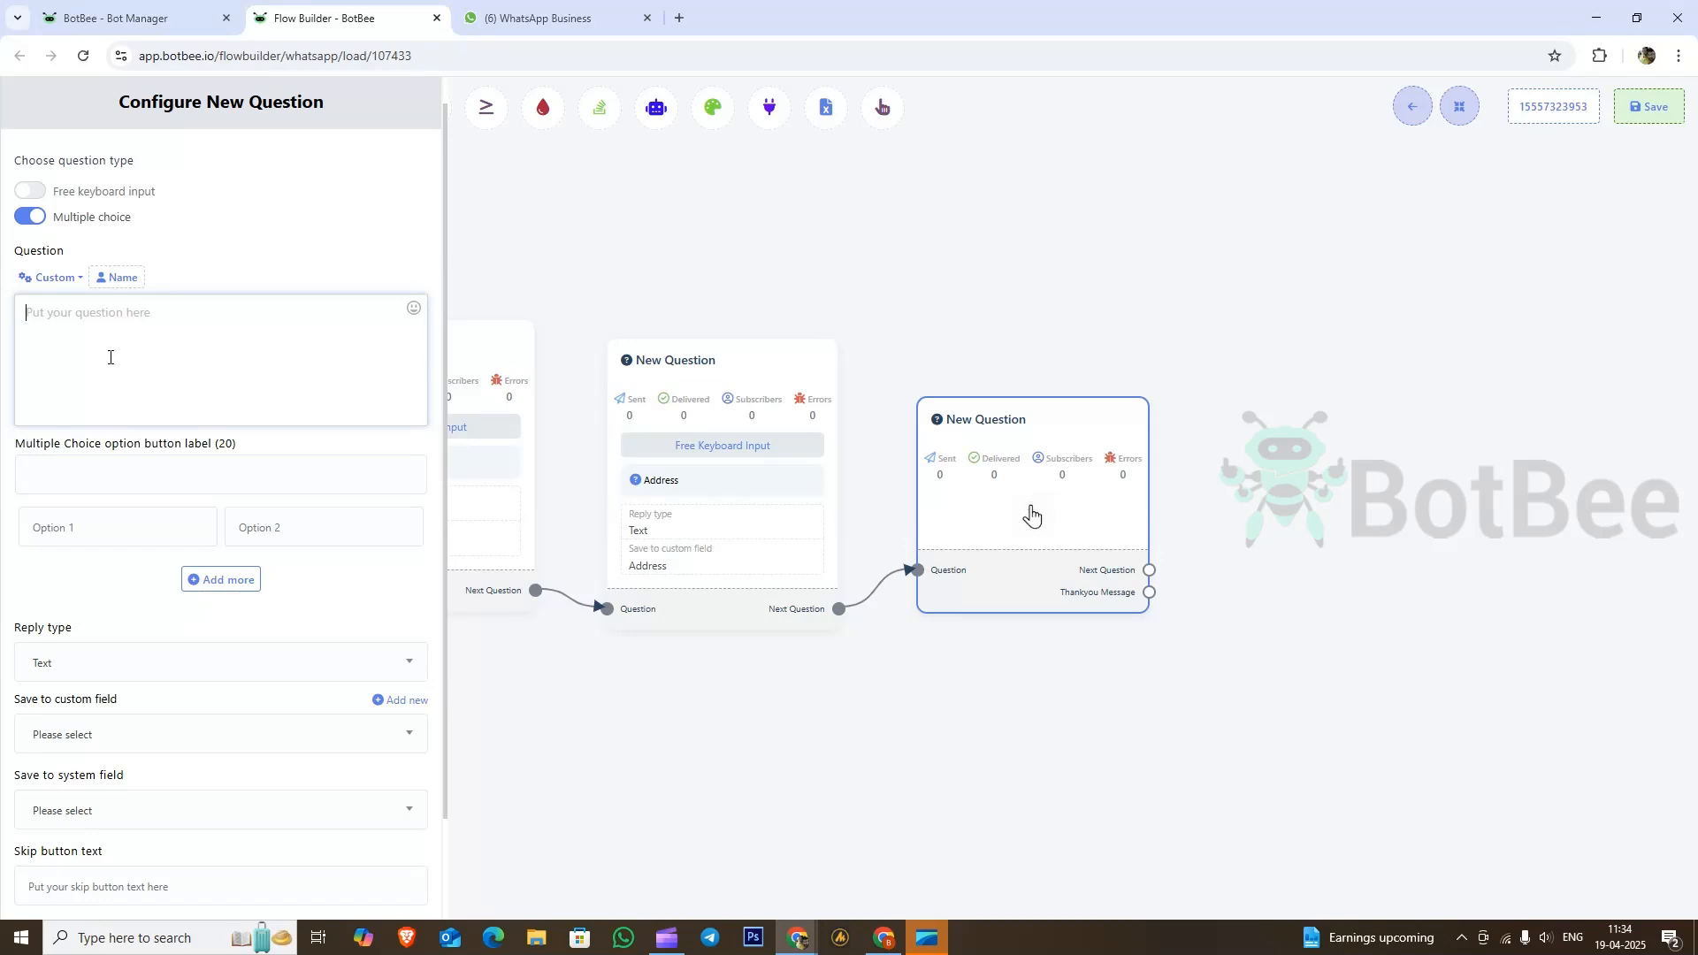
type("Professh")
key("BackSpace")
key("BackSpace")
Step: Copy 'Profession' into the option button label
left_click(133, 478)
left_click(84, 328)
left_click_drag(84, 328, 16, 327)
key("ctrl+c")
left_click(88, 480)
key("ctrl+v")
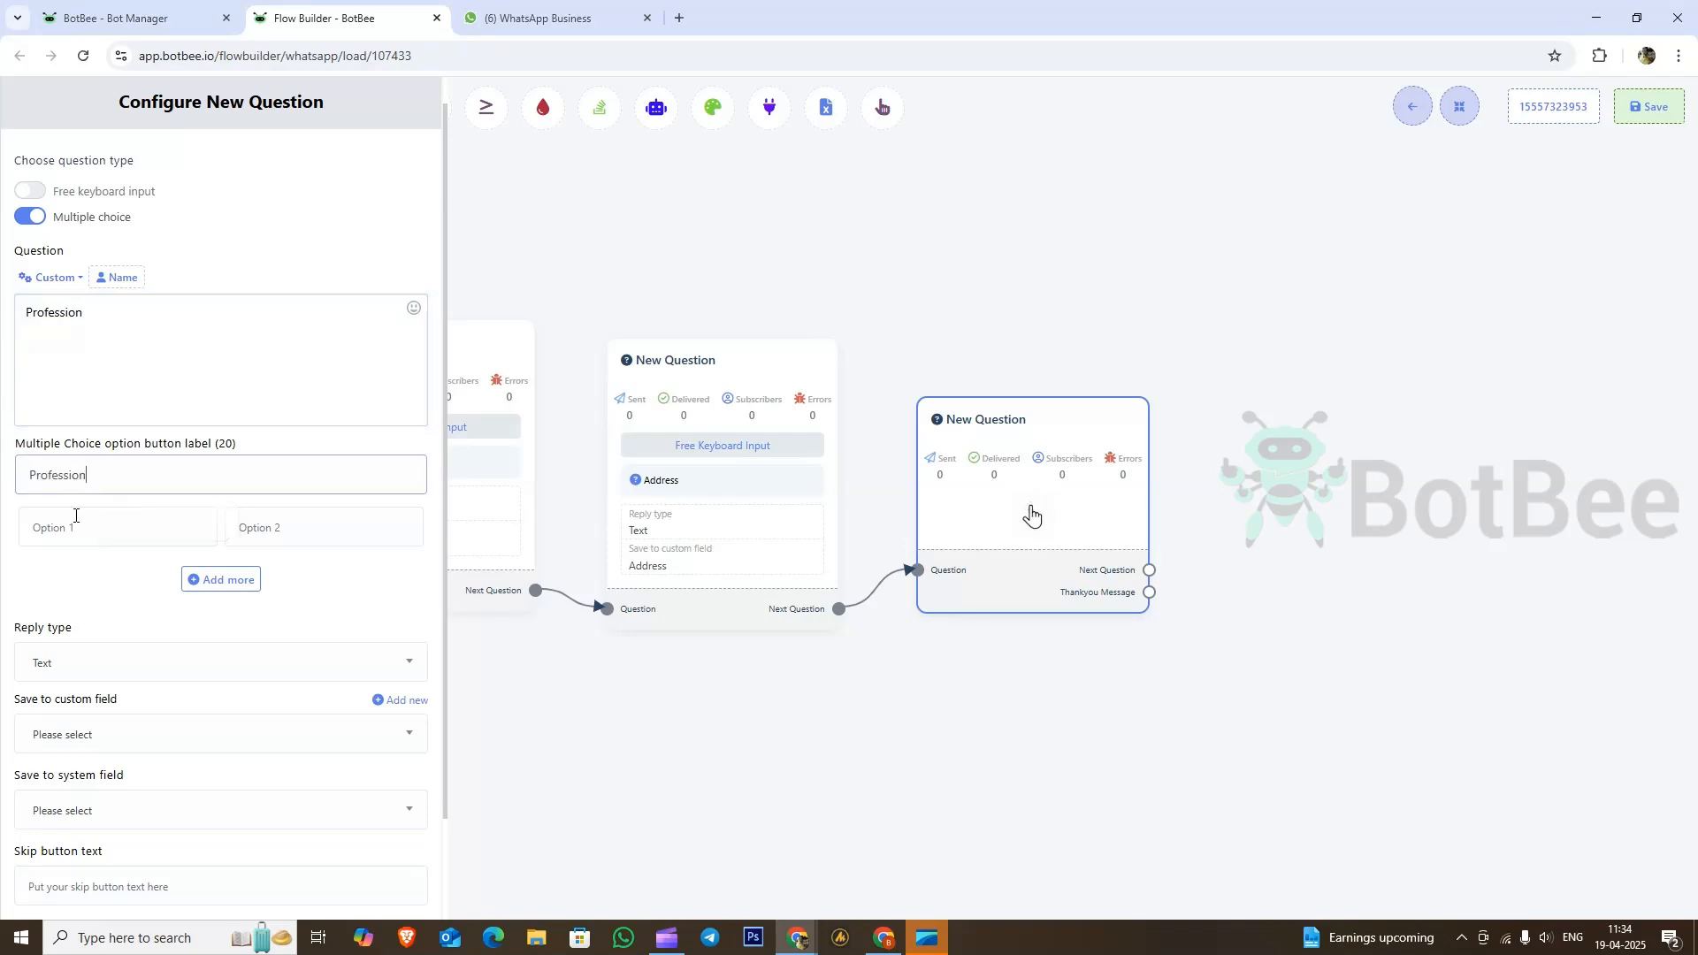
Step: Enter the options Business, Salaried and Student
left_click(46, 537)
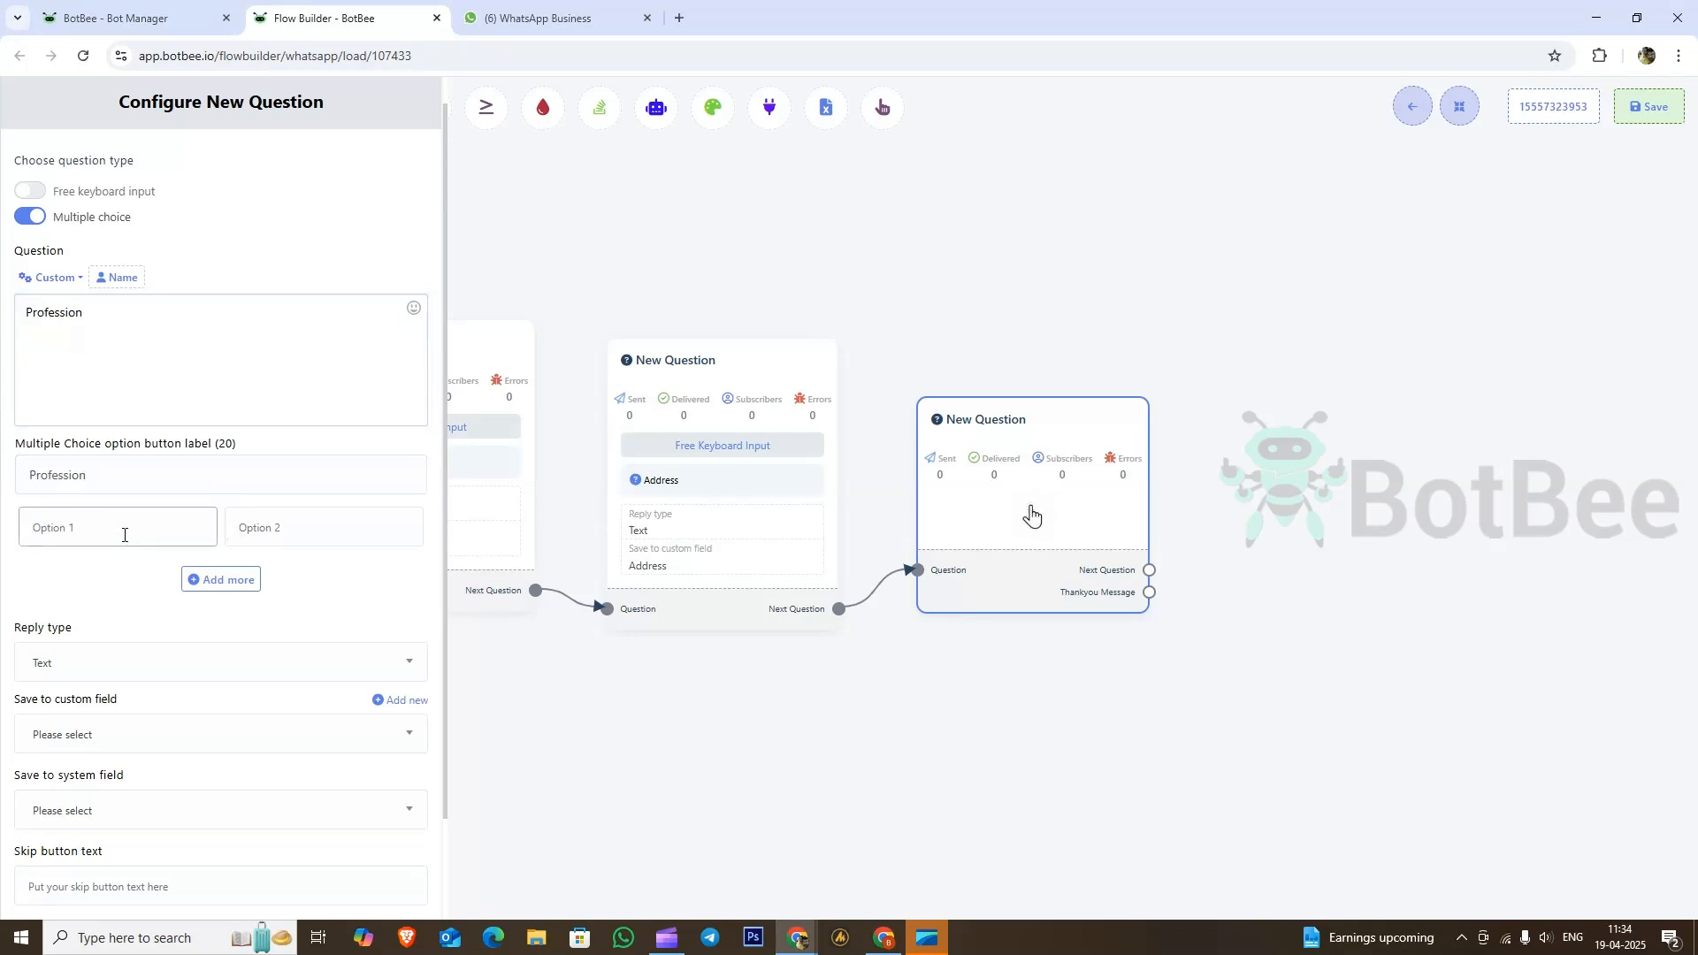
type("Business")
left_click(280, 529)
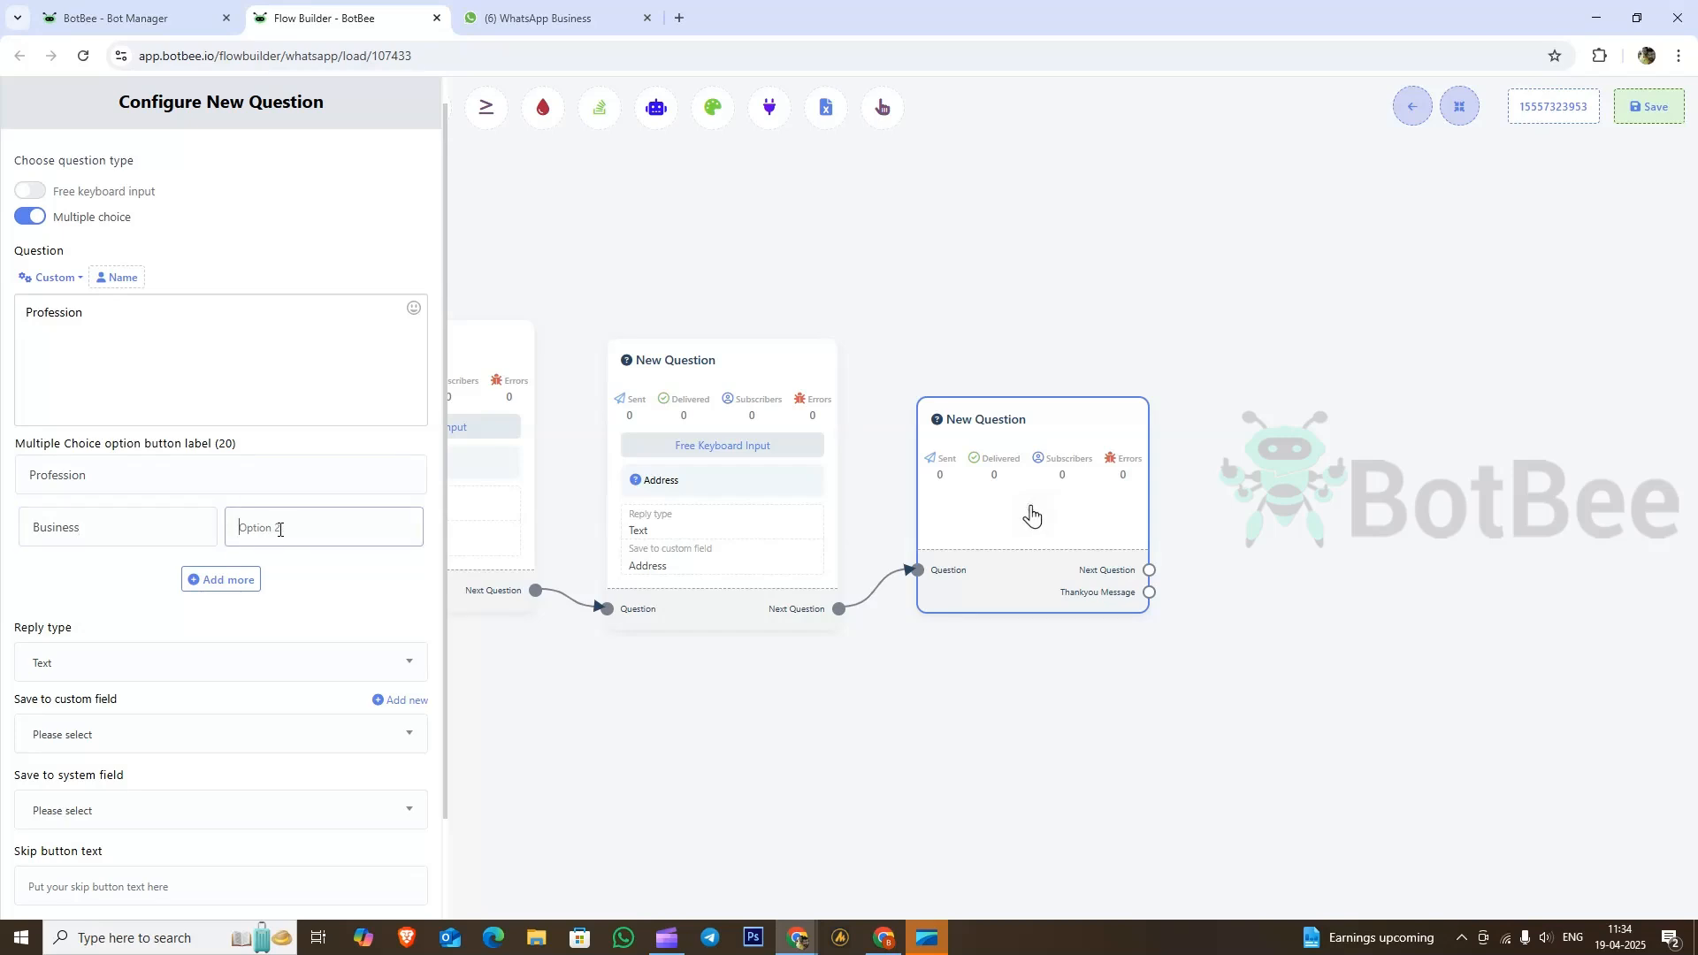
type("Se")
type("Salaried")
left_click(223, 579)
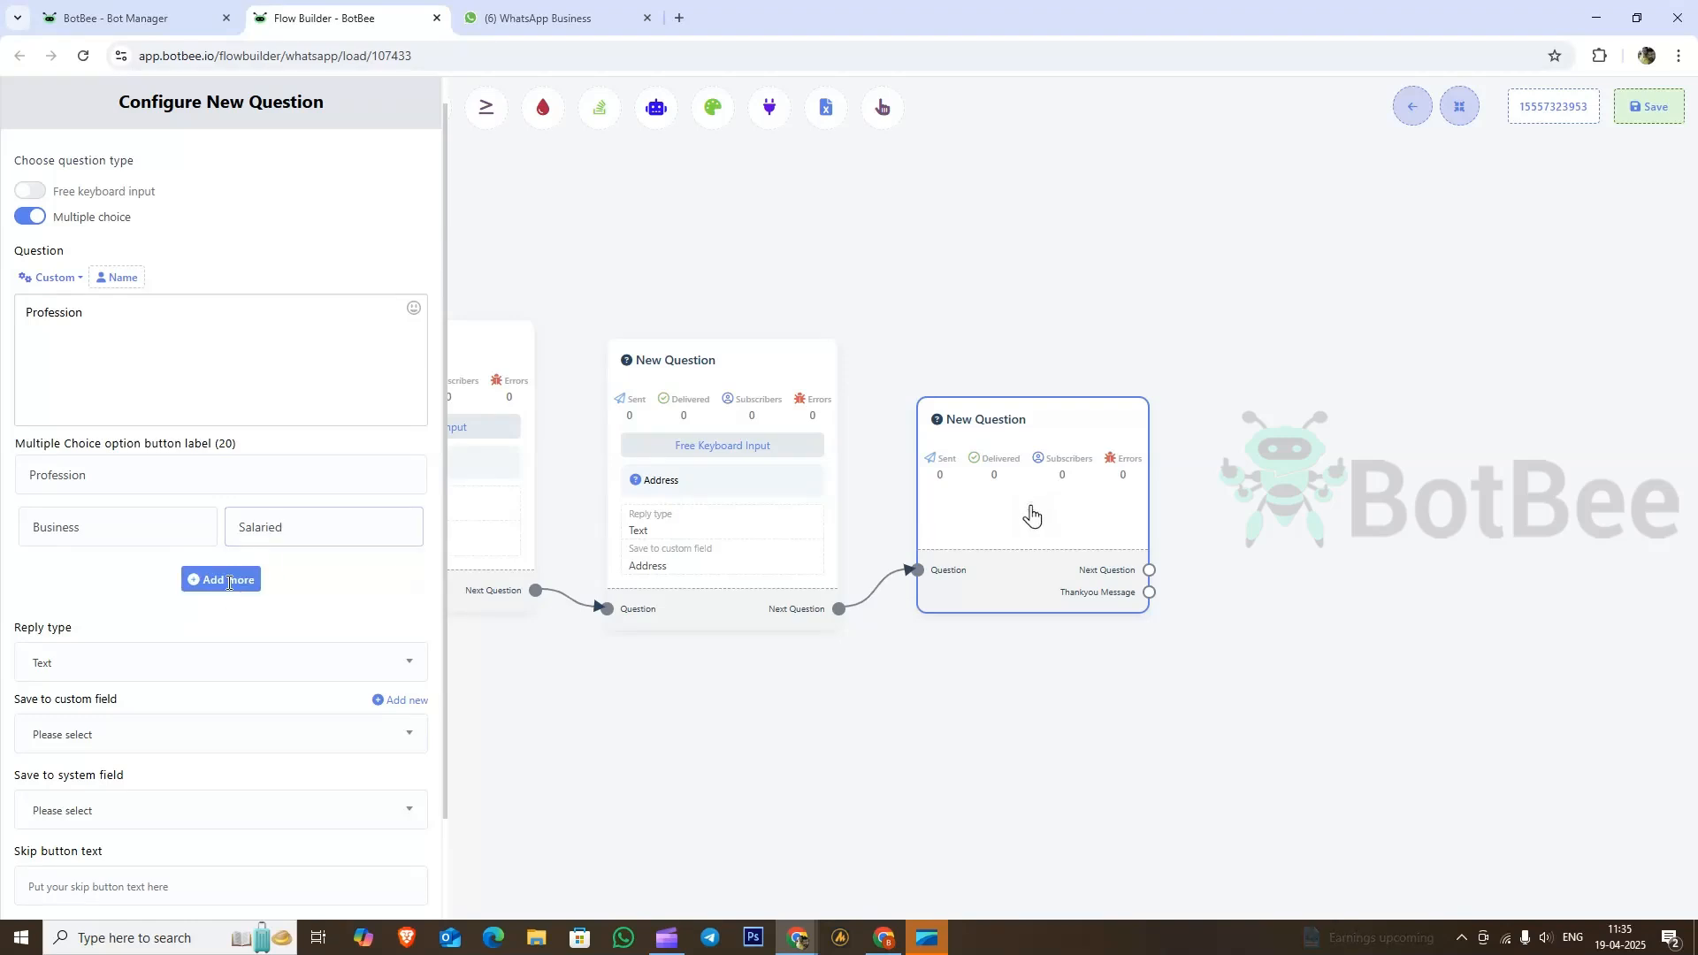
left_click(106, 576)
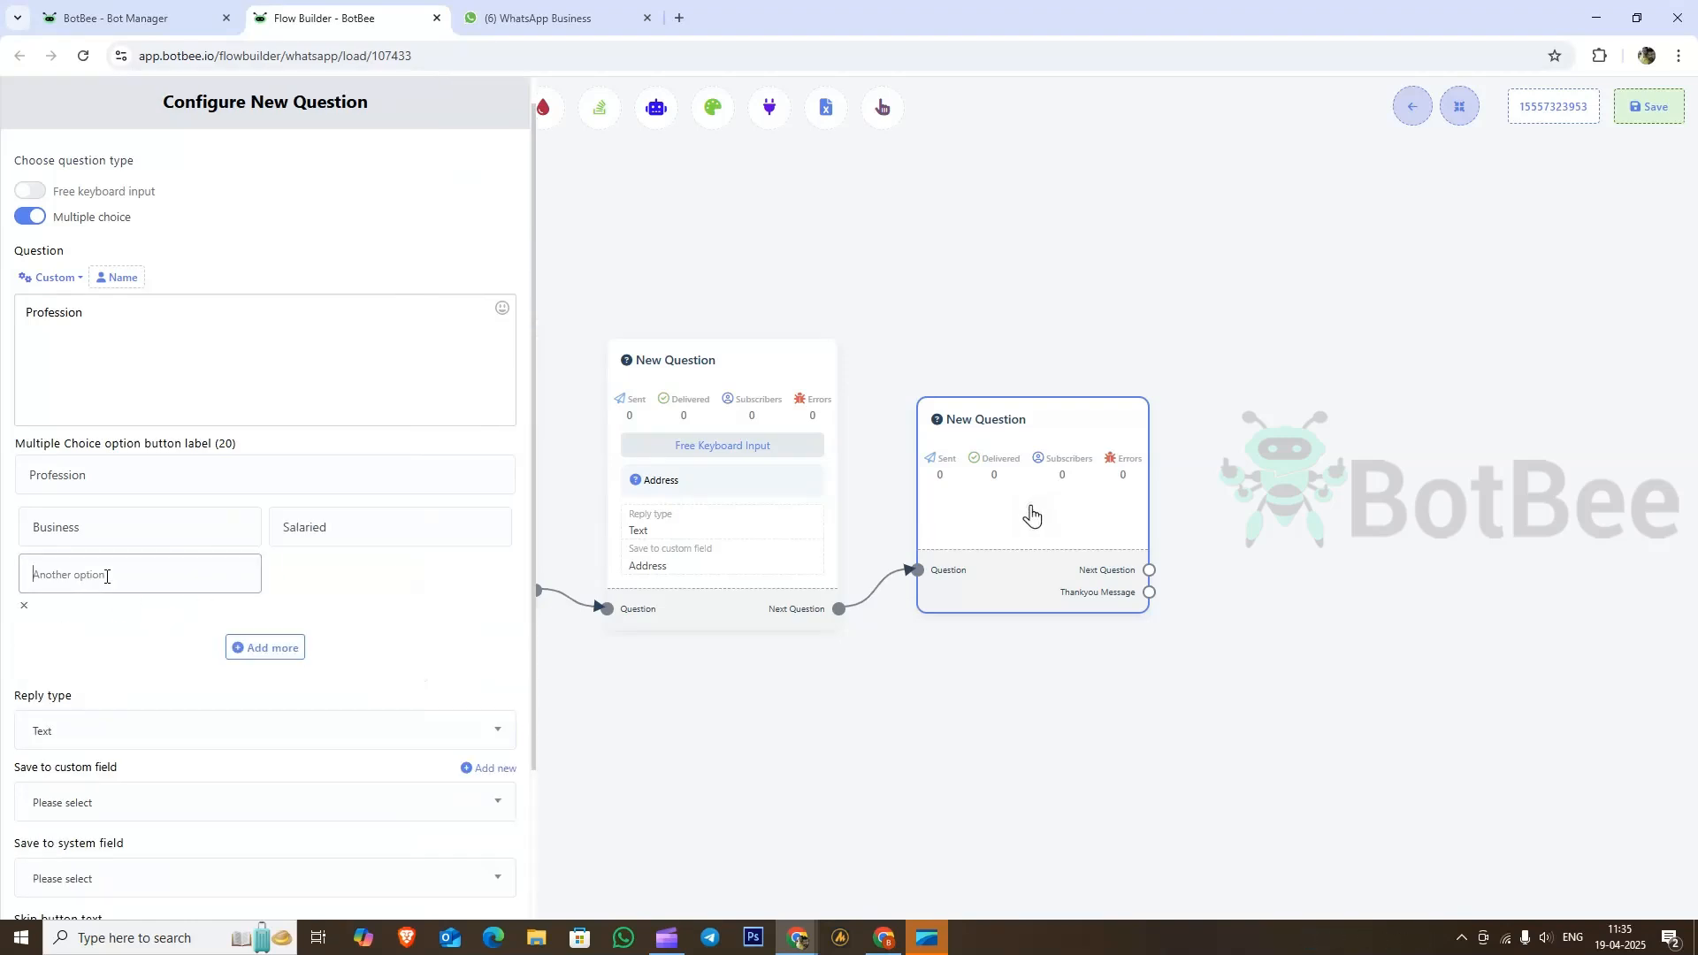
type("Stuent")
Step: Finish the Student option and keep Text as the reply type
type("dent")
scroll(89, 573, "down", 2)
left_click(173, 575)
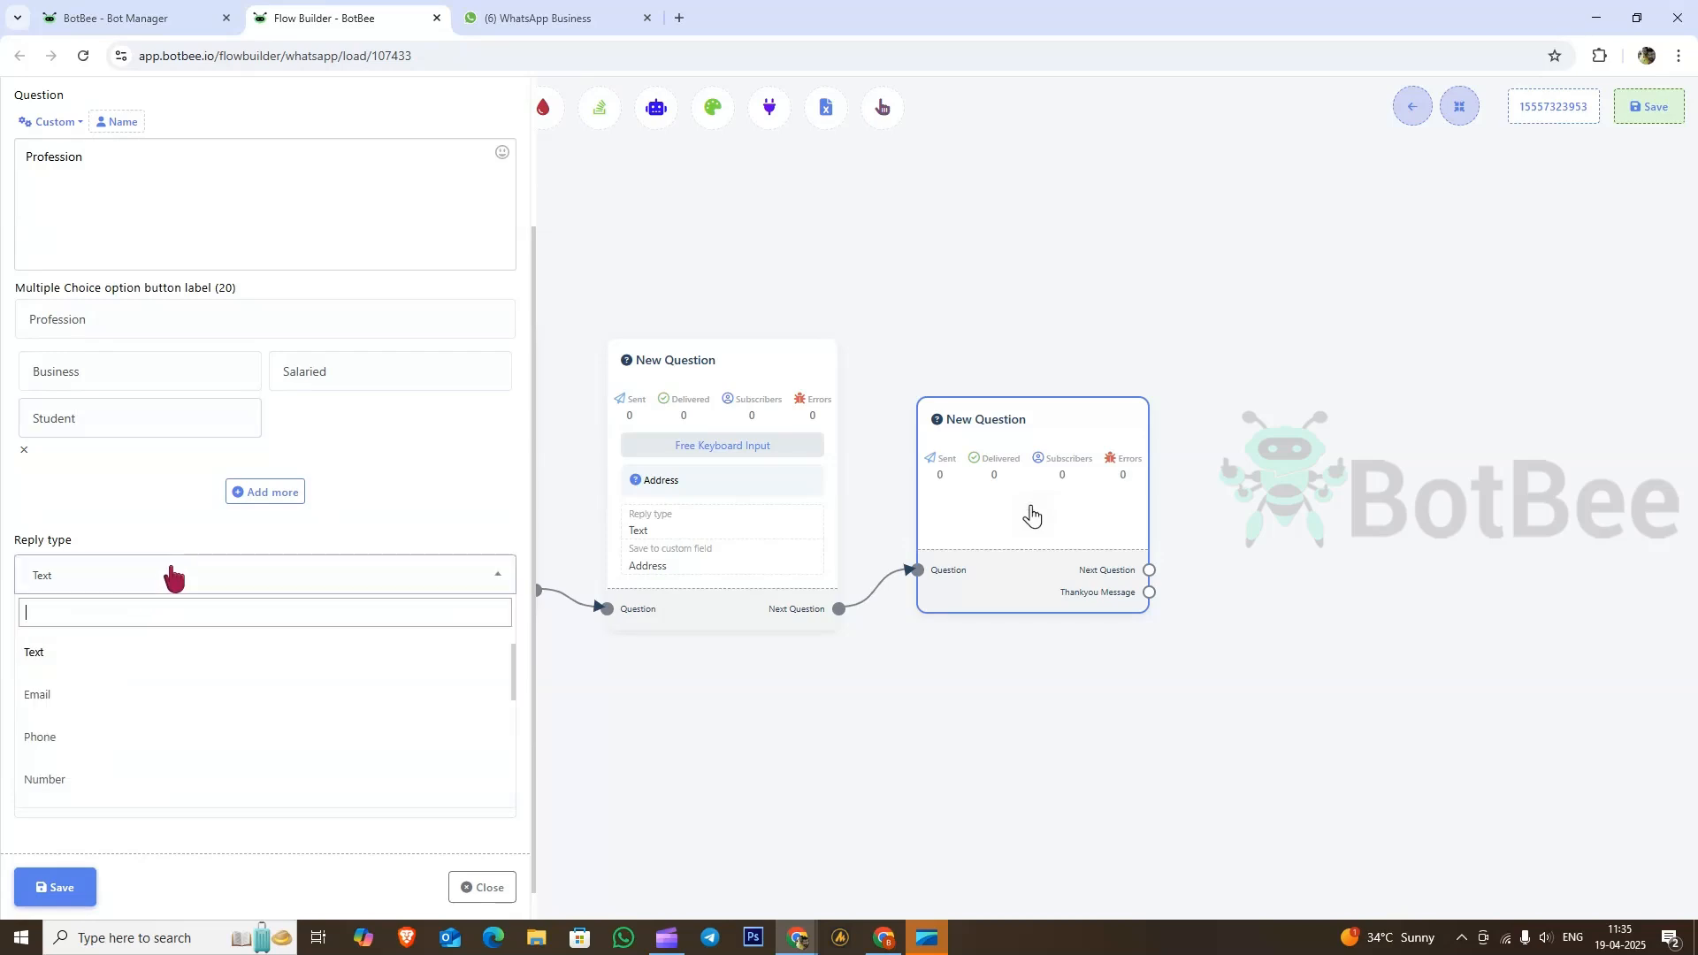
left_click(172, 575)
left_click(171, 576)
scroll(162, 734, "down", 2)
scroll(162, 734, "up", 2)
left_click(98, 653)
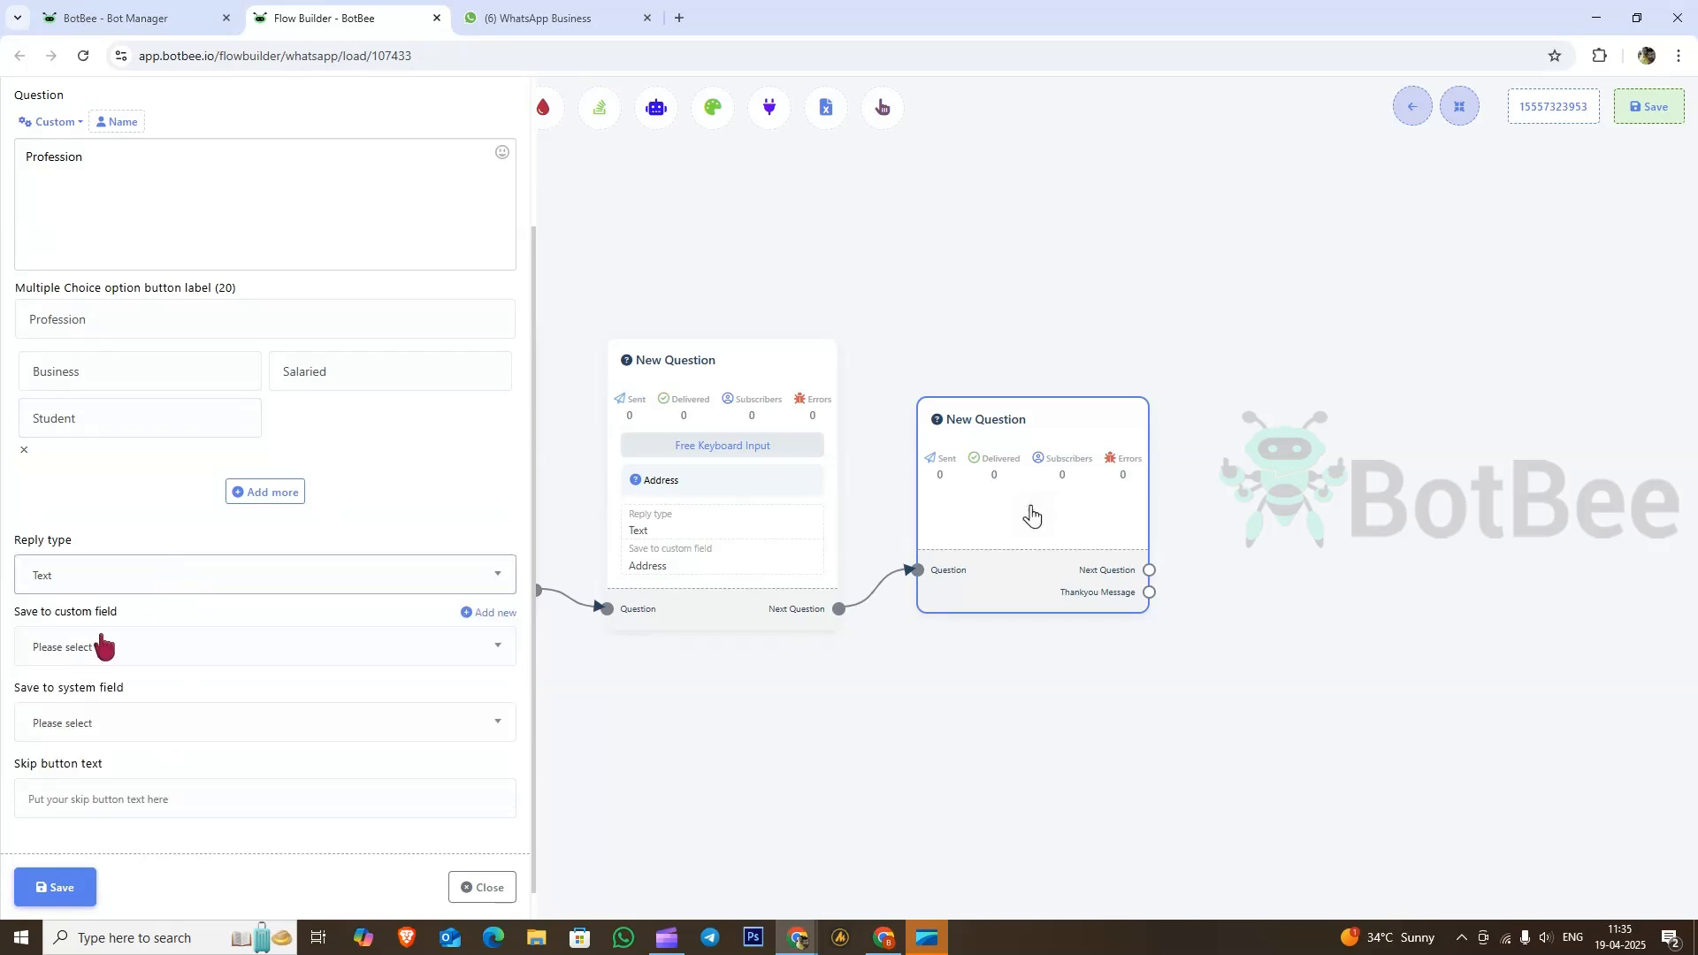
Step: Create a new custom field named 'profession'
left_click(213, 650)
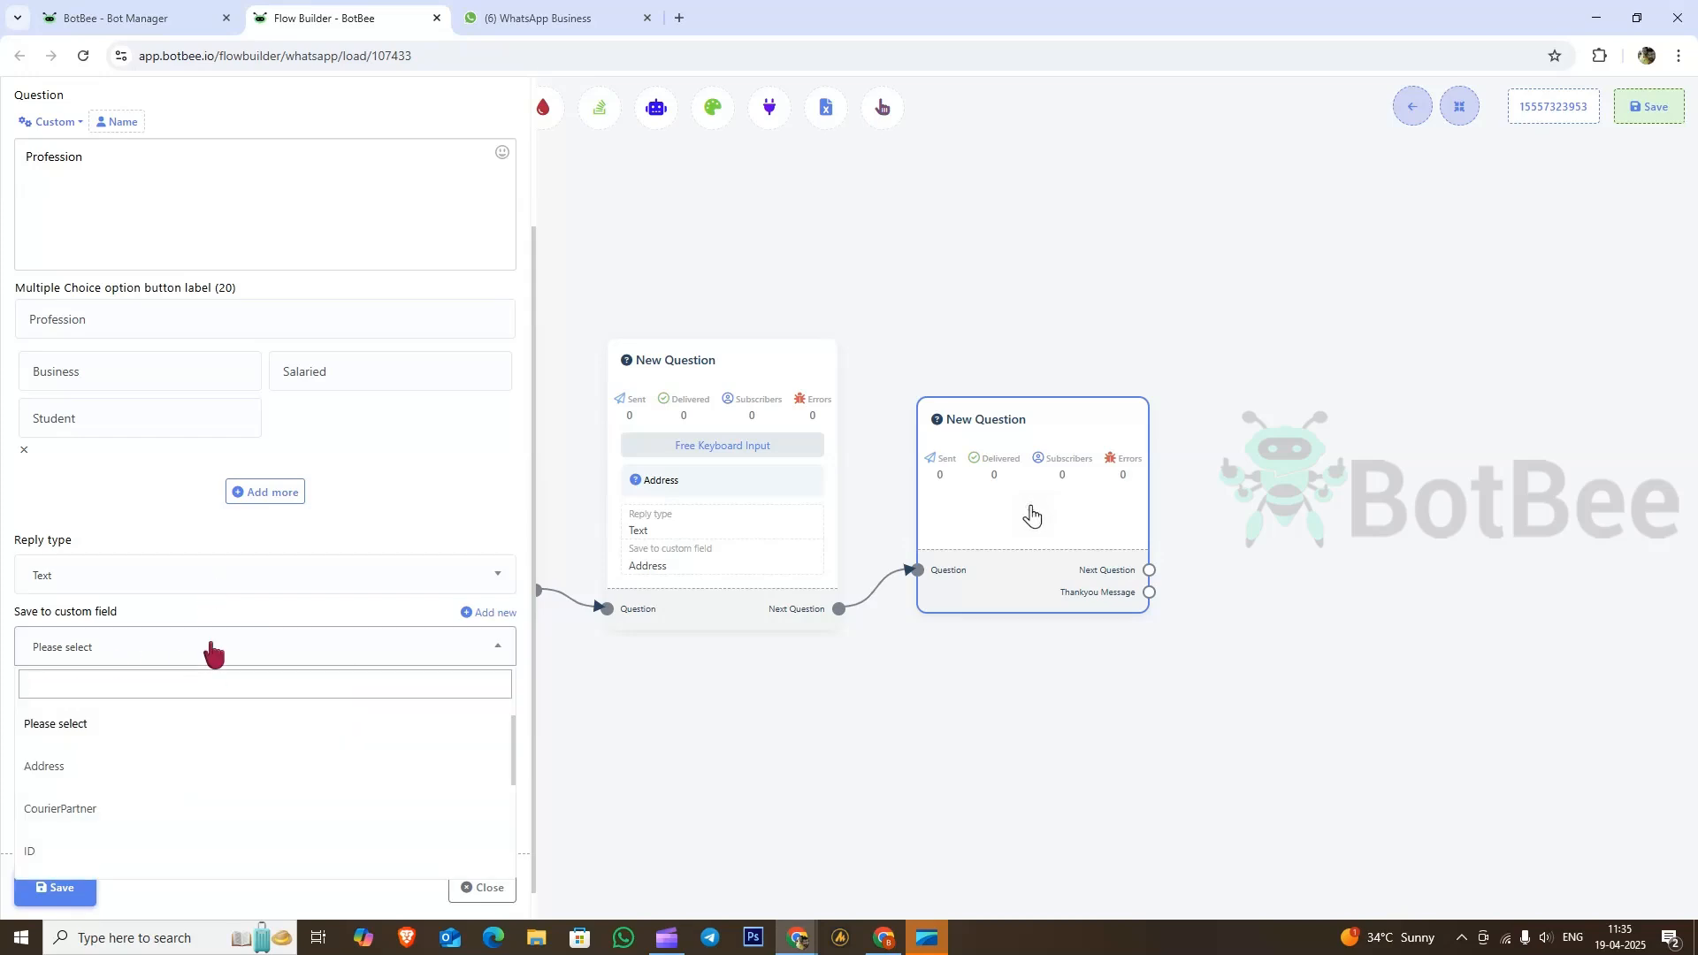
scroll(152, 803, "down", 5)
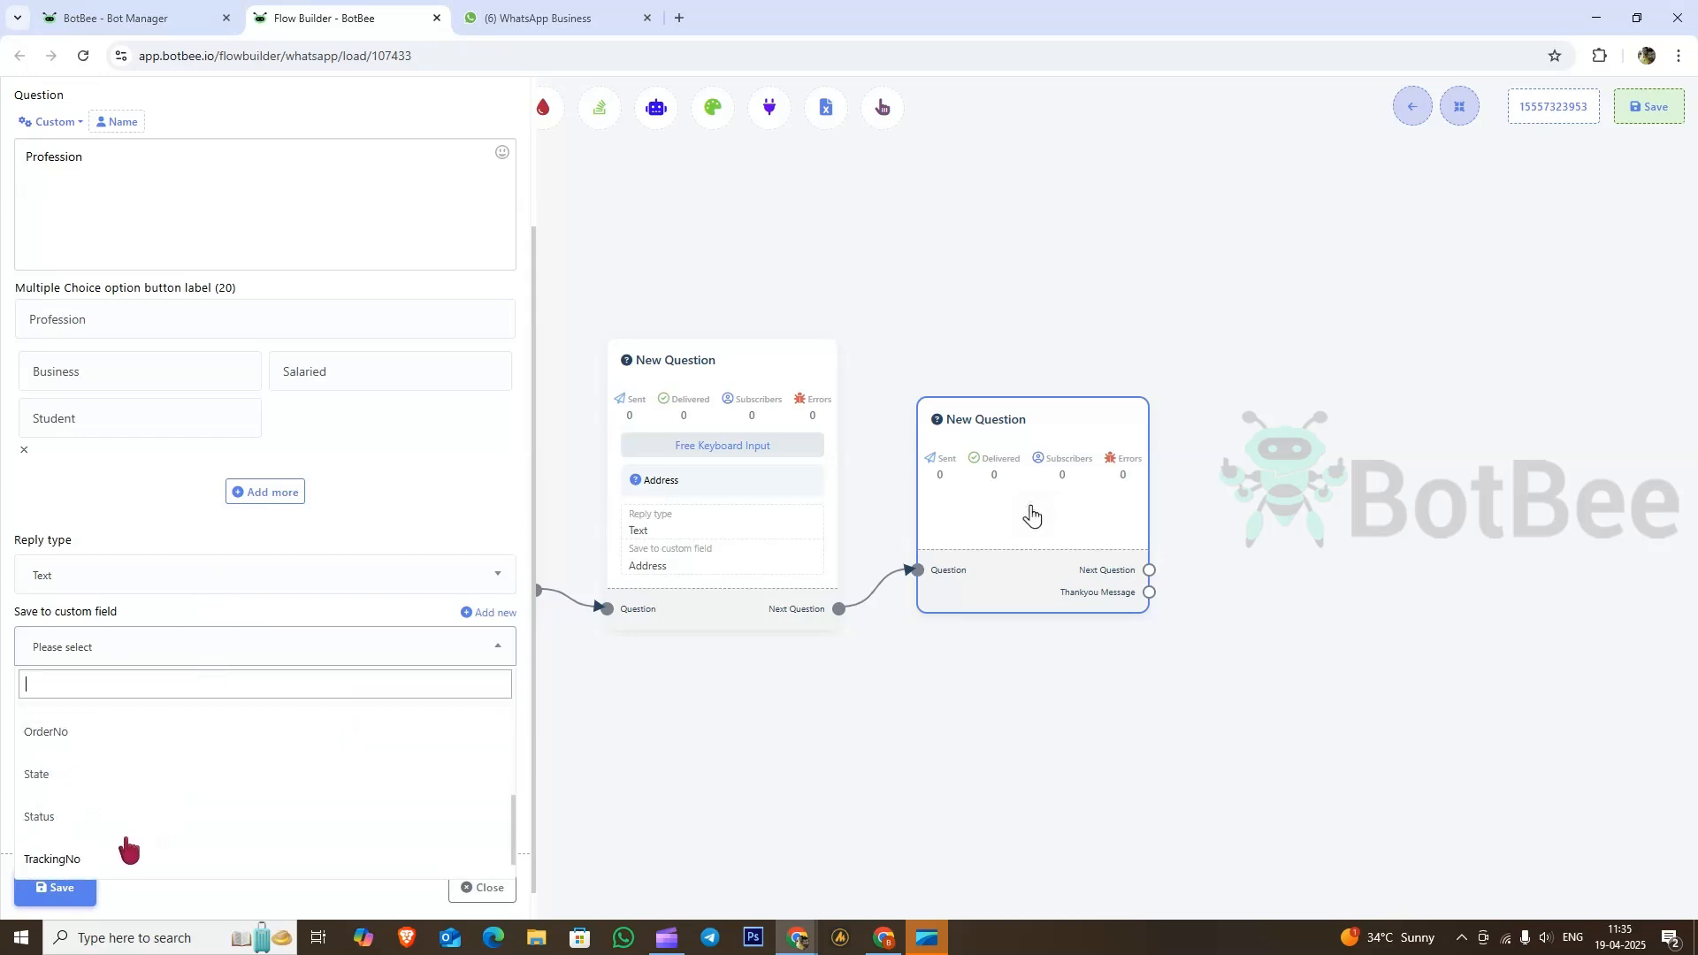
scroll(129, 845, "up", 5)
left_click(232, 546)
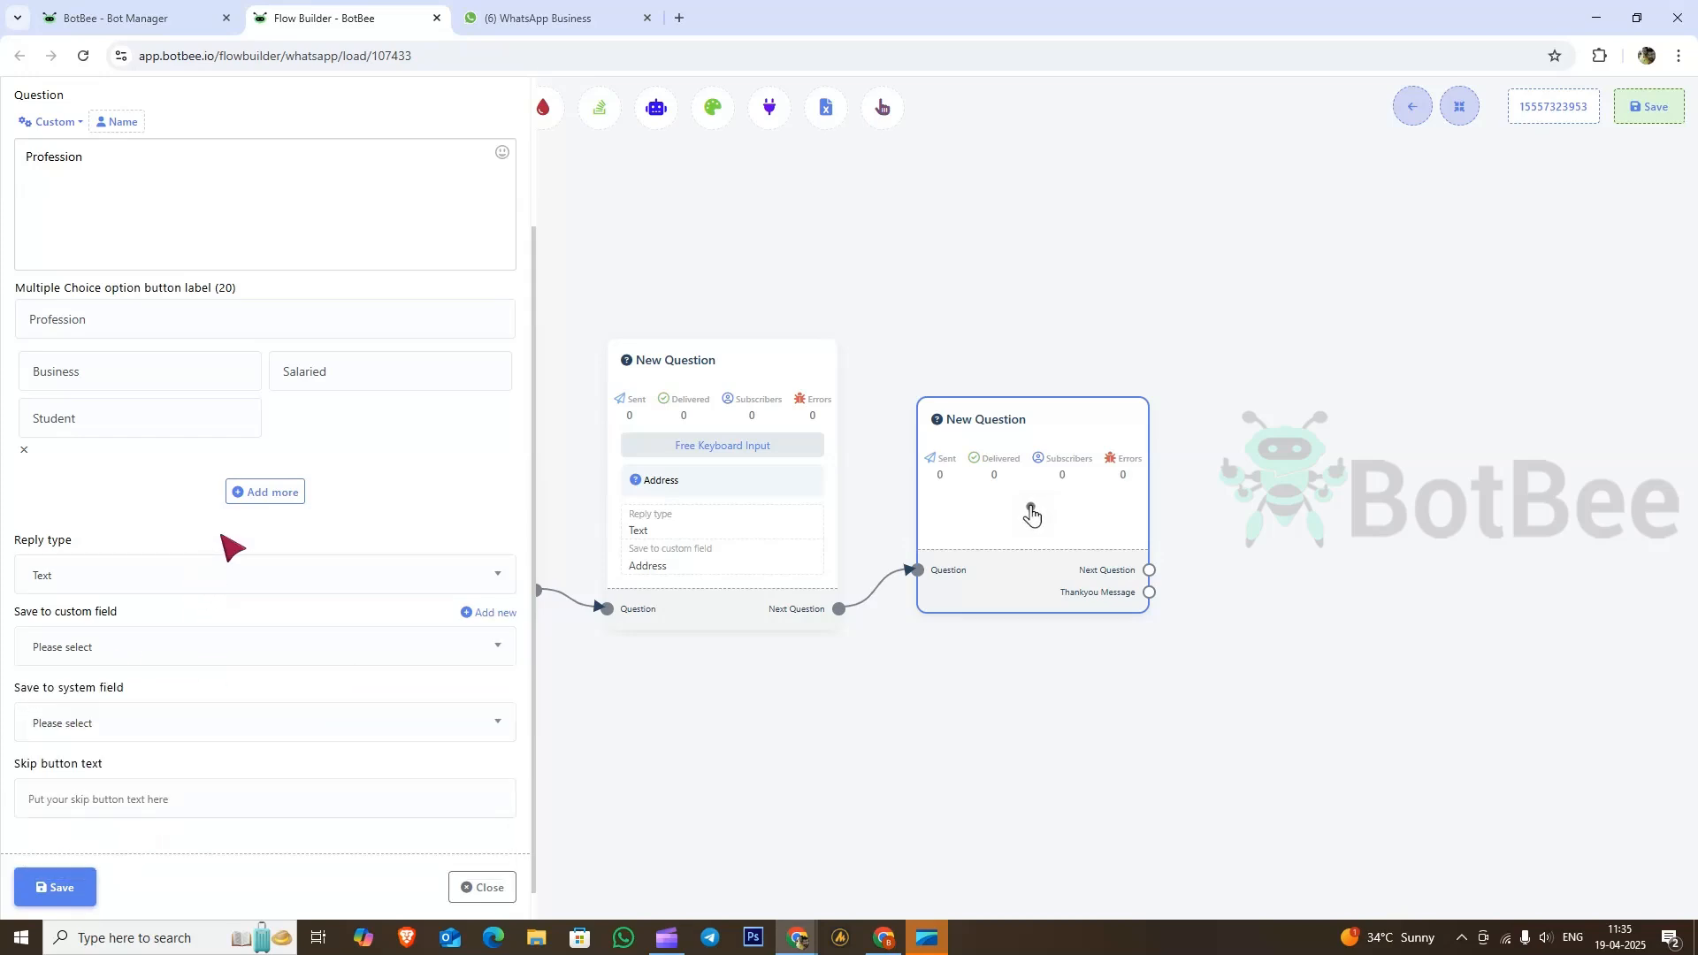
left_click(497, 613)
left_click(163, 736)
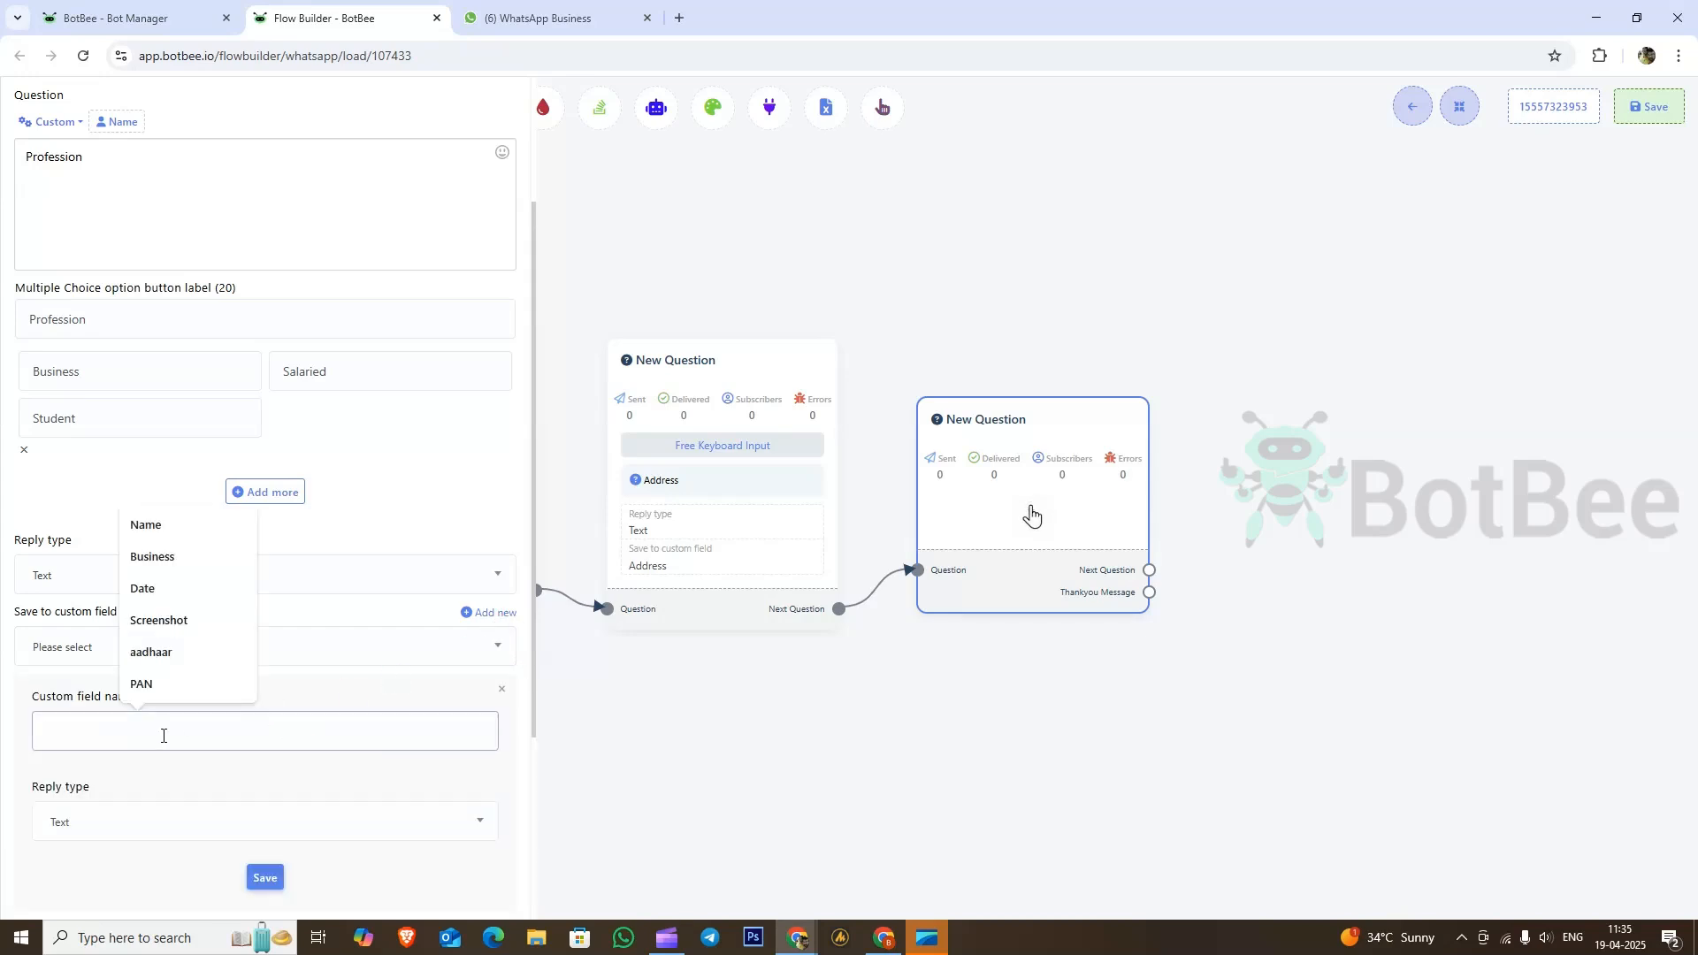
type("profess")
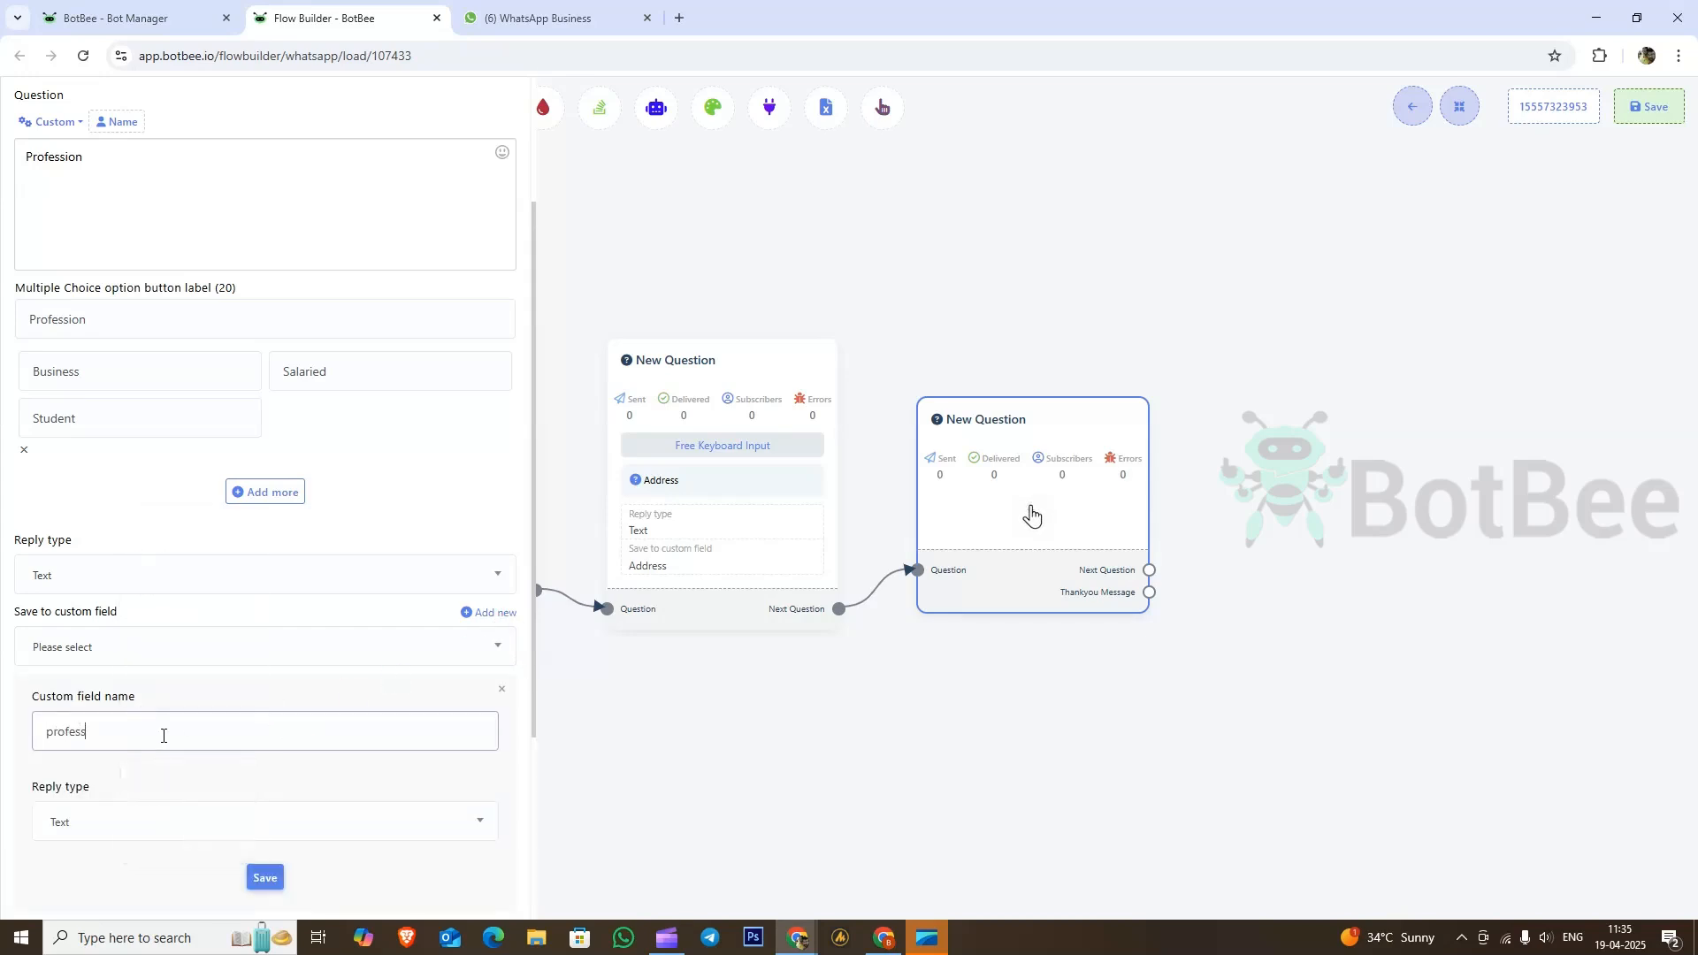
type("ion")
left_click(91, 826)
left_click(265, 879)
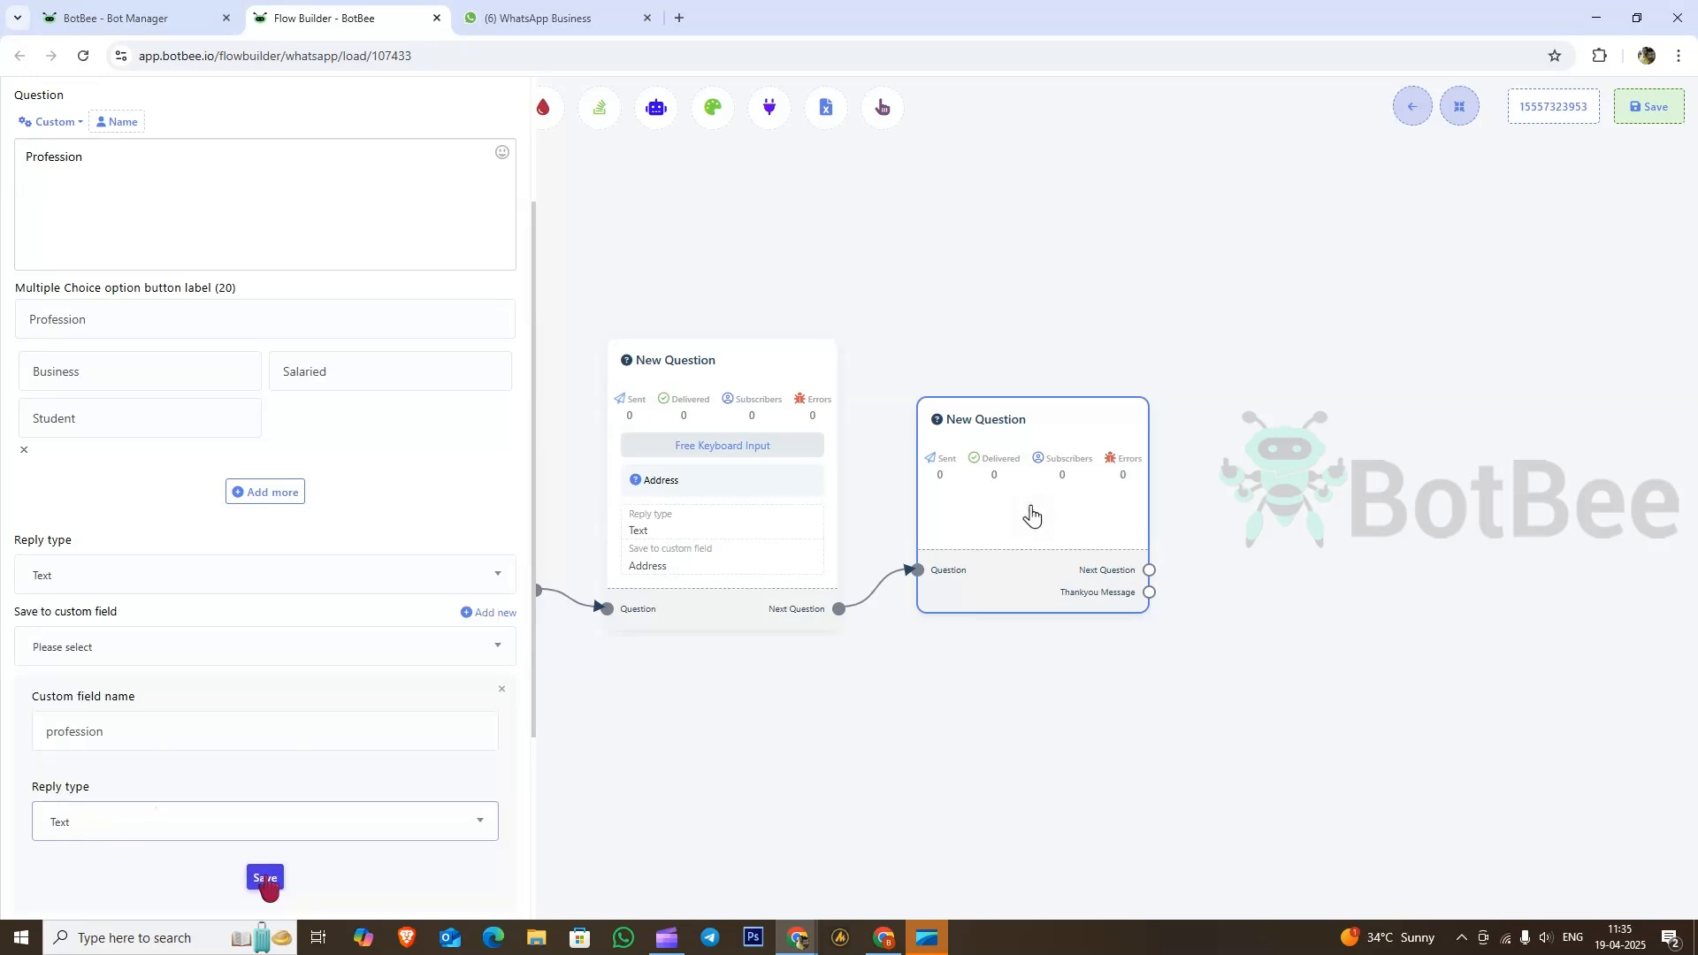
Step: Store the Profession answer in the profession field and save the question
left_click(137, 721)
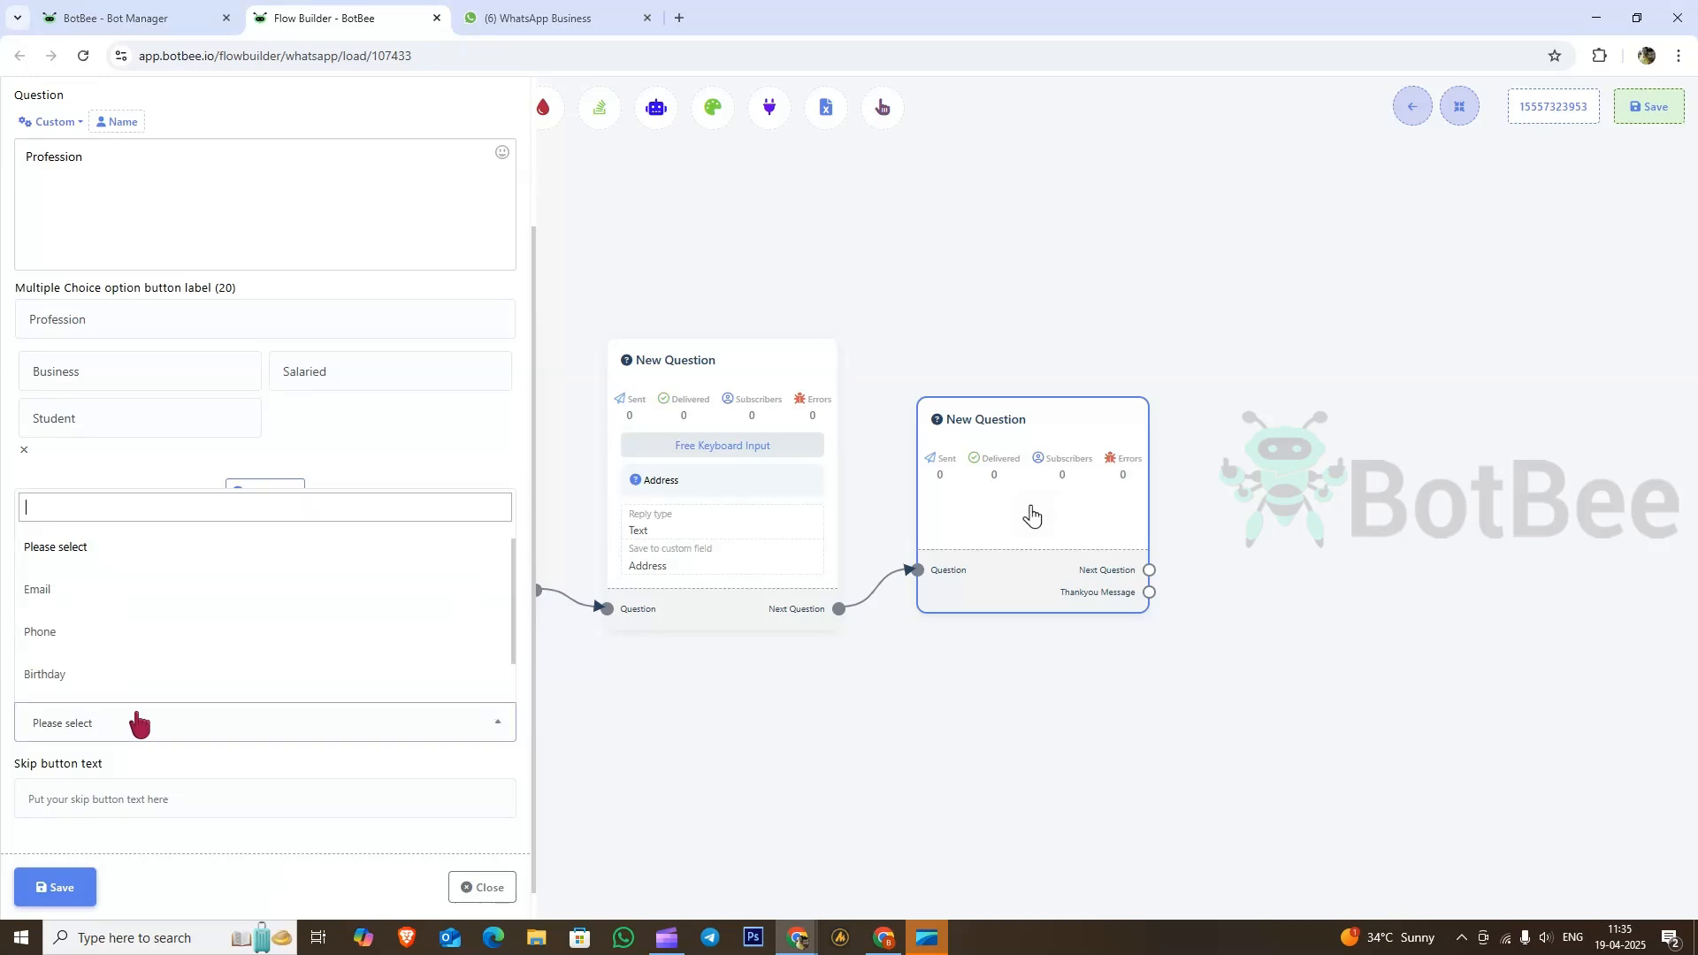
left_click(137, 722)
left_click(162, 645)
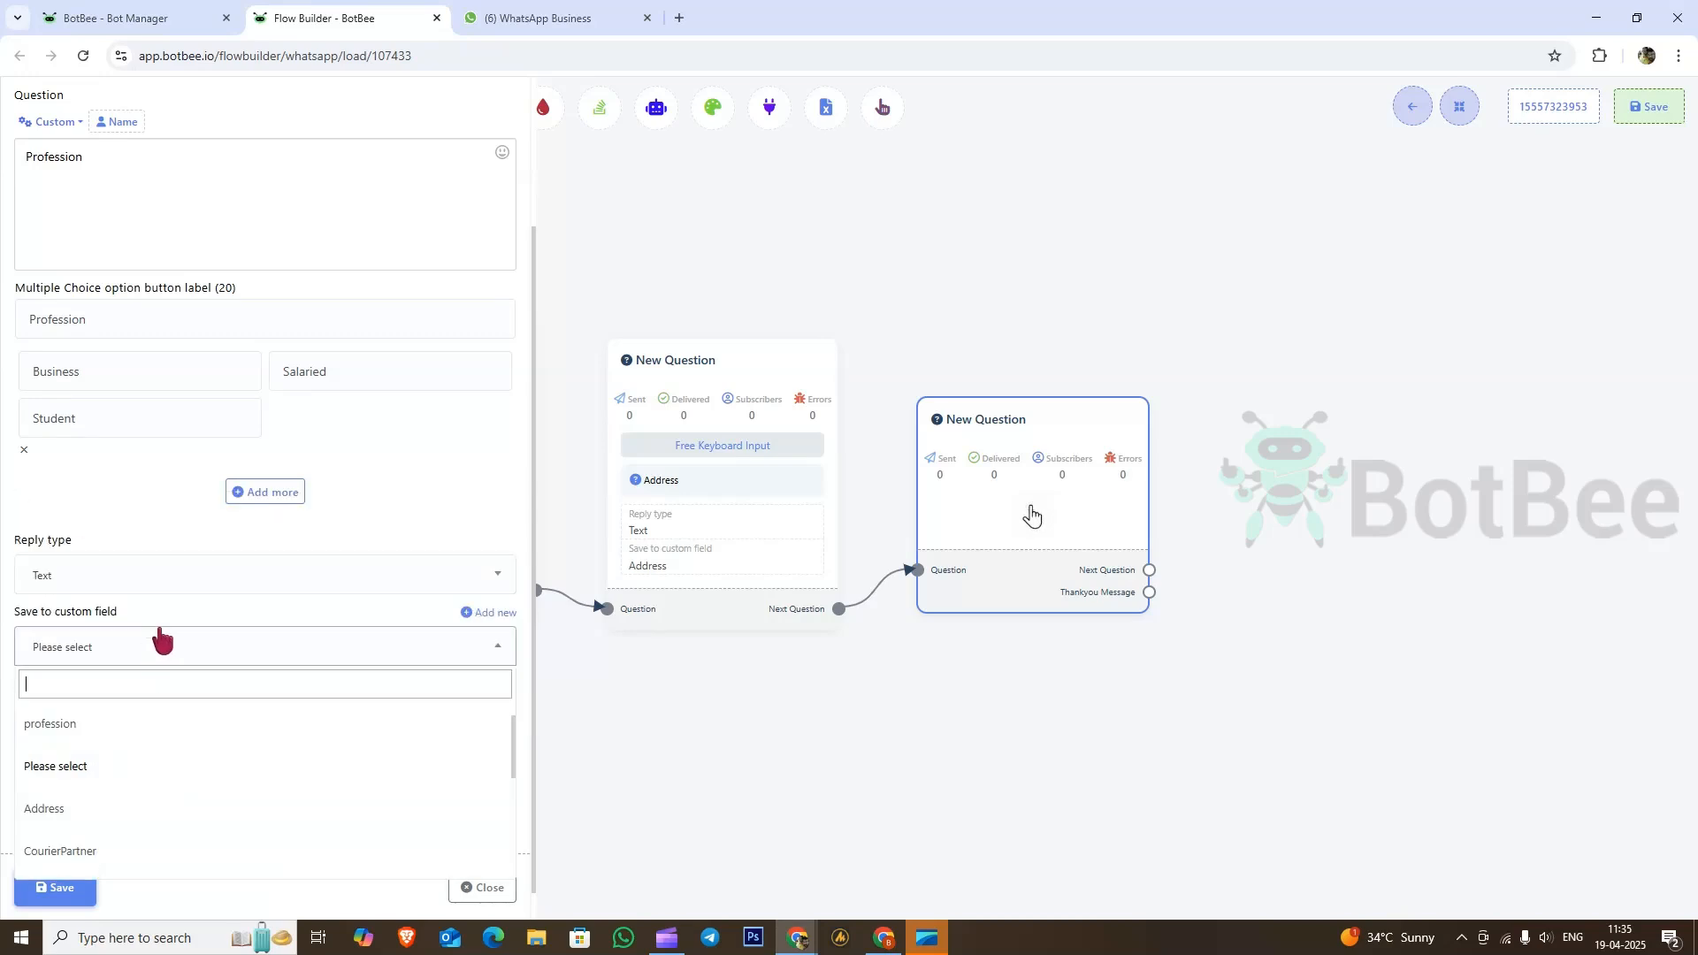
left_click(104, 727)
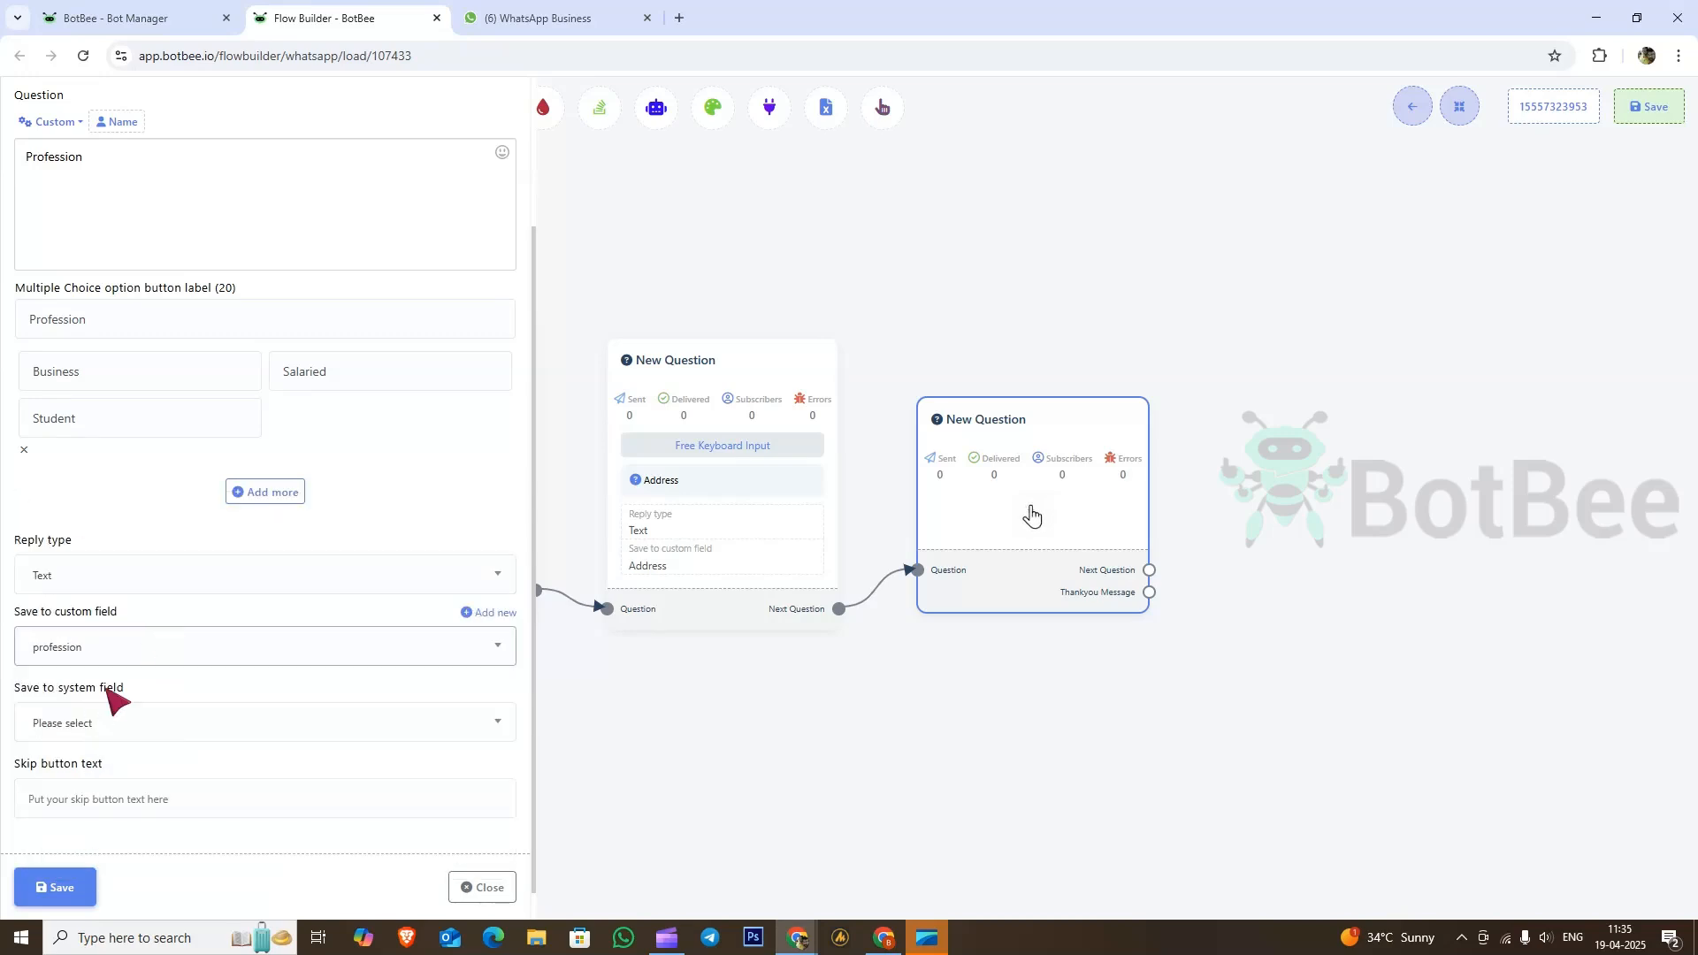
left_click(54, 888)
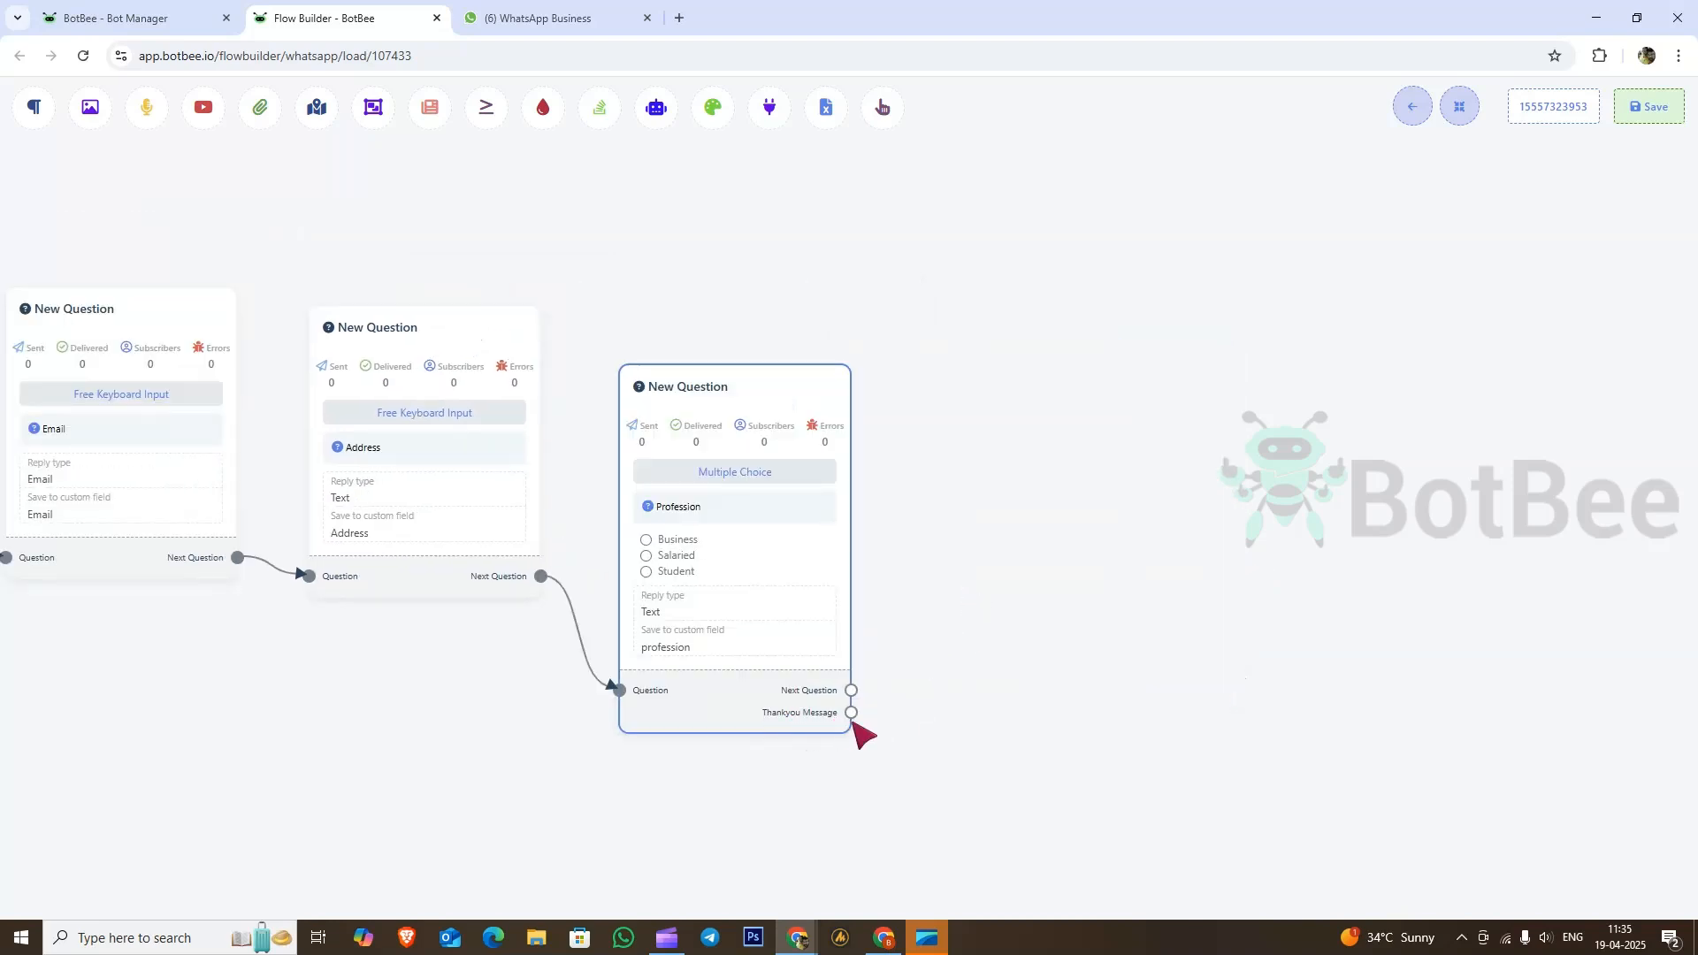
Step: Add a closing text reply 'Thanks for sharing the details our team will contact you soon' and save the flow
left_click_drag(851, 712, 1026, 362)
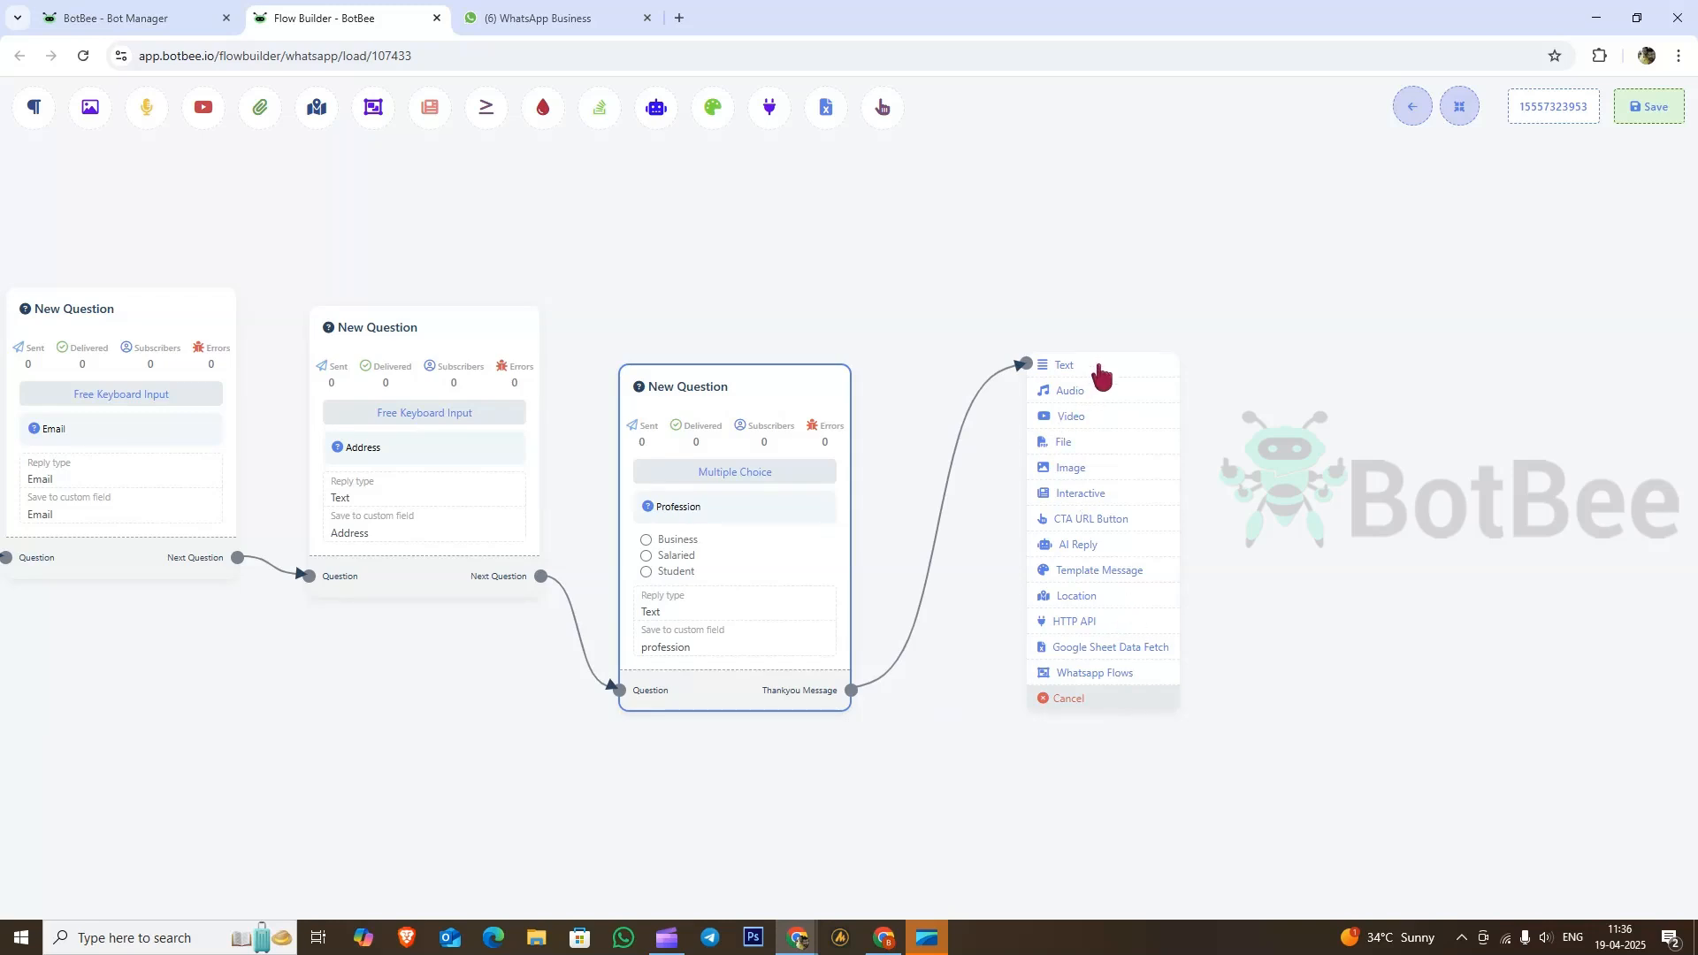
left_click(1064, 365)
left_click(1213, 481)
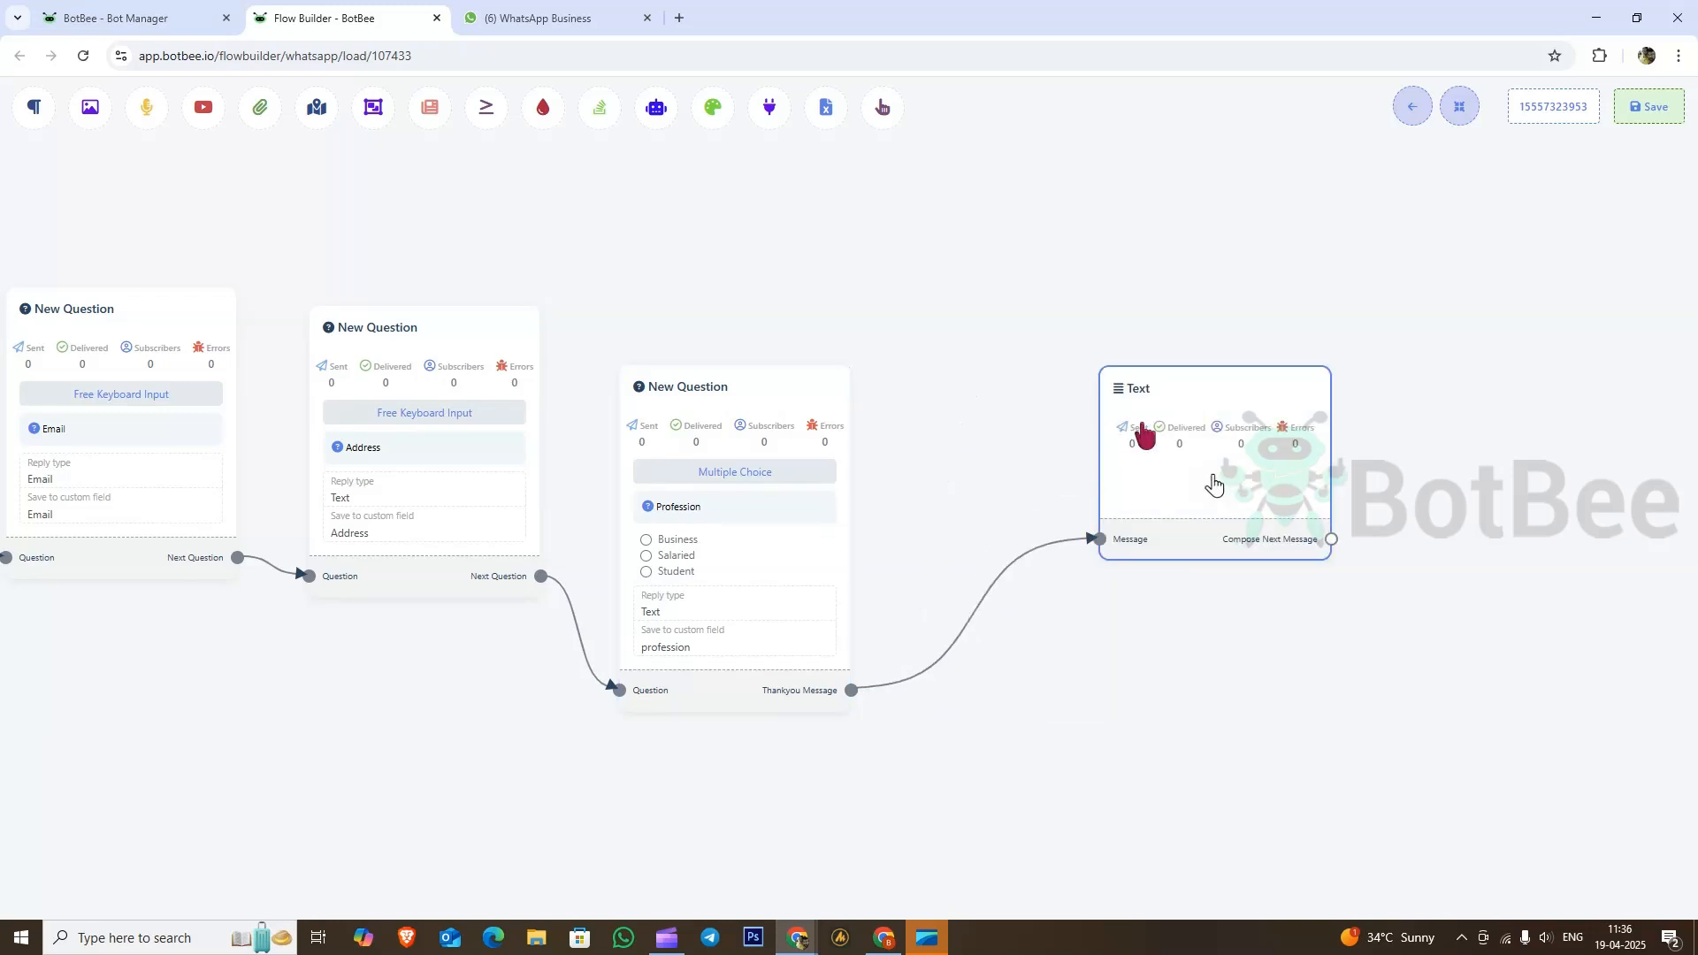
type("T")
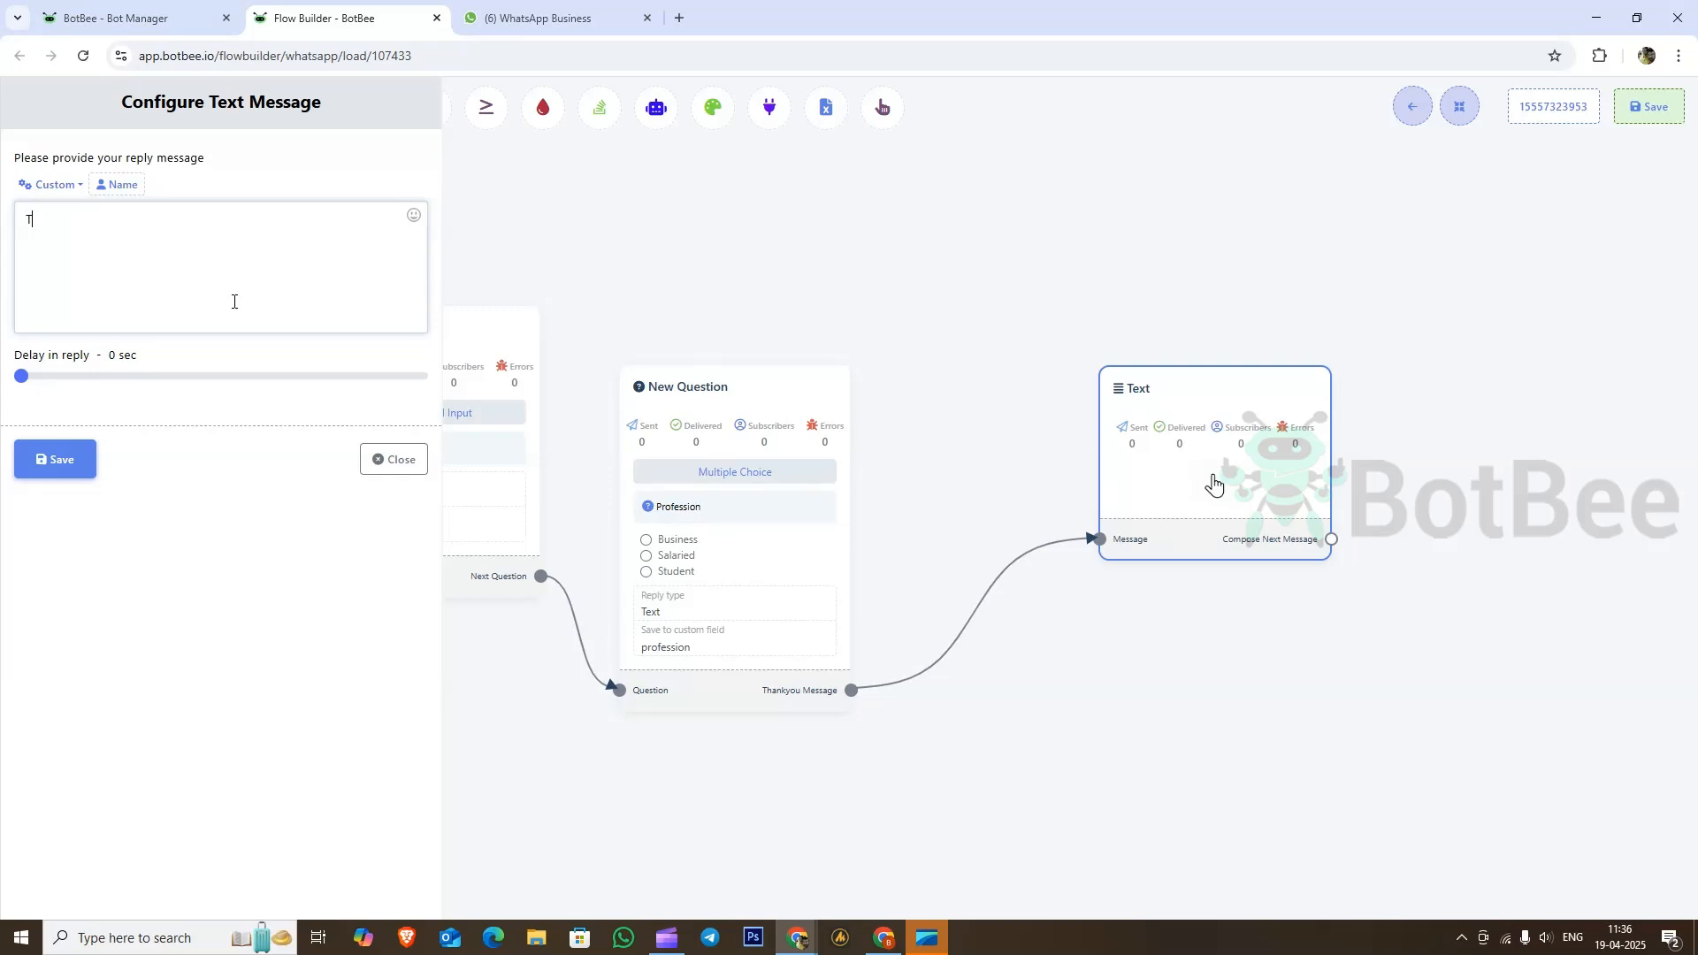
type("hanks for sharing t")
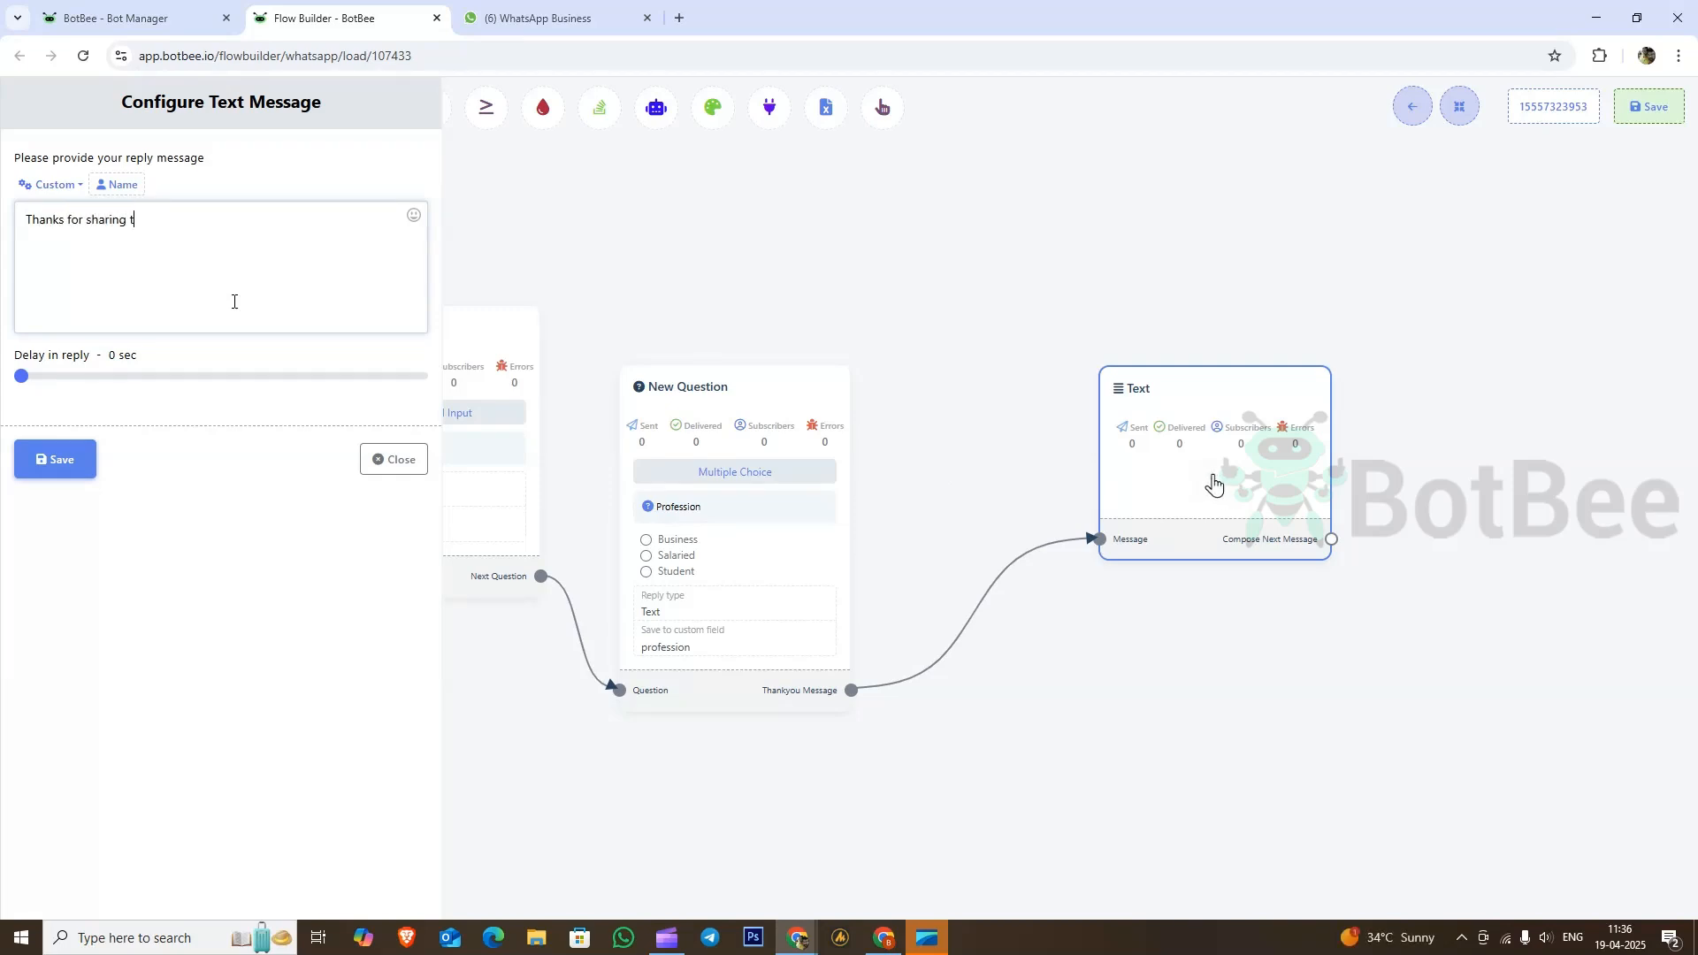
type("he details our team will contact you ")
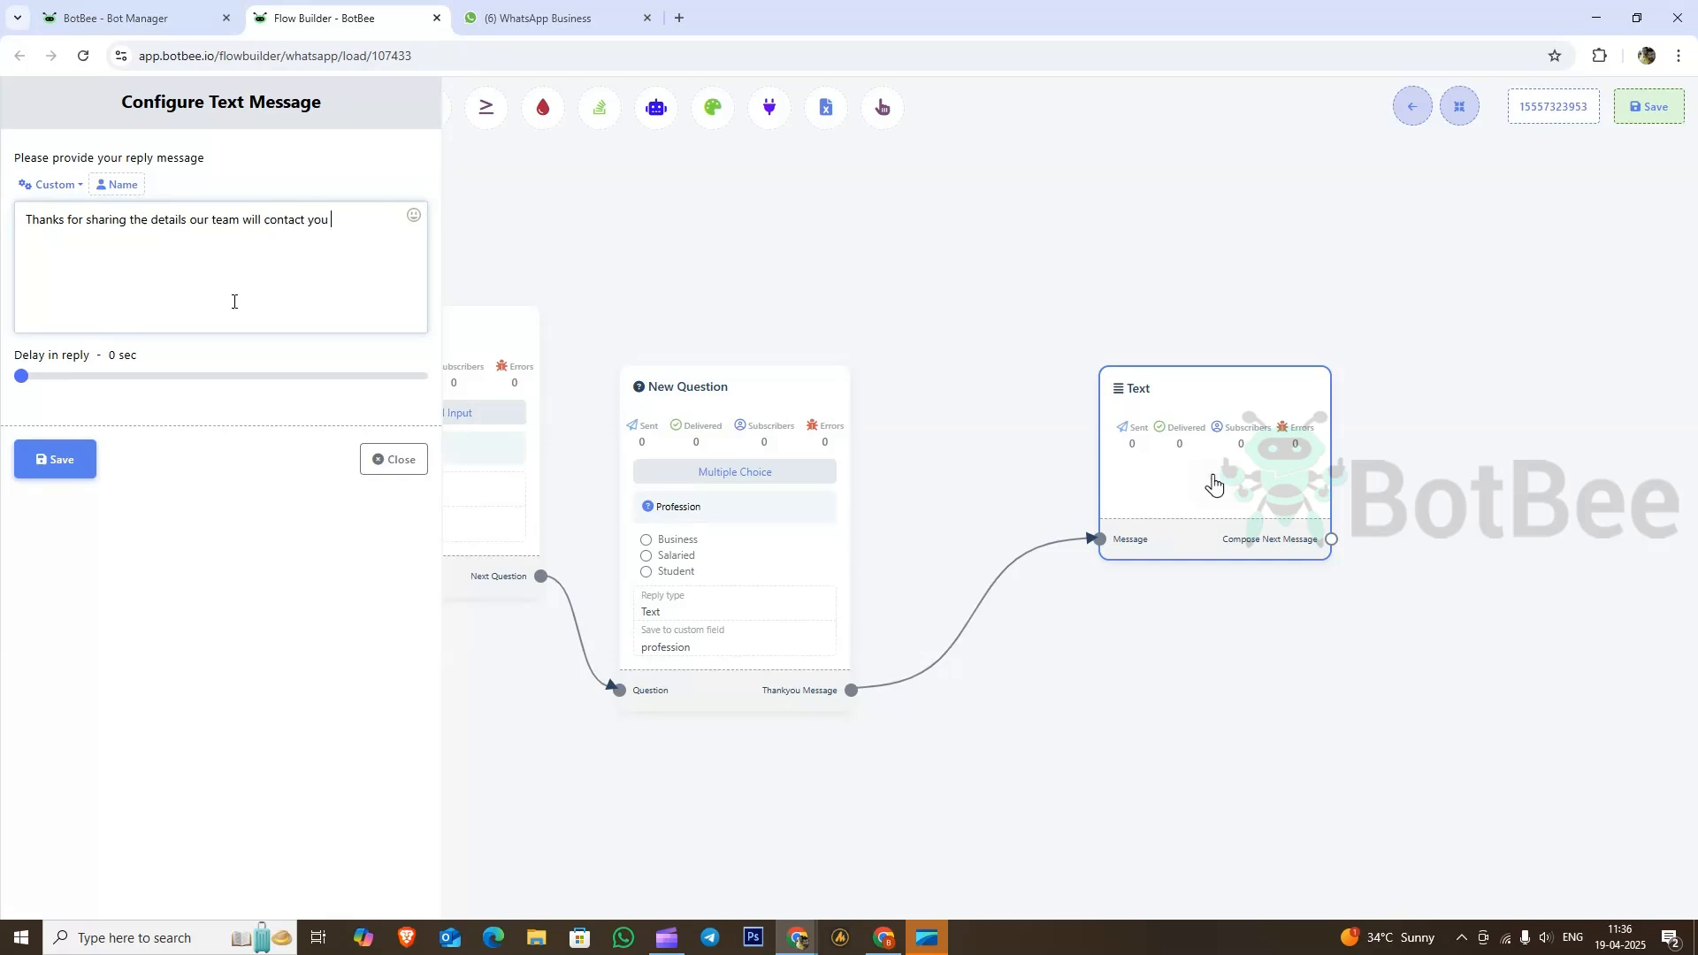
type("soon")
left_click(62, 460)
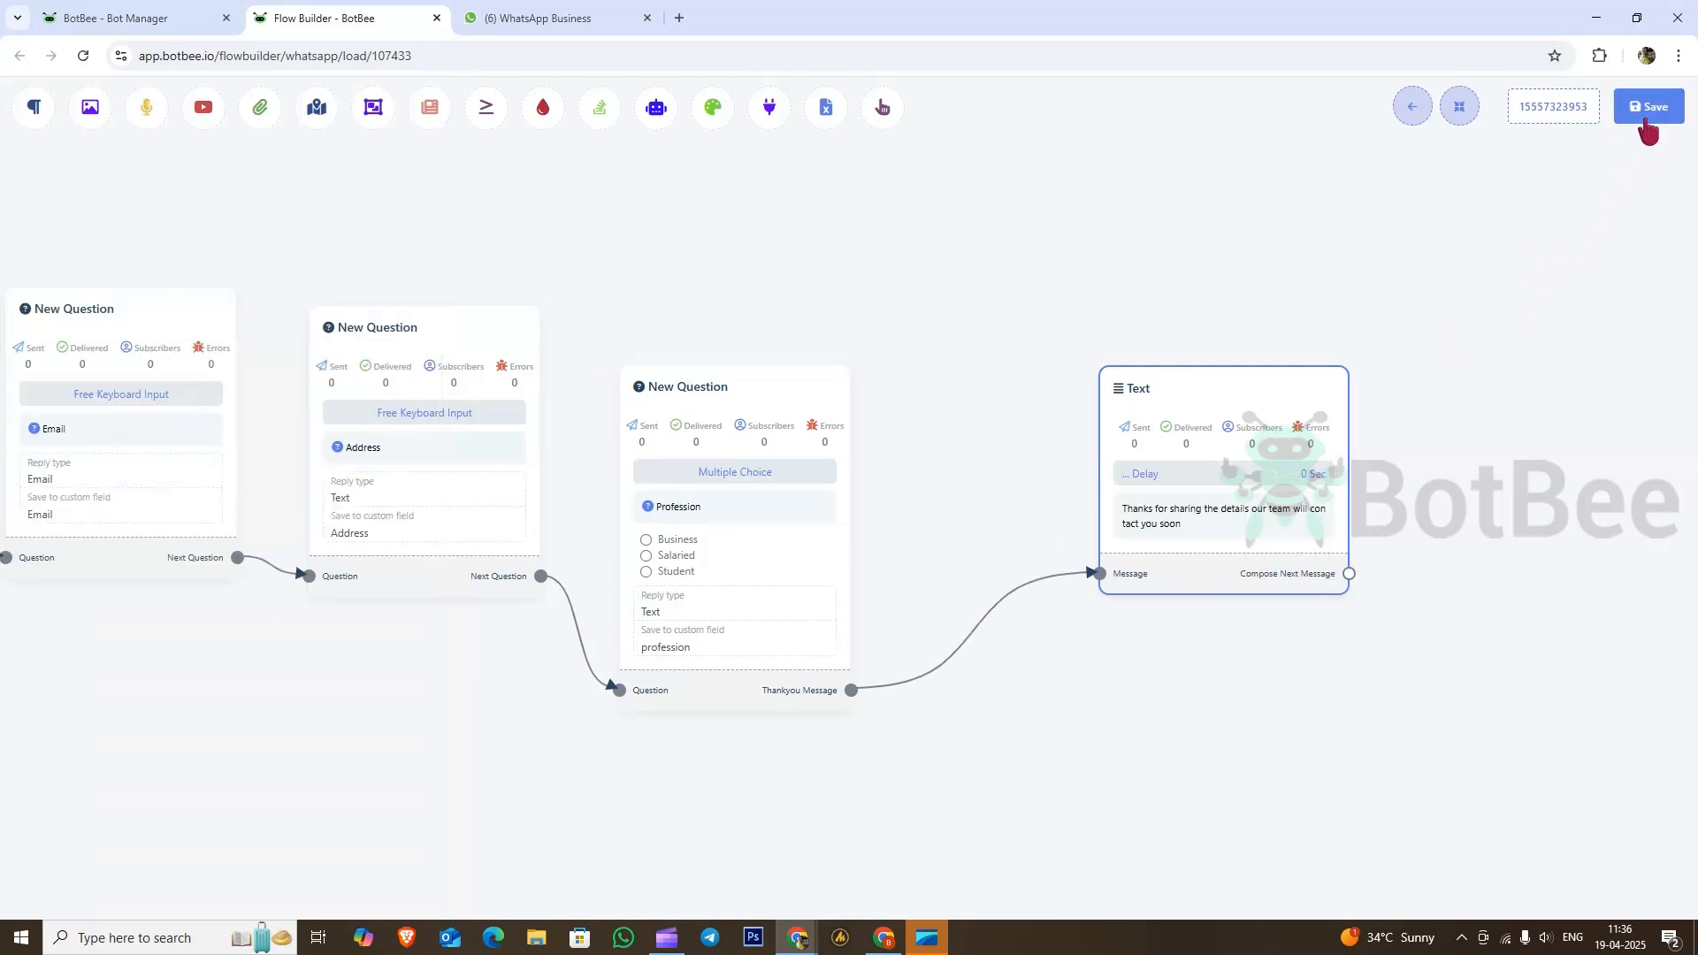
left_click(1647, 124)
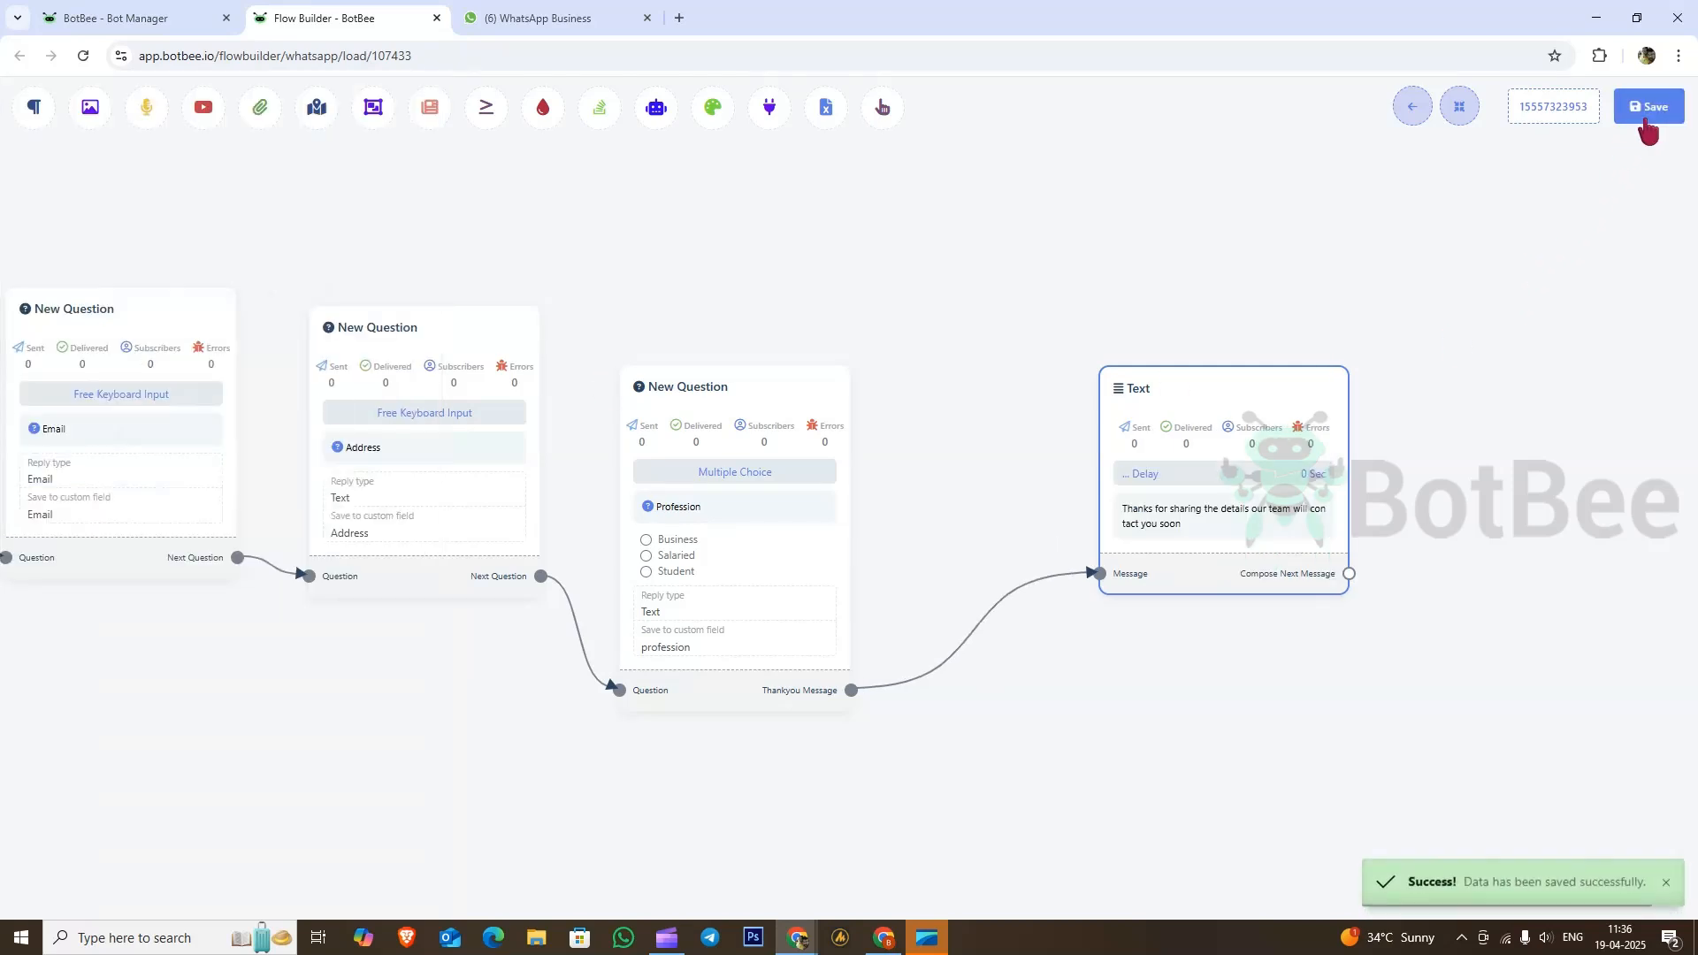
left_click(543, 10)
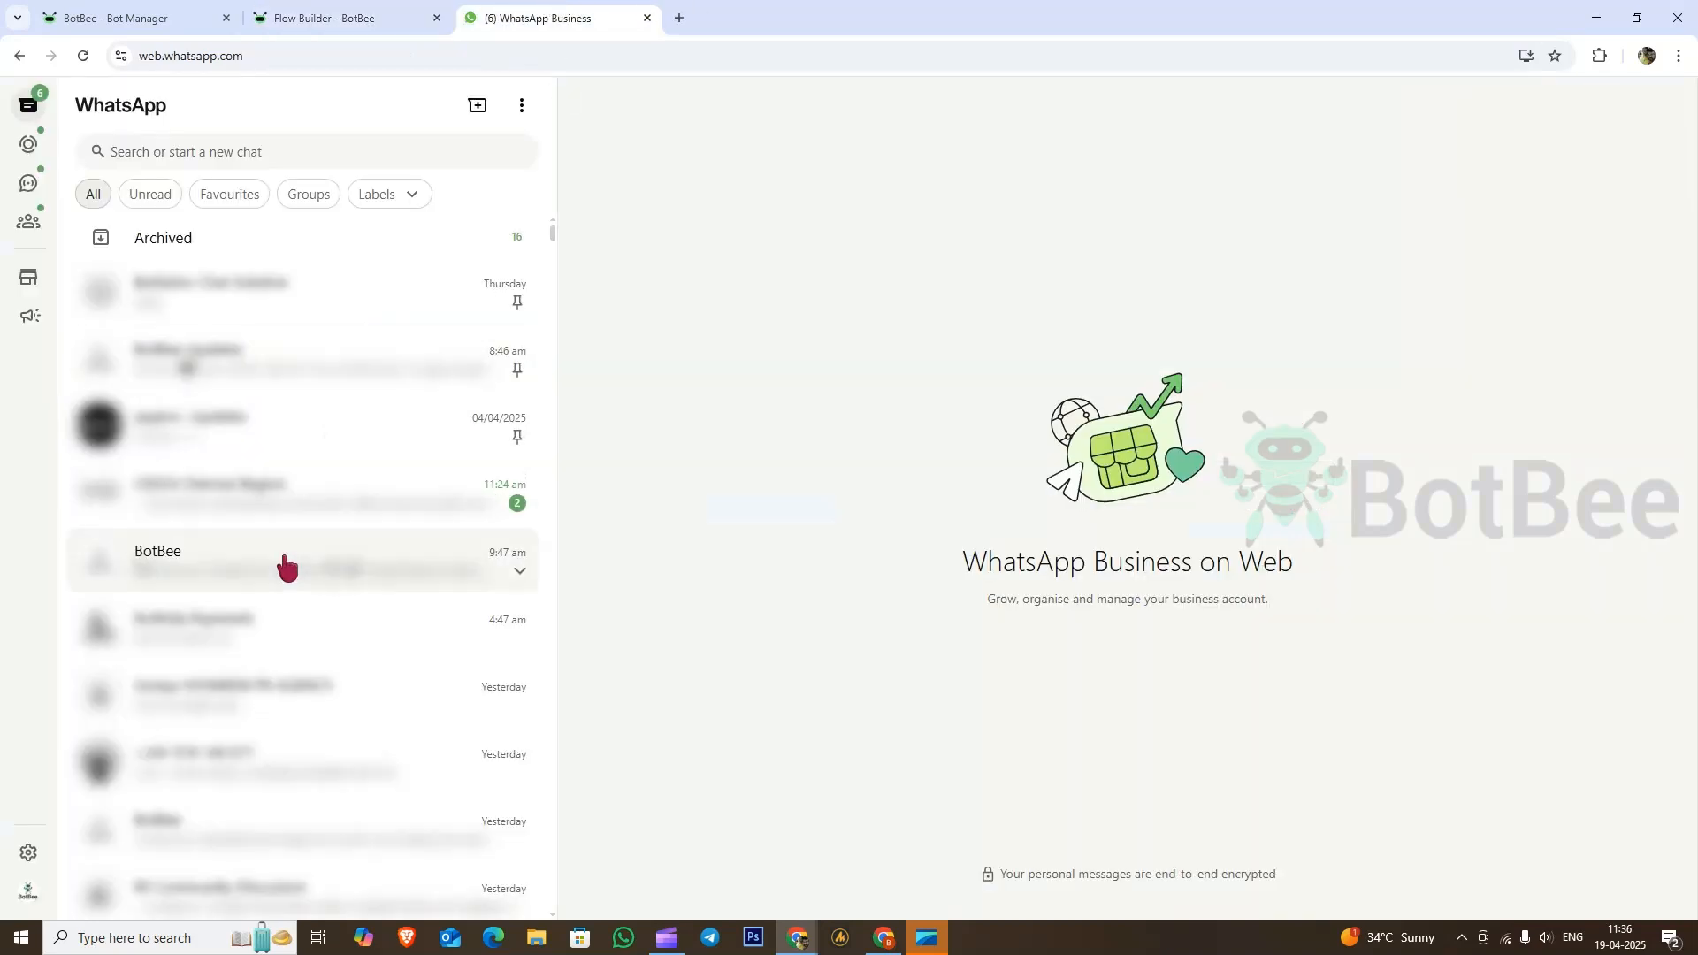
Step: Start the input flow by sending 'input' in the bot chat
left_click(200, 836)
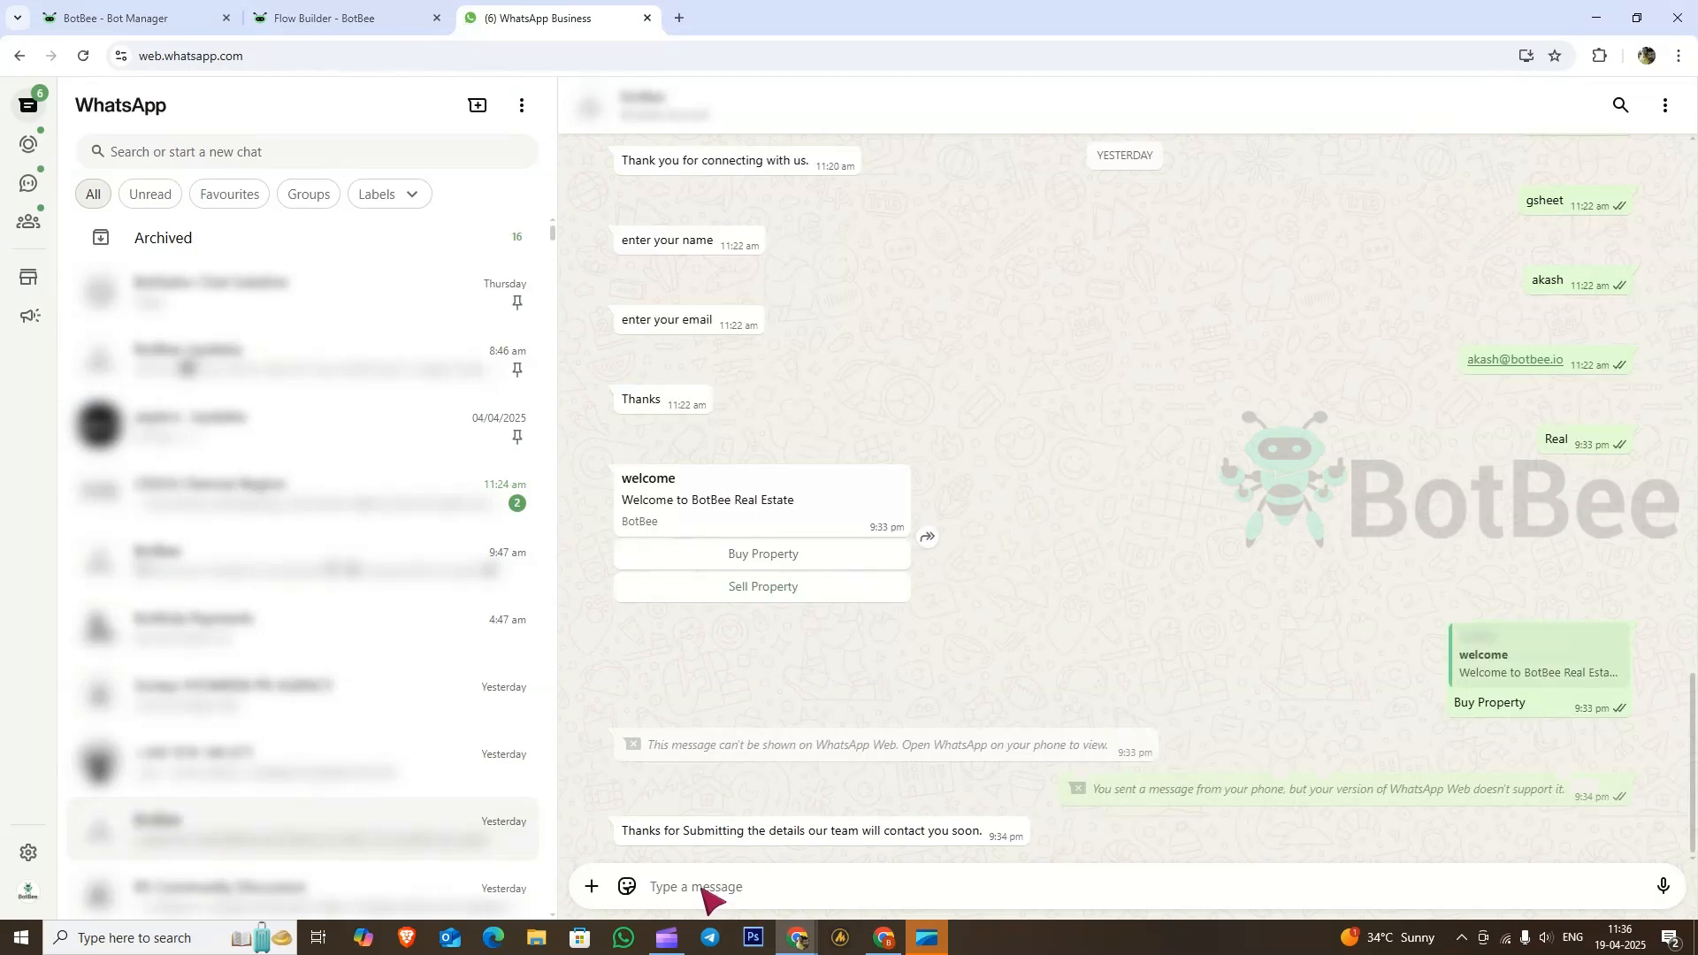
type("input")
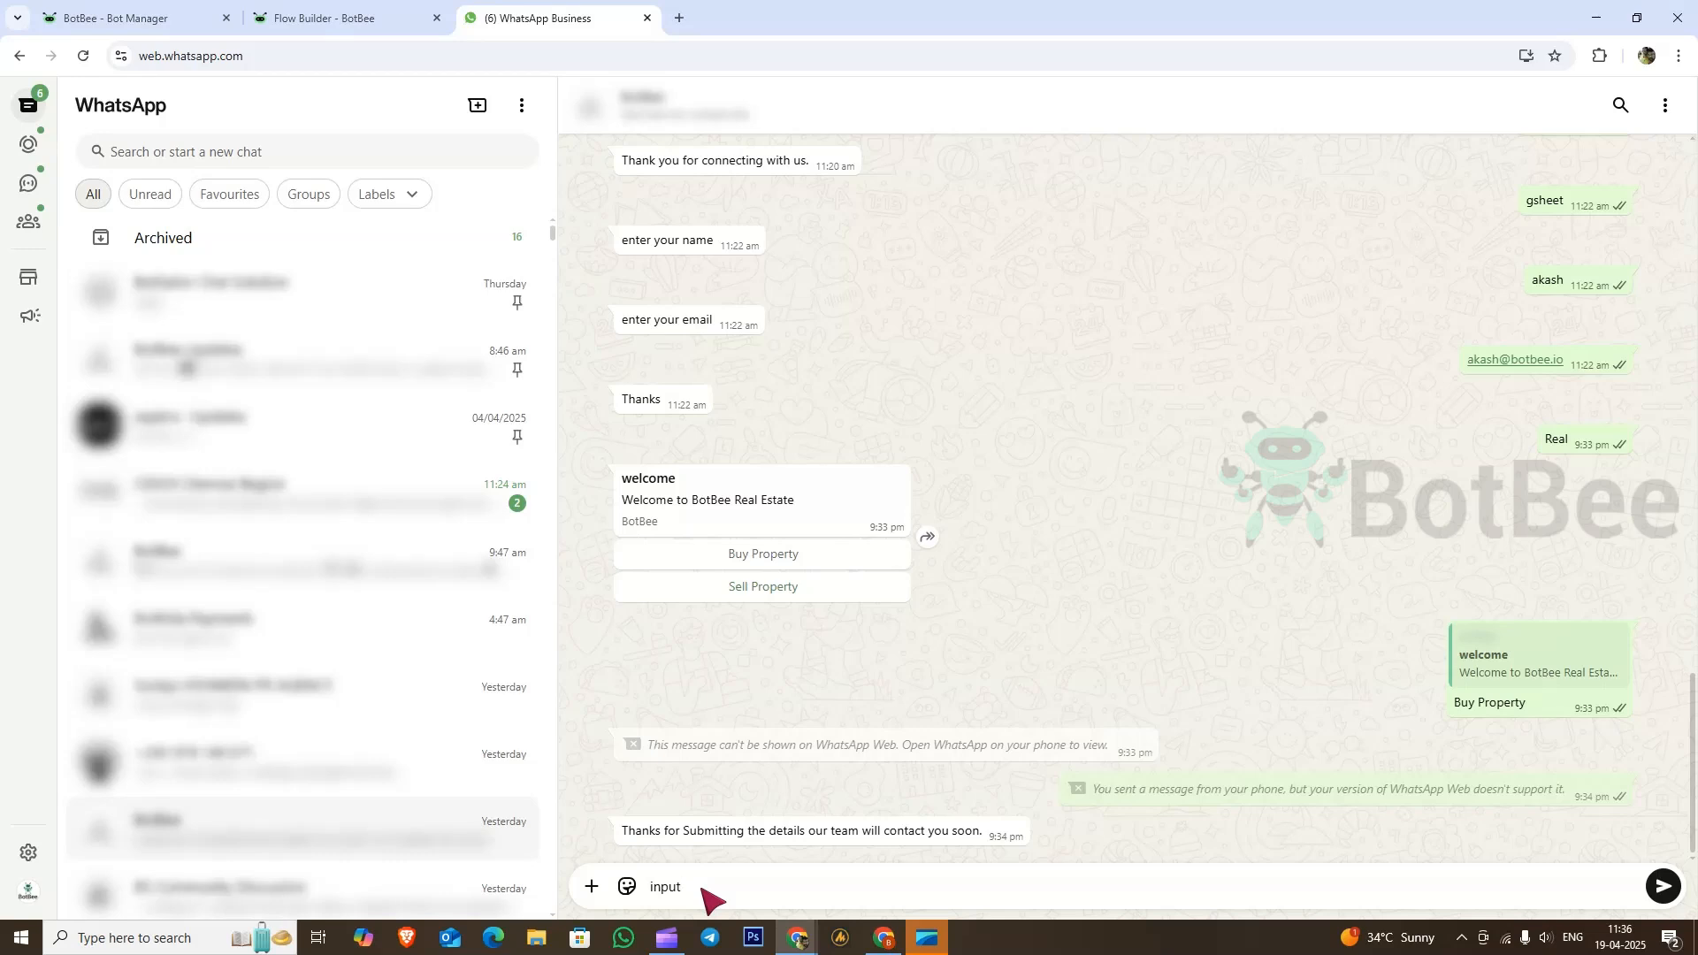
key("Return")
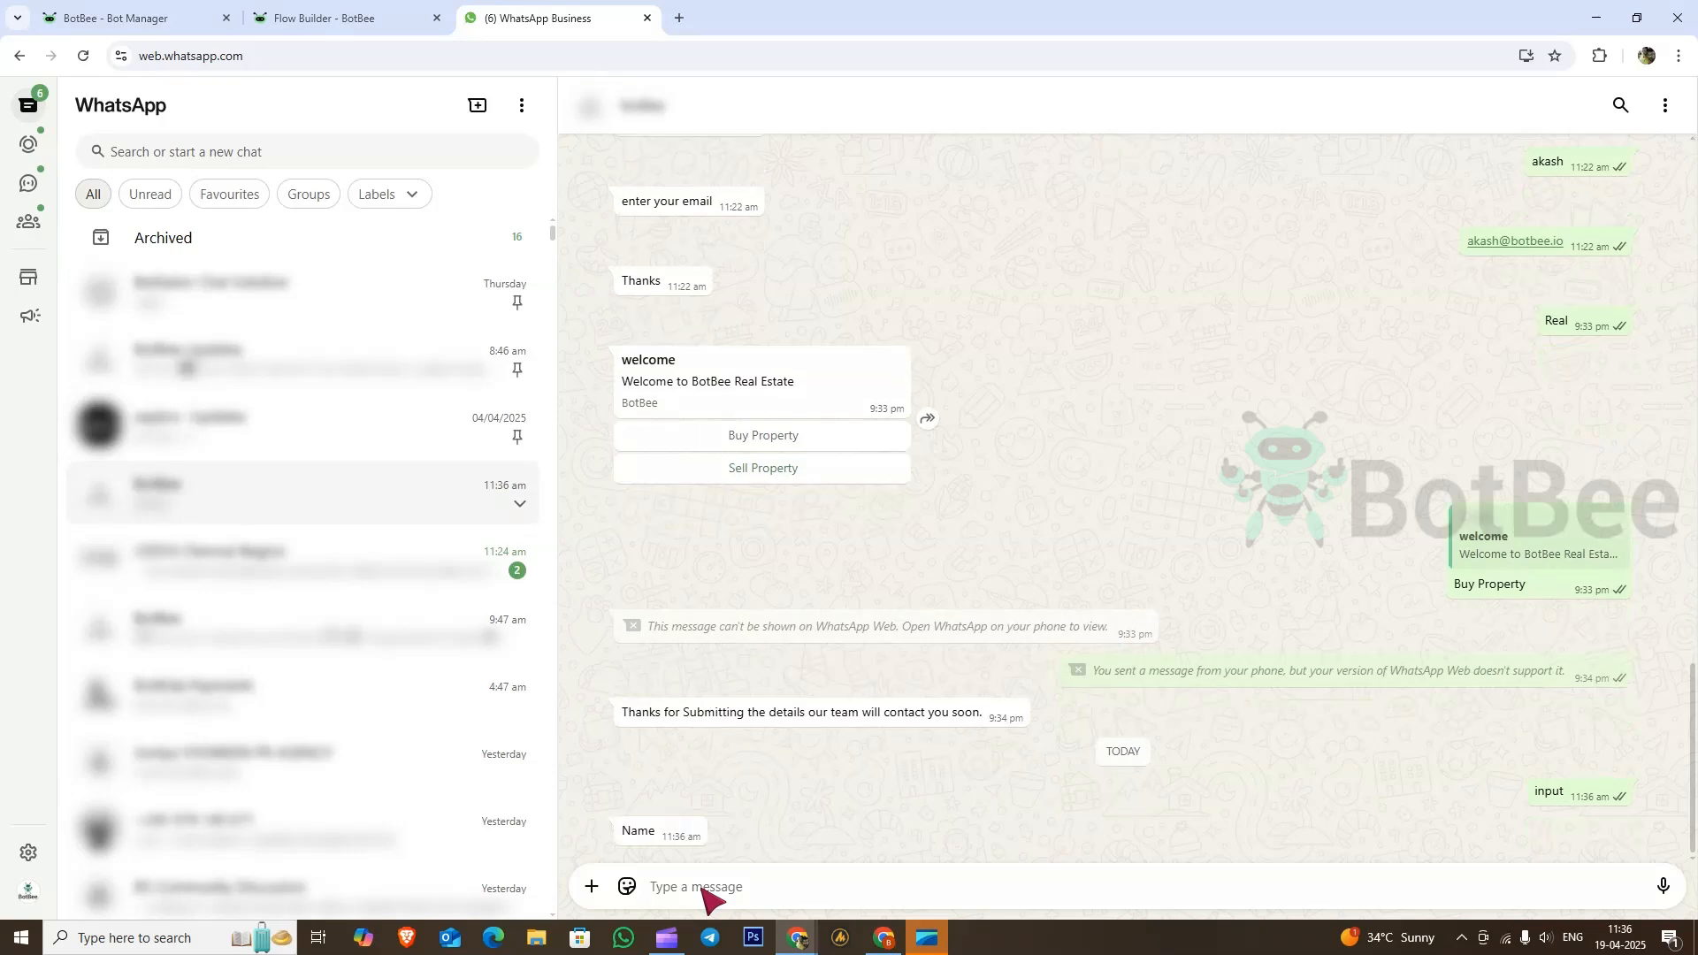
Step: Answer the name, phone number, email and address questions with the test contact's details
type("Akash")
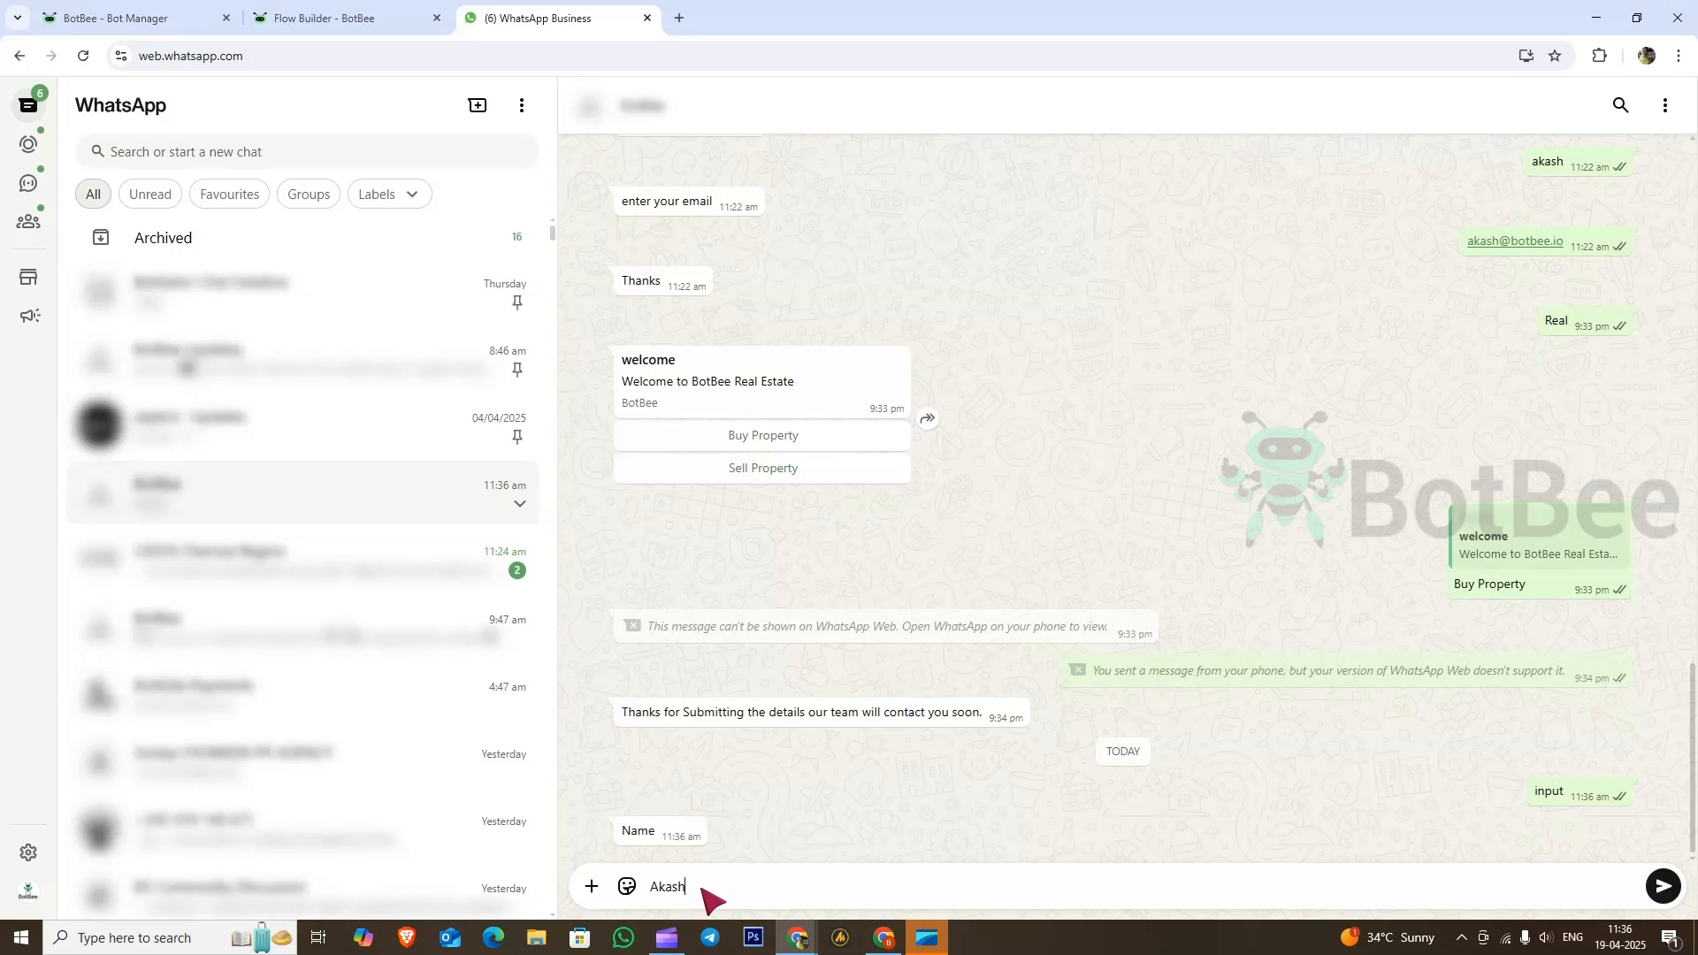
key("Return")
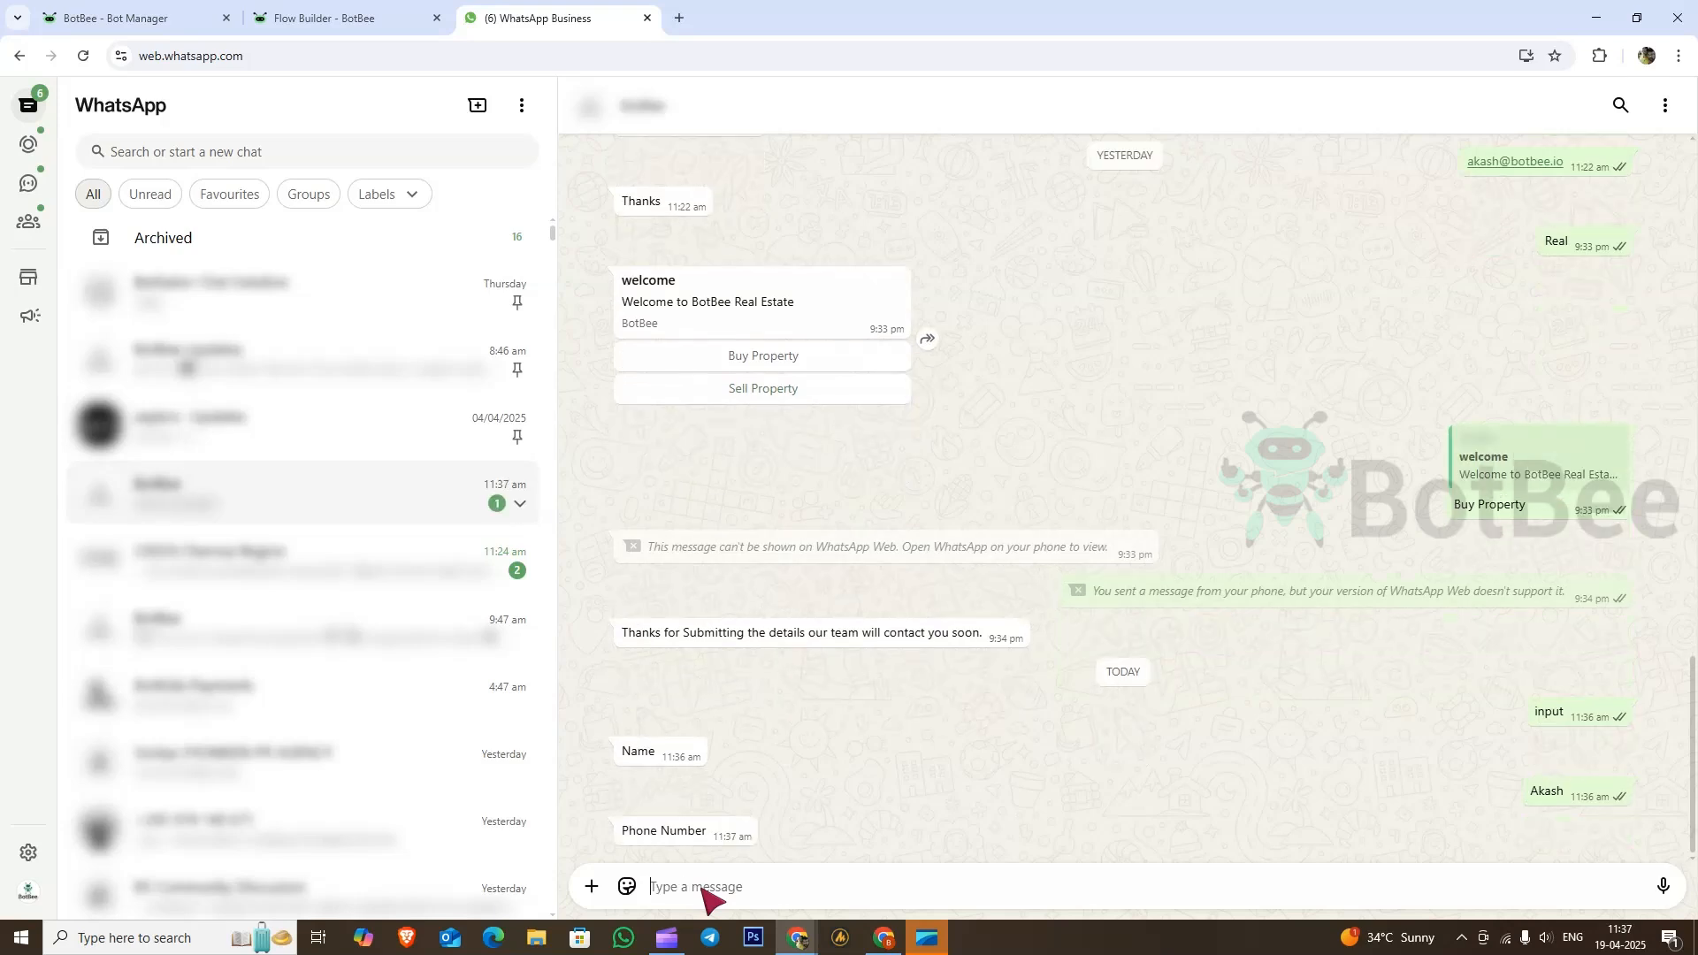
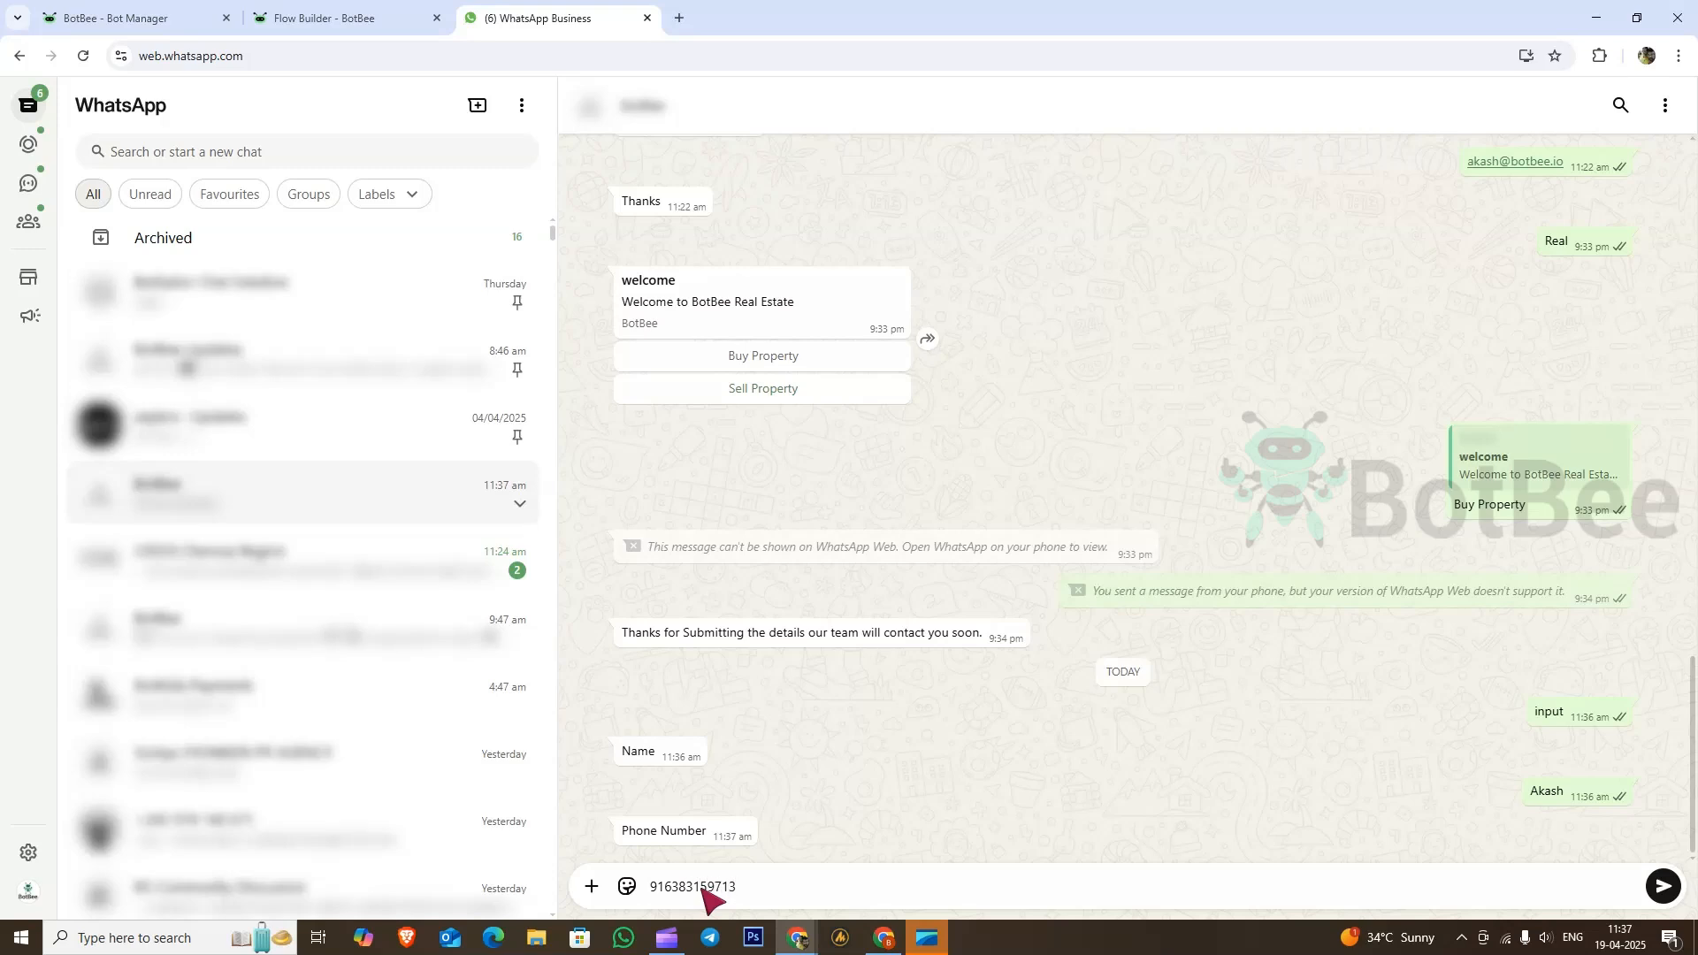
key("Return")
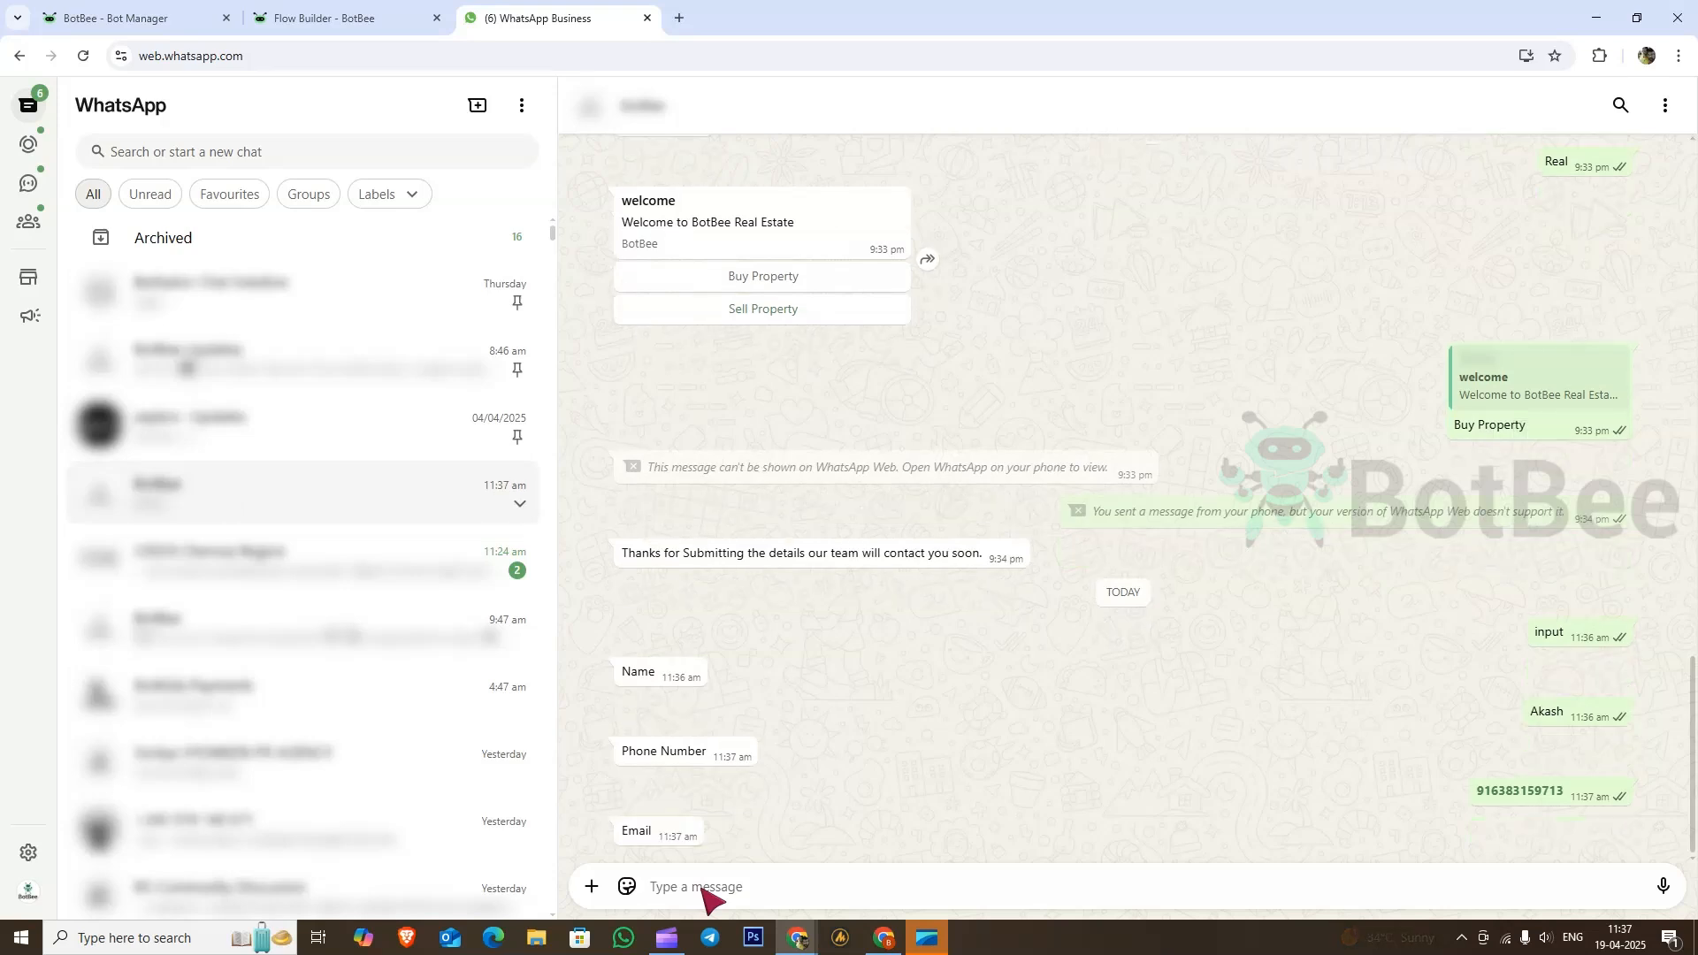
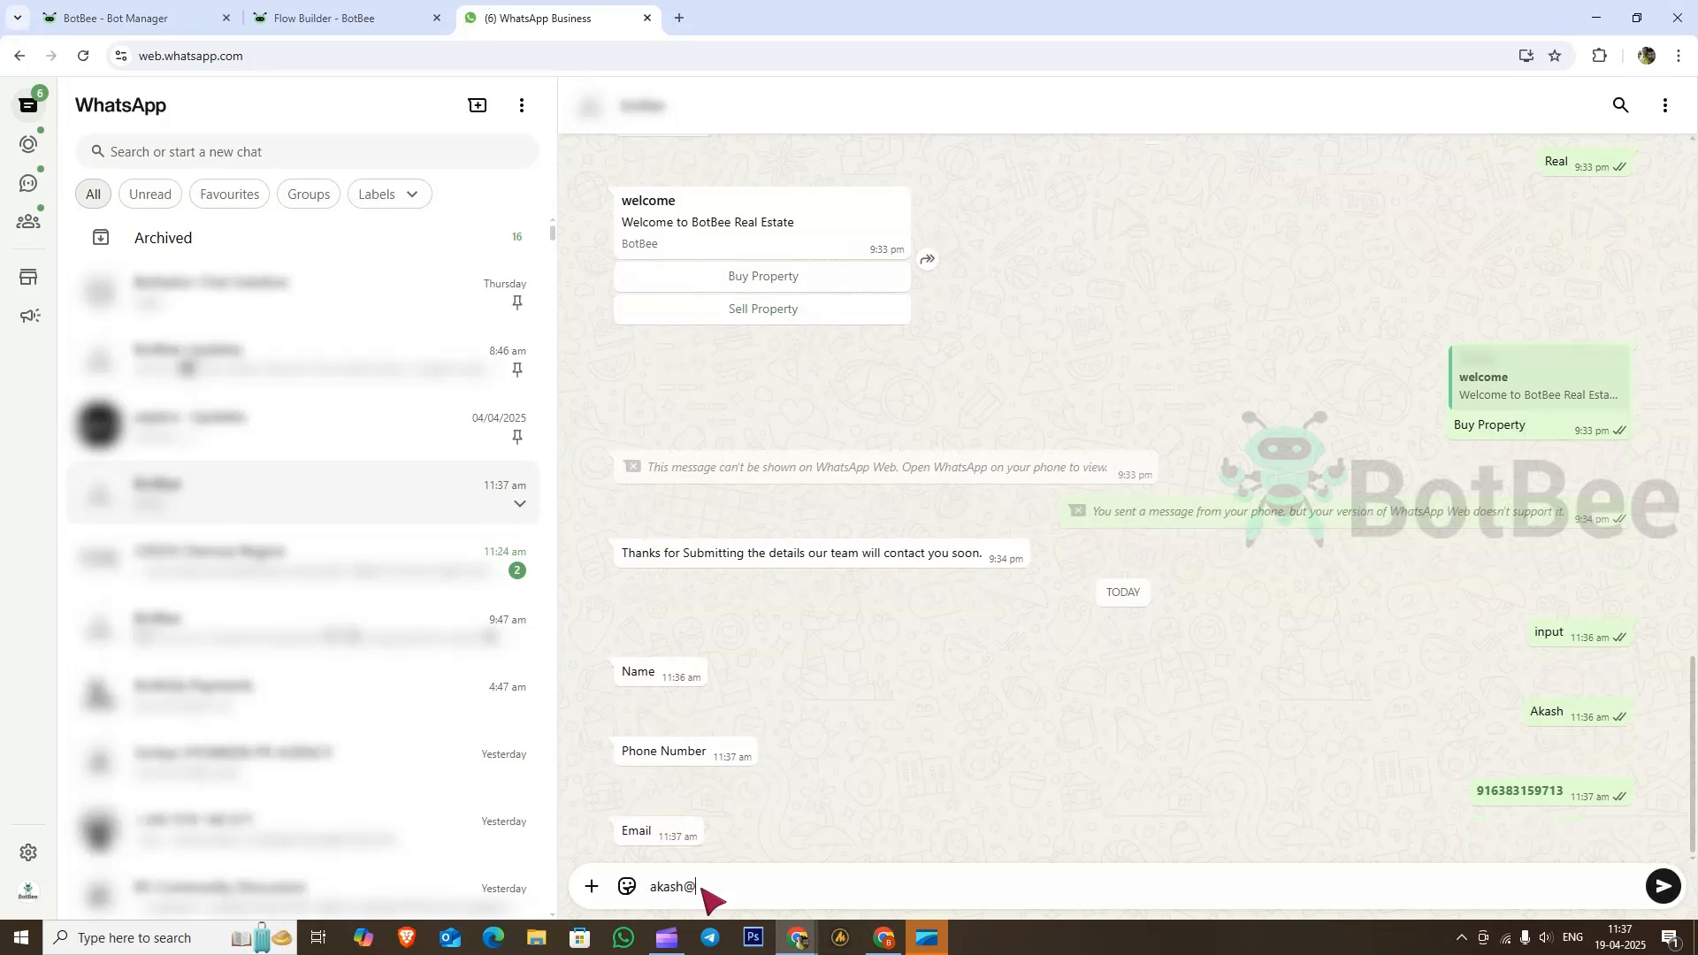
key("Return")
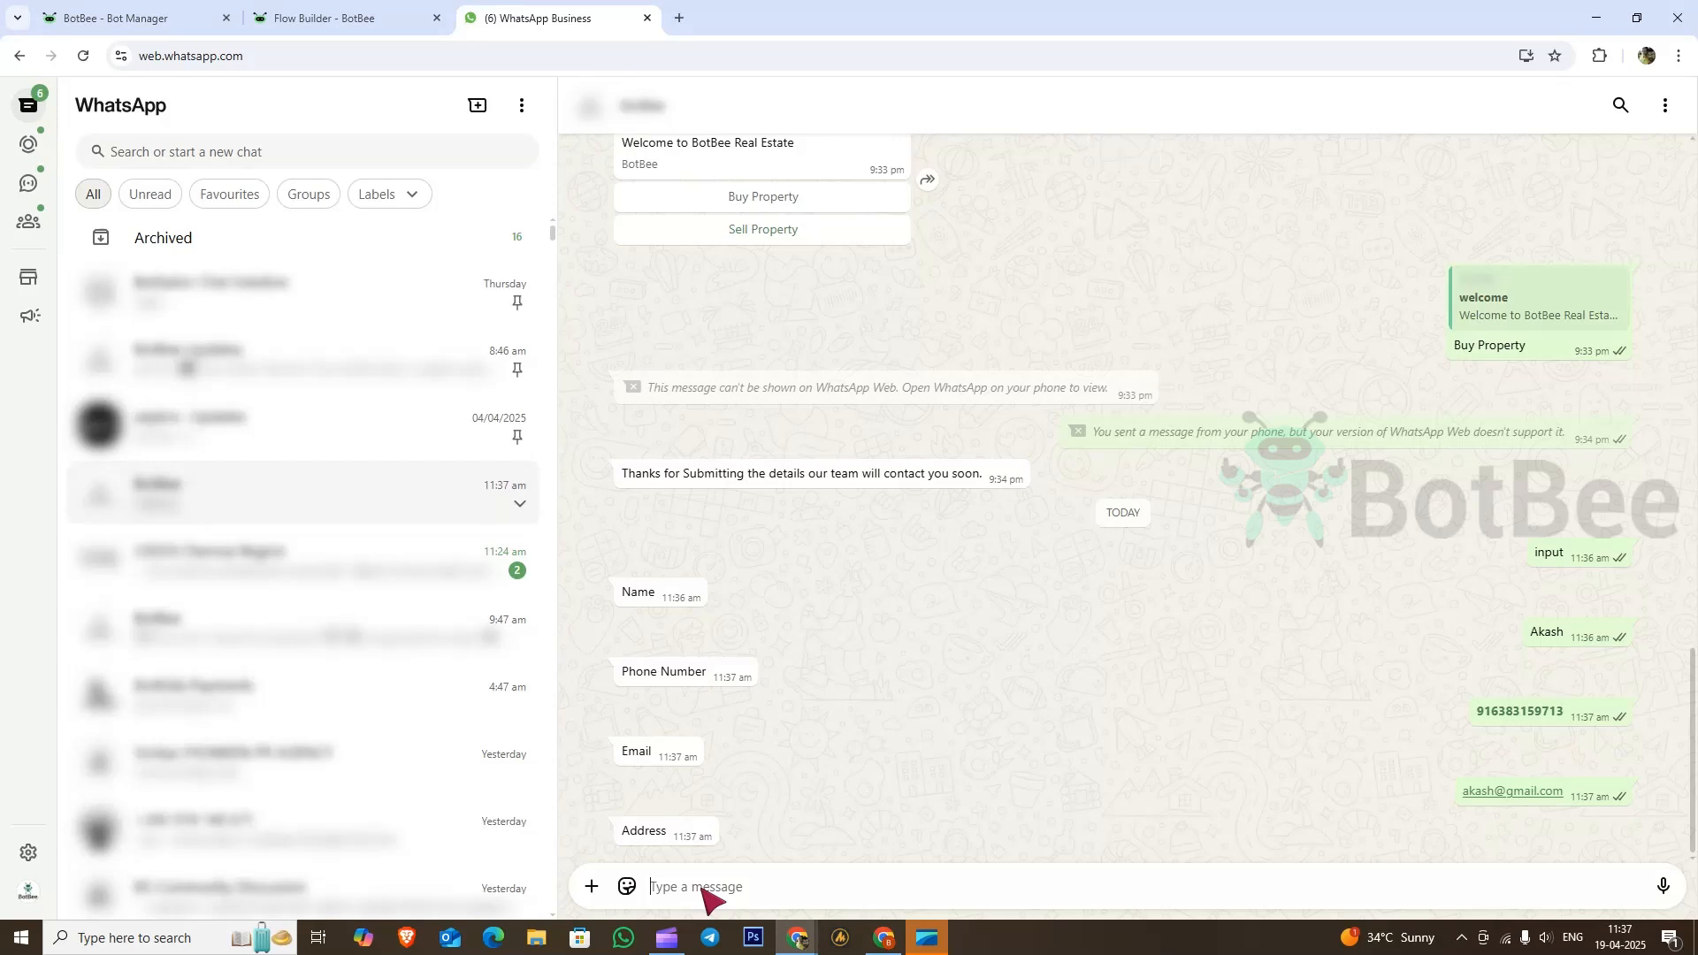
type("Chennai 60")
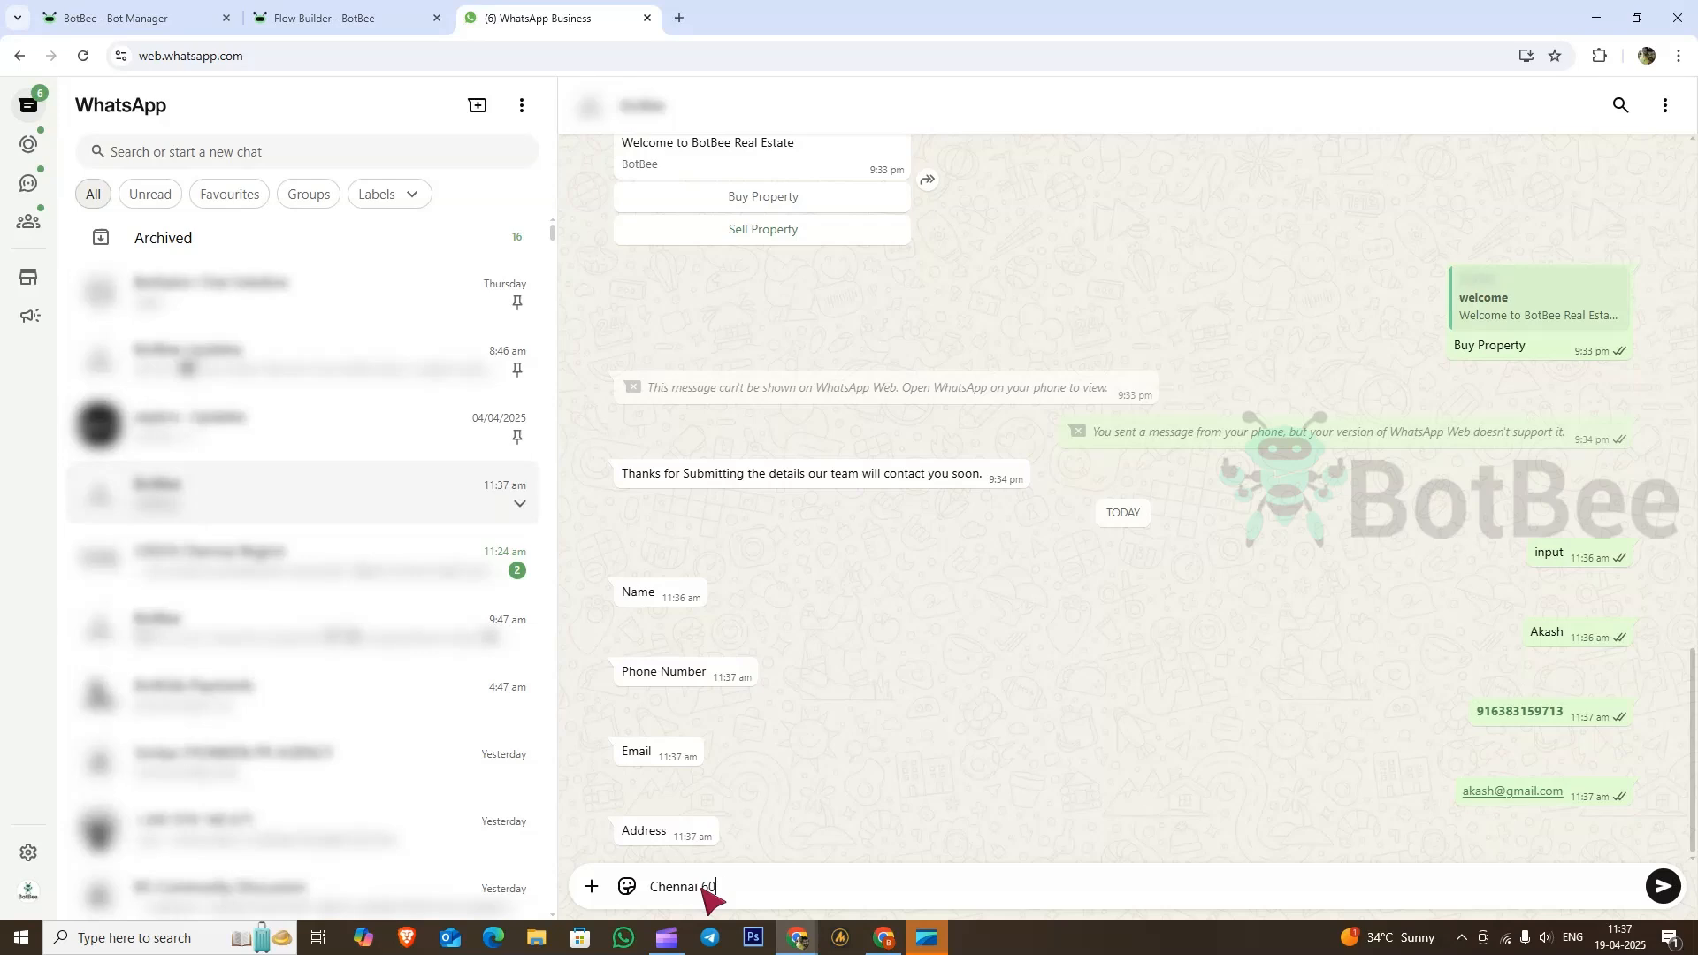
type("0089")
key("Return")
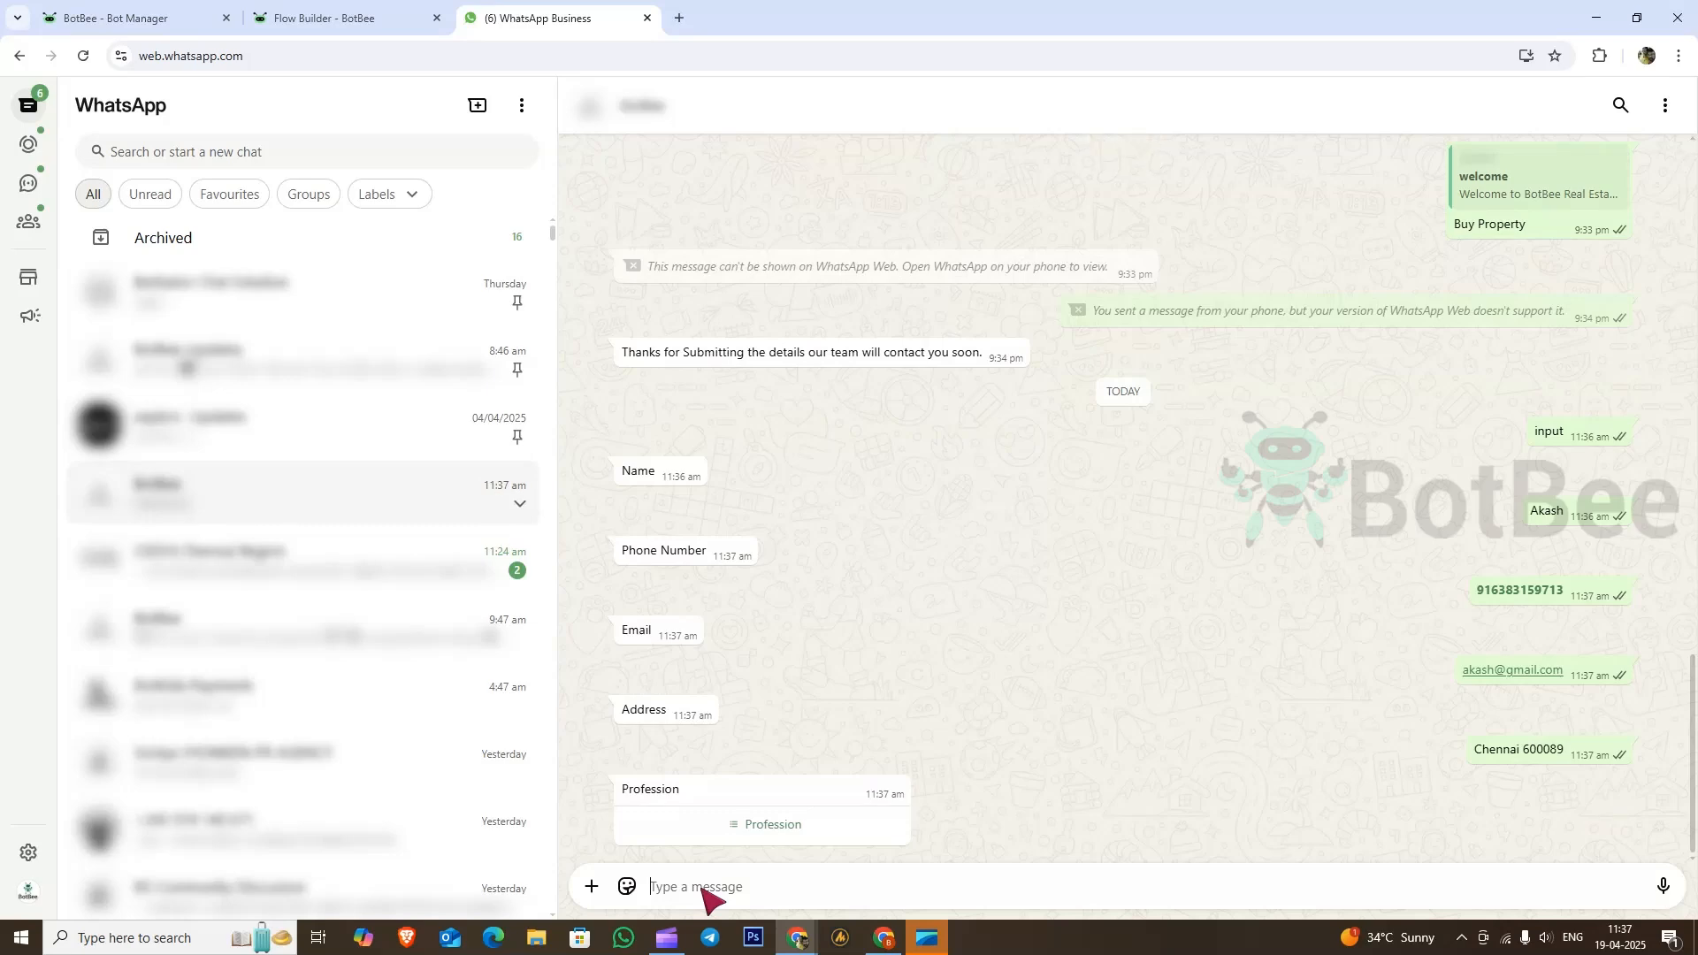
Step: Choose Business from the Profession list and send it to the bot
left_click(743, 832)
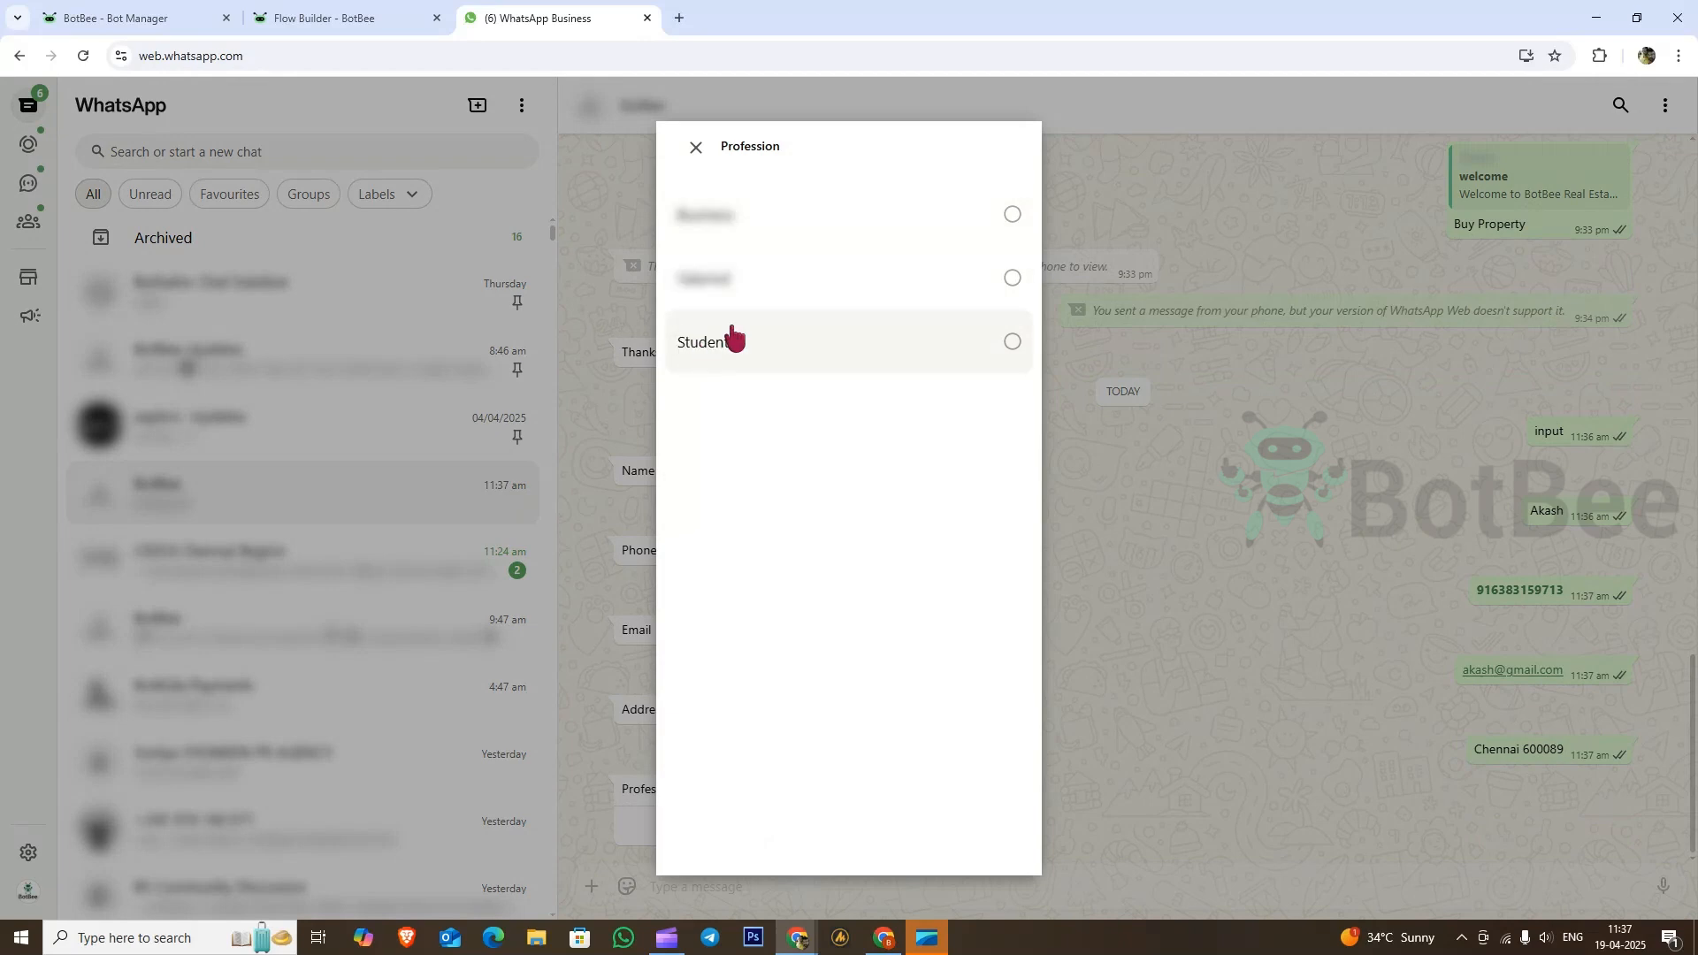
left_click(1014, 217)
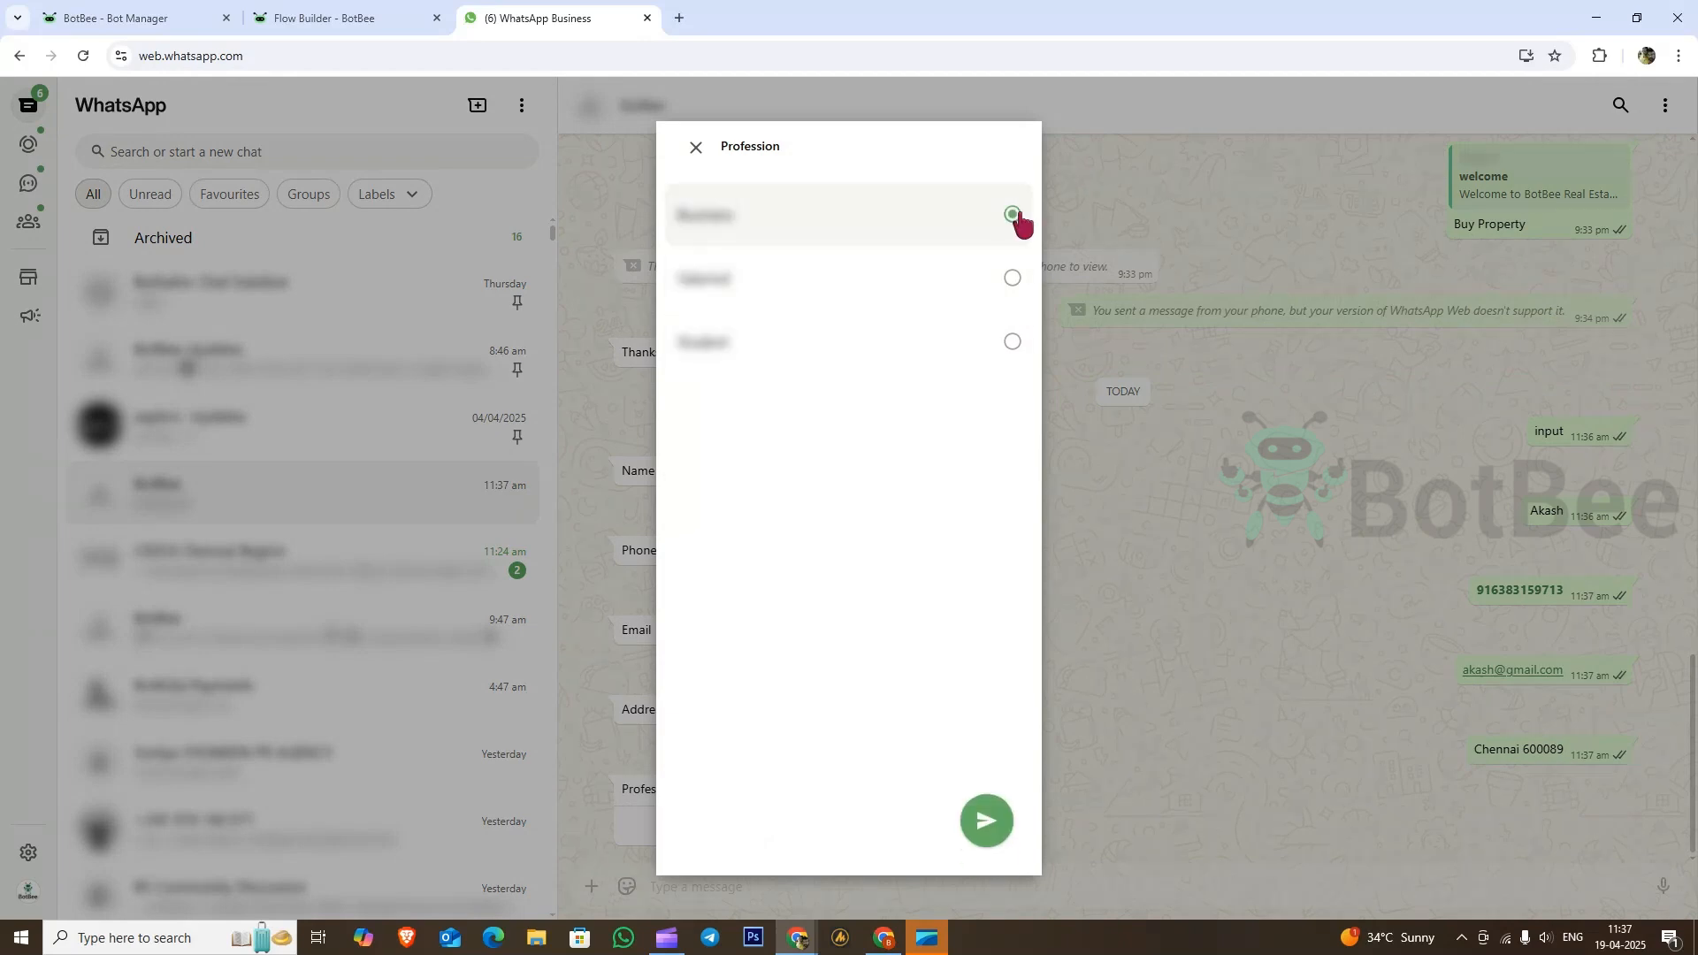
left_click(985, 821)
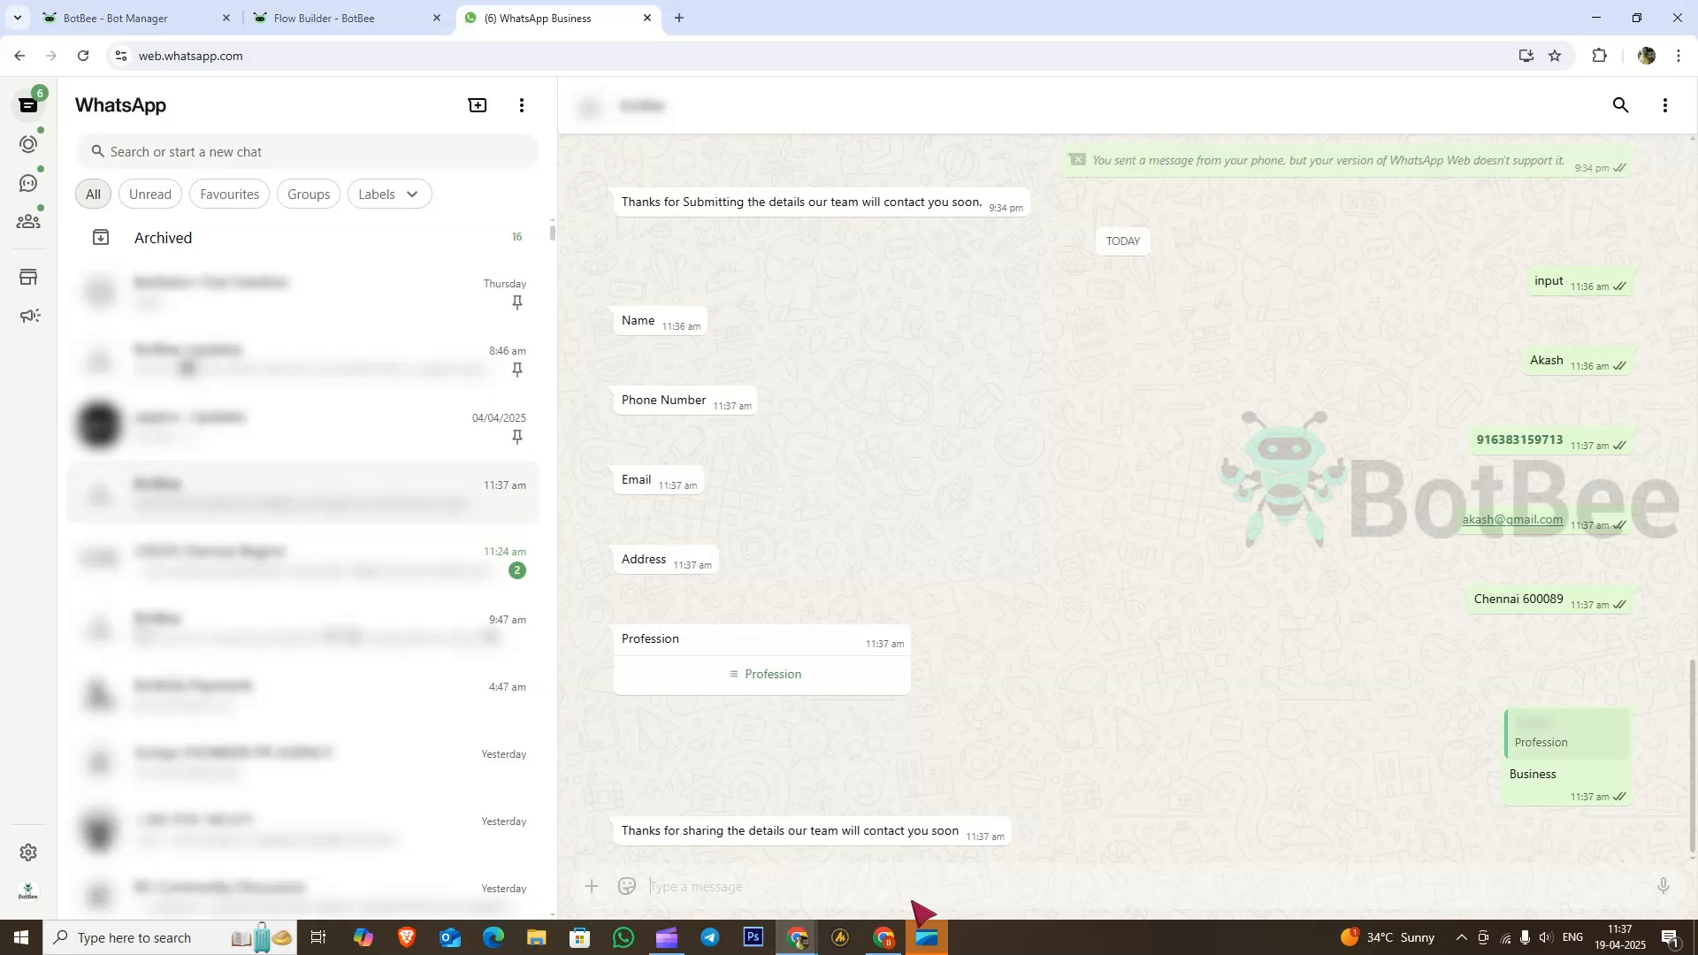
Step: Open the User Data flow's subscriber report and view the collected input flow answers
left_click(217, 9)
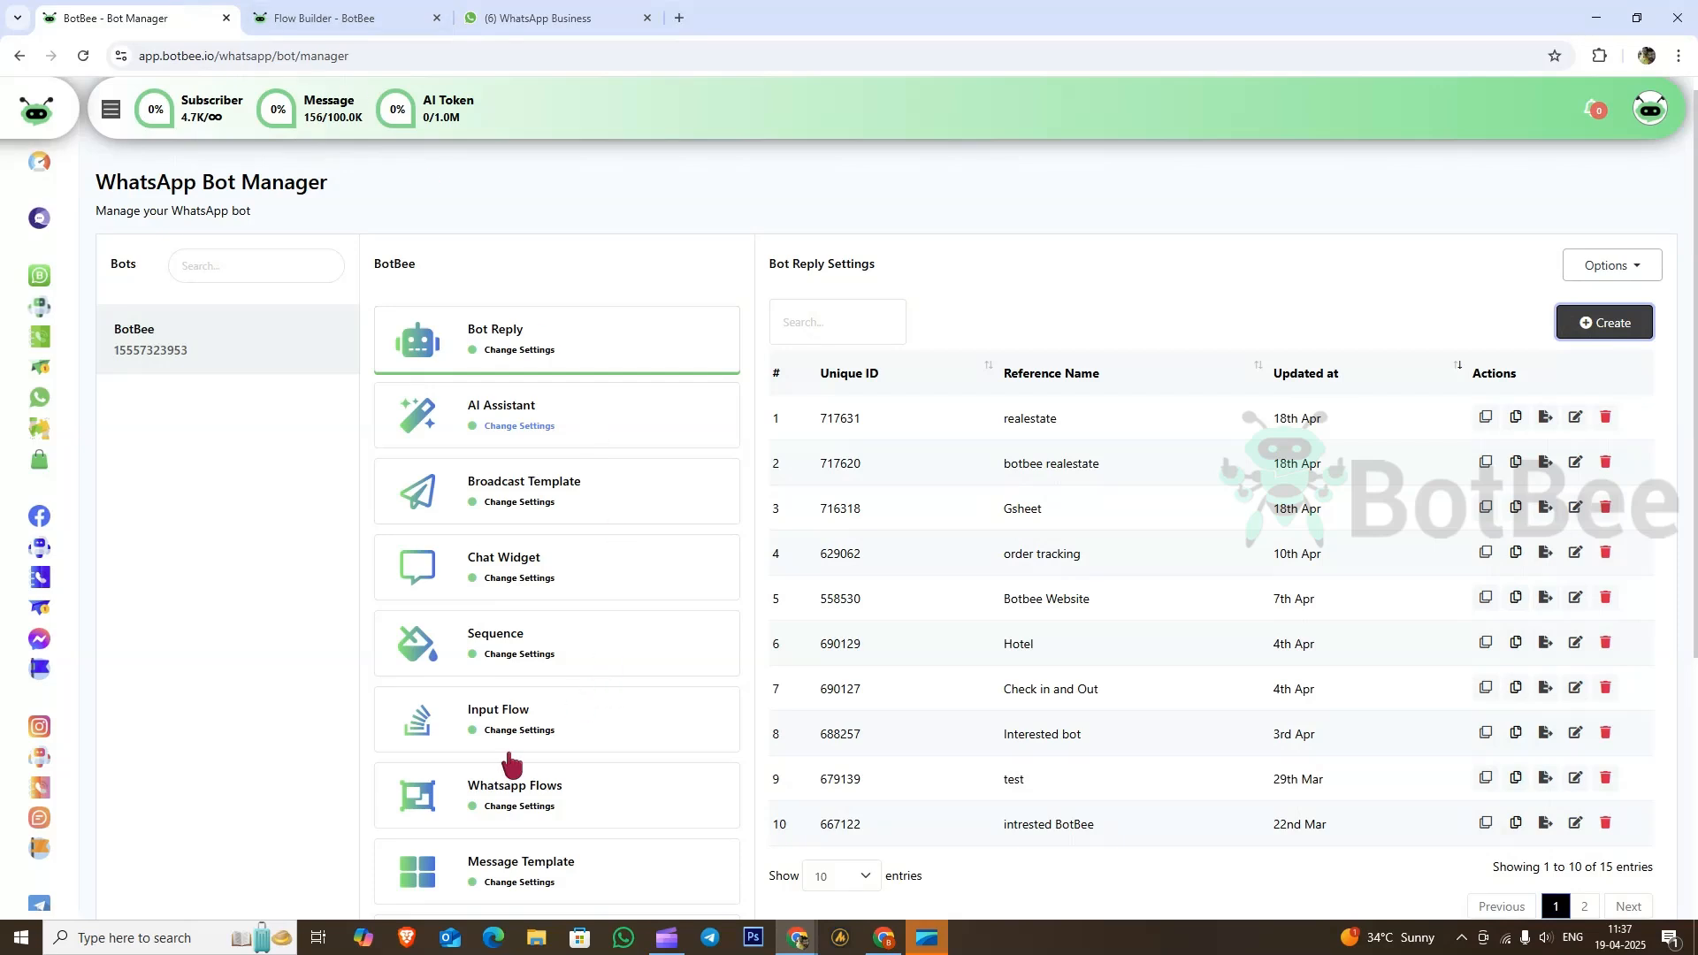
left_click(507, 727)
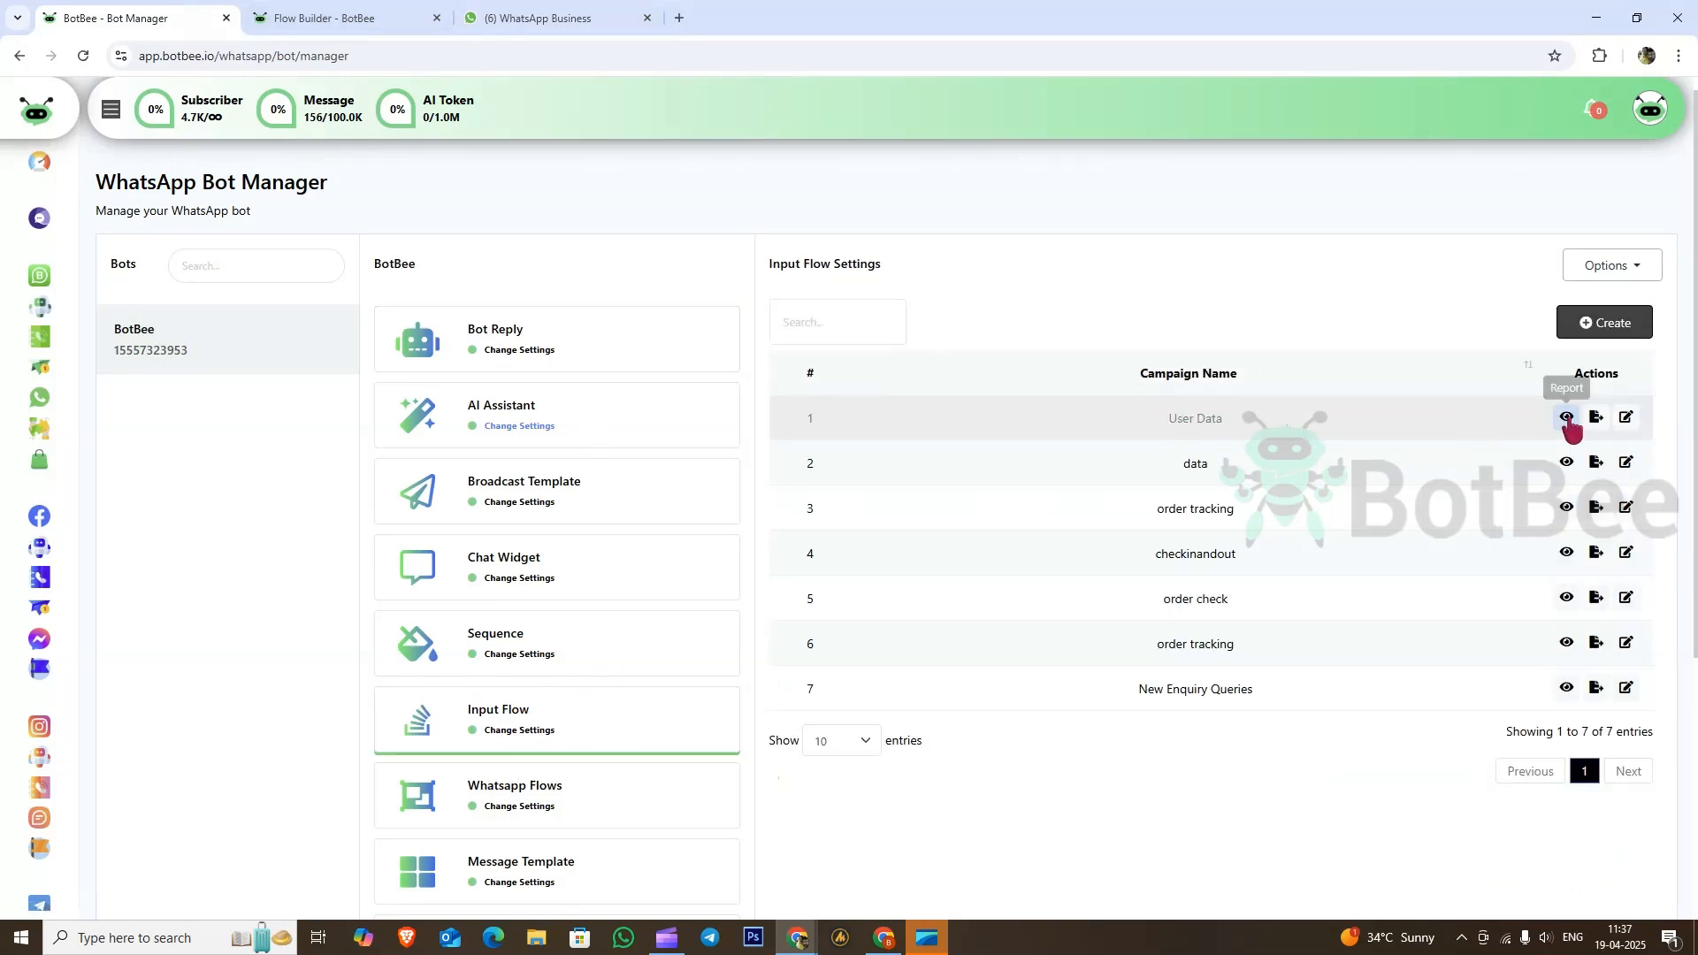
left_click(1567, 418)
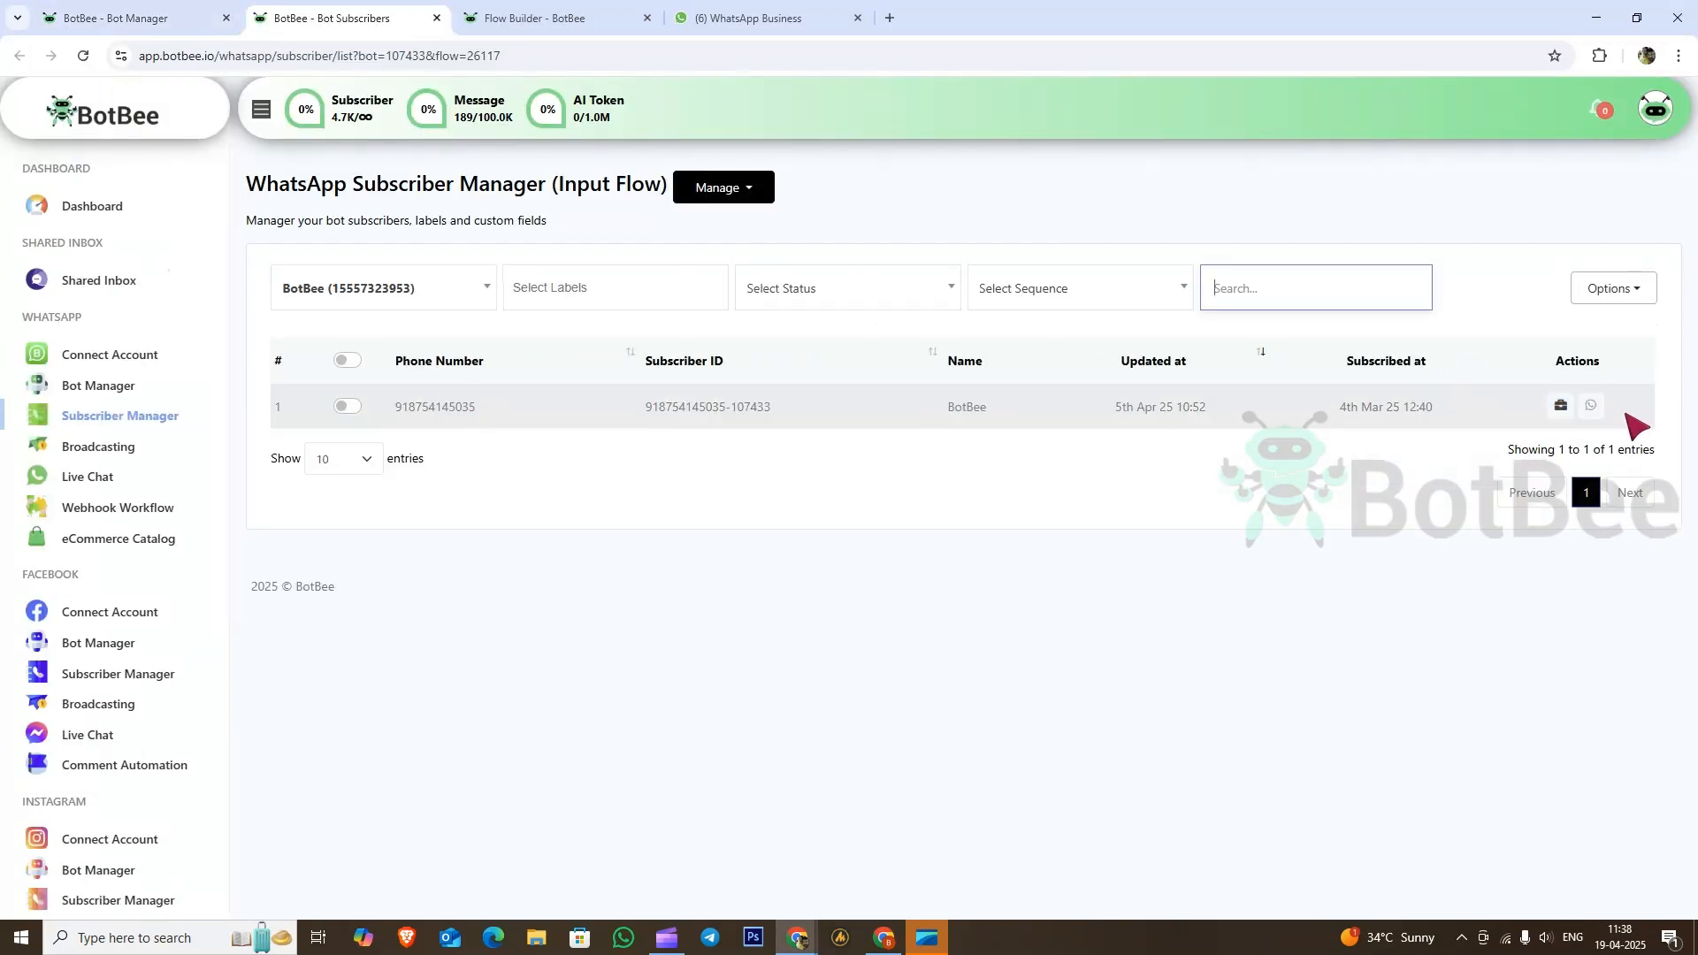
left_click(1561, 405)
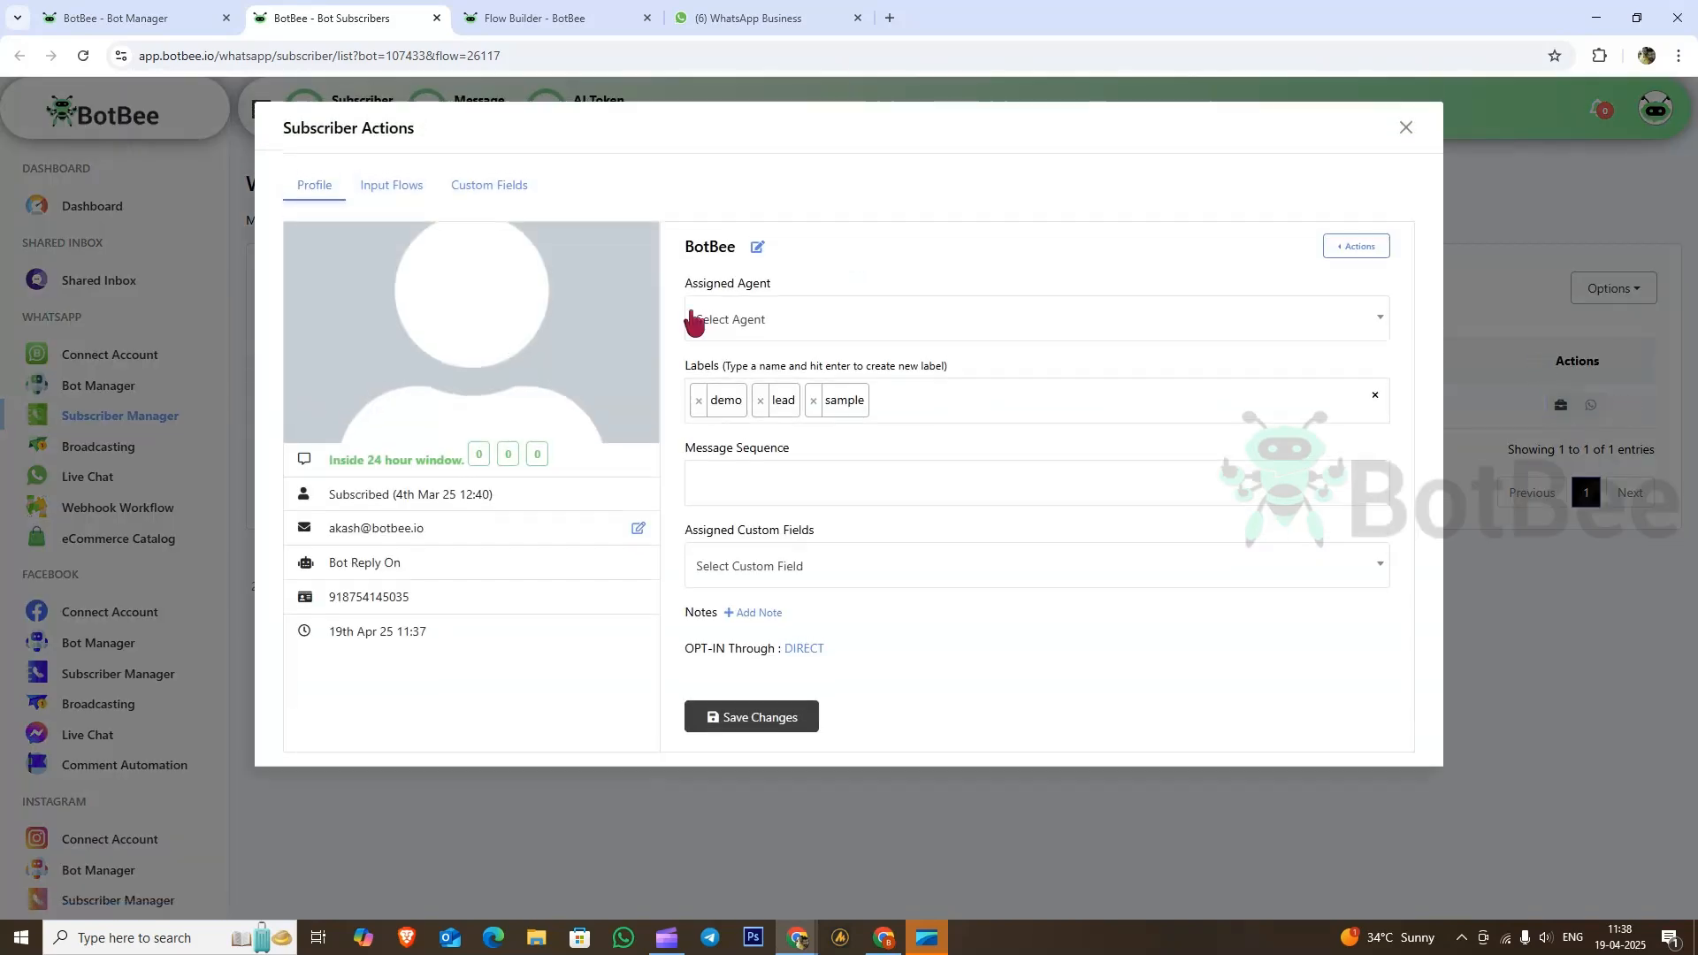
left_click(391, 186)
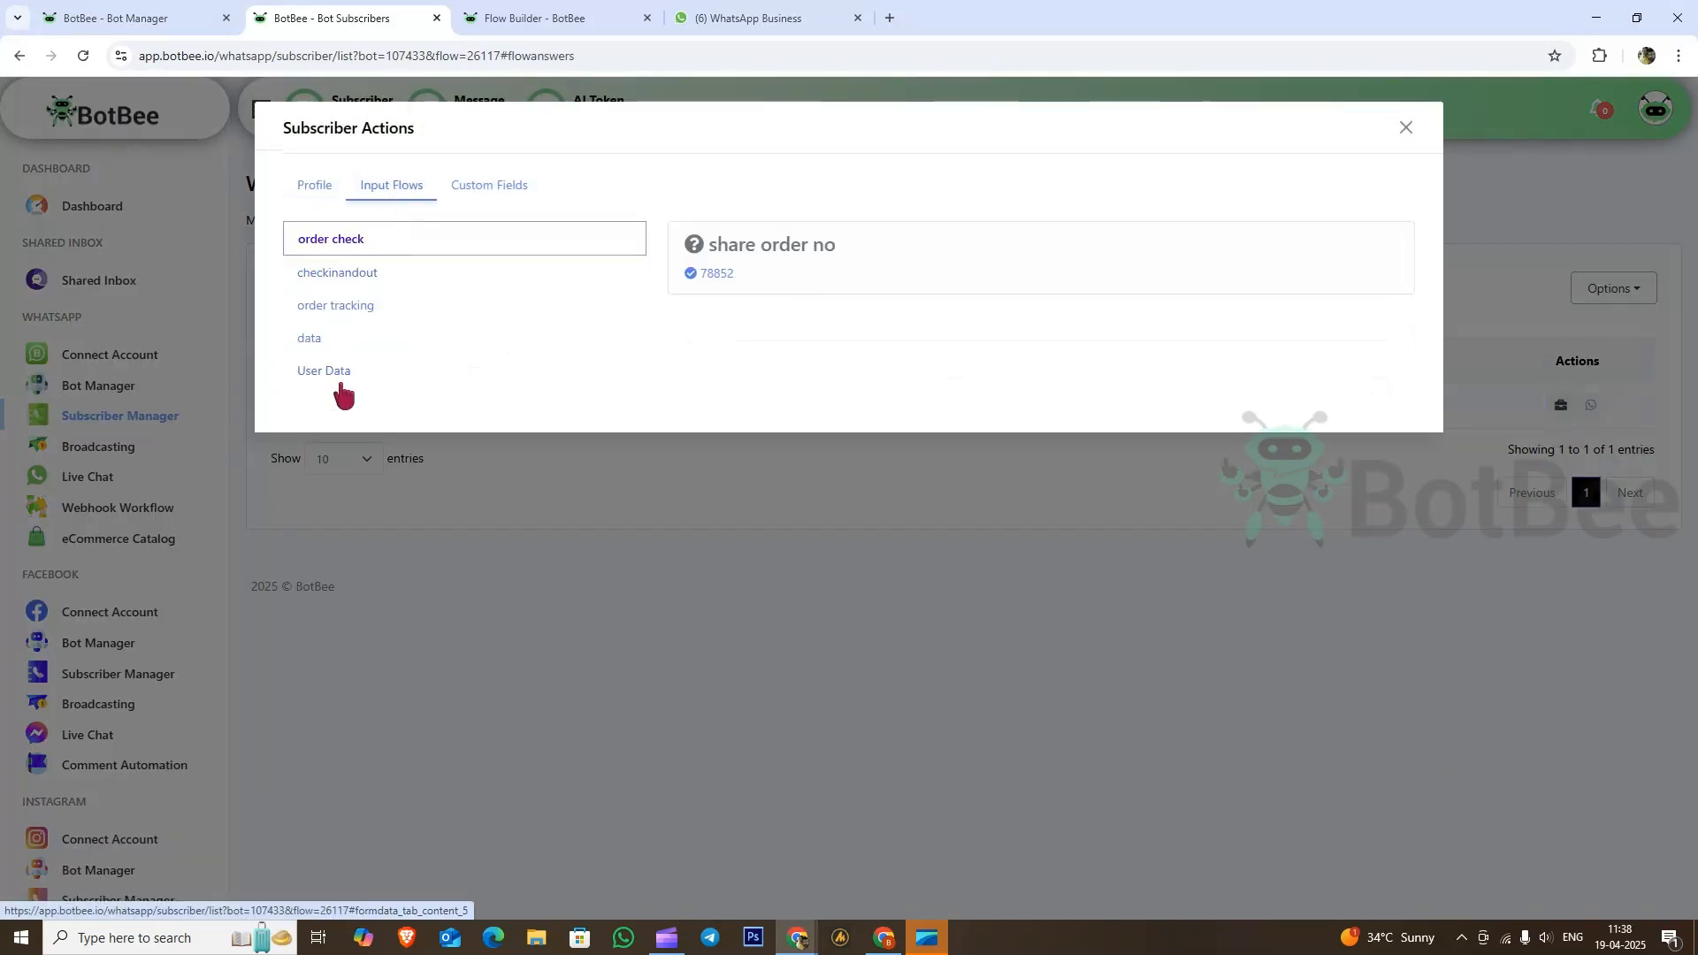
left_click(327, 372)
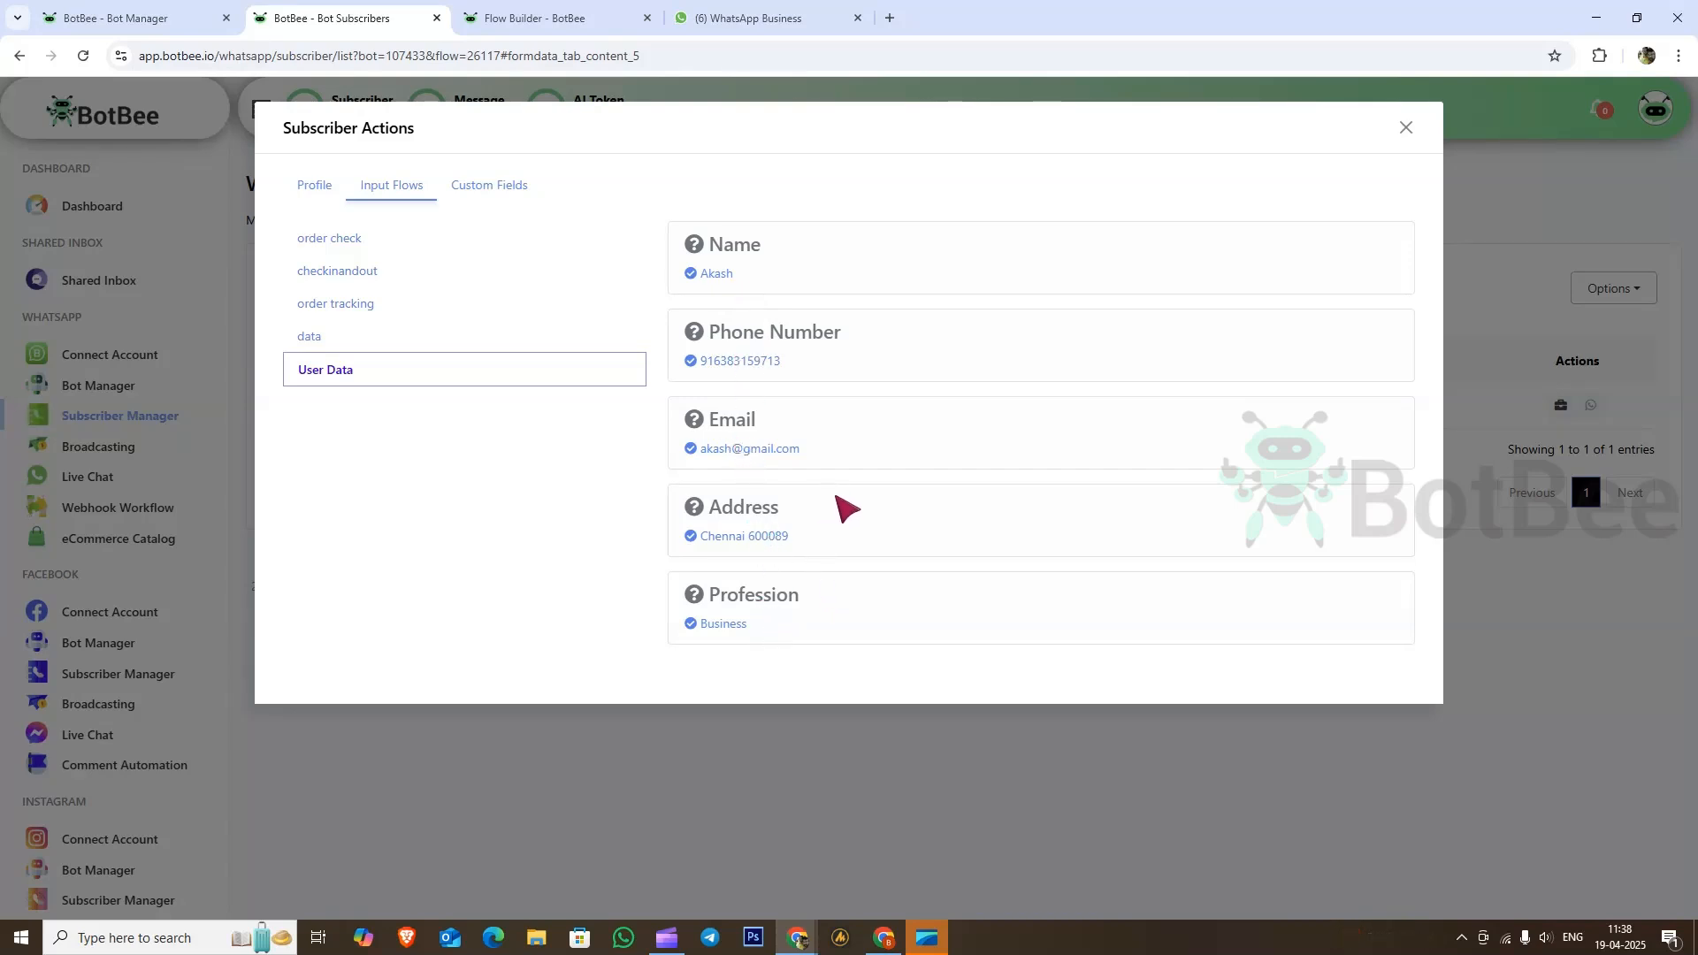
Step: Check the subscriber's custom field values, including profession Business, then close the details
left_click(497, 188)
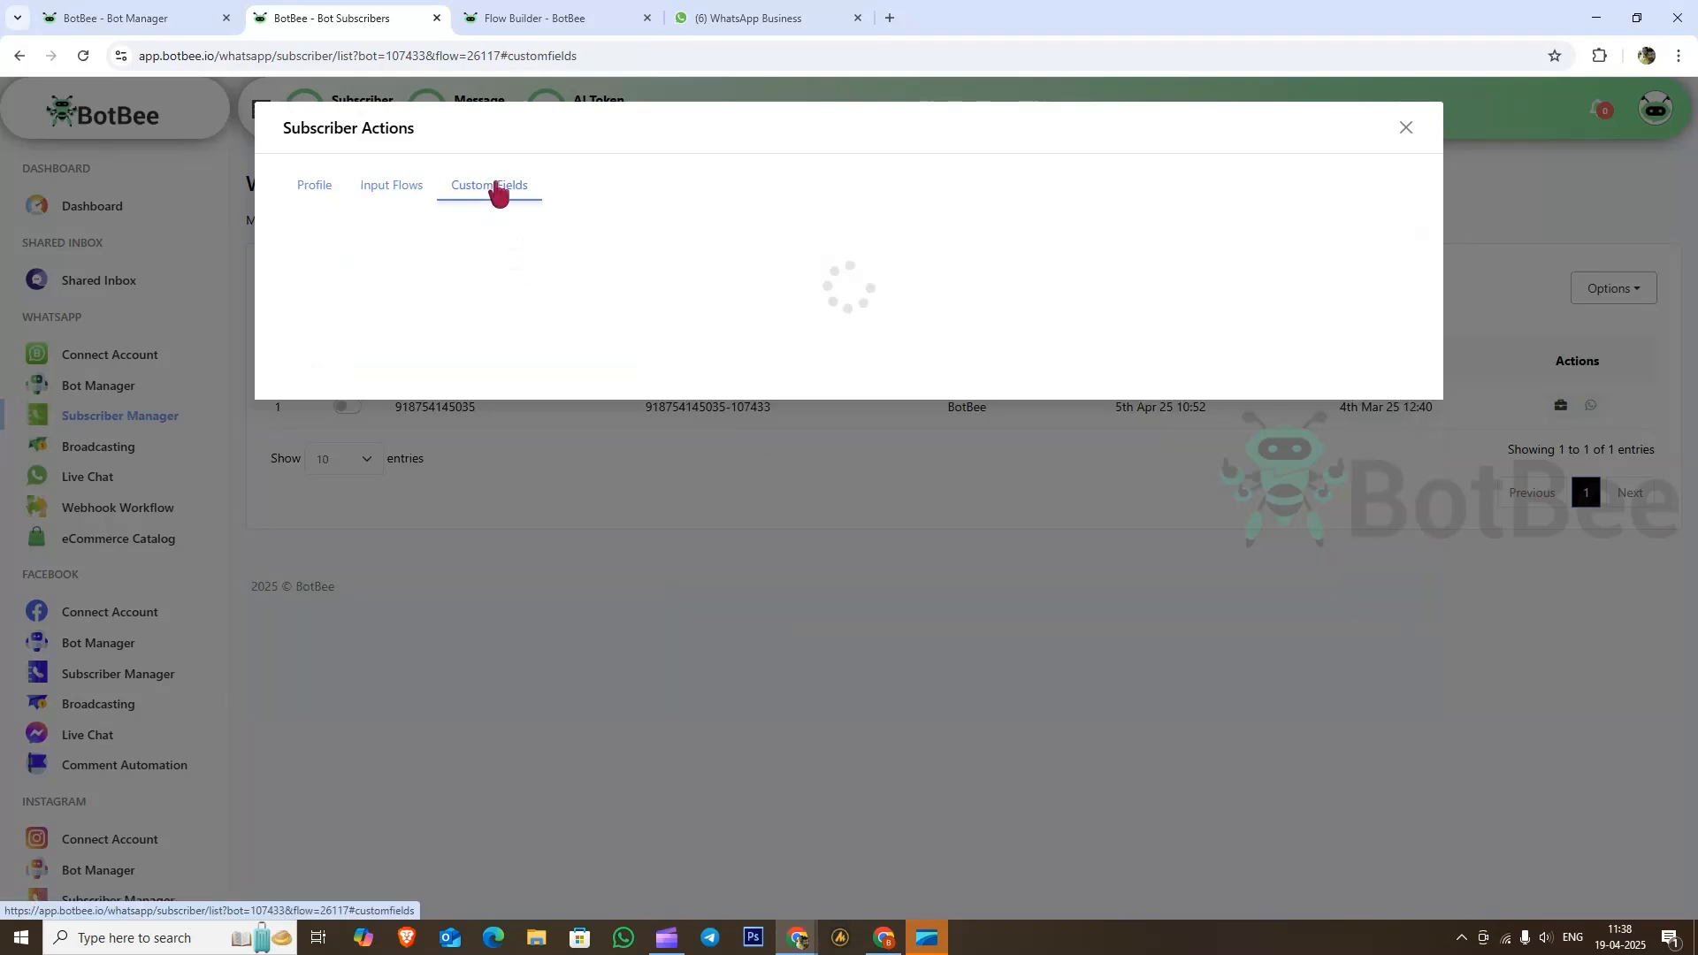
scroll(380, 334, "down", 3)
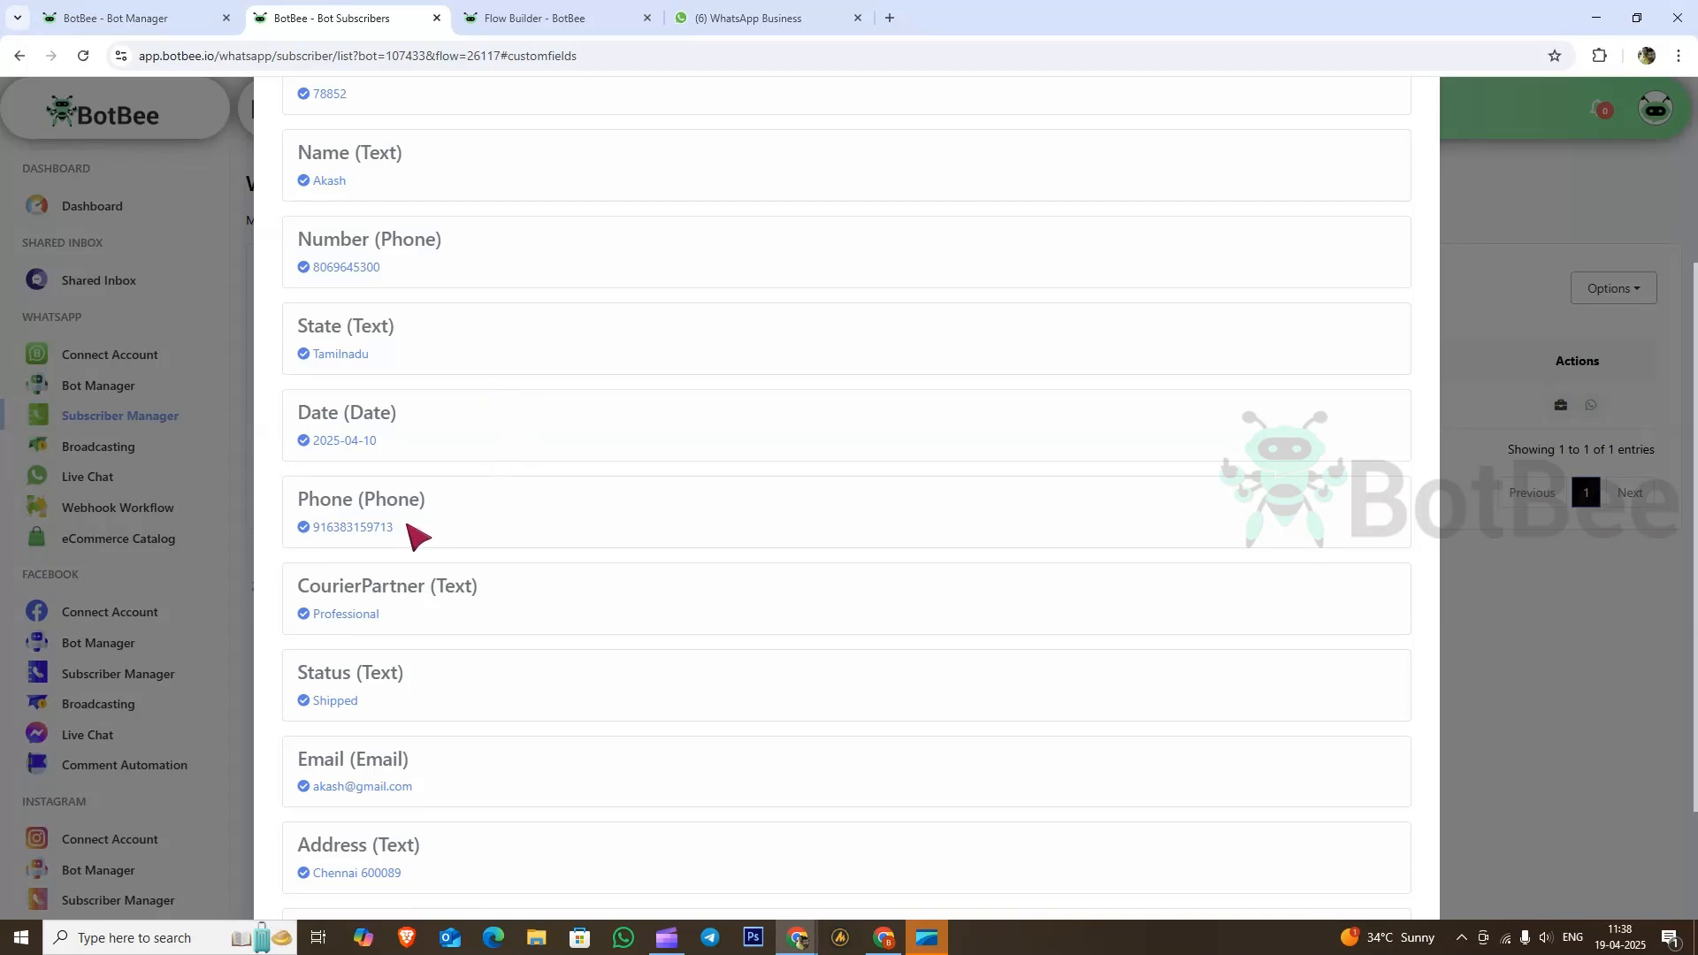
left_click_drag(320, 528, 523, 528)
scroll(524, 528, "down", 2)
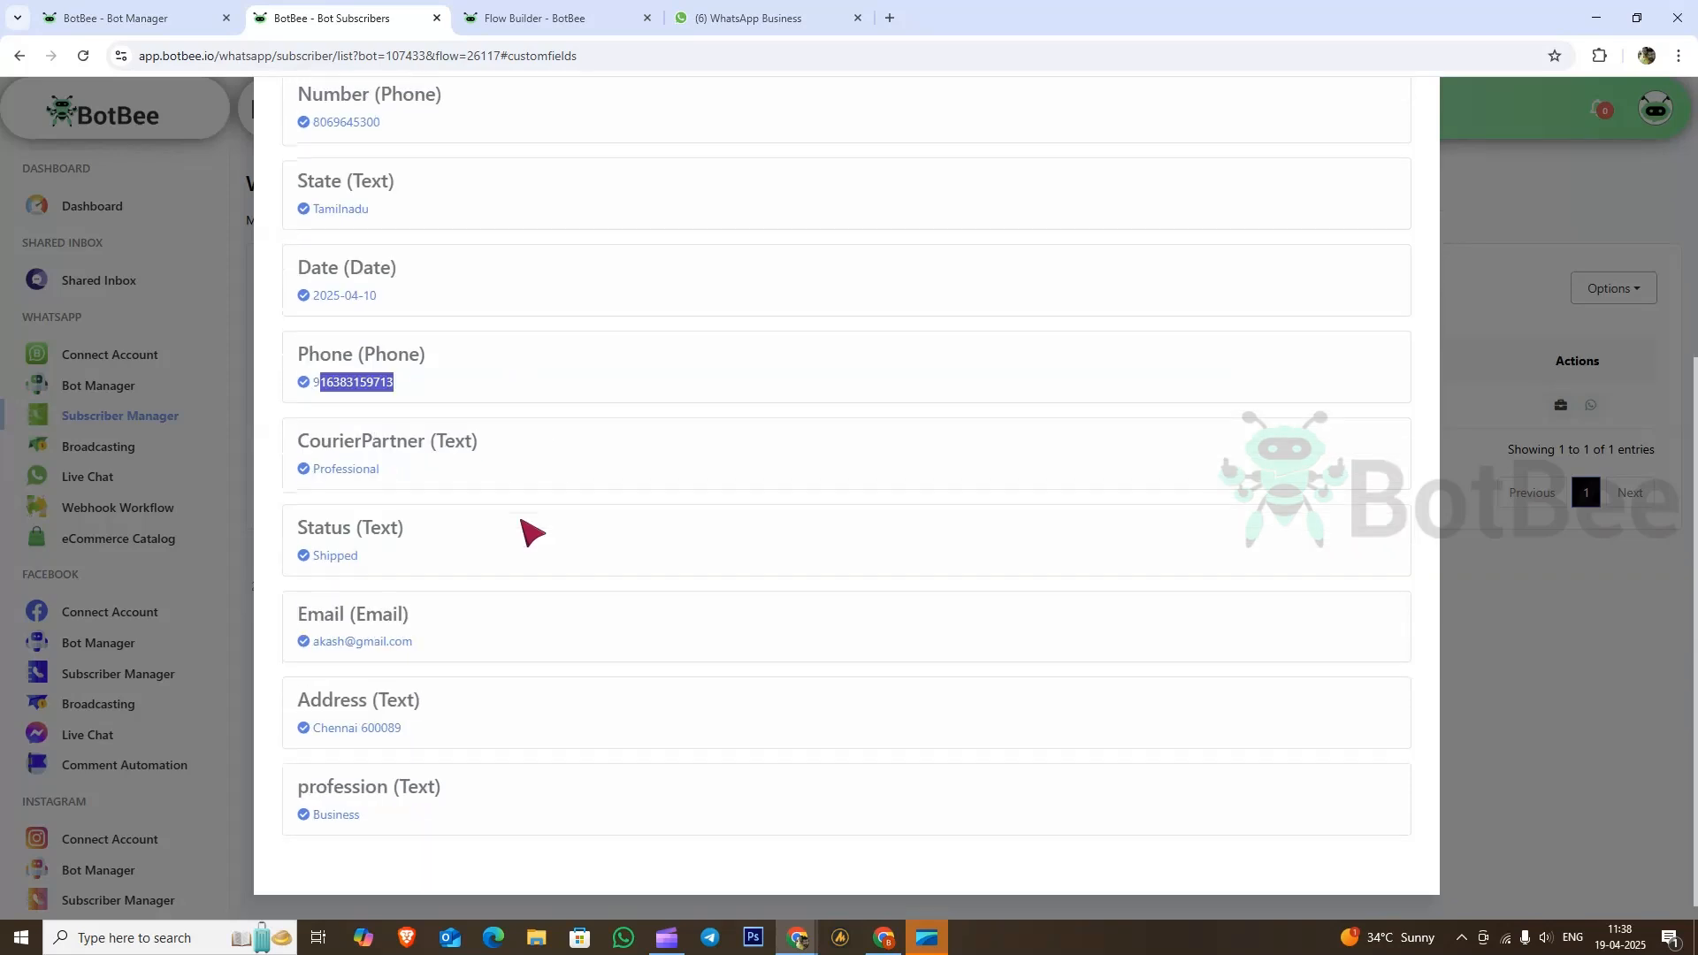
left_click_drag(386, 824, 306, 820)
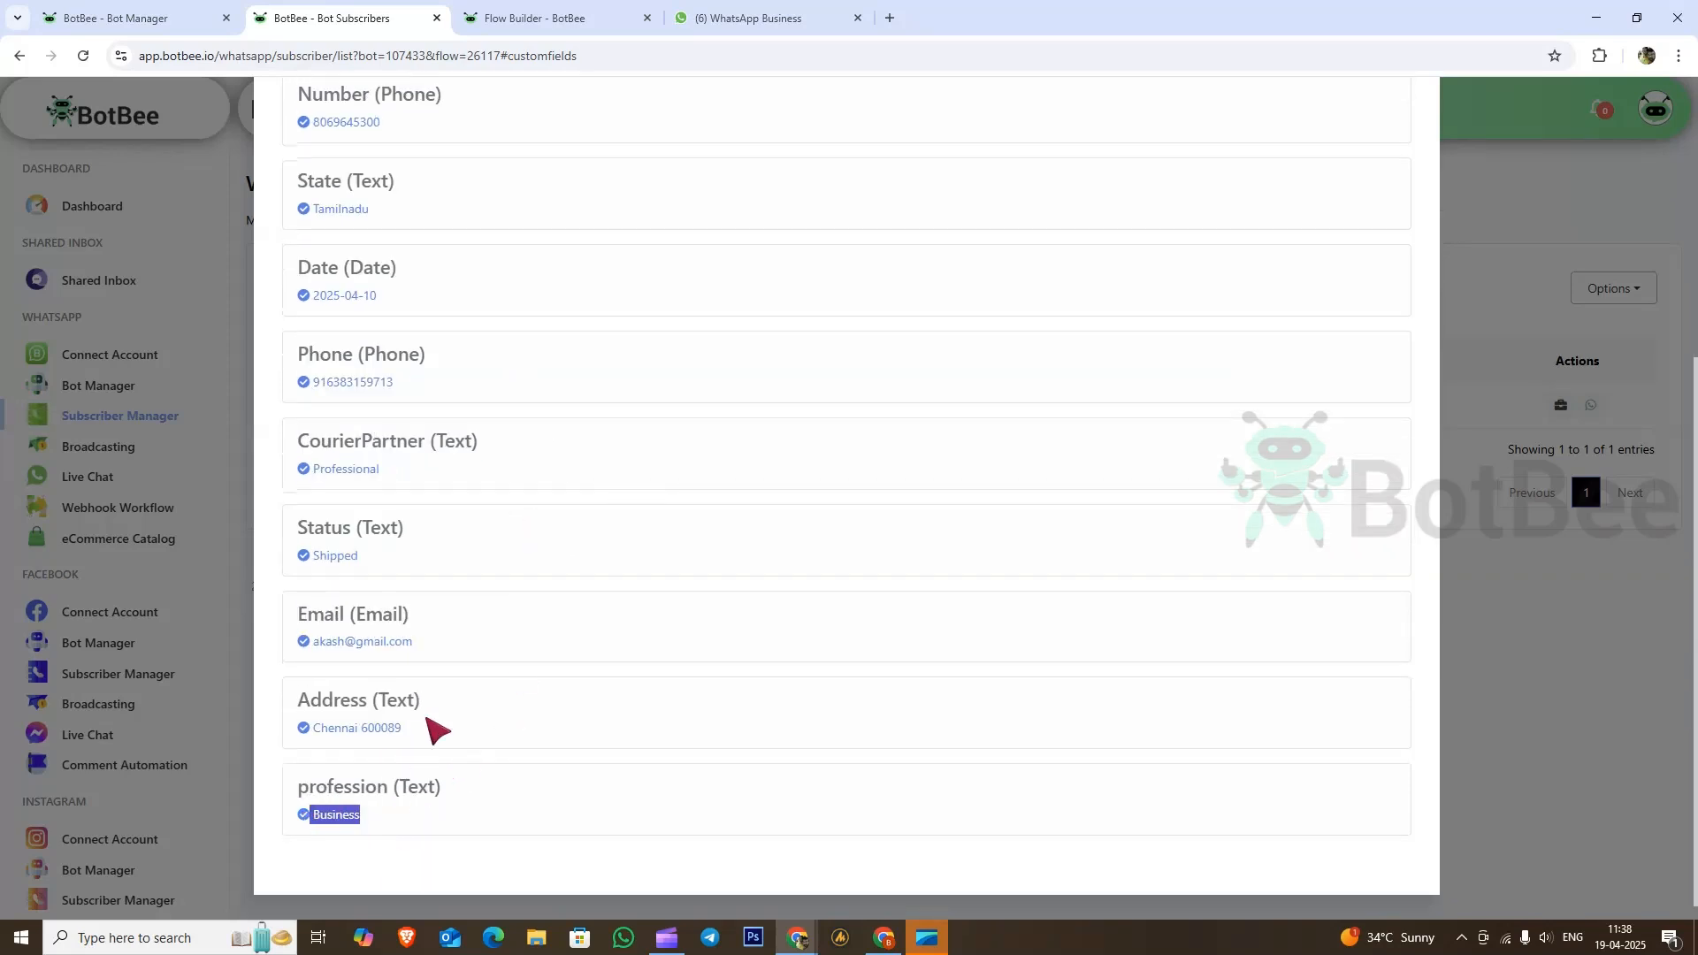
left_click_drag(453, 643, 294, 644)
scroll(705, 633, "up", 4)
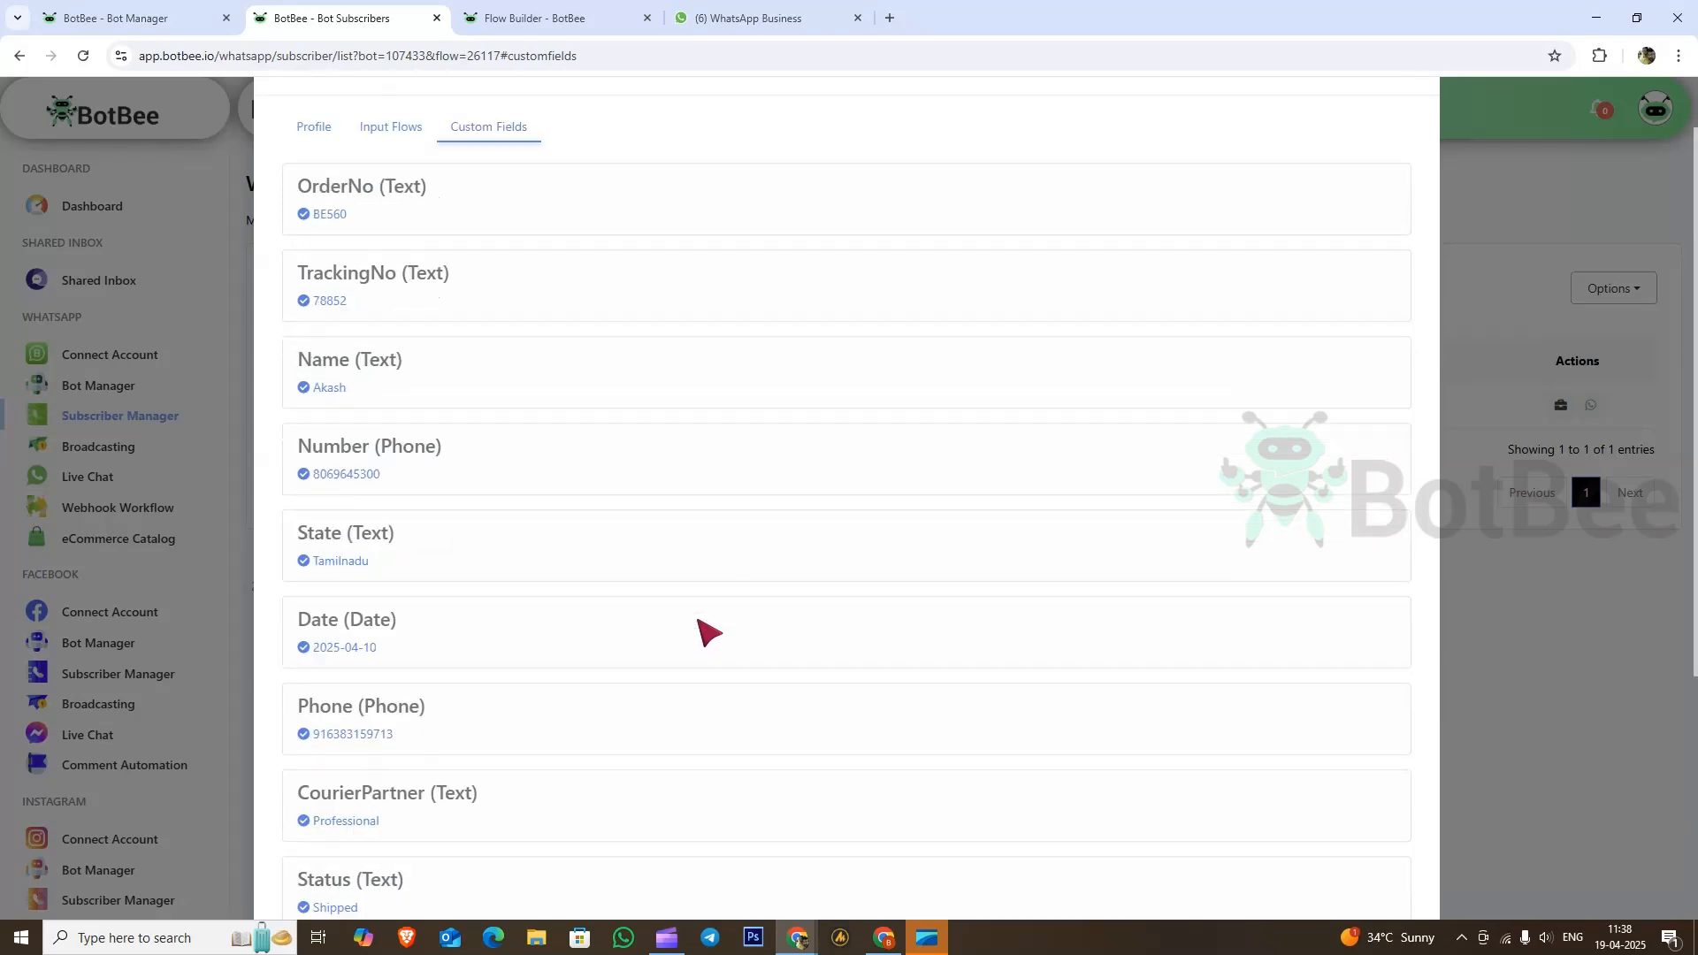
scroll(705, 633, "down", 4)
left_click_drag(439, 733, 303, 736)
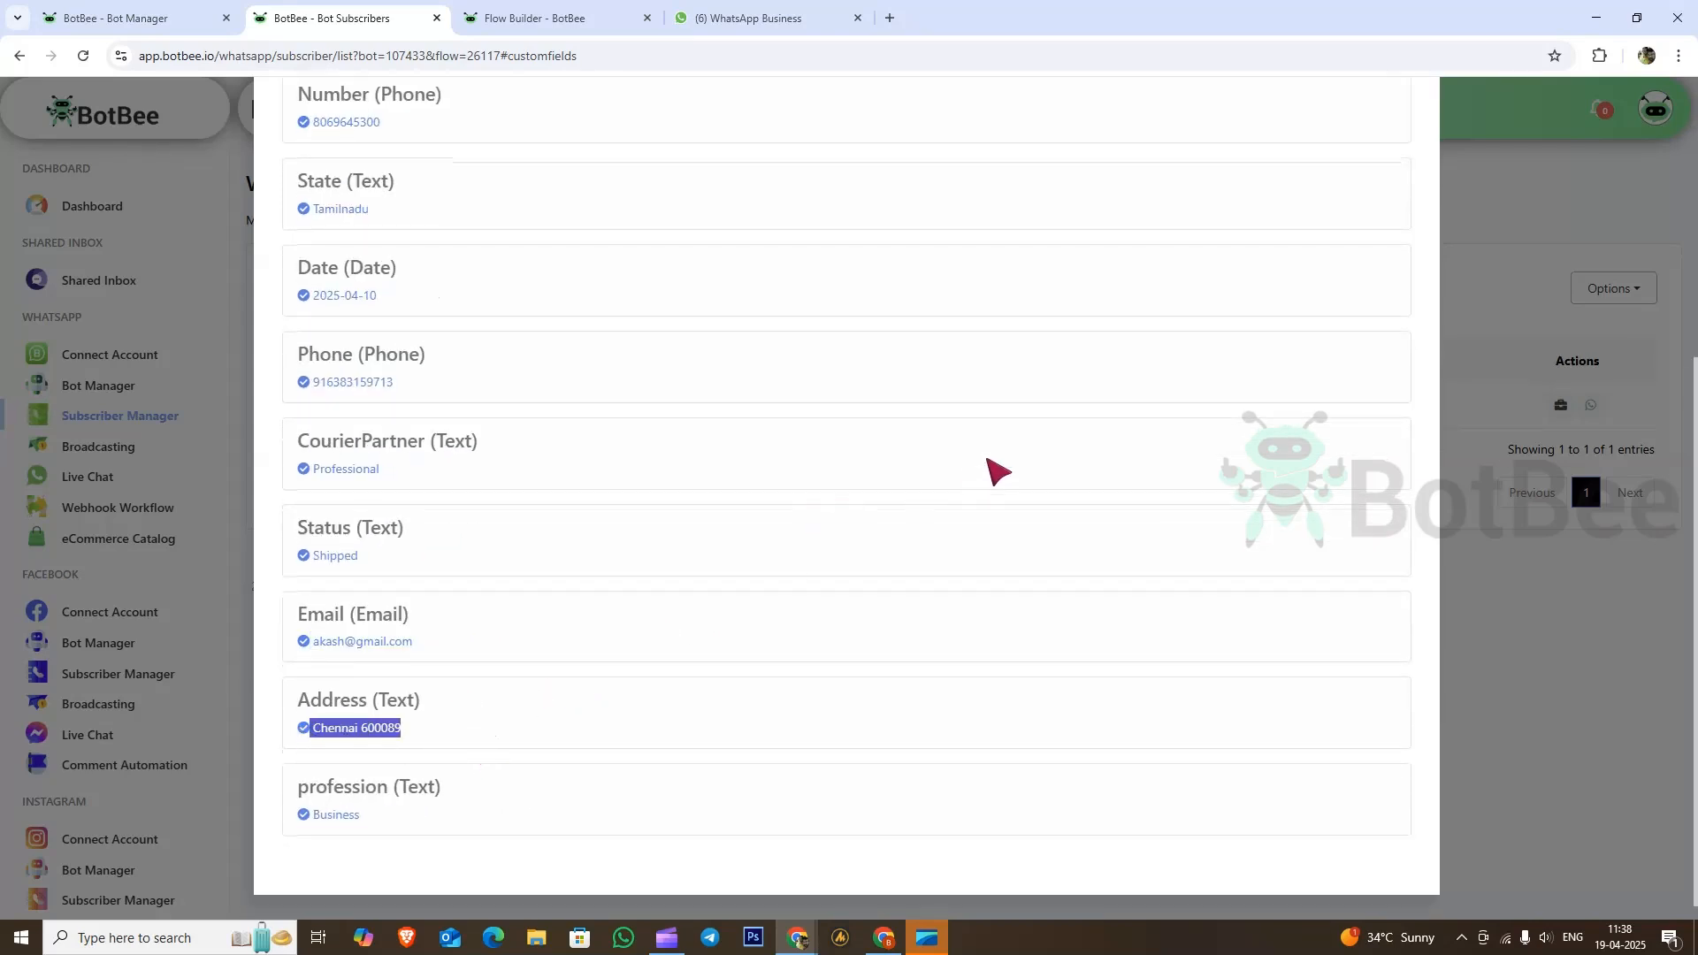
scroll(997, 472, "up", 5)
left_click(1401, 125)
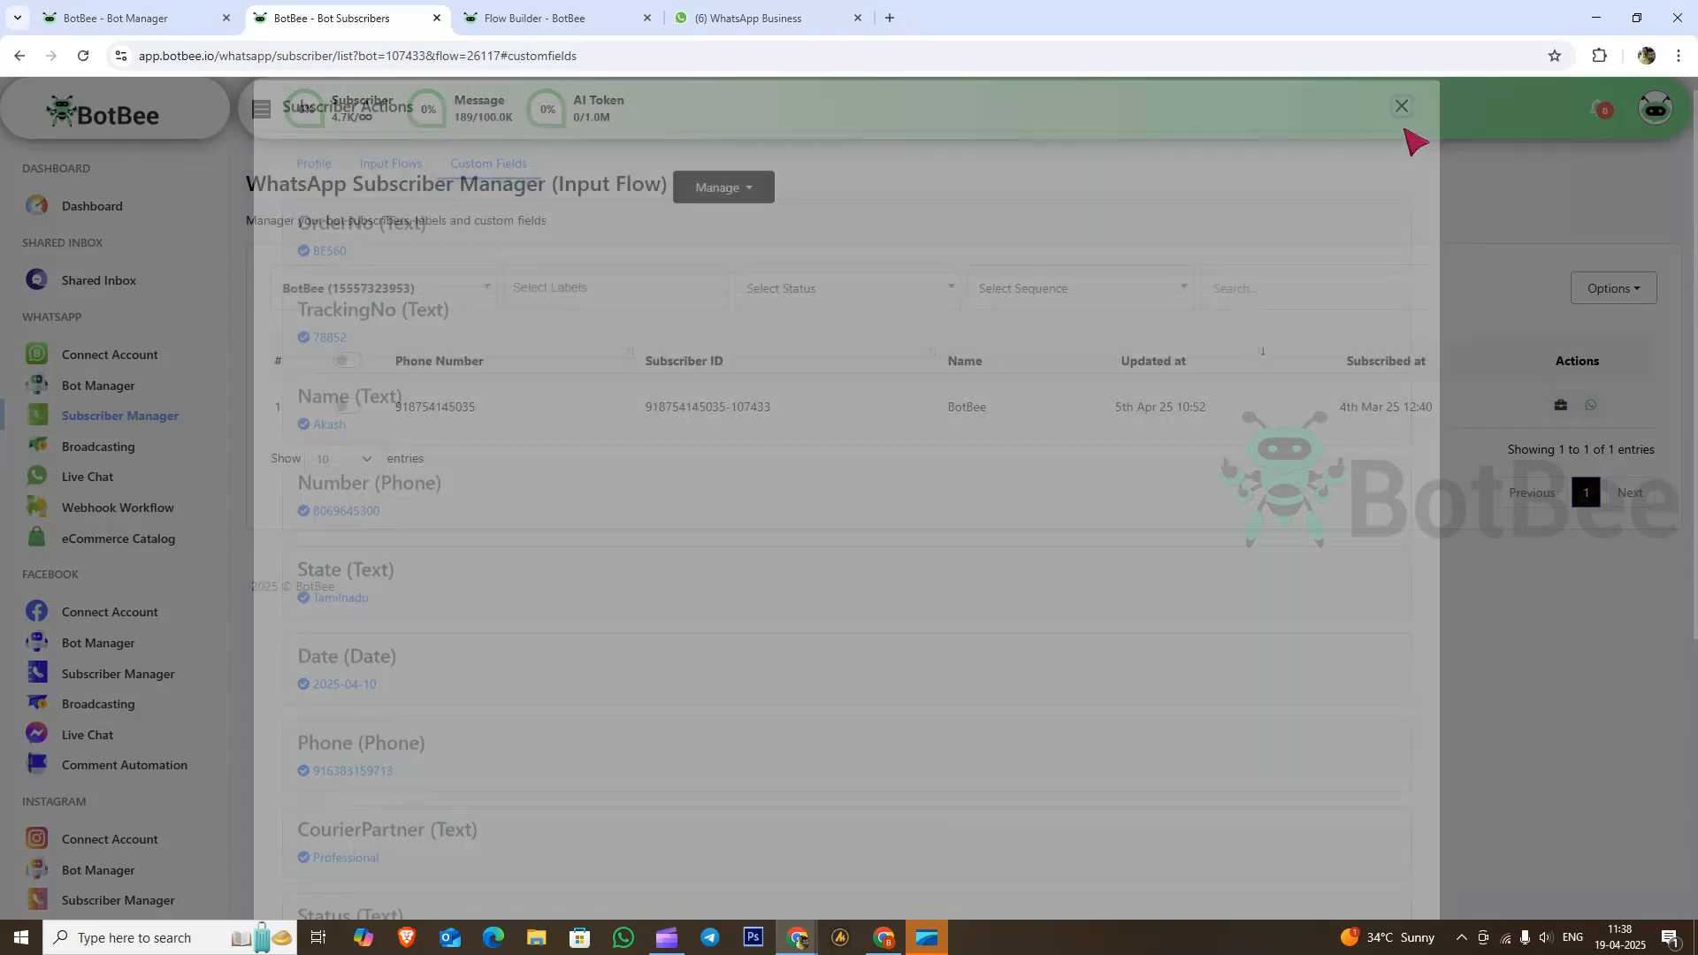
Step: Review the test conversation and contact fields in Live Chat, then return to Bot Manager
left_click(95, 482)
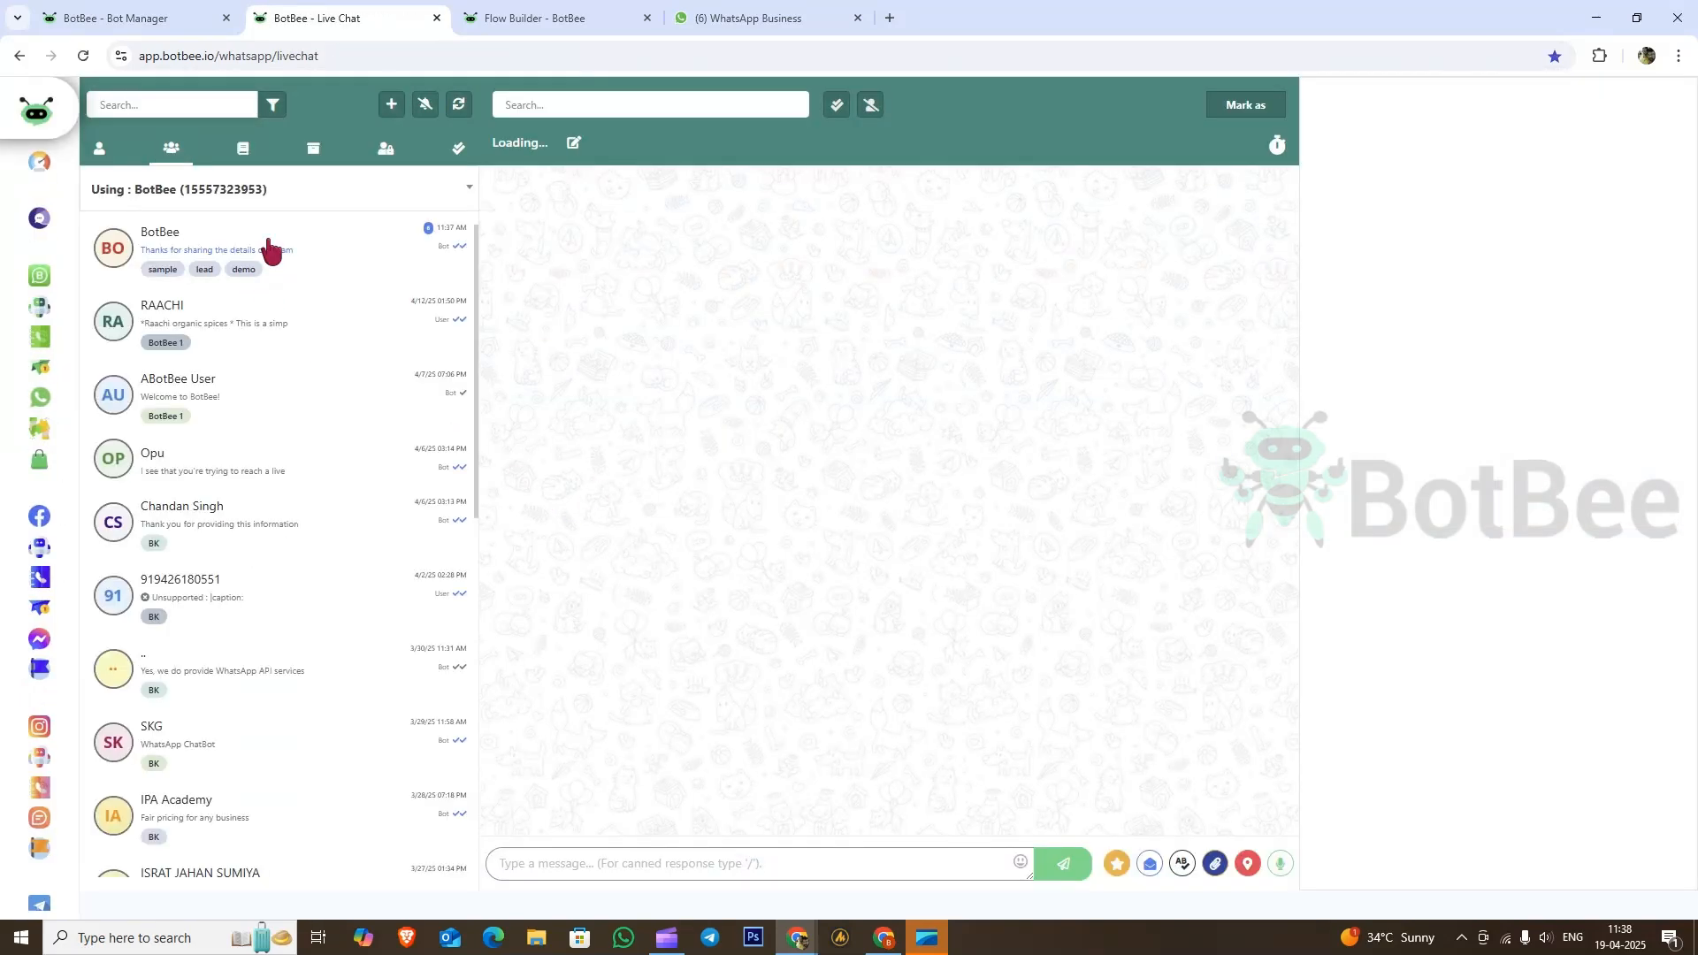
left_click(270, 250)
scroll(1503, 721, "down", 3)
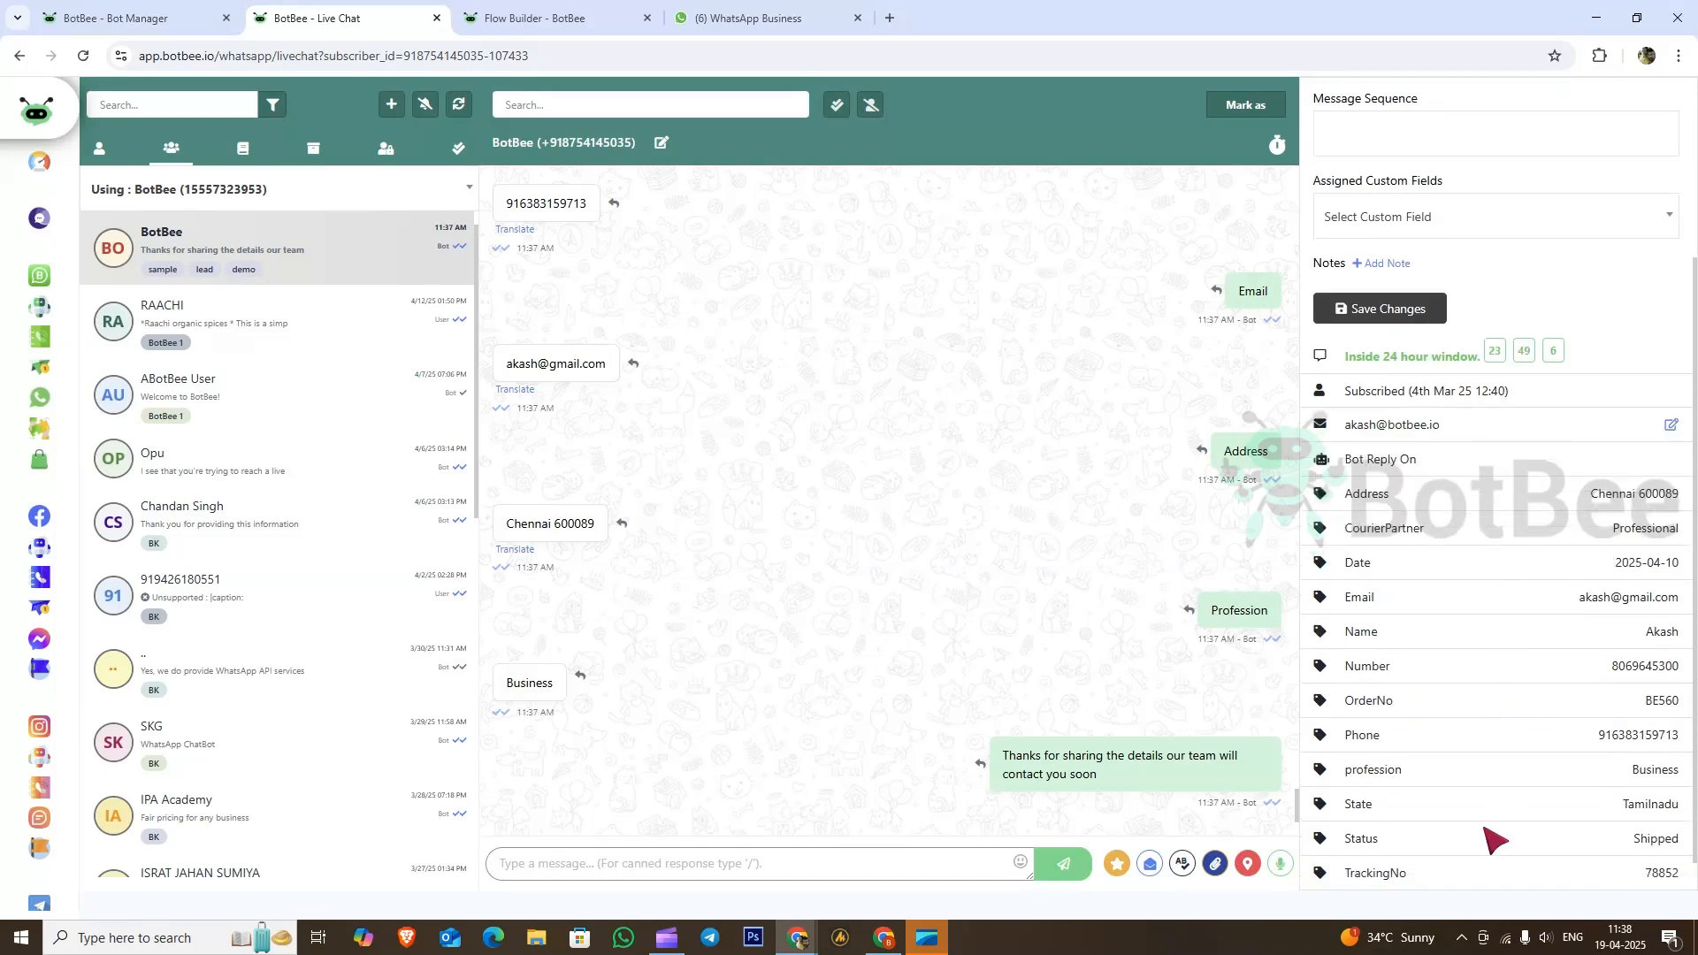
scroll(1504, 854, "up", 3)
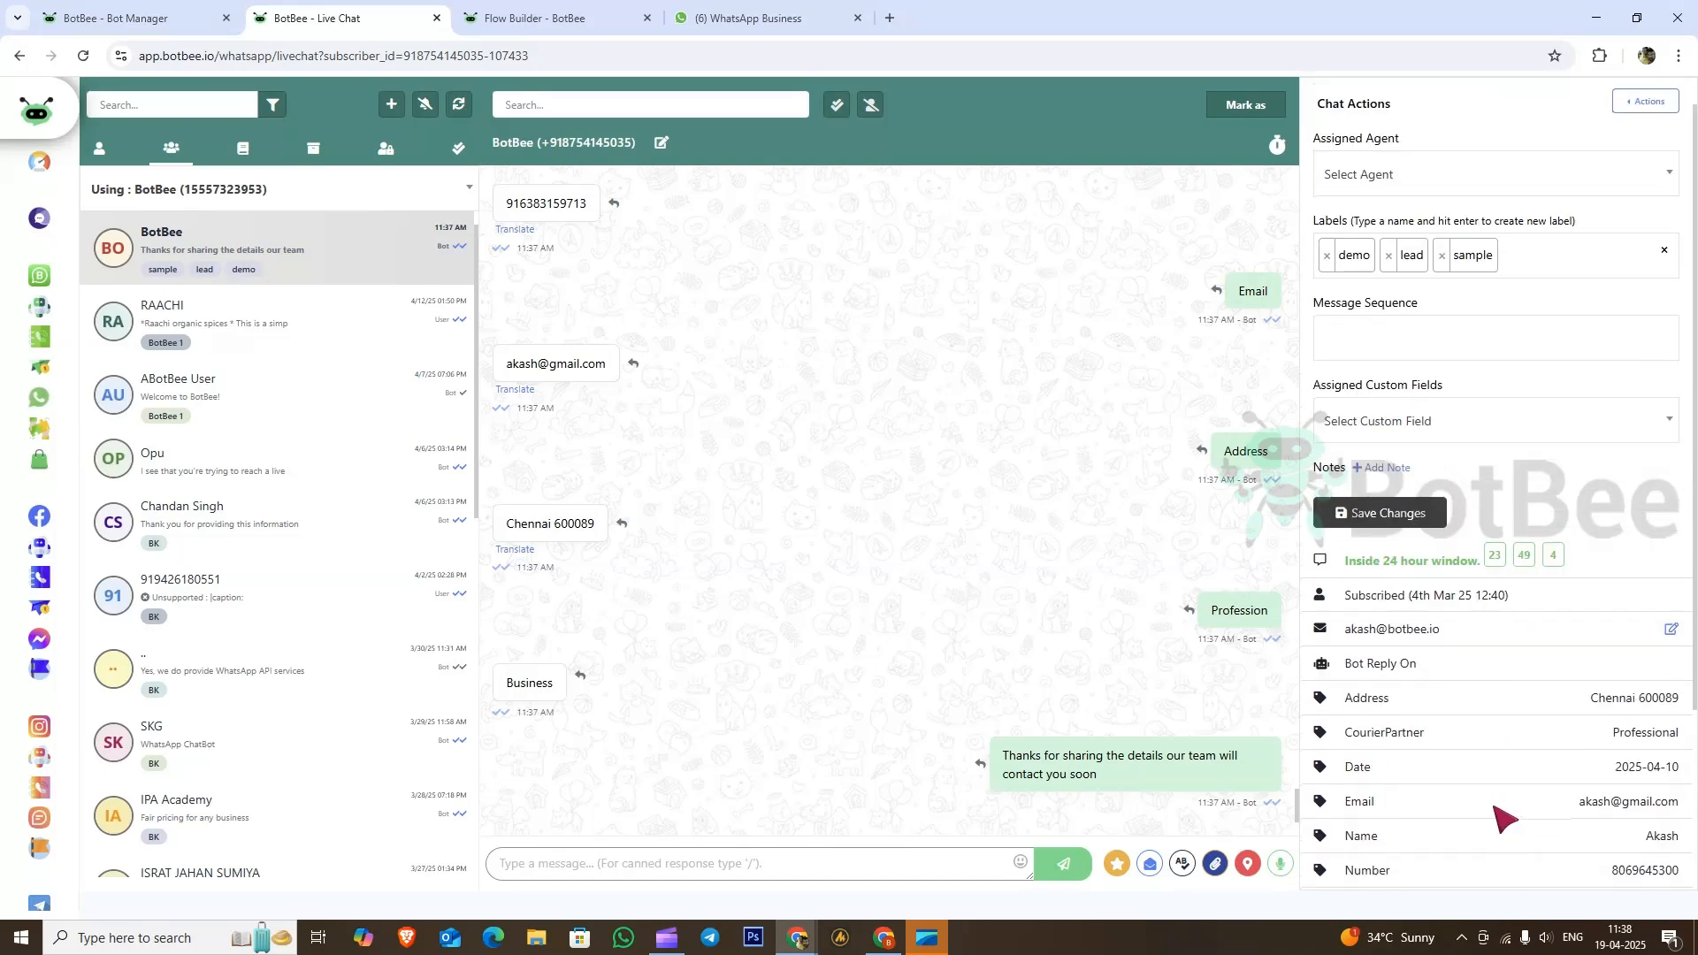
scroll(1504, 818, "down", 3)
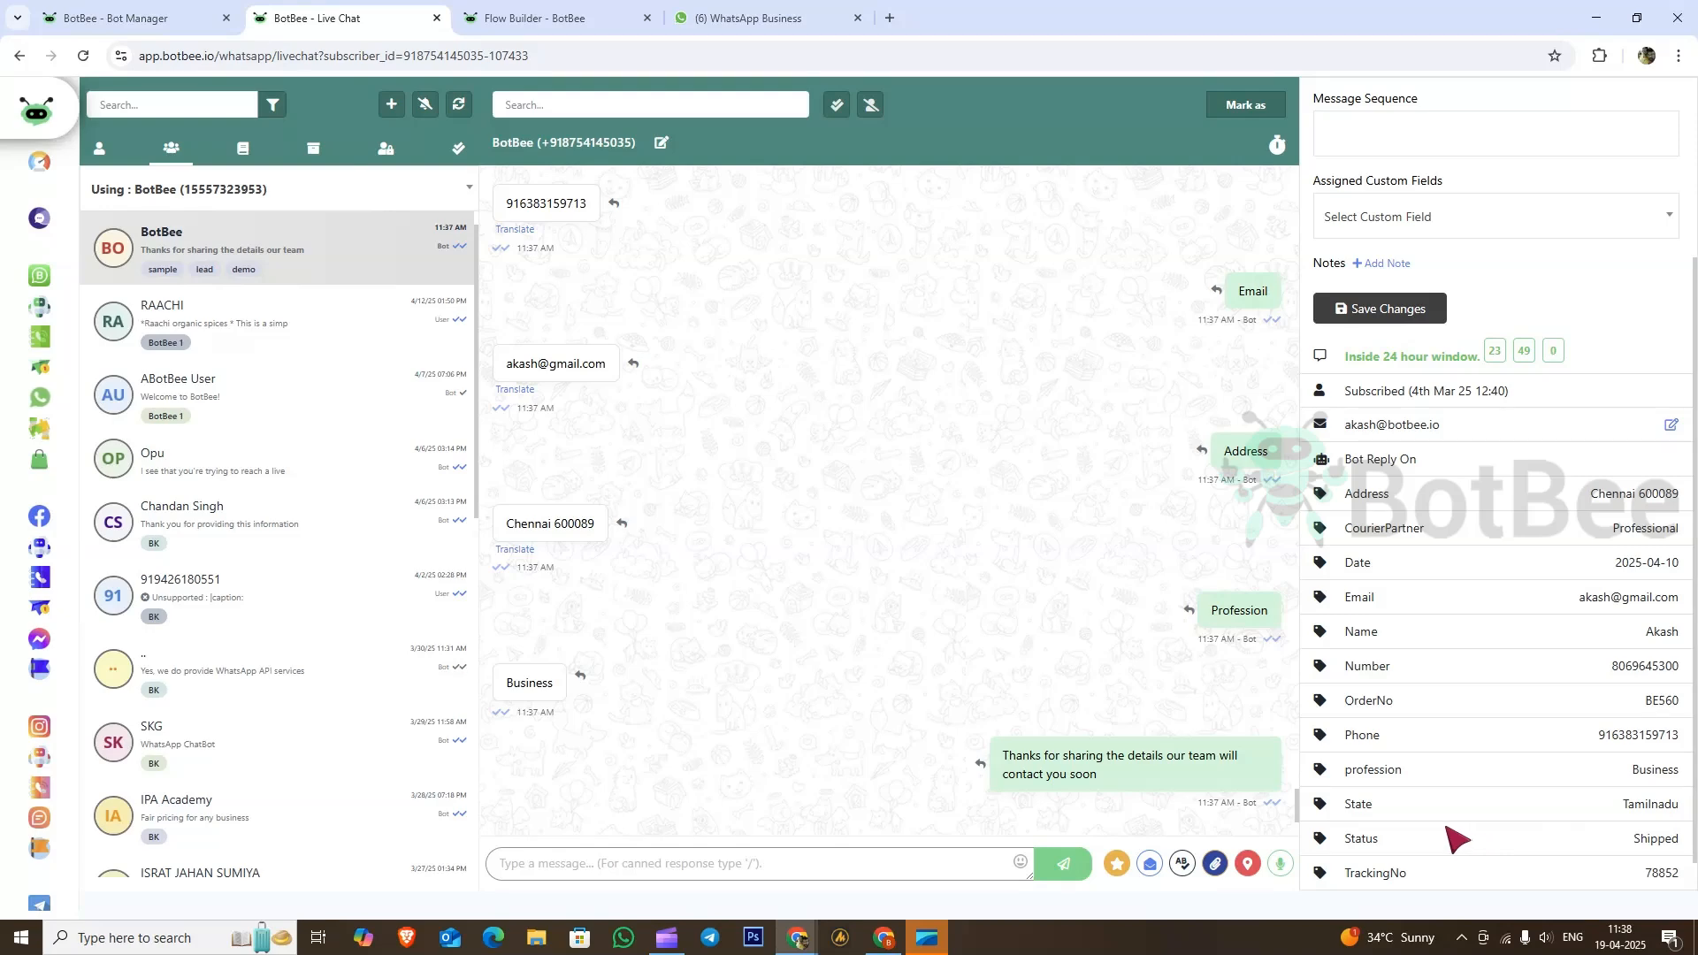
scroll(1477, 725, "up", 3)
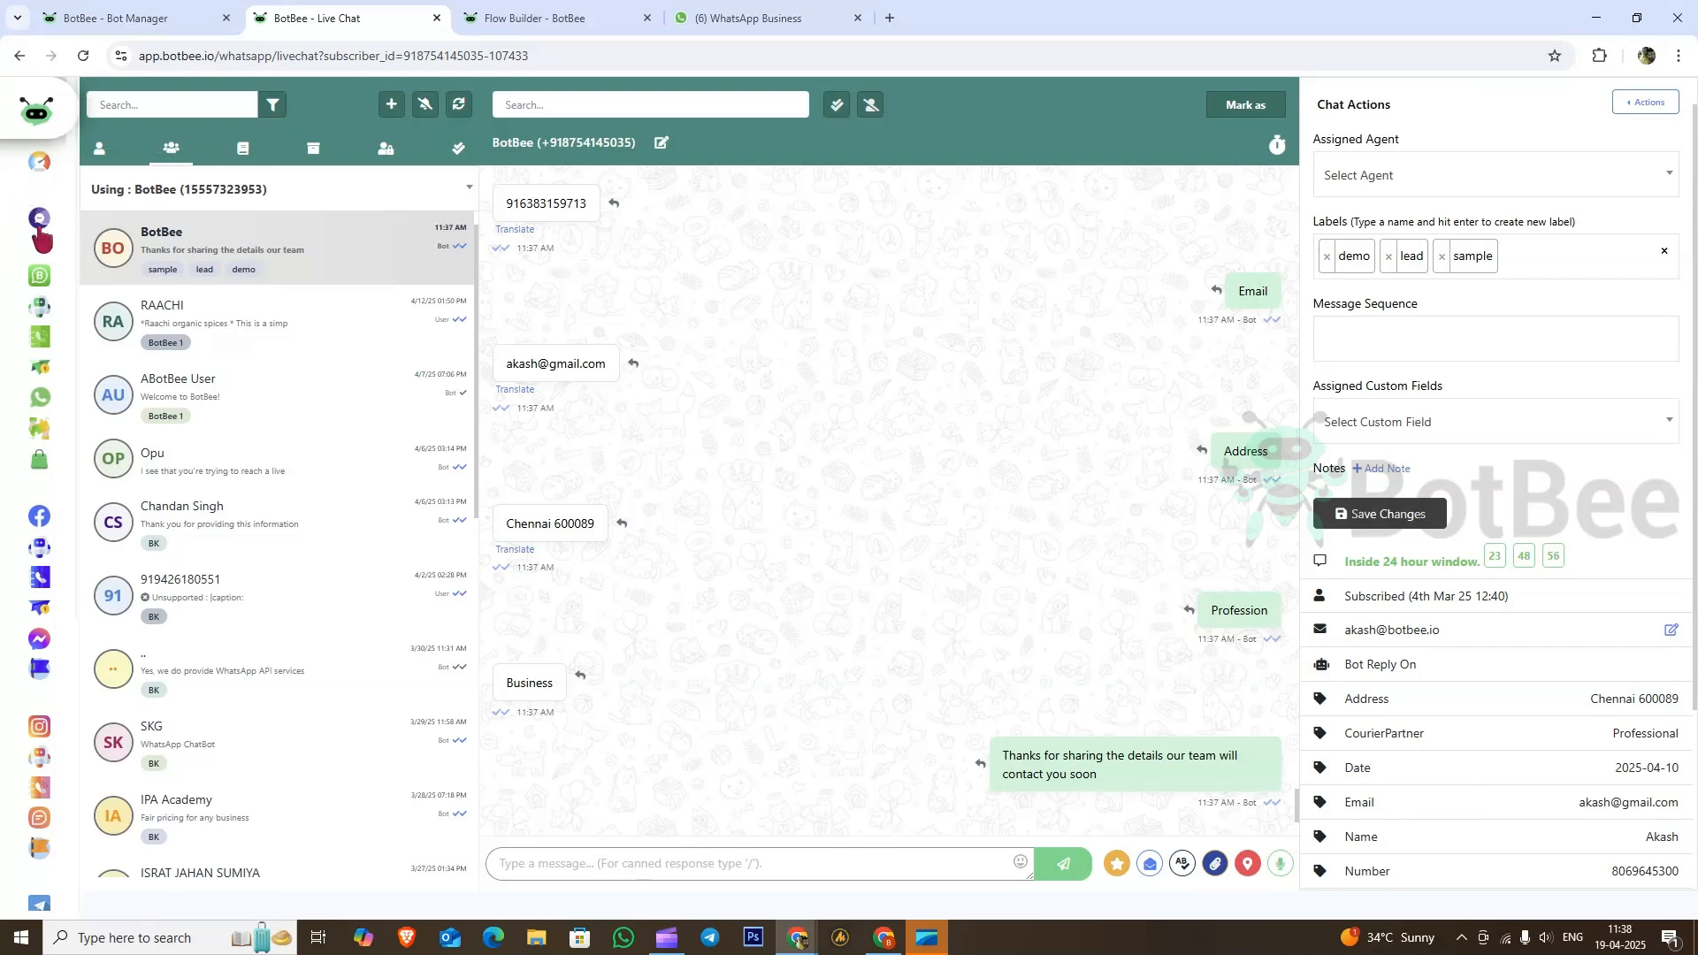
left_click(39, 307)
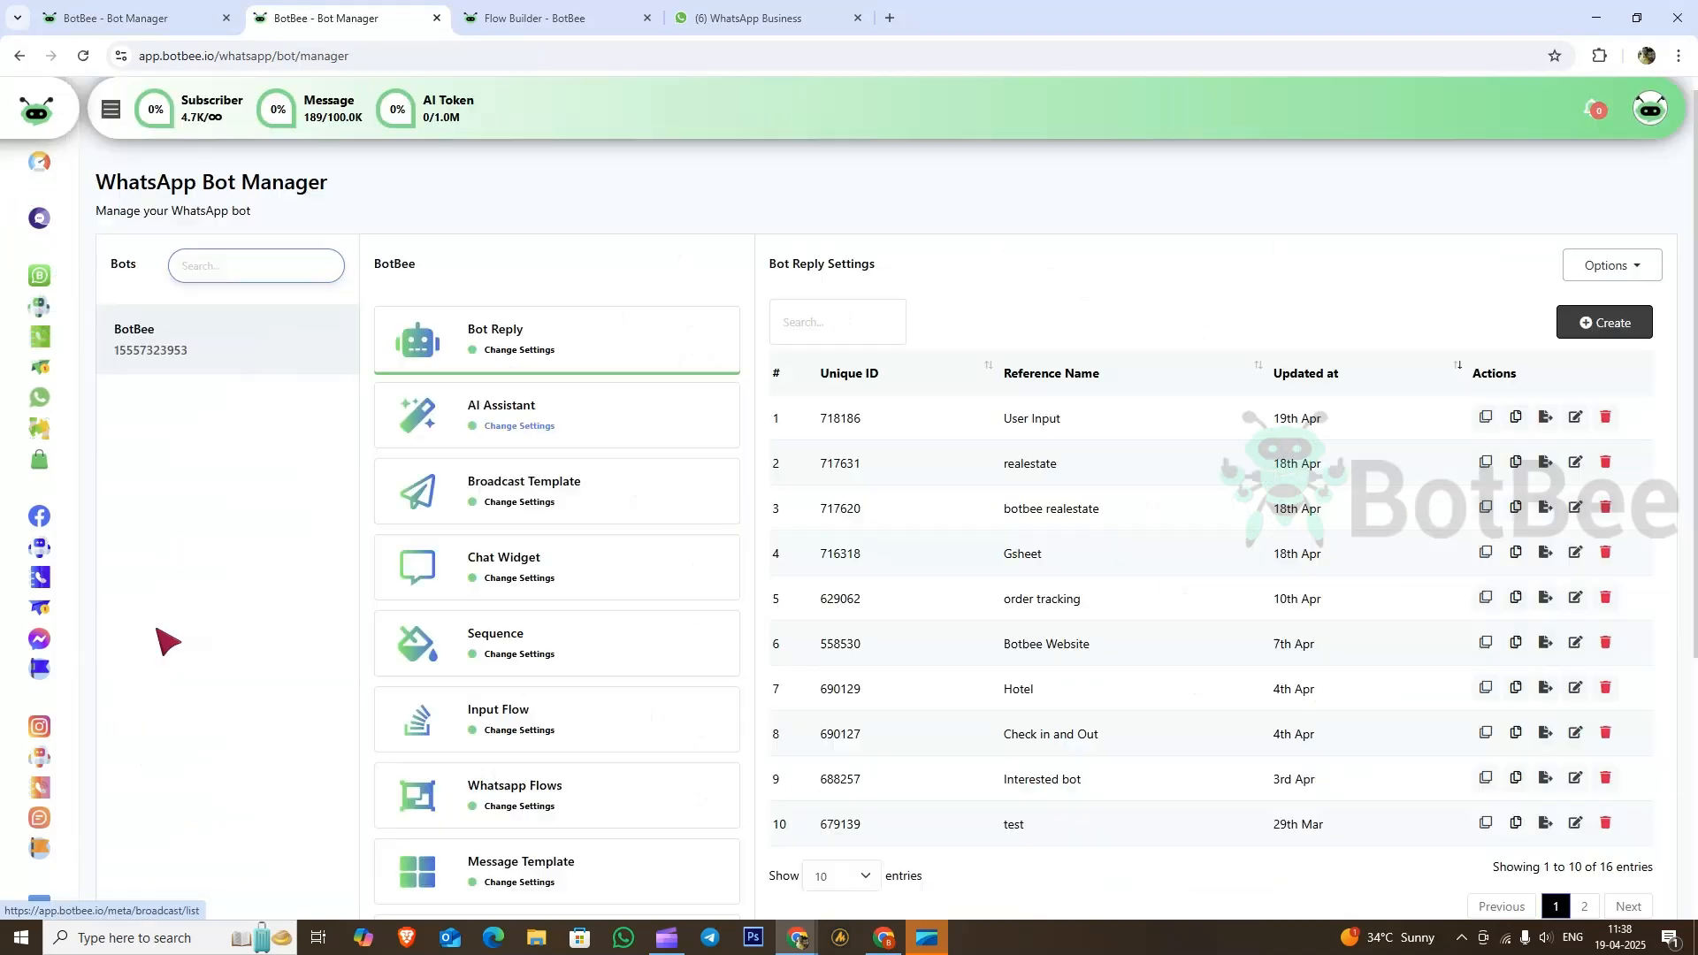
Step: Go to Settings > Google Sheet Integration and find the user input flow sheet
scroll(39, 778, "down", 4)
left_click(38, 796)
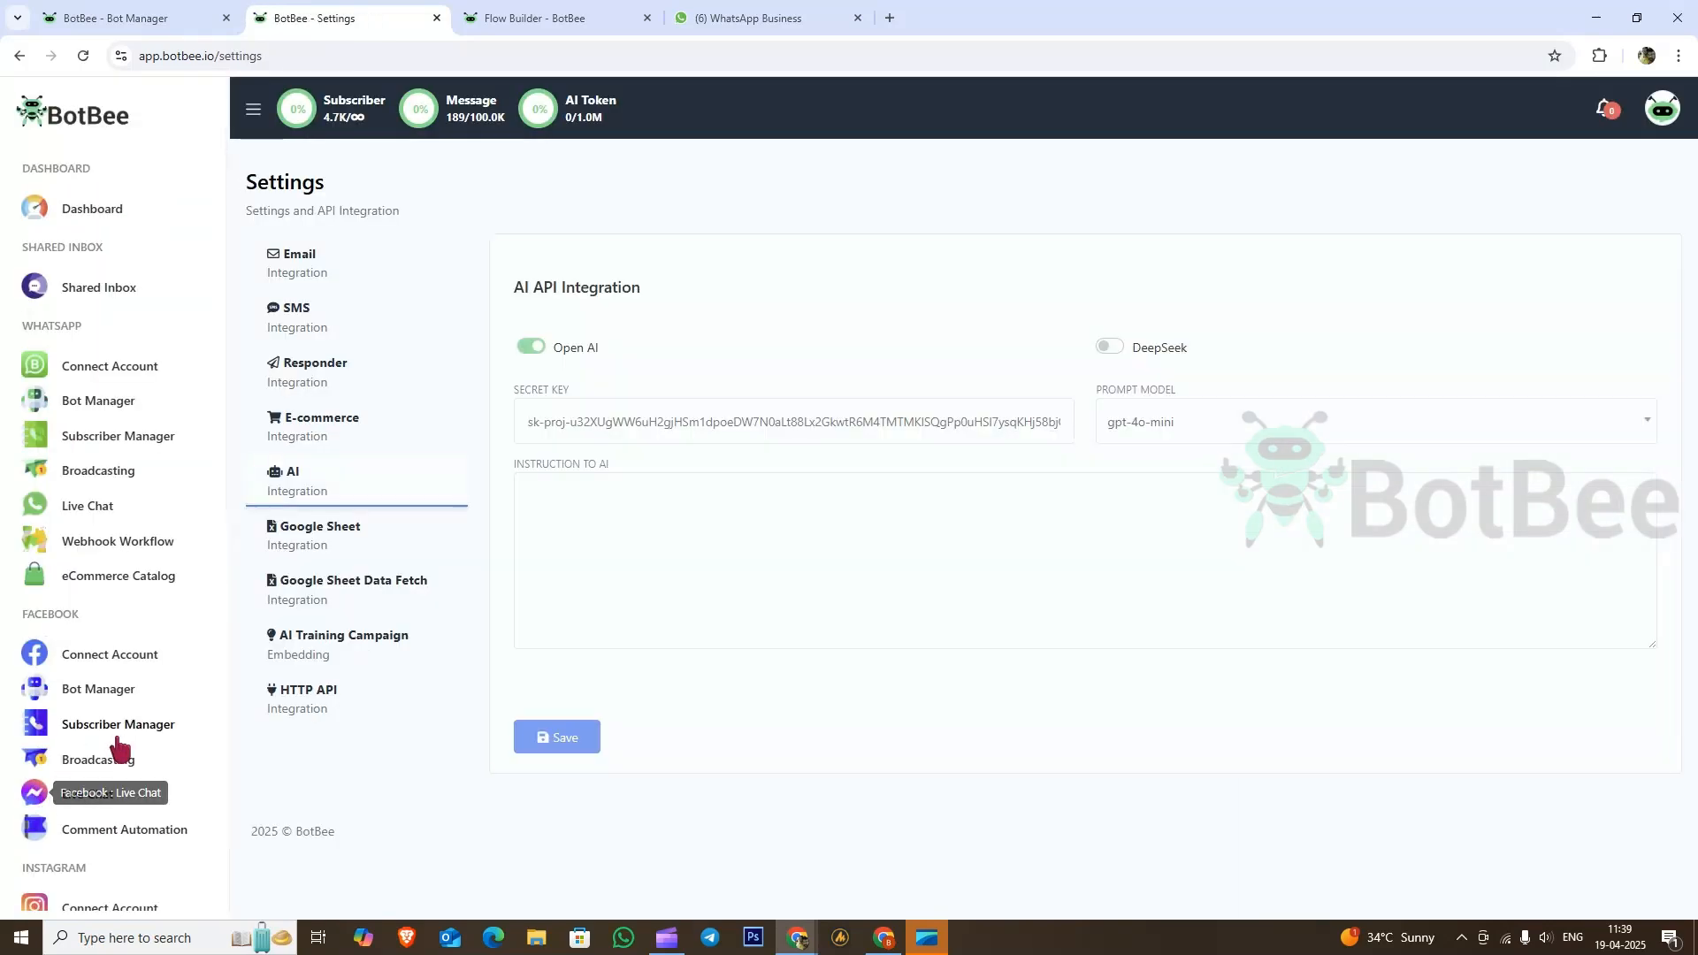
left_click(344, 553)
scroll(852, 571, "down", 5)
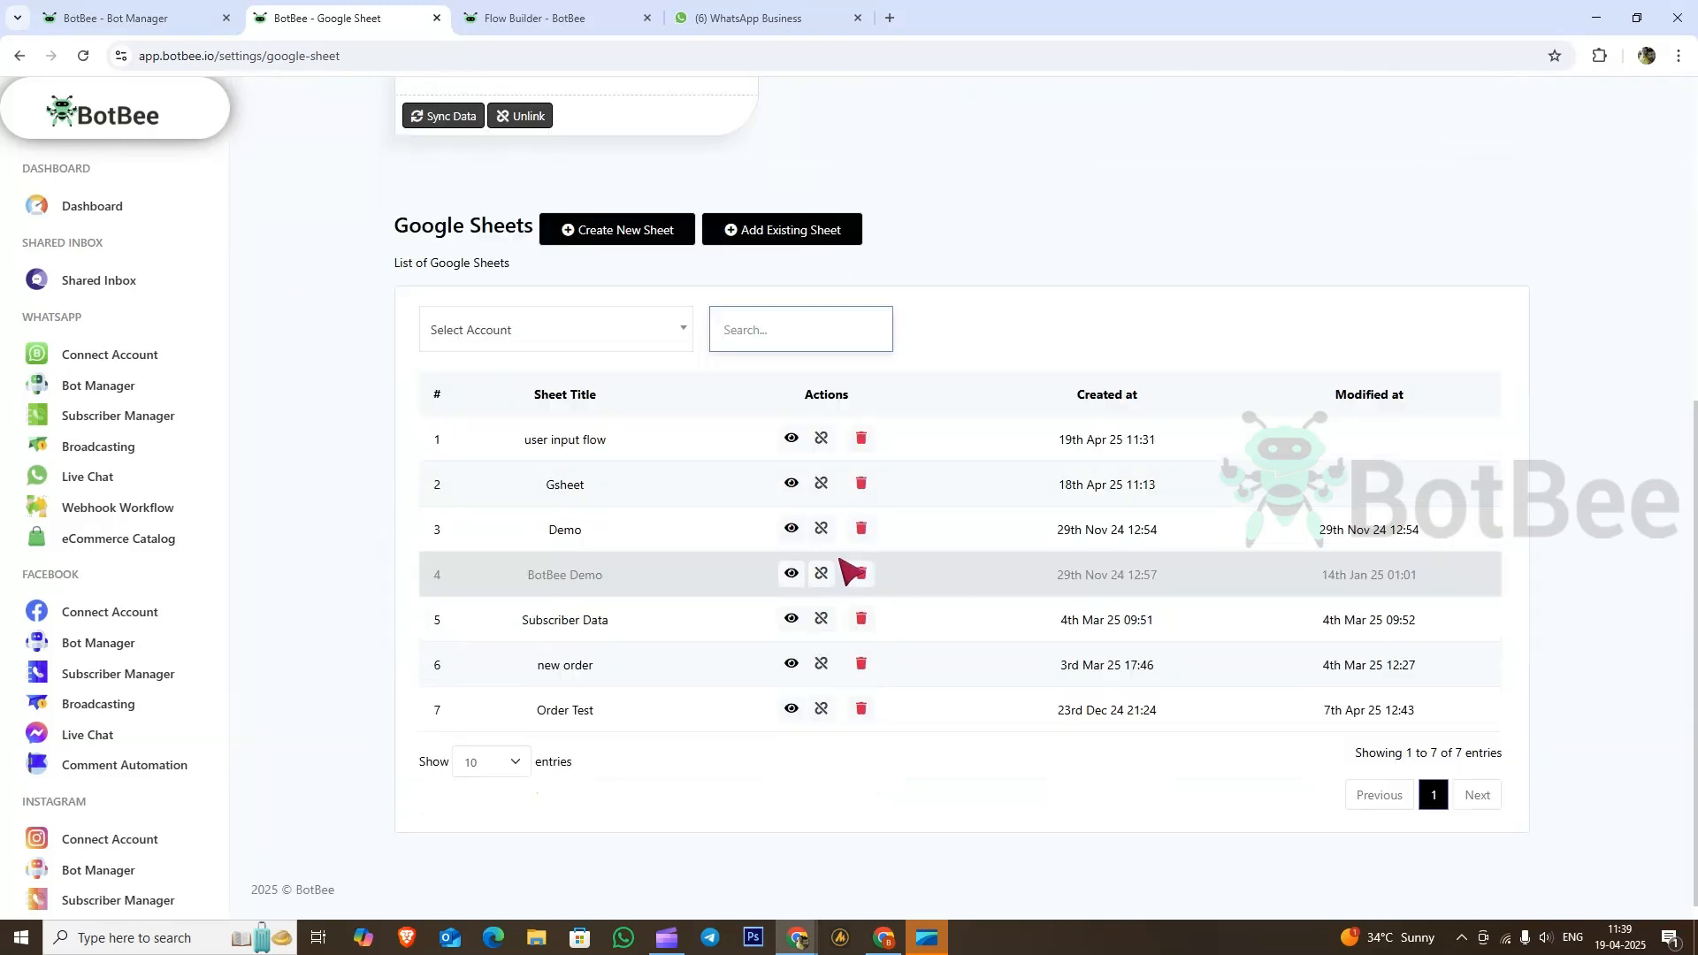
left_click(793, 443)
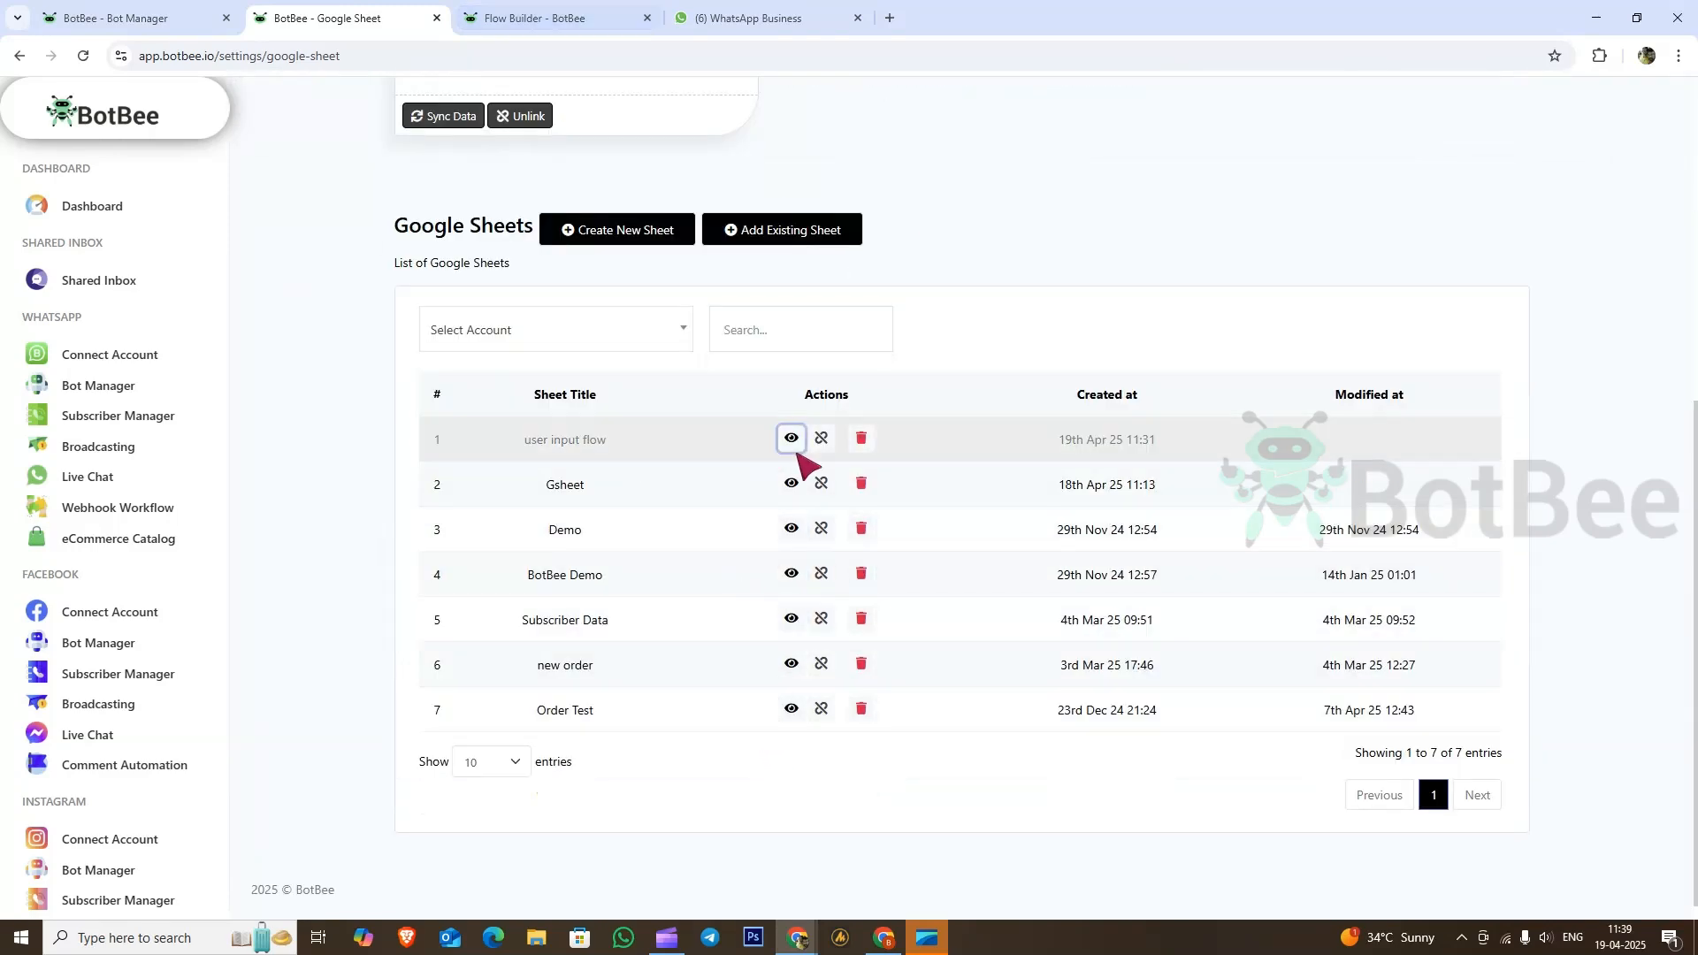
Step: Open the user input flow Google Sheet to confirm the answers in row 1, then go back
left_click(792, 442)
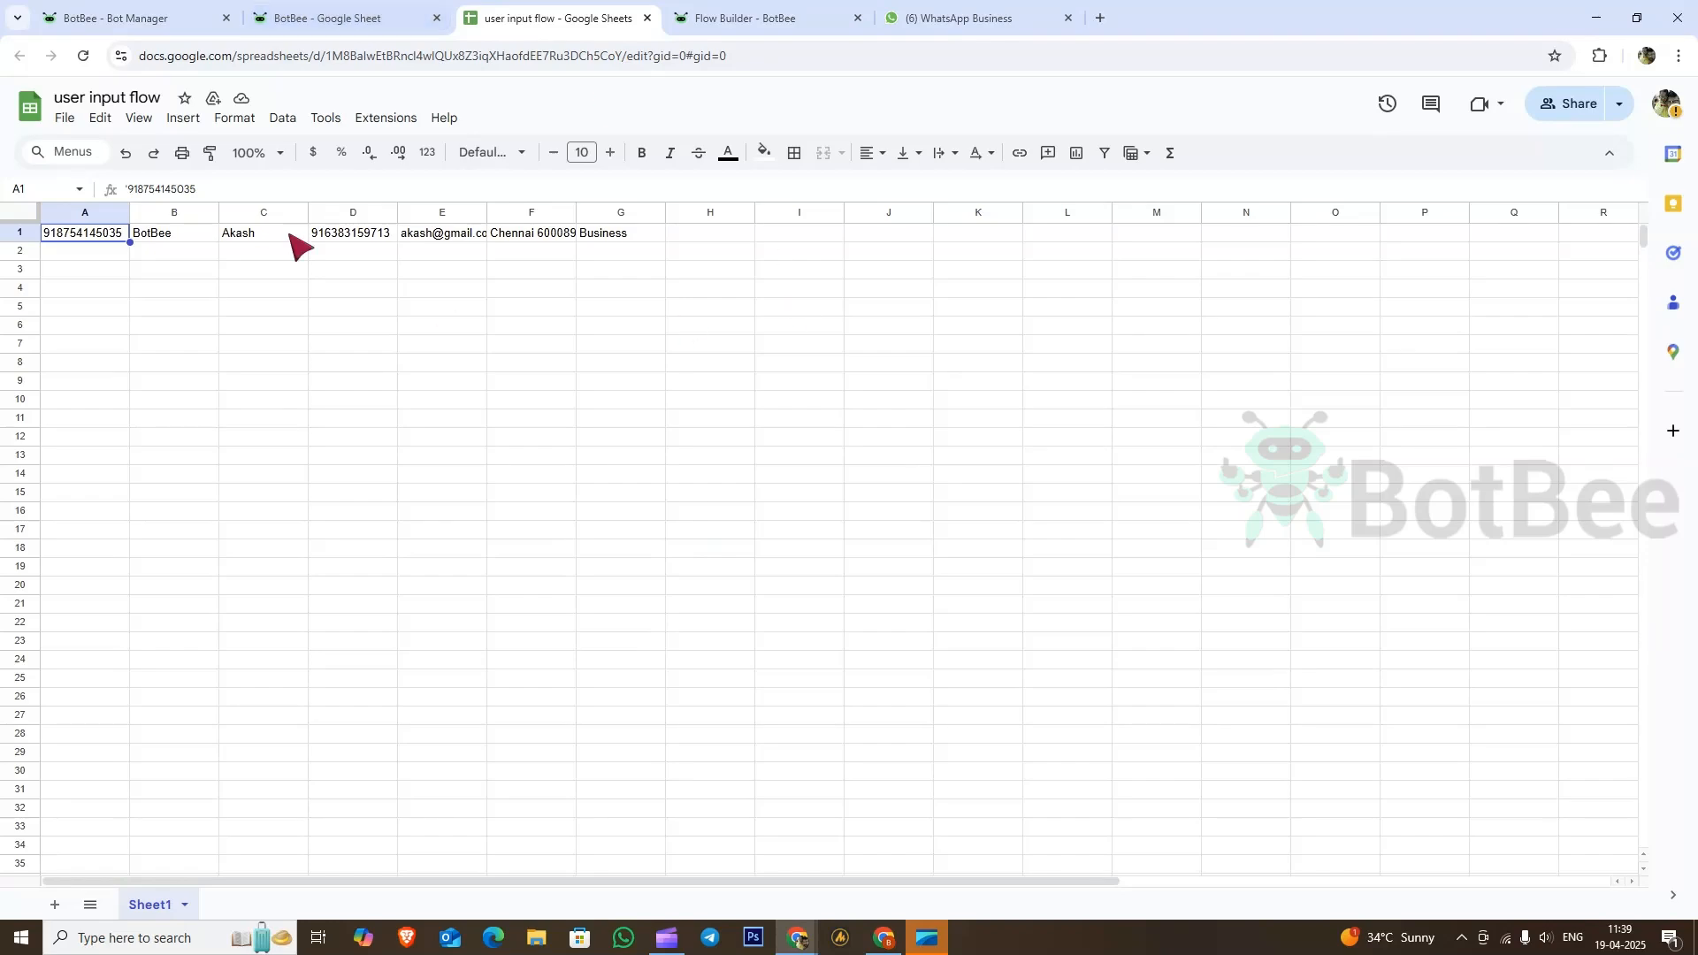
left_click(364, 5)
Step: Switch back to the BotBee Bot Manager tab
left_click(206, 7)
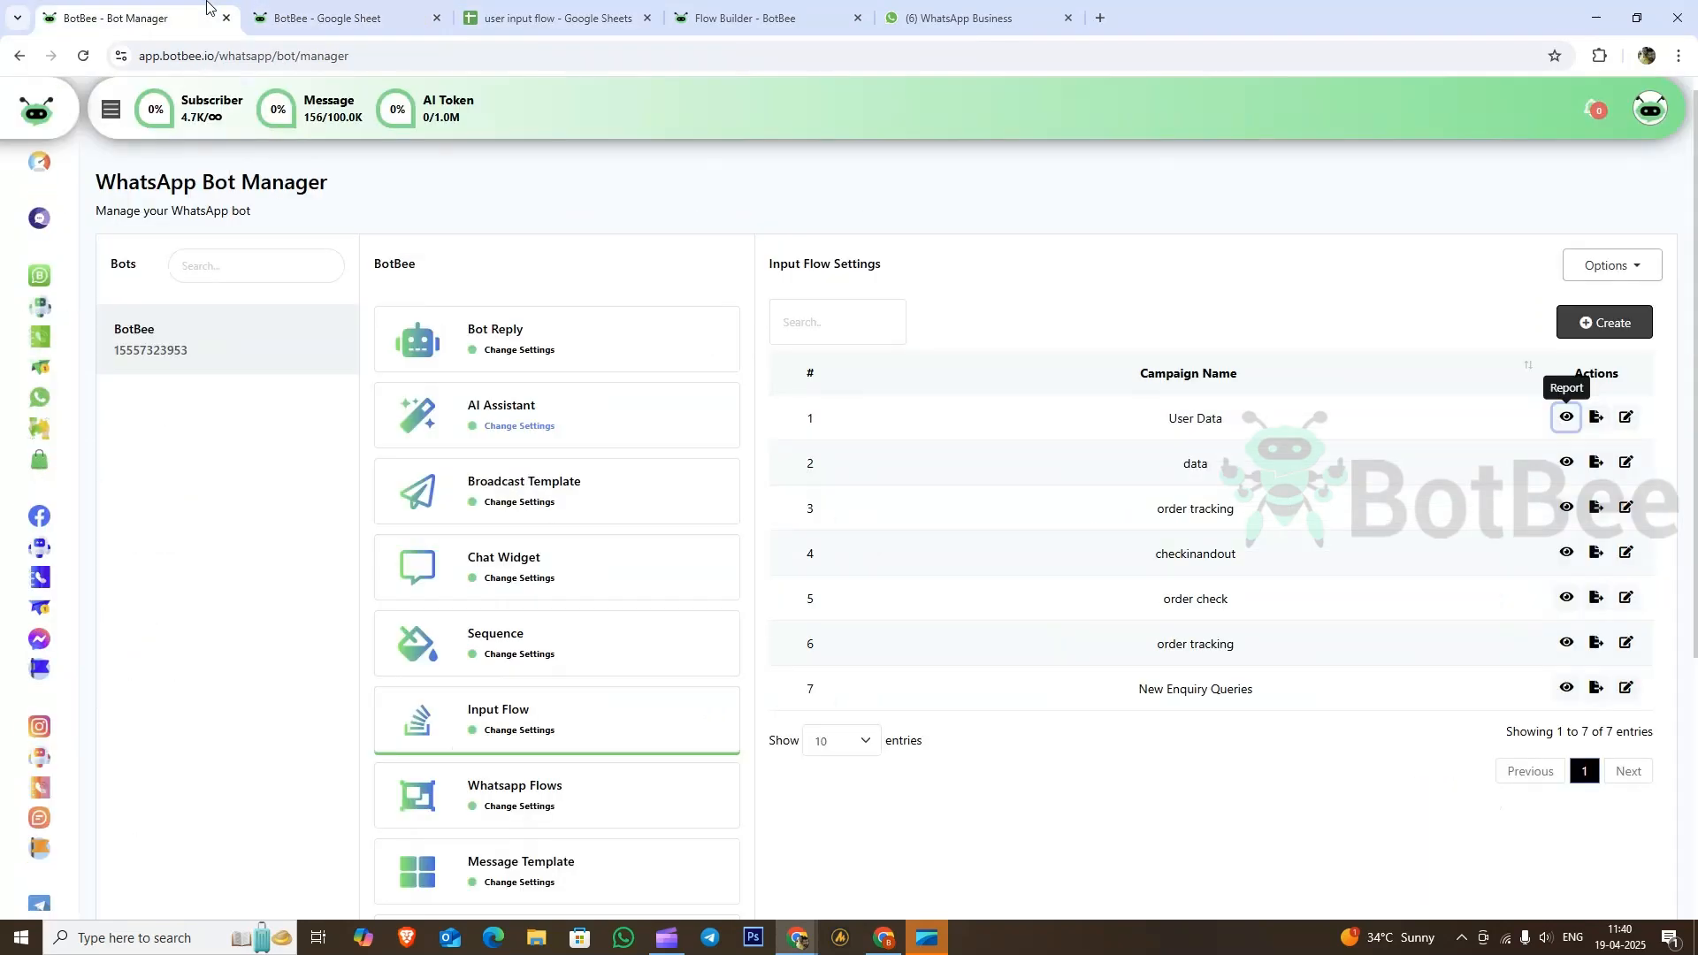